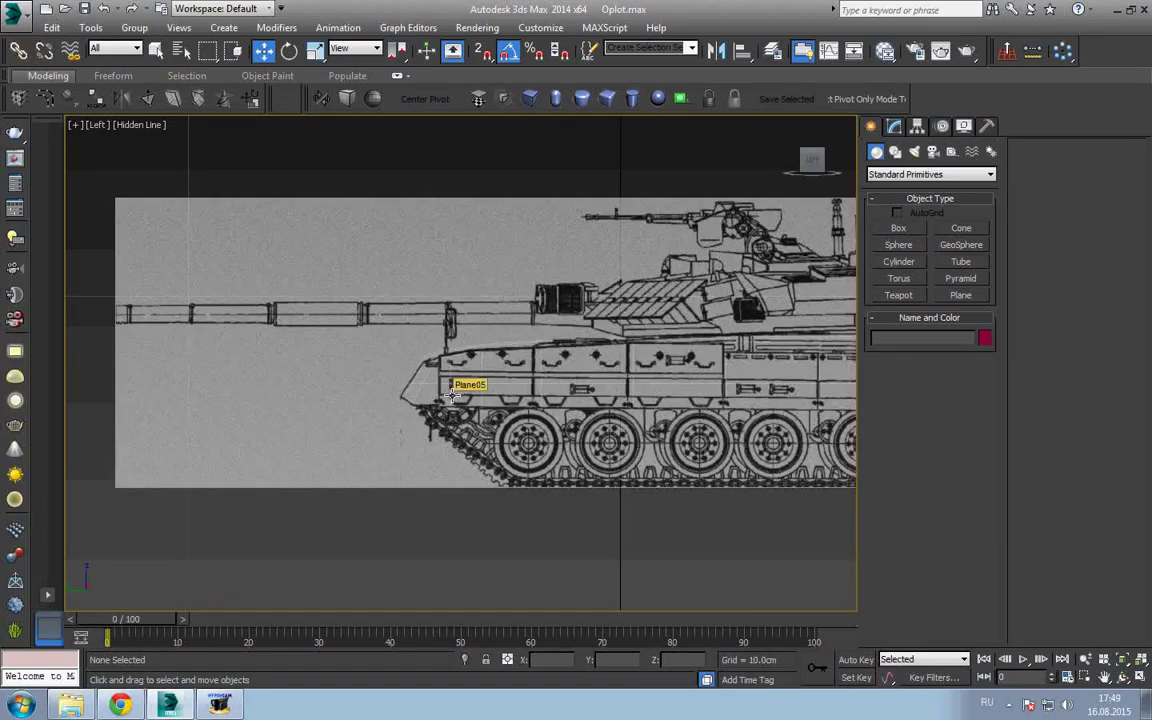
- Select the fender plate Plane05 and frame it in the front view
middle_click_drag(452, 396, 350, 370, "alt")
left_click(538, 372)
mouse_move(481, 368)
middle_mouse_down("alt")
mouse_move(551, 414)
mouse_move(569, 399)
mouse_move(516, 438)
middle_mouse_up("alt")
scroll(569, 399, "down", 3)
scroll(569, 399, "down", 3)
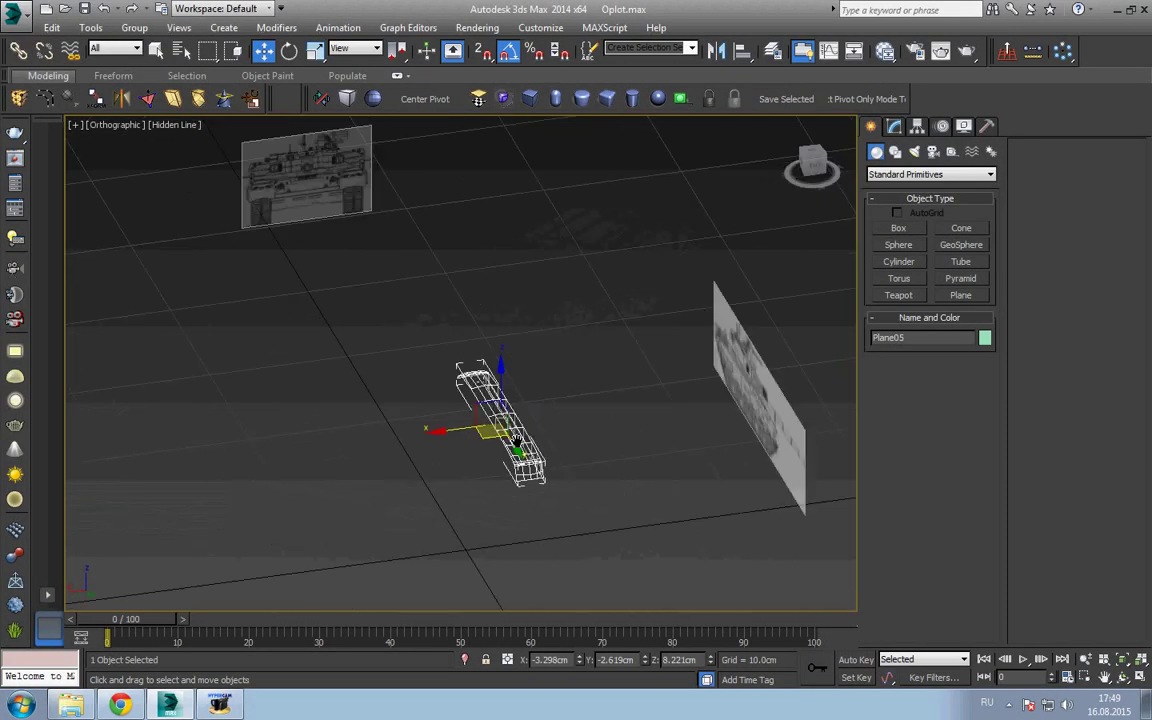
key("f")
scroll(440, 420, "down", 3)
scroll(445, 438, "down", 2)
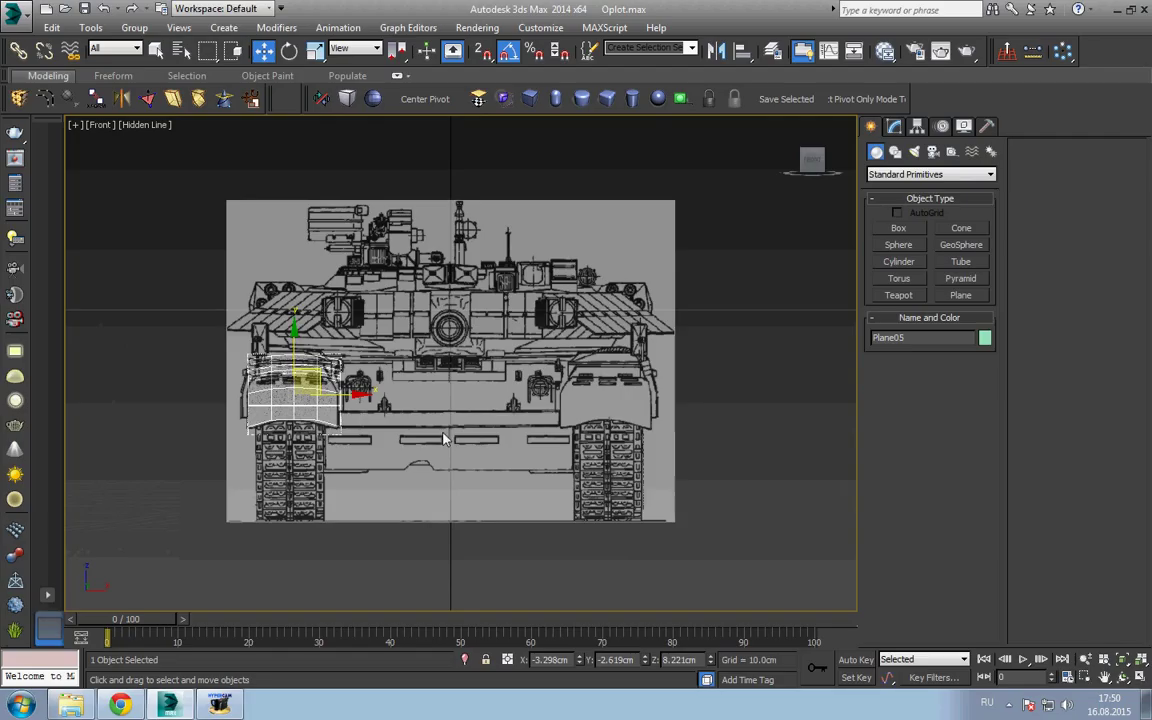
scroll(445, 438, "up", 2)
right_click(440, 432)
left_click(455, 442)
- Mirror Plane05 on the X axis as a copy and move it onto the right fender
left_click(718, 53)
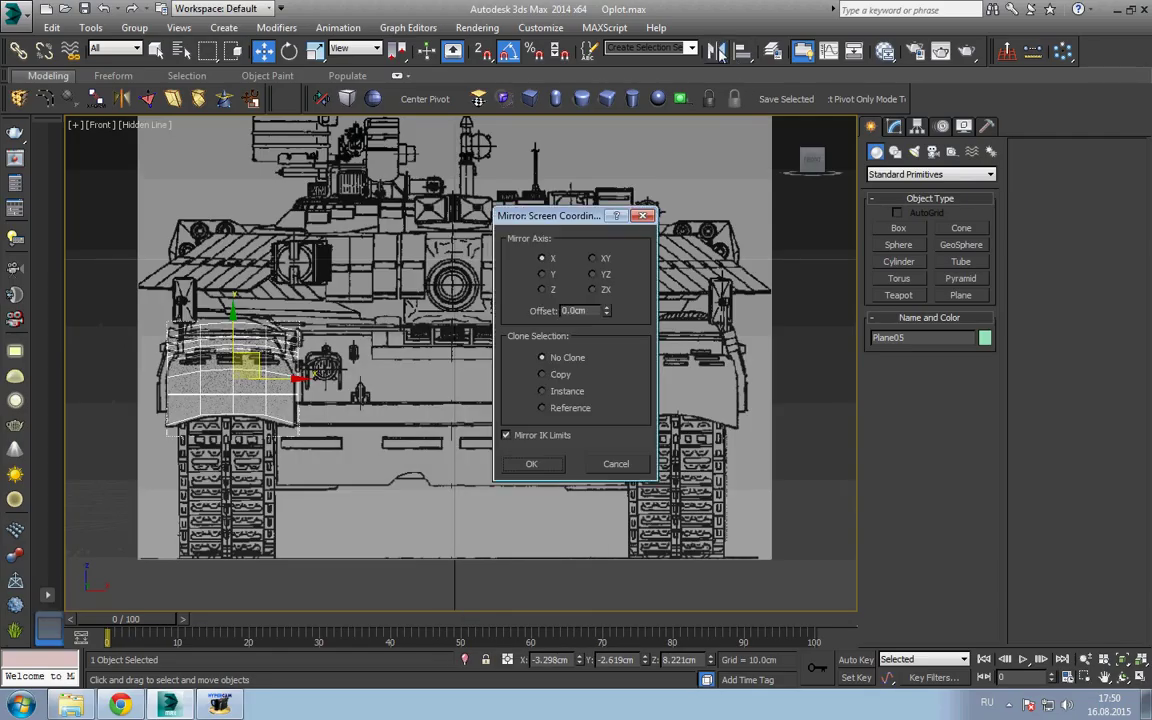
left_click(544, 274)
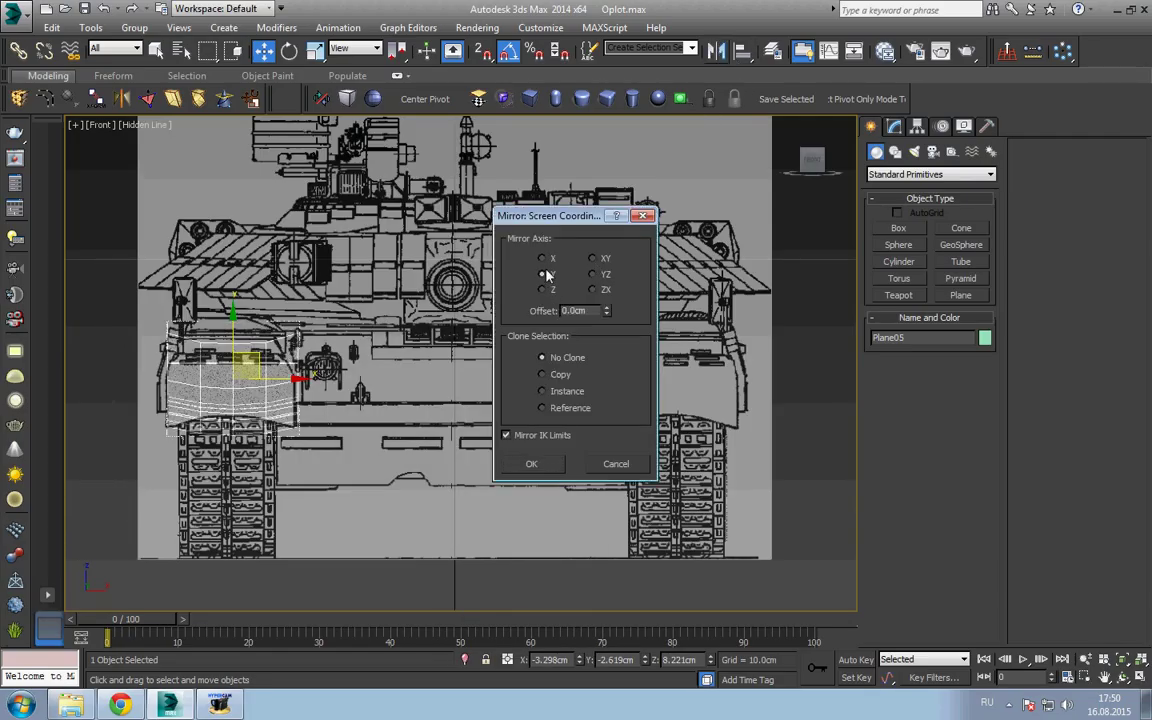
left_click(545, 262)
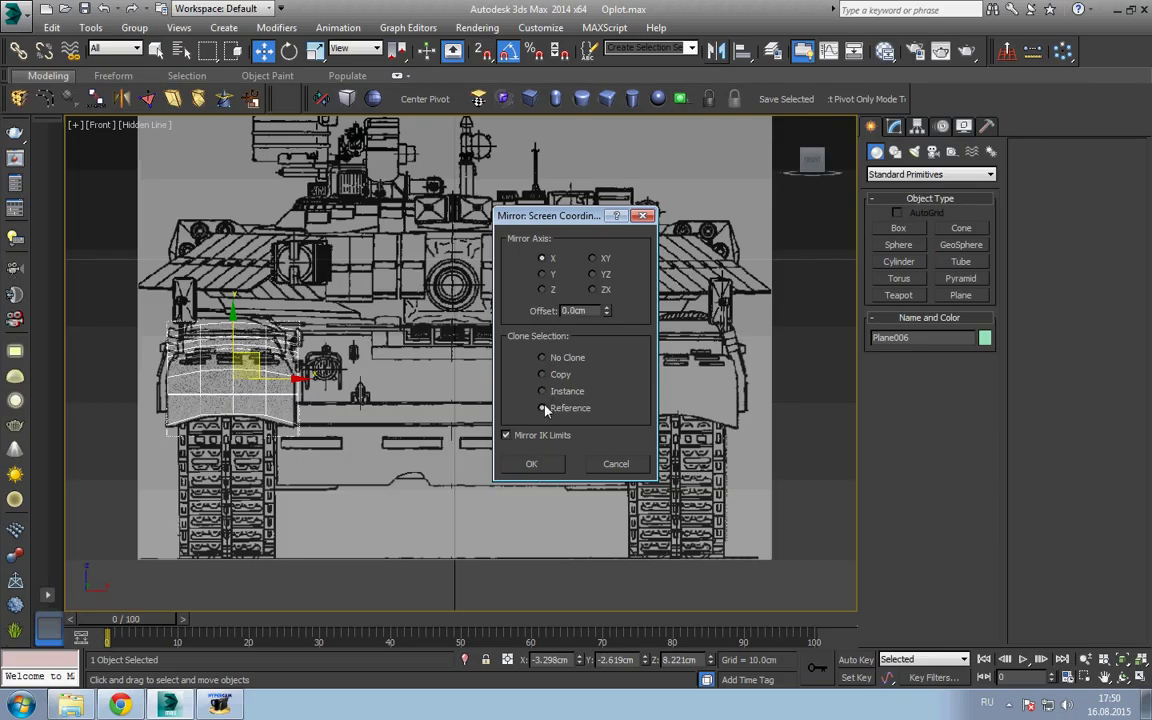
left_click(531, 464)
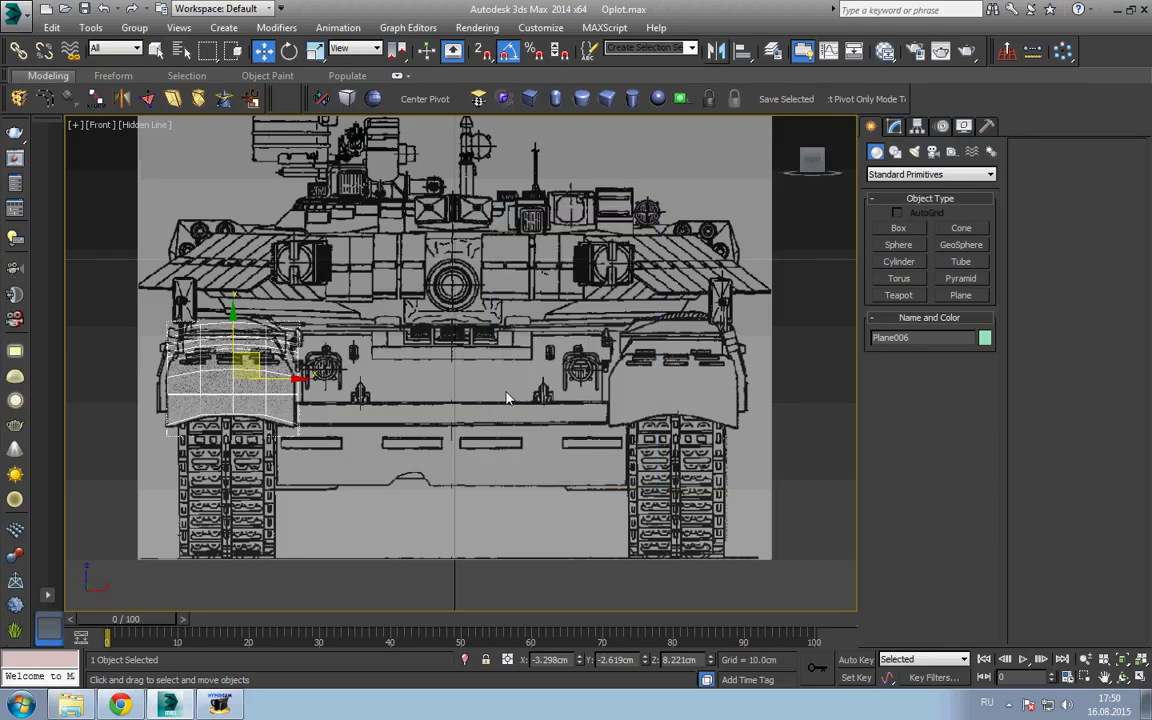
right_click(487, 292)
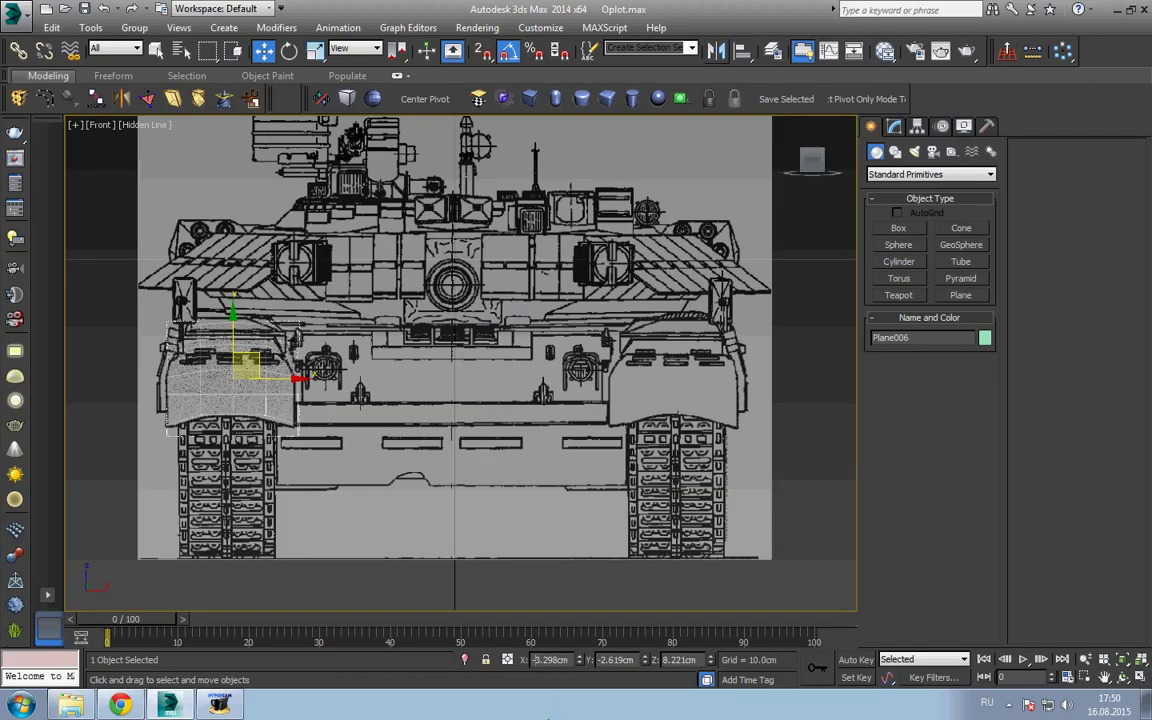
type("3.298")
key("Return")
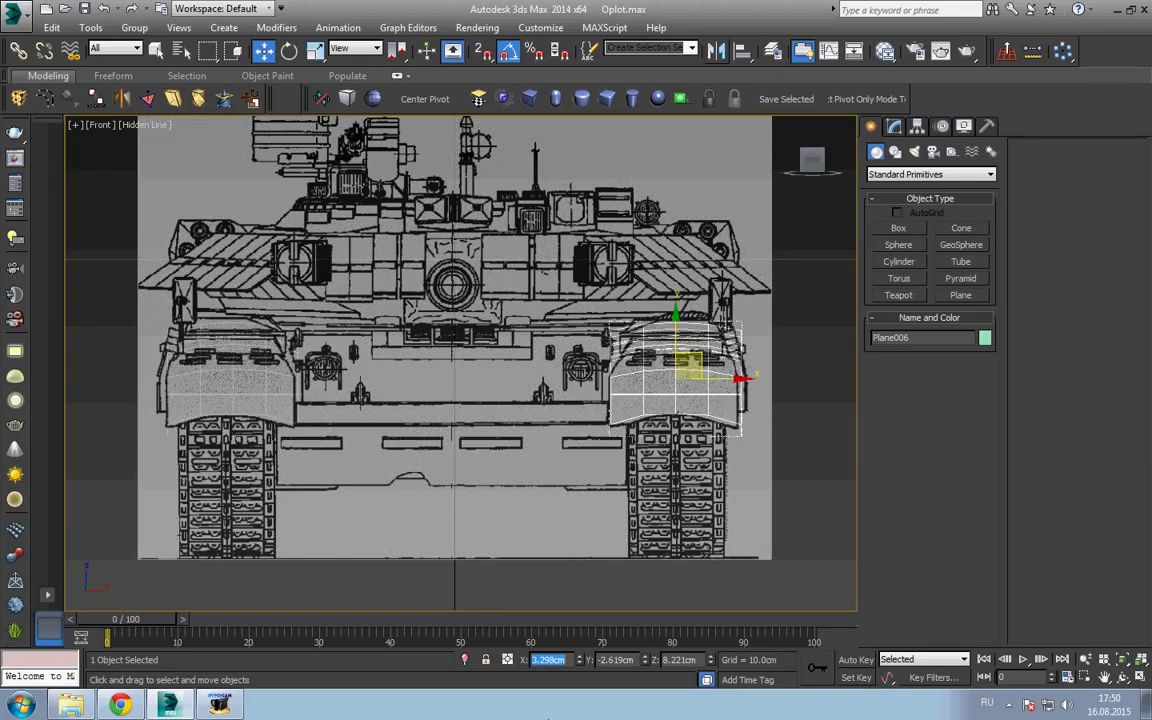
scroll(592, 363, "down", 5)
- In the Left view, select Plane05 at the tank's front and enter Vertex level
left_click(673, 416)
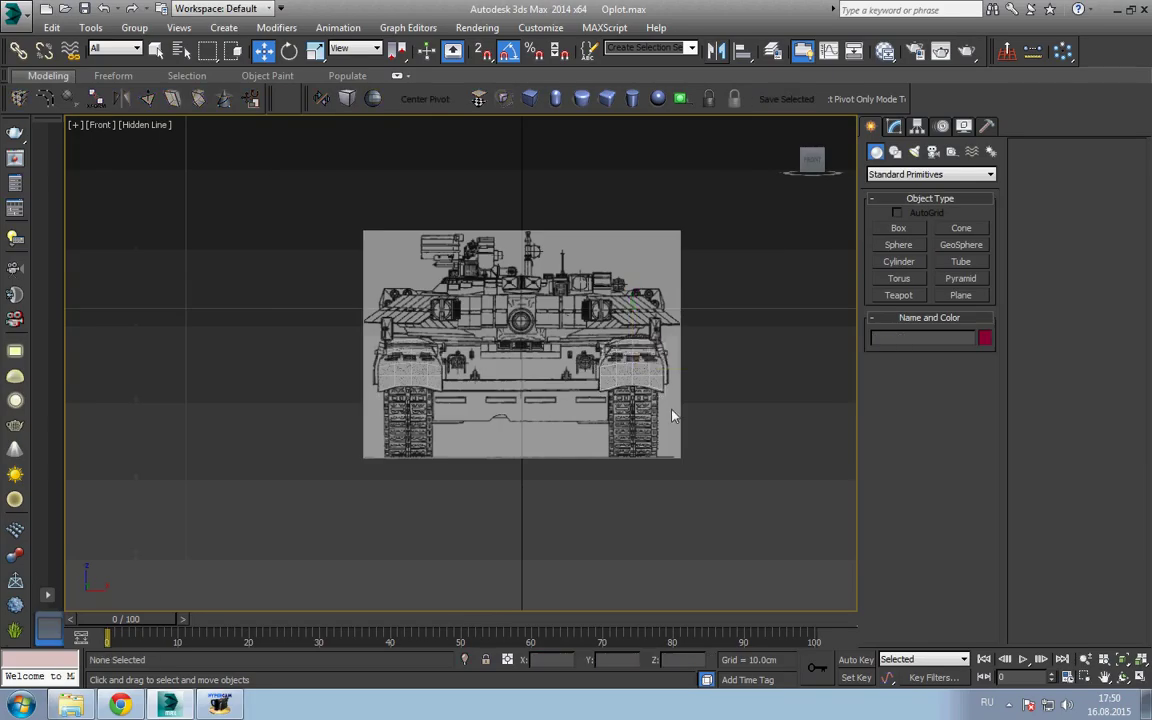
key("l")
scroll(671, 417, "down", 3)
scroll(671, 417, "up", 2)
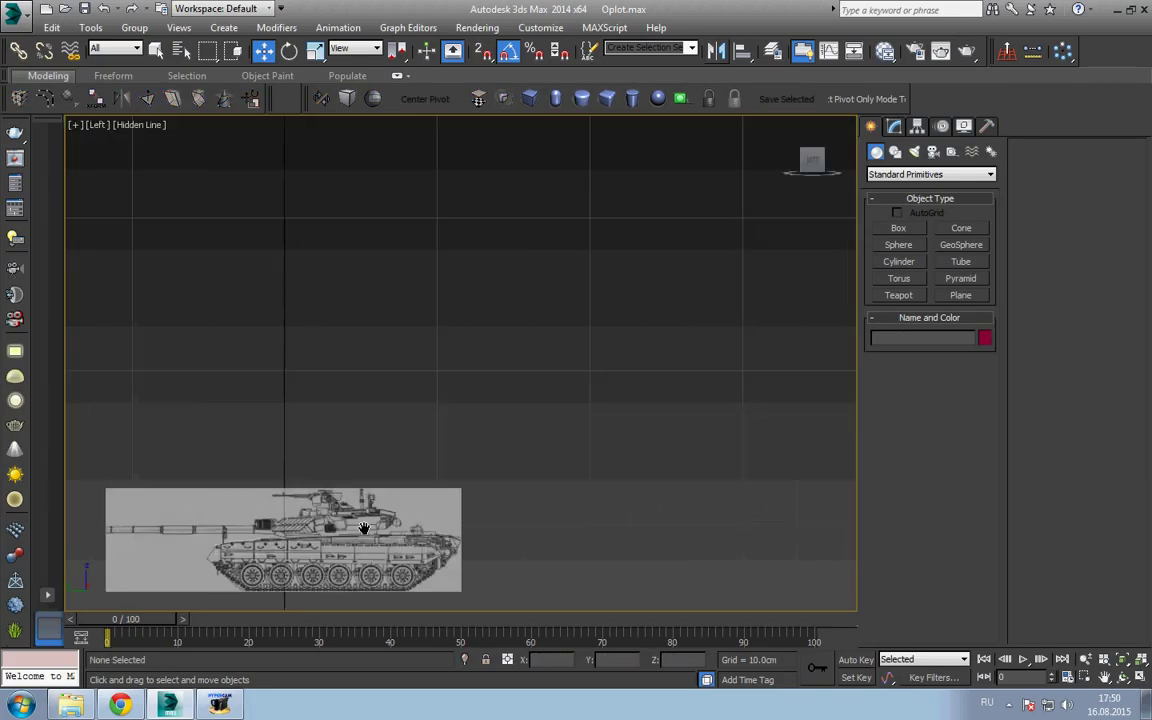
middle_click_drag(560, 540, 476, 352)
scroll(476, 352, "up", 3)
scroll(476, 352, "up", 2)
left_click(559, 403)
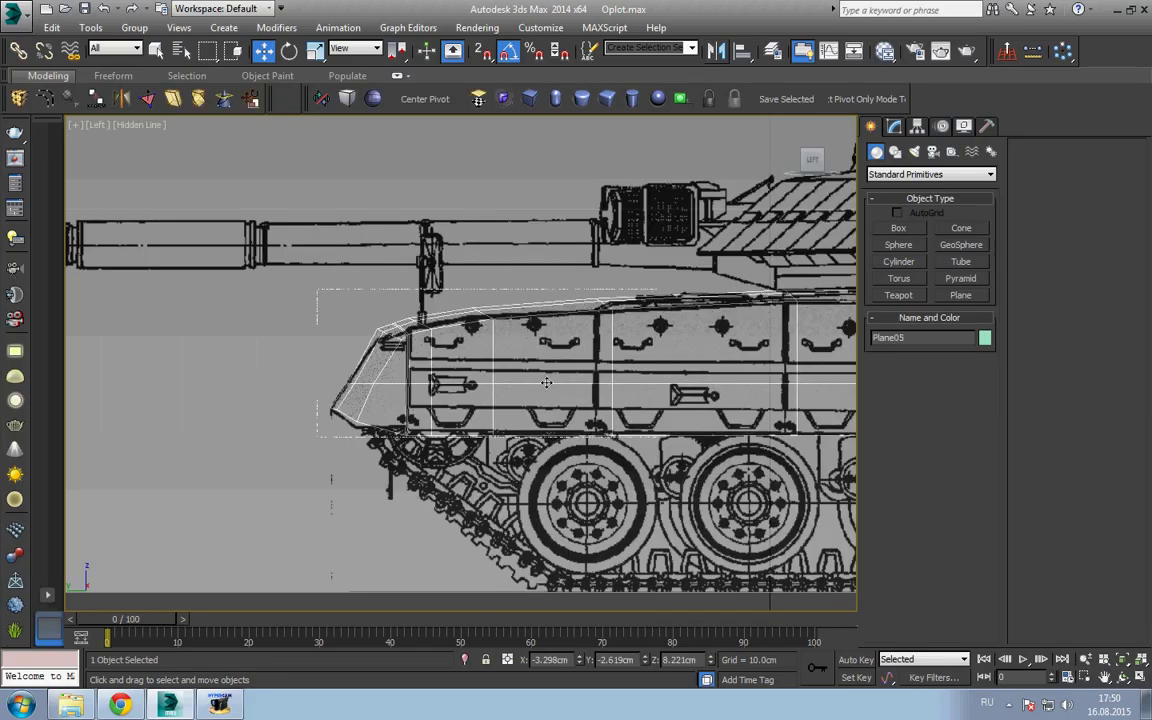
scroll(559, 403, "up", 2)
scroll(578, 414, "up", 2)
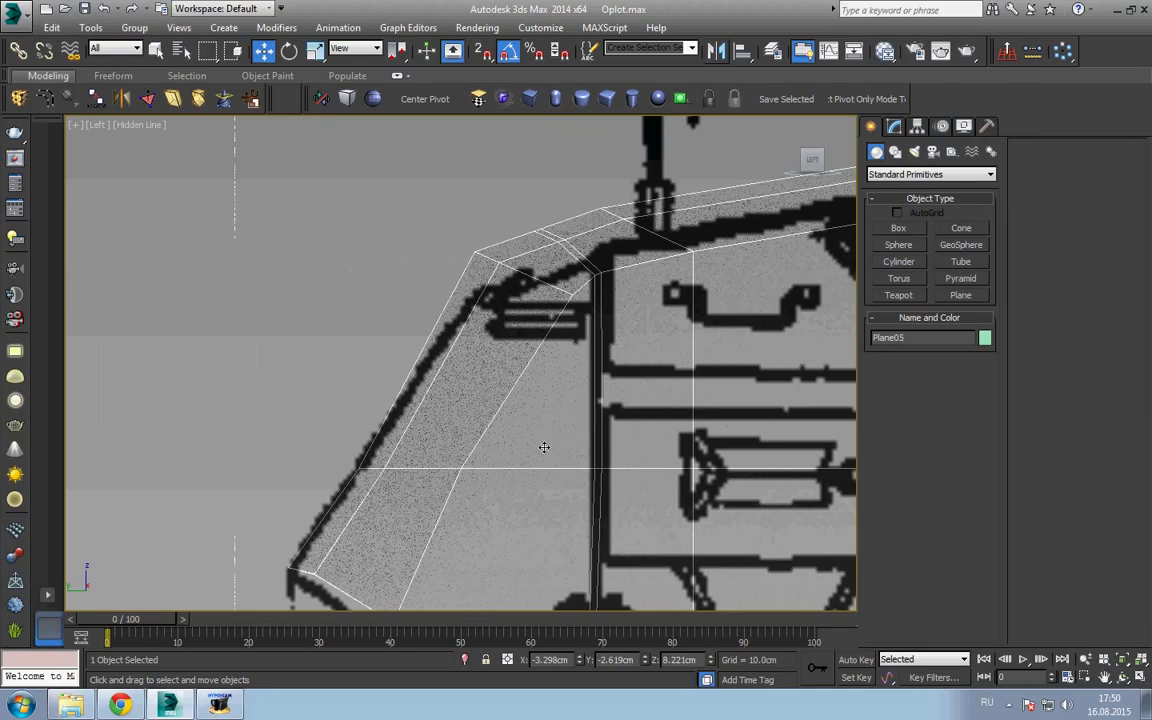
key("1")
scroll(553, 342, "down", 2)
- Move the plate's front-corner vertices down onto the blueprint outline
scroll(518, 382, "up", 2)
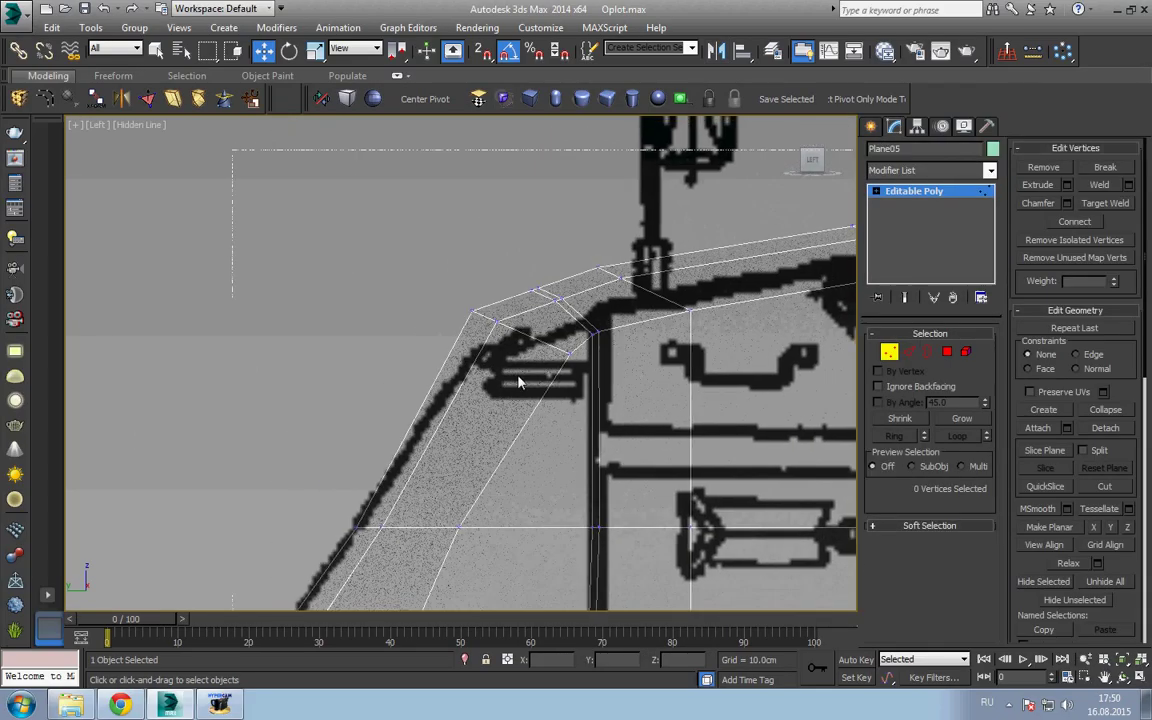
left_click_drag(490, 300, 512, 325)
middle_click_drag(555, 285, 530, 323)
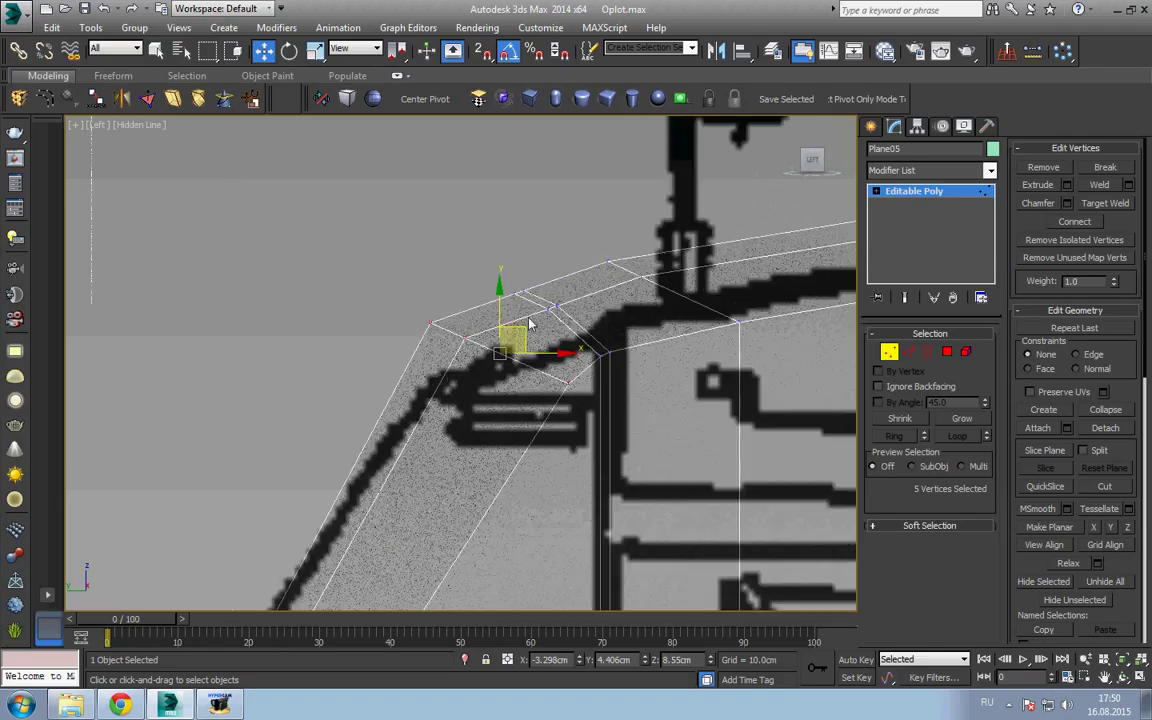
left_click_drag(527, 326, 521, 371)
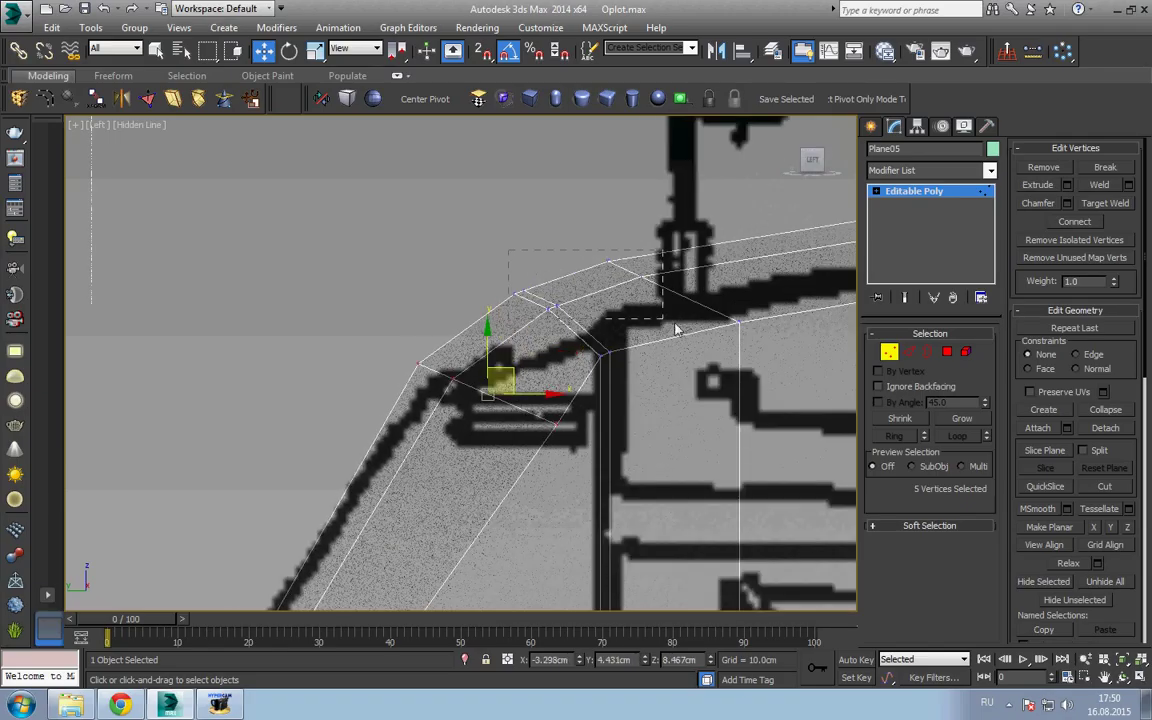
left_click_drag(786, 393, 786, 393)
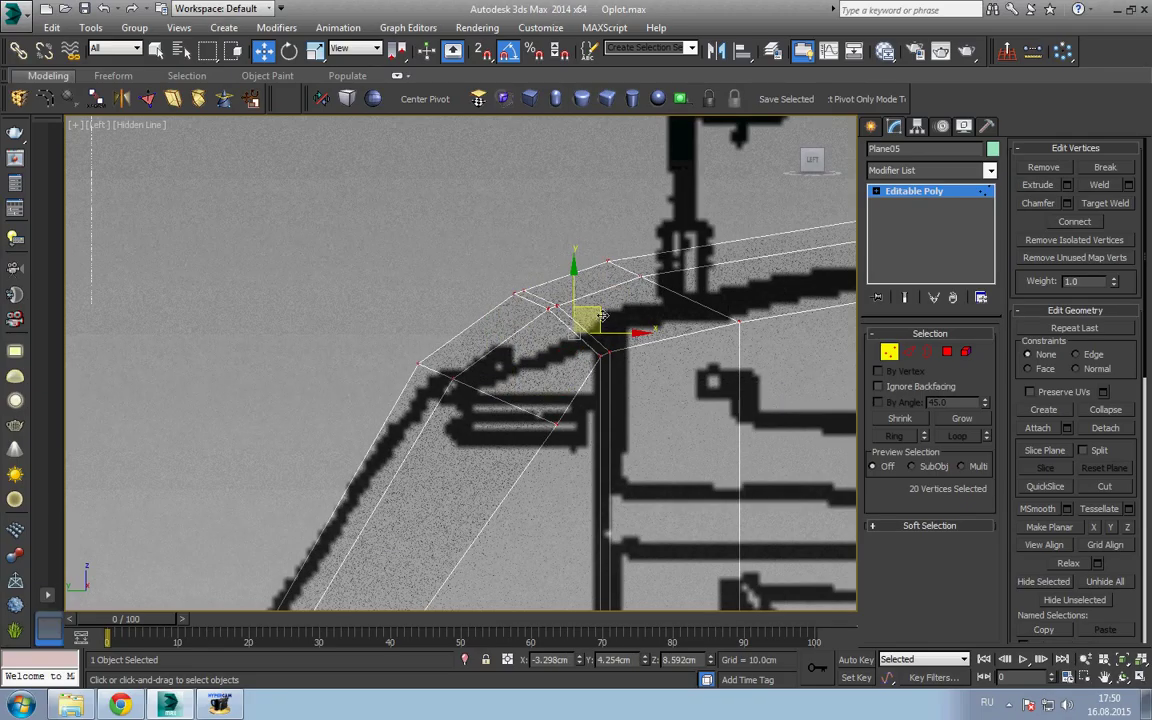
scroll(601, 316, "up", 1)
scroll(615, 354, "down", 5)
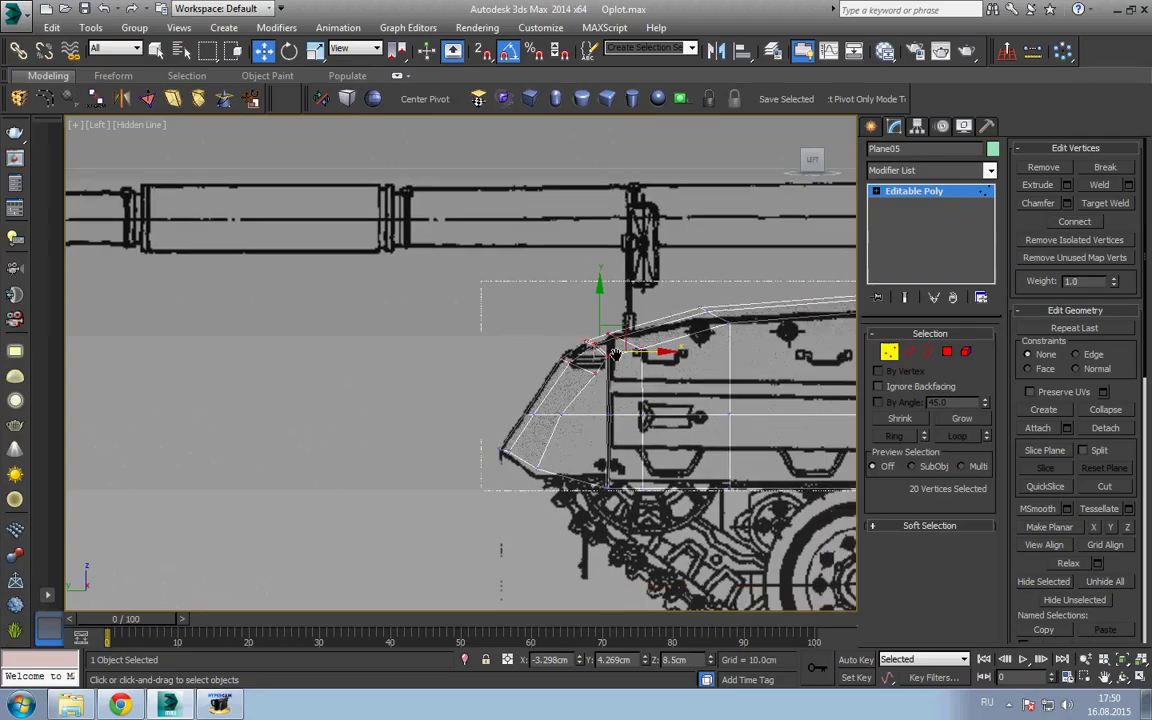
scroll(615, 354, "up", 5)
- Select vertices on the front edge and at the fender's top corner
left_click(453, 429)
left_click_drag(425, 400, 505, 332)
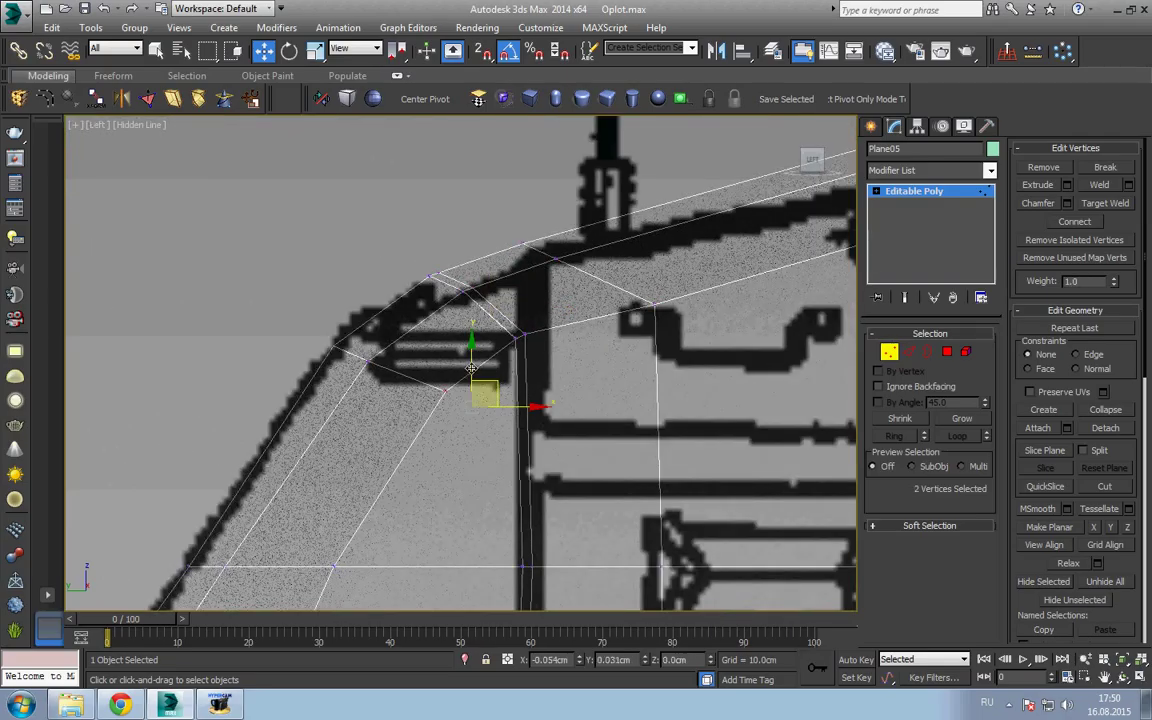
scroll(448, 401, "down", 4)
scroll(547, 291, "up", 4)
left_click(547, 291)
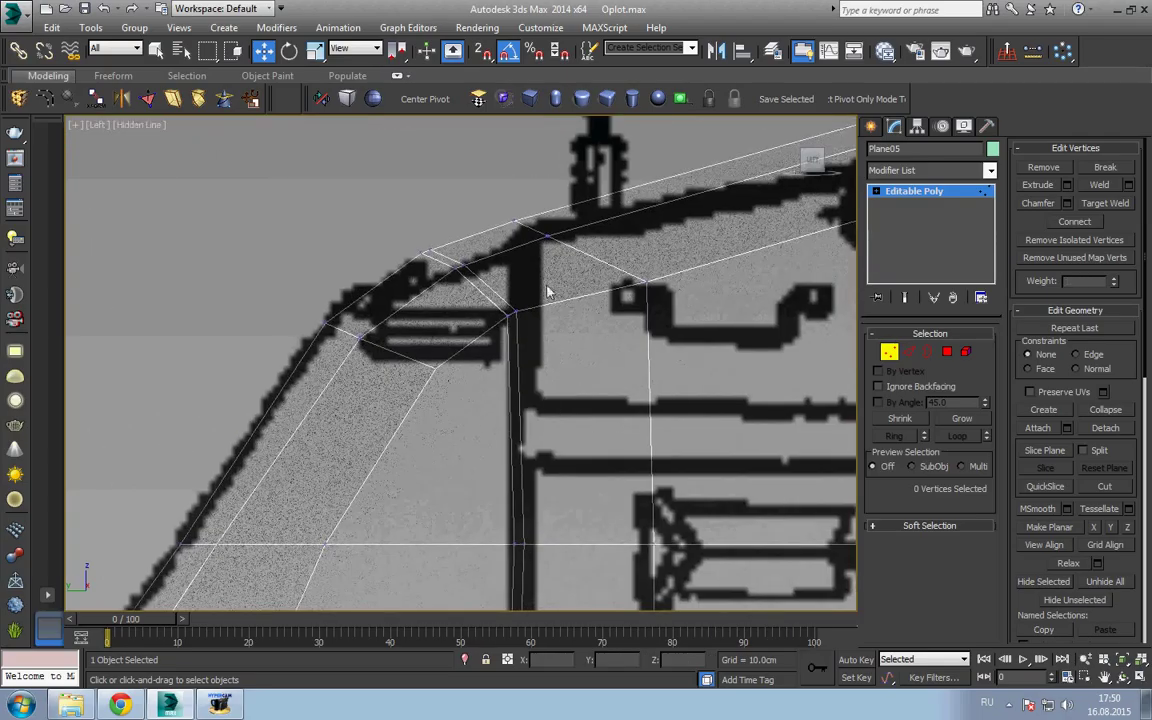
left_click_drag(547, 291, 495, 330)
left_click_drag(400, 285, 405, 300)
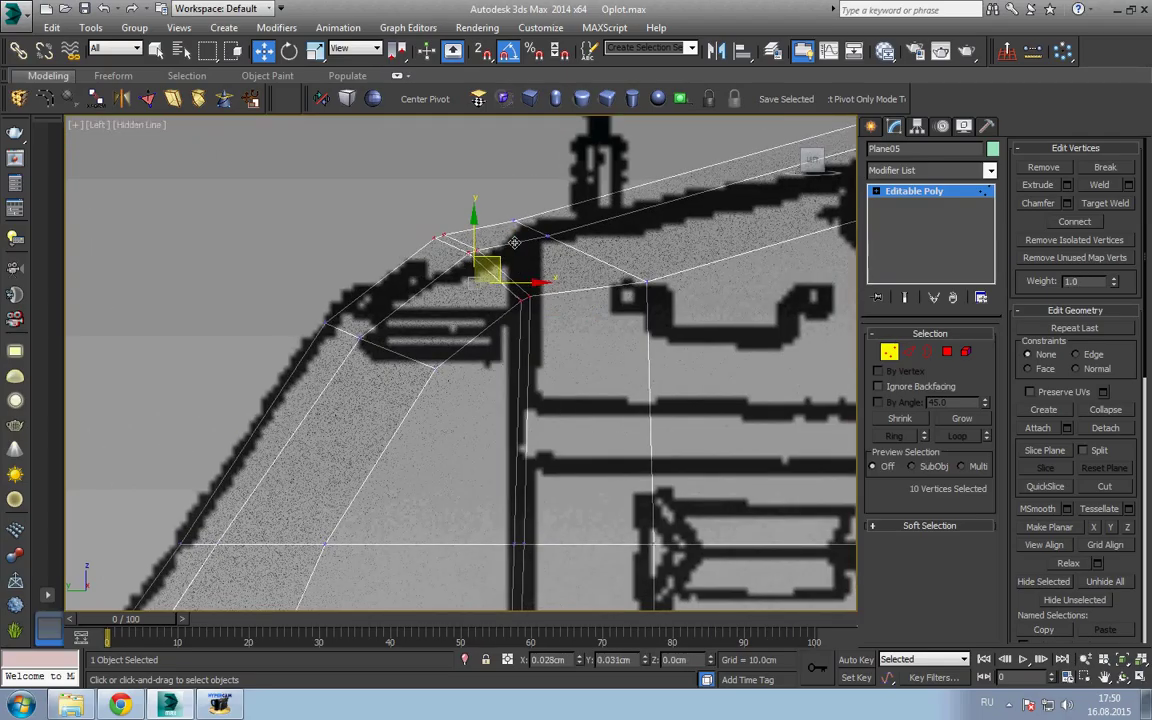
left_click(518, 337)
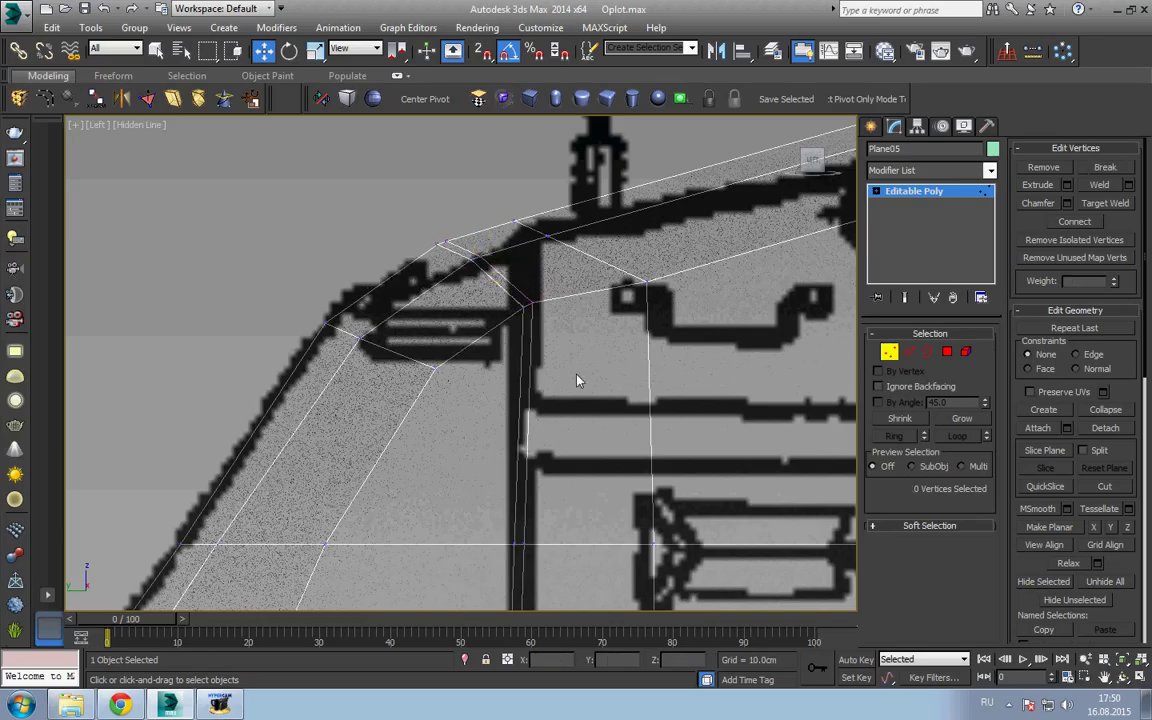
scroll(530, 335, "down", 3)
scroll(540, 333, "up", 3)
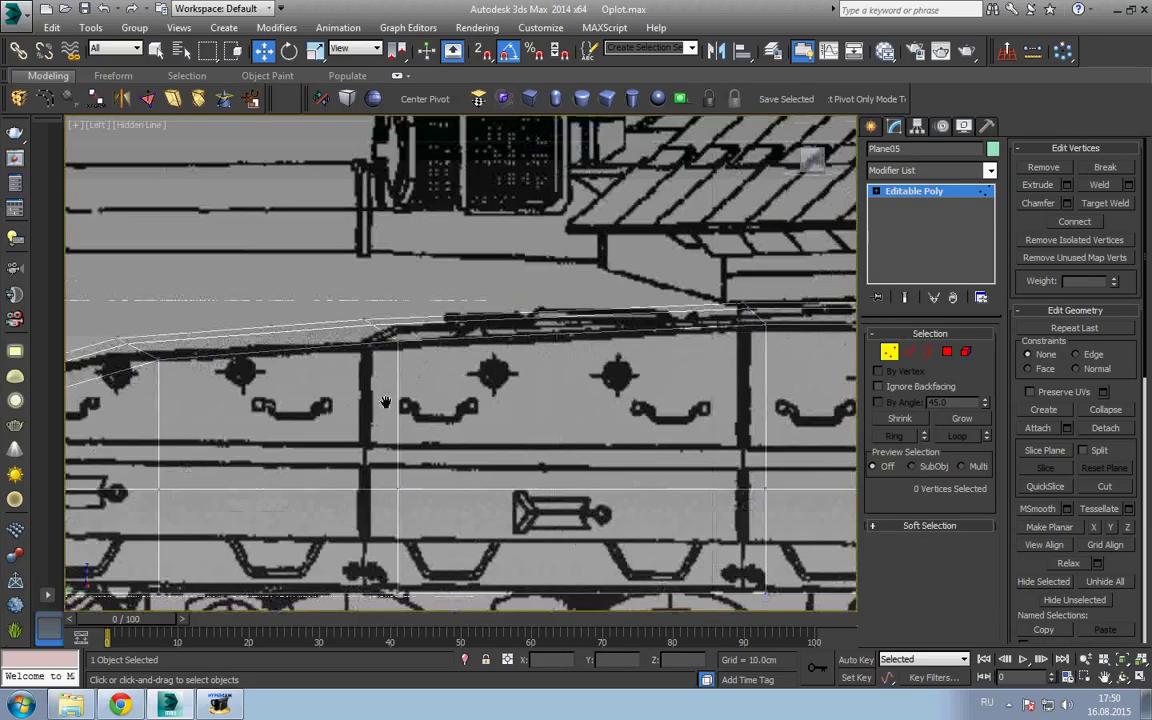
- Lower the fender's top-edge vertices onto the hull line, then activate Cut
mouse_move(597, 386)
middle_mouse_down()
mouse_move(444, 403)
mouse_move(606, 396)
middle_mouse_up()
scroll(425, 408, "down", 1)
scroll(442, 368, "up", 3)
left_click_drag(108, 460, 104, 453)
scroll(300, 400, "down", 2)
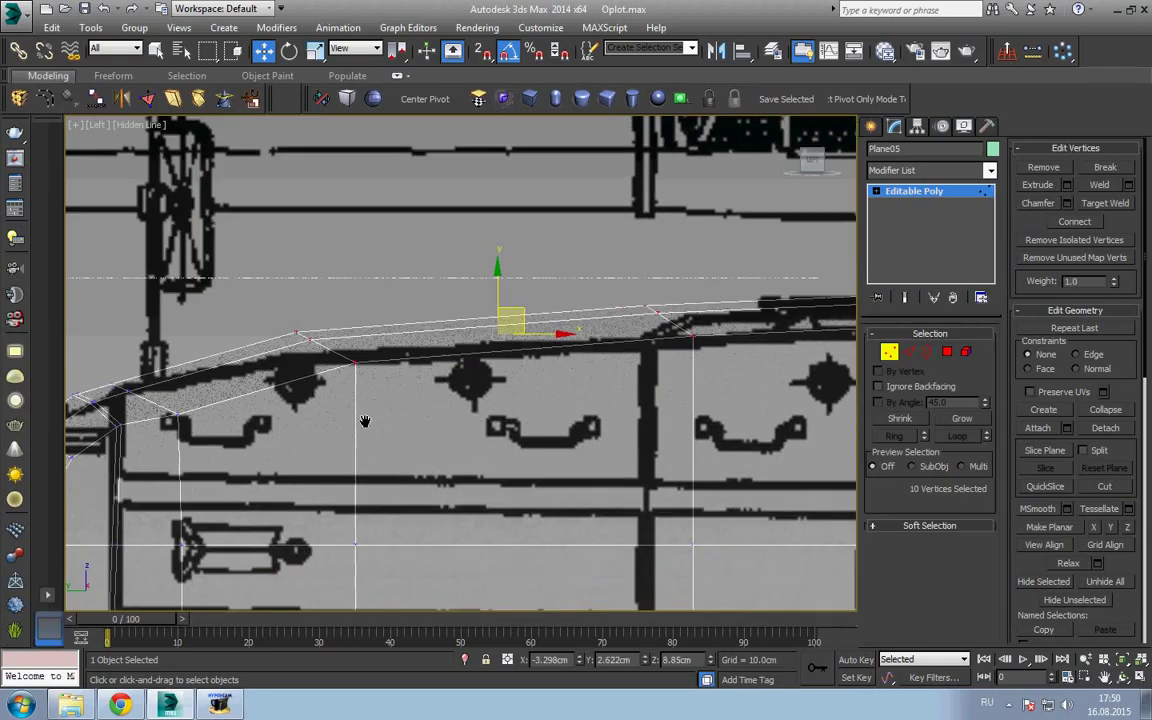
middle_click_drag(480, 330, 506, 326)
left_click_drag(527, 296, 527, 325)
scroll(563, 314, "up", 2)
middle_click_drag(430, 340, 459, 364)
key("alt+c")
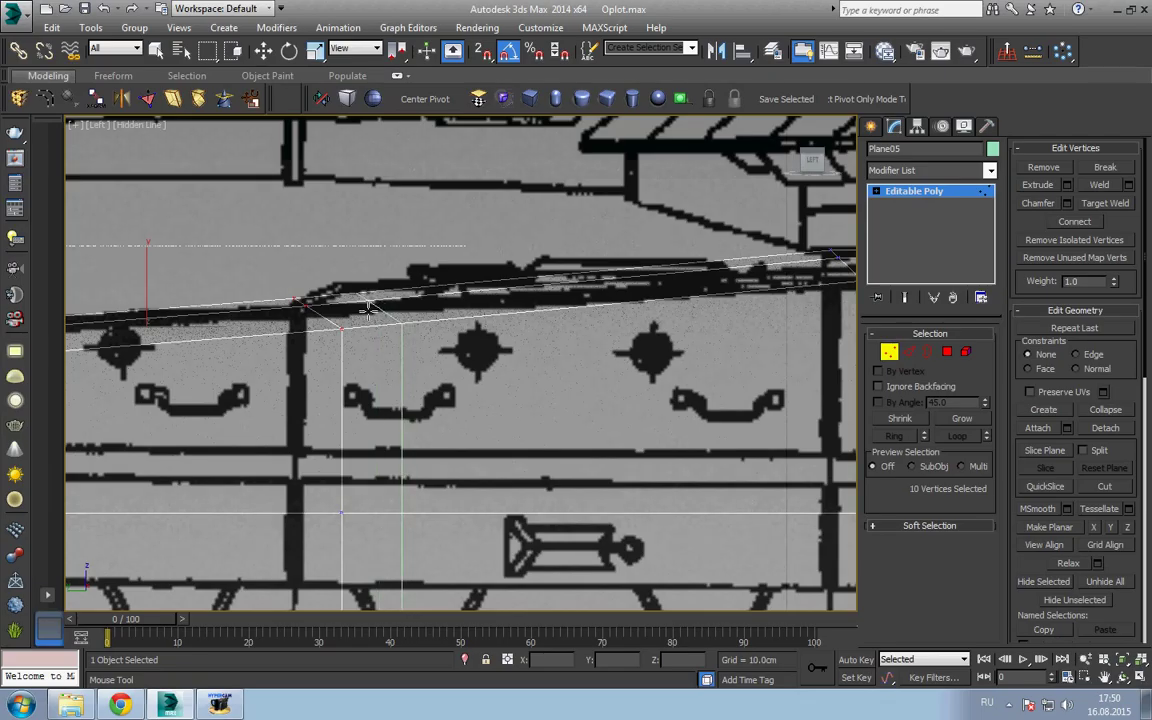
- Finish the cut edge and select its vertices on the next hull section
left_click(367, 310)
right_click(367, 310)
middle_click_drag(360, 330, 530, 328)
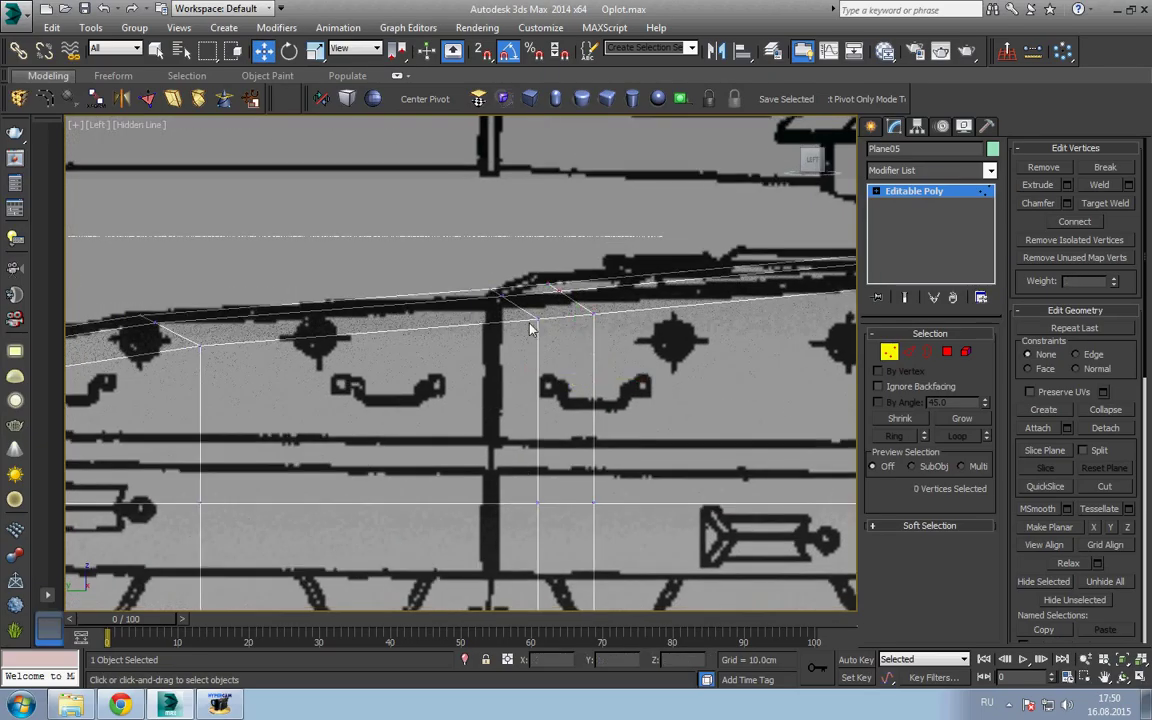
left_click_drag(560, 603, 515, 480)
scroll(530, 470, "down", 3)
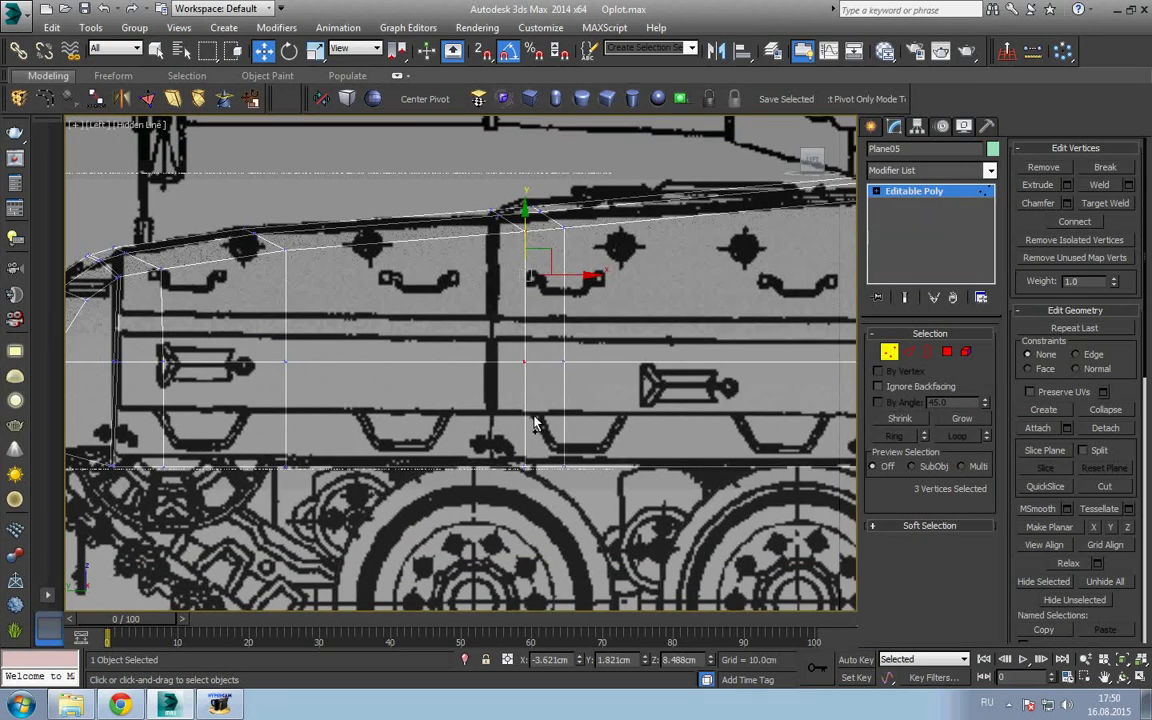
scroll(557, 520, "up", 3)
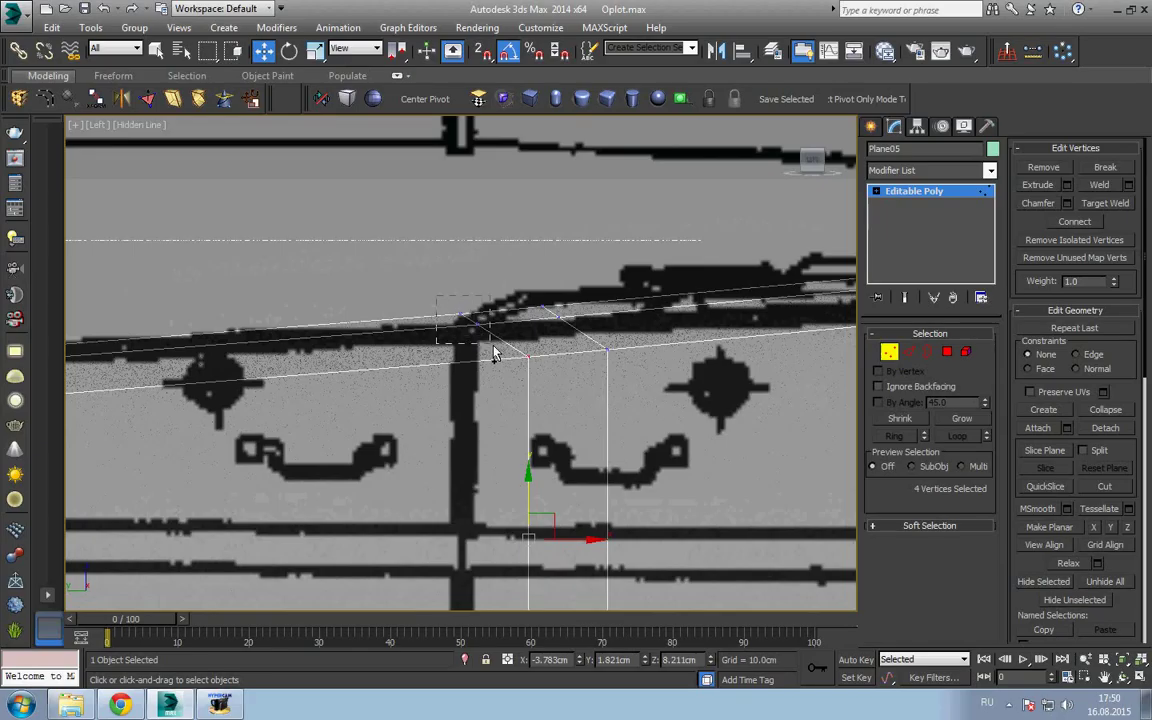
- Shift the selected edge vertices left onto the blueprint line
scroll(493, 355, "down", 2)
mouse_move(437, 297)
left_mouse_down()
mouse_move(493, 355)
mouse_move(490, 420)
left_mouse_up()
right_click(455, 342)
left_click(490, 388)
right_click(400, 468)
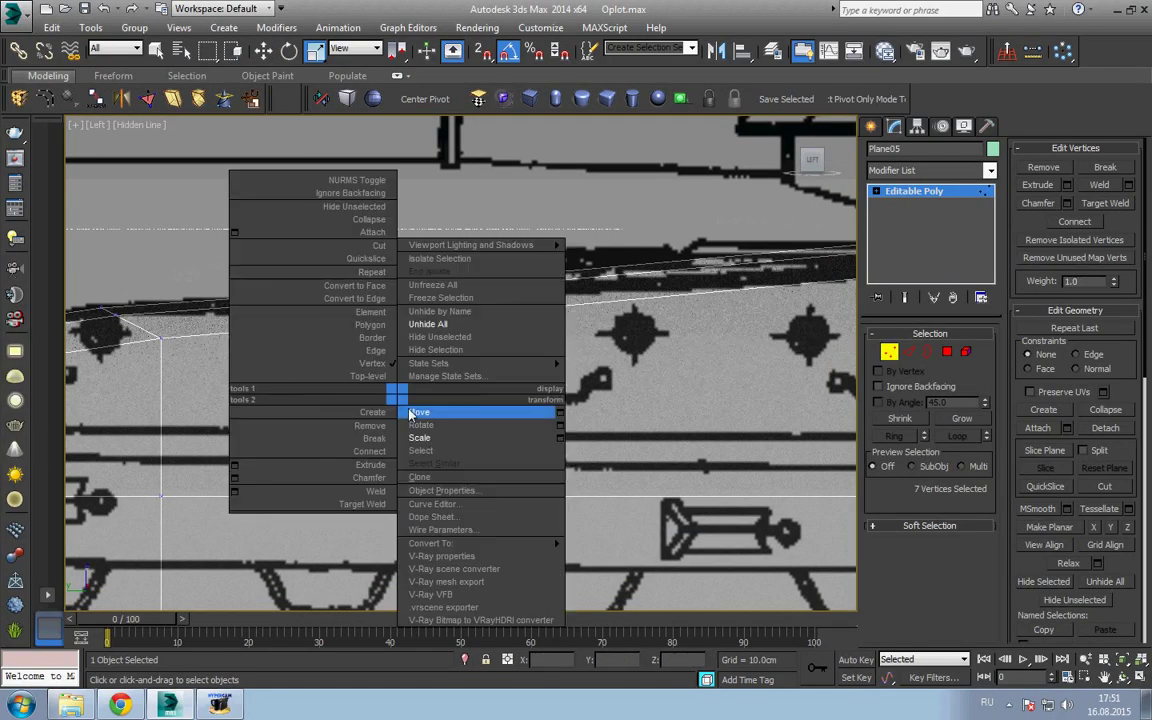
left_click(420, 483)
mouse_move(530, 375)
left_mouse_down()
mouse_move(514, 375)
mouse_move(588, 463)
left_mouse_up()
- Scale the vertical-edge vertices flat into one straight vertical line
scroll(500, 380, "up", 3)
left_click(479, 398)
scroll(562, 245, "down", 3)
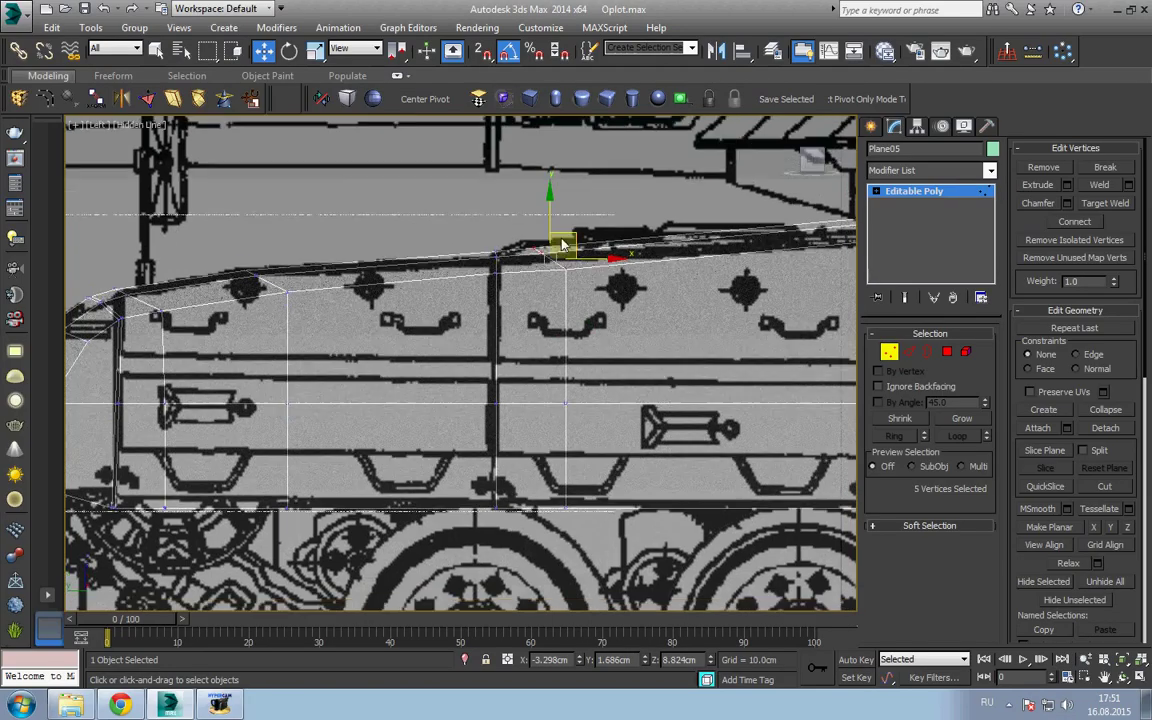
left_click_drag(596, 348, 541, 545, "ctrl")
middle_click_drag(541, 545, 481, 600)
right_click(553, 365)
left_click(580, 398)
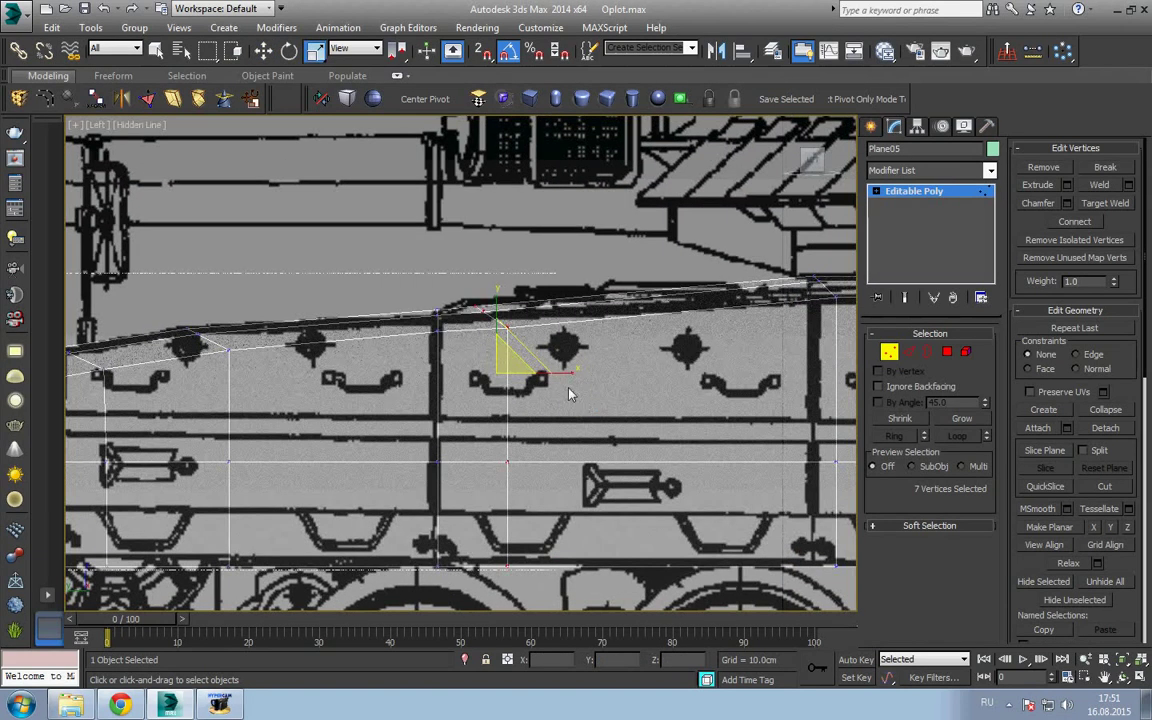
left_click_drag(438, 370, 527, 375)
key("w")
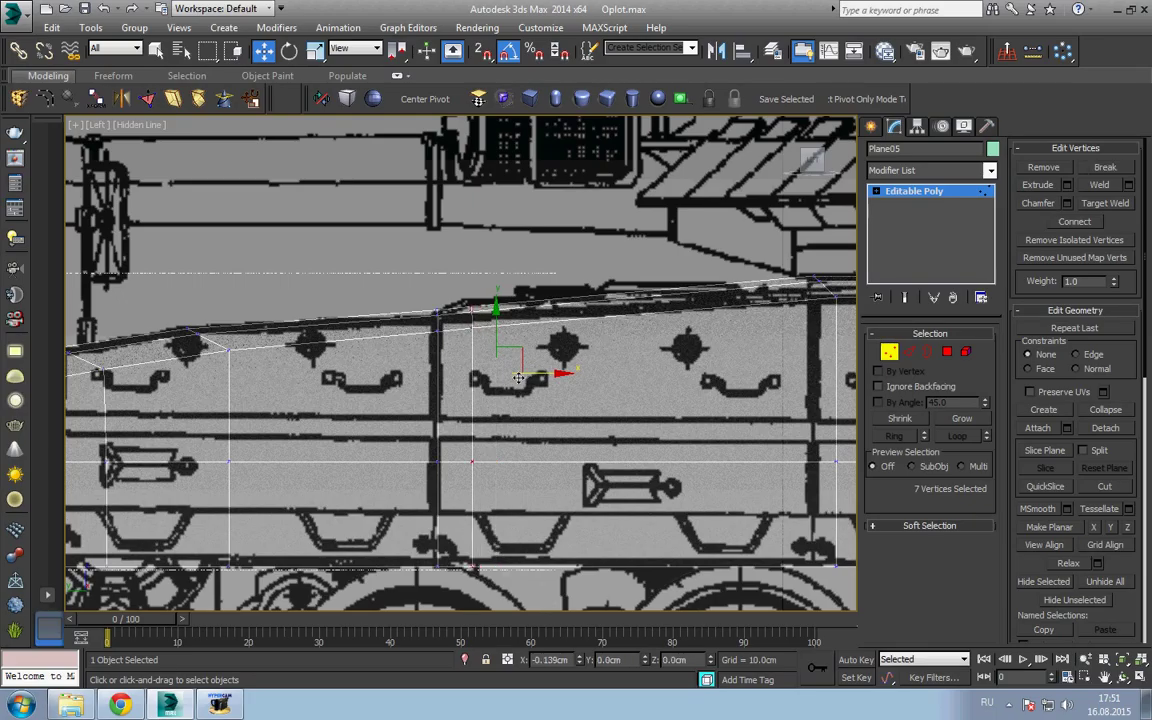
- Raise the edge vertices toward the hull's top line, then settle them onto the drawn line
scroll(515, 305, "up", 5)
left_click_drag(455, 278, 395, 366)
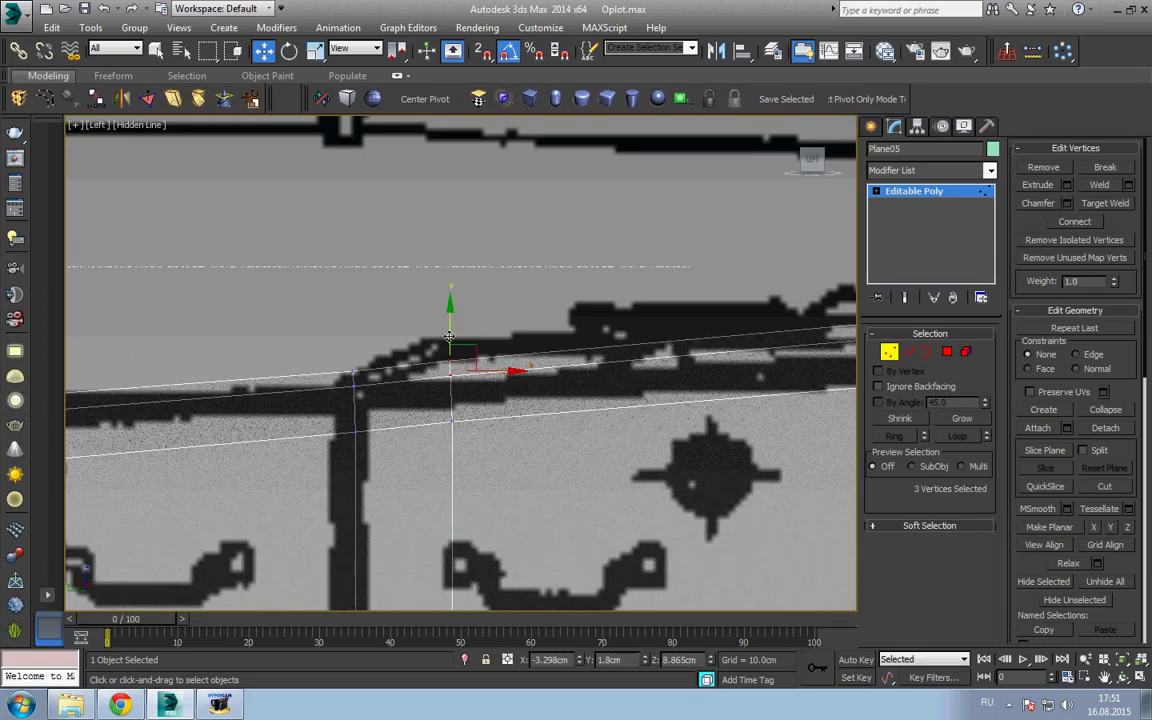
left_click_drag(449, 322, 447, 308)
scroll(447, 315, "down", 5)
scroll(430, 370, "up", 3)
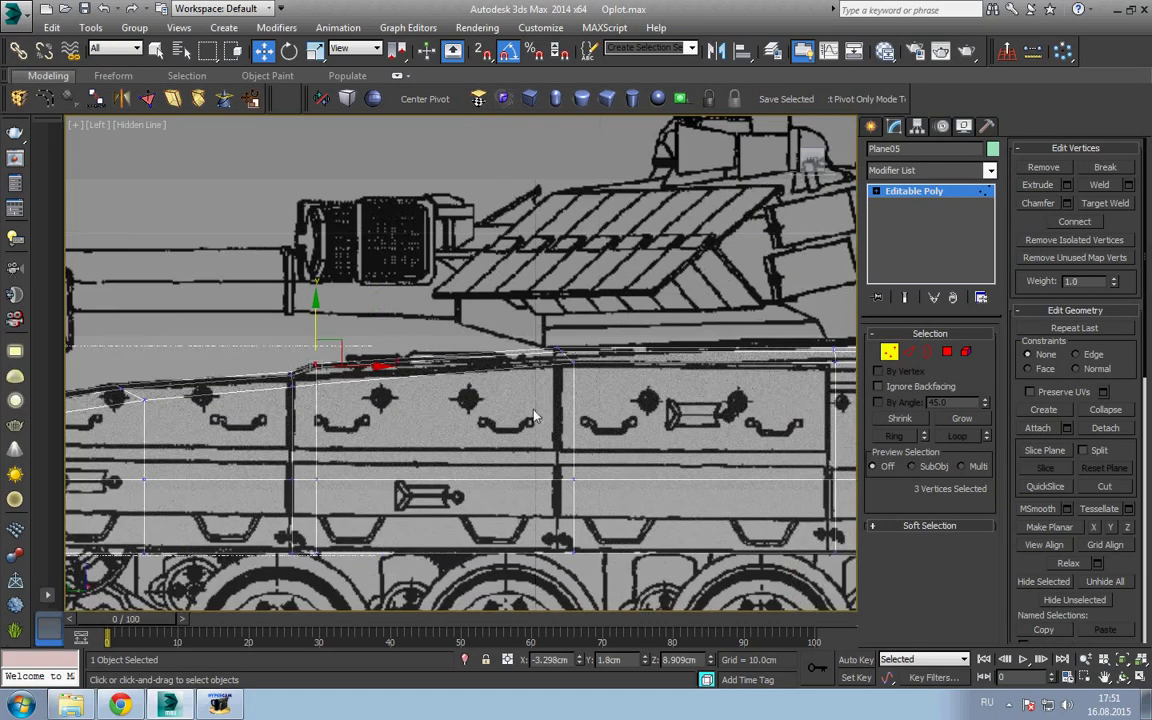
scroll(440, 378, "up", 3)
scroll(445, 383, "up", 2)
scroll(445, 383, "up", 2)
scroll(514, 396, "up", 2)
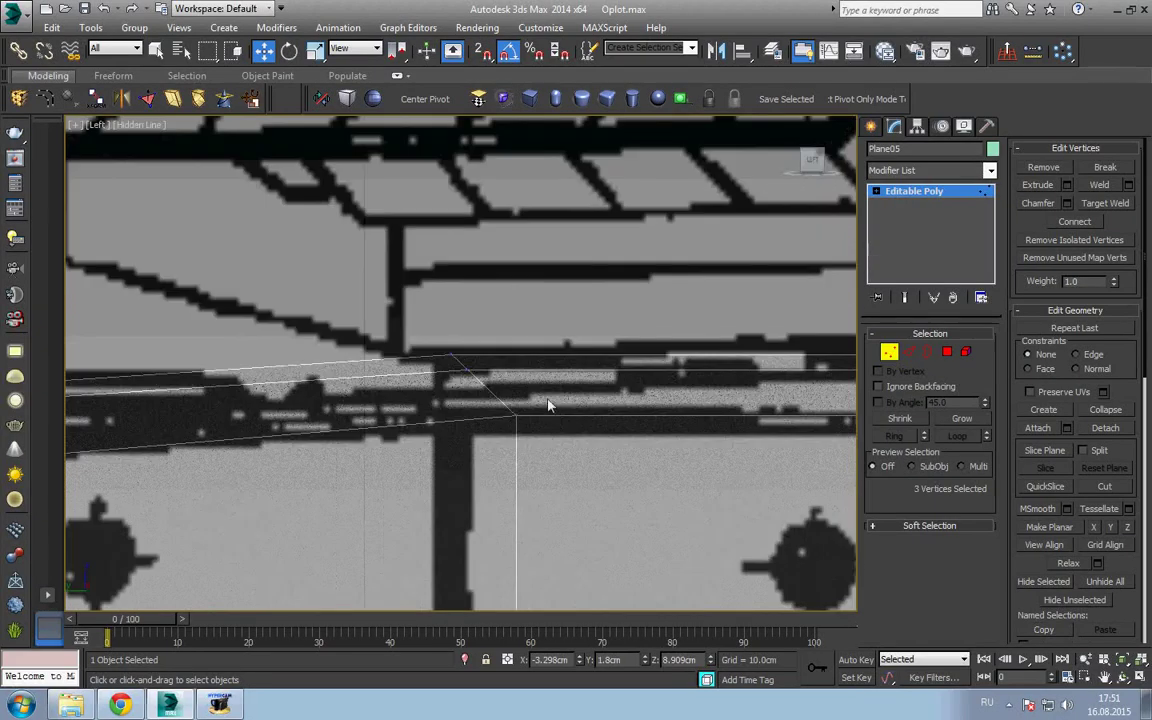
left_click_drag(517, 376, 517, 417)
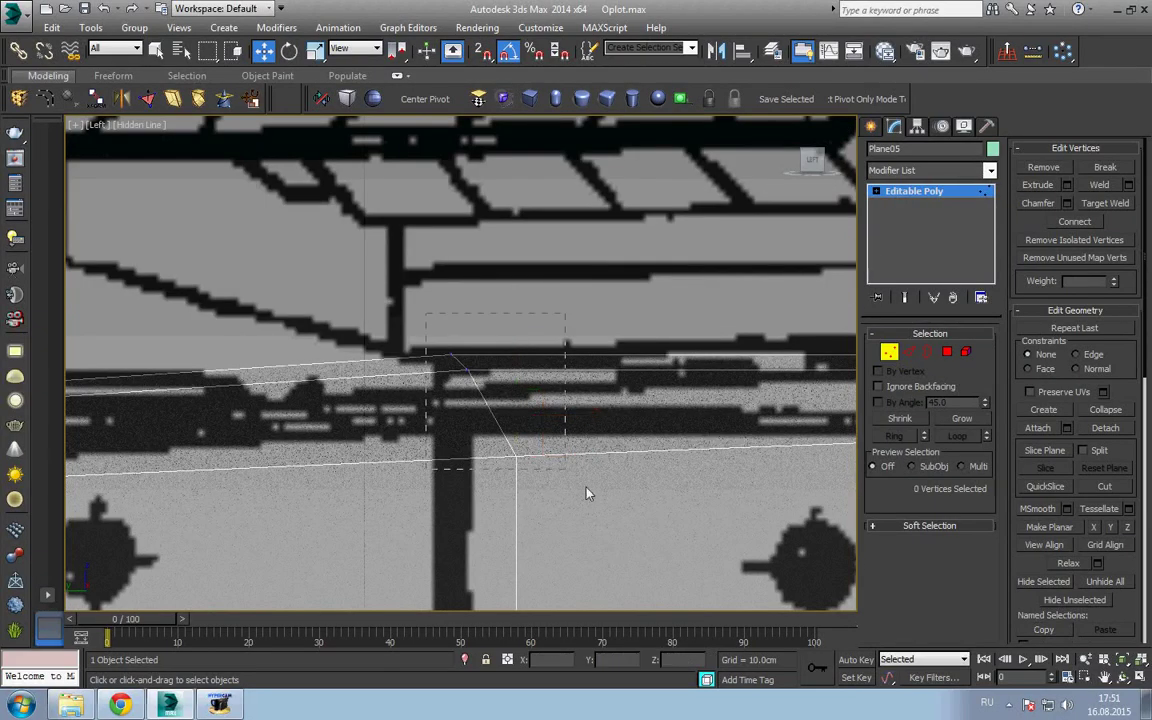
- Select the two vertices at the top of the side panel
left_click_drag(590, 490, 507, 376)
scroll(507, 376, "down", 3)
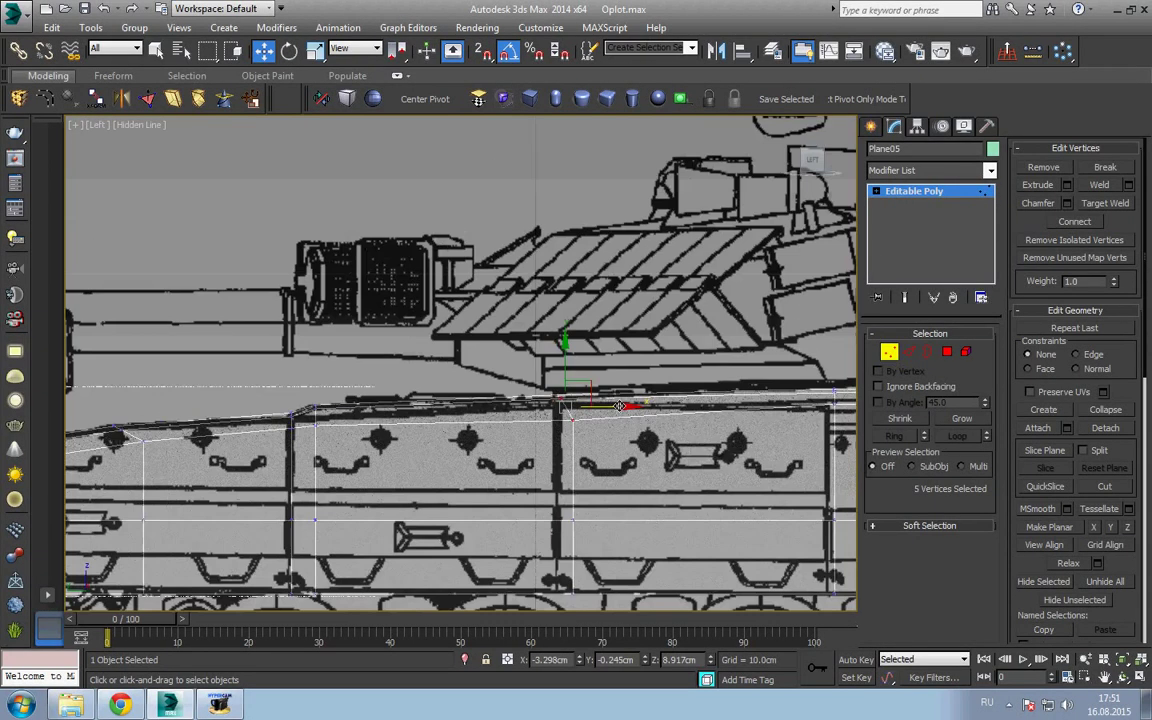
middle_click_drag(830, 420, 394, 421)
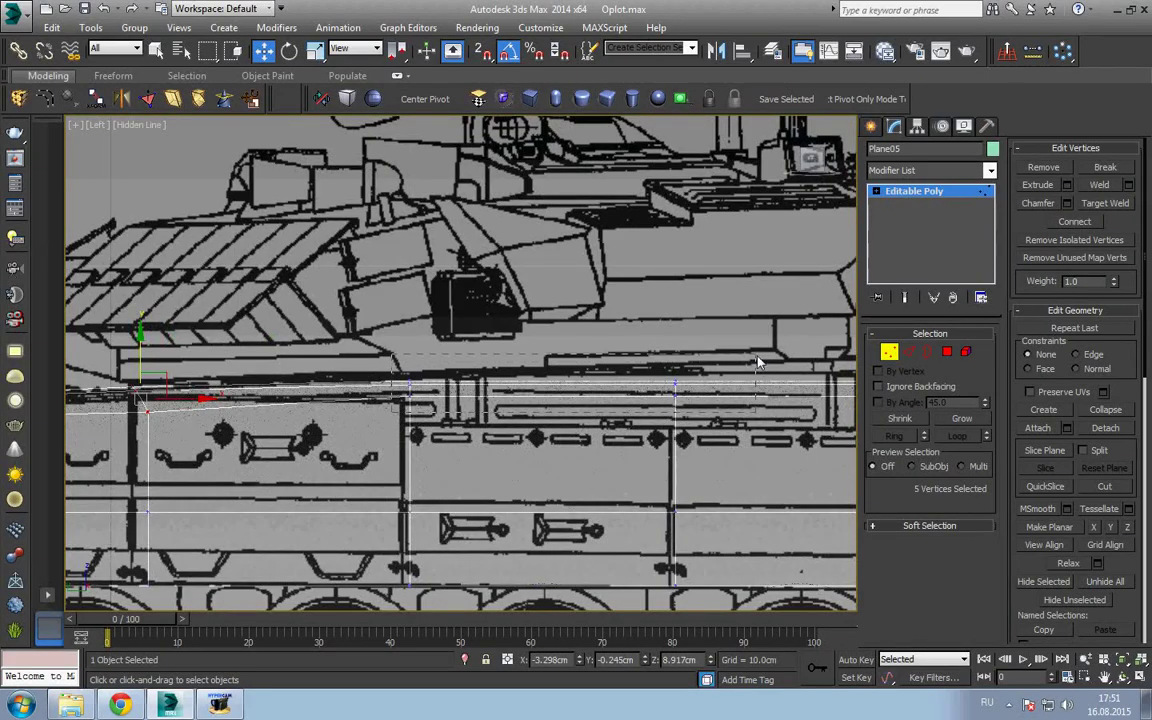
left_click(600, 390)
scroll(678, 449, "up", 4)
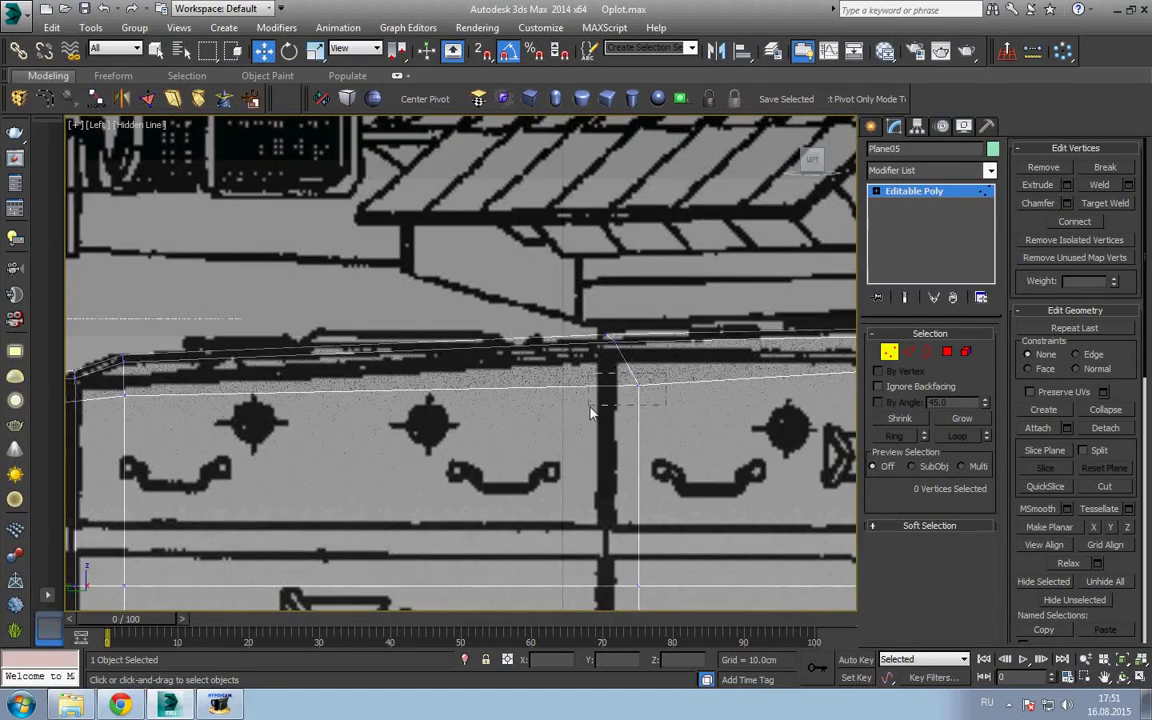
left_click_drag(590, 412, 590, 410)
scroll(573, 489, "down", 5)
scroll(573, 489, "up", 2)
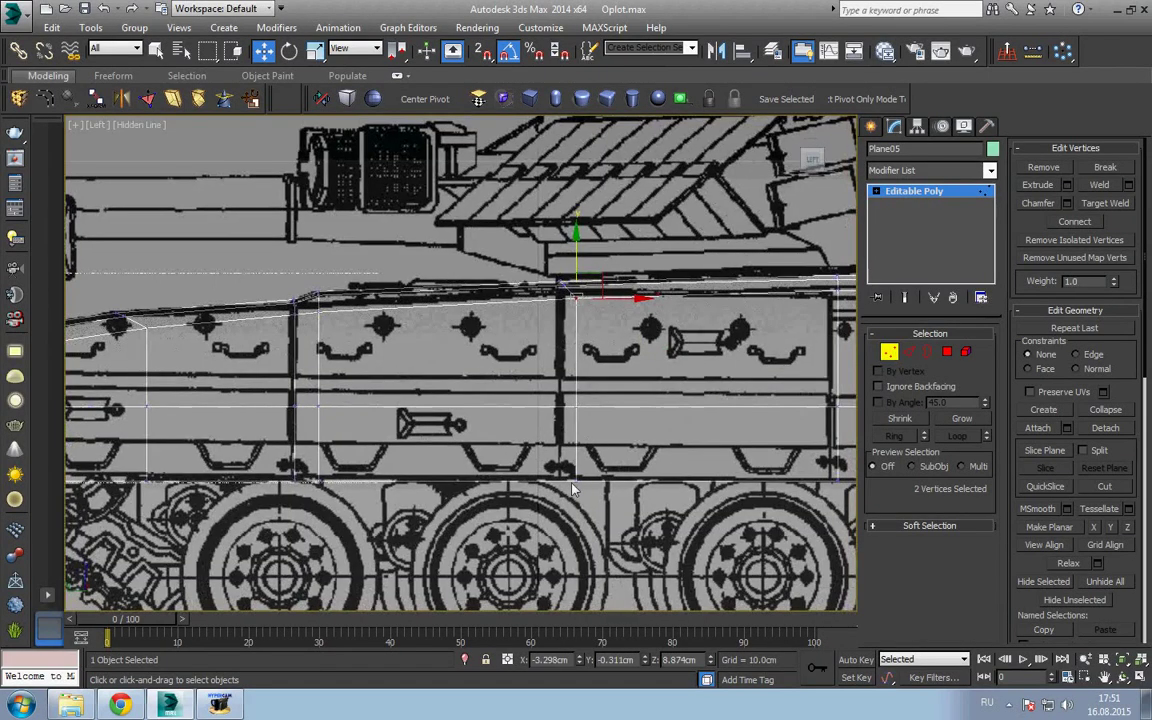
- Cut a new edge across the hull panel and shift the vertex column slightly left
right_click(607, 320)
left_click(625, 334)
left_click(570, 330)
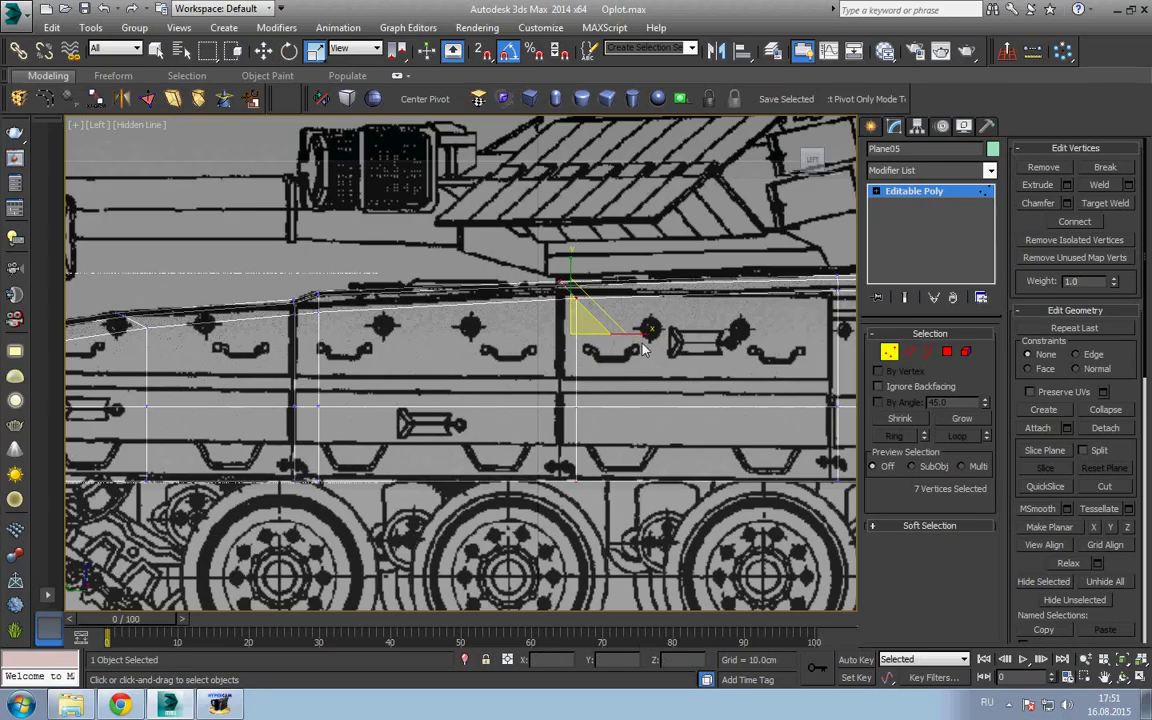
right_click(712, 362)
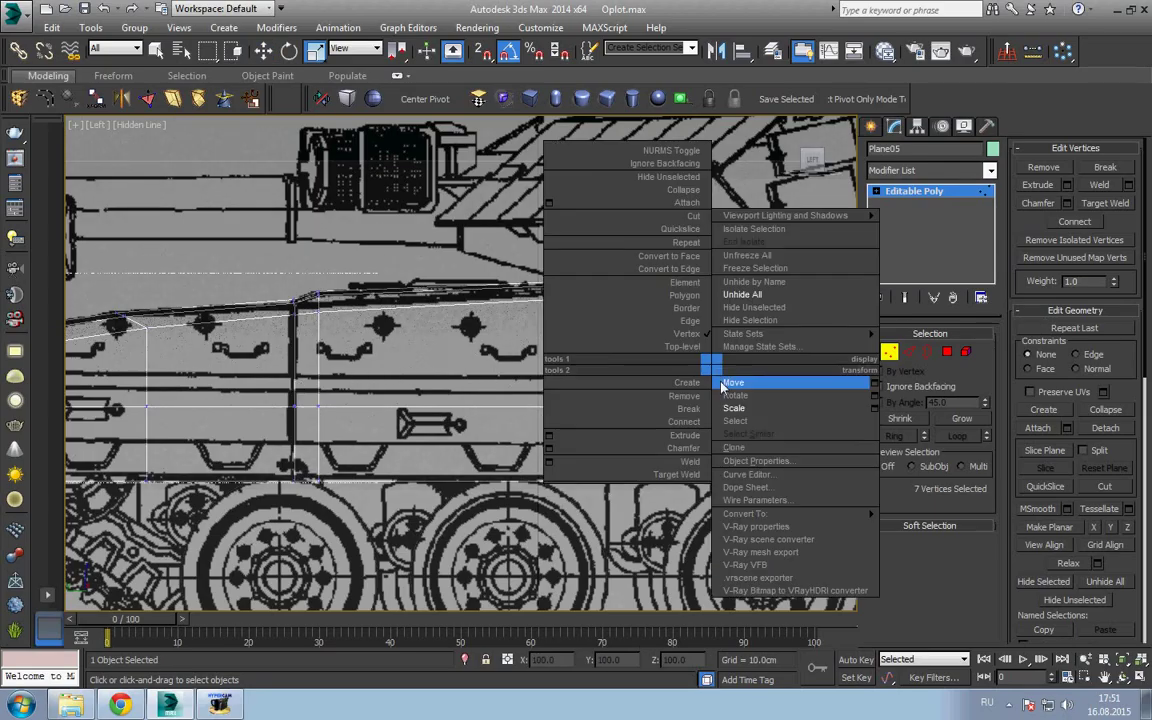
left_click(722, 380)
left_click_drag(617, 332, 606, 332)
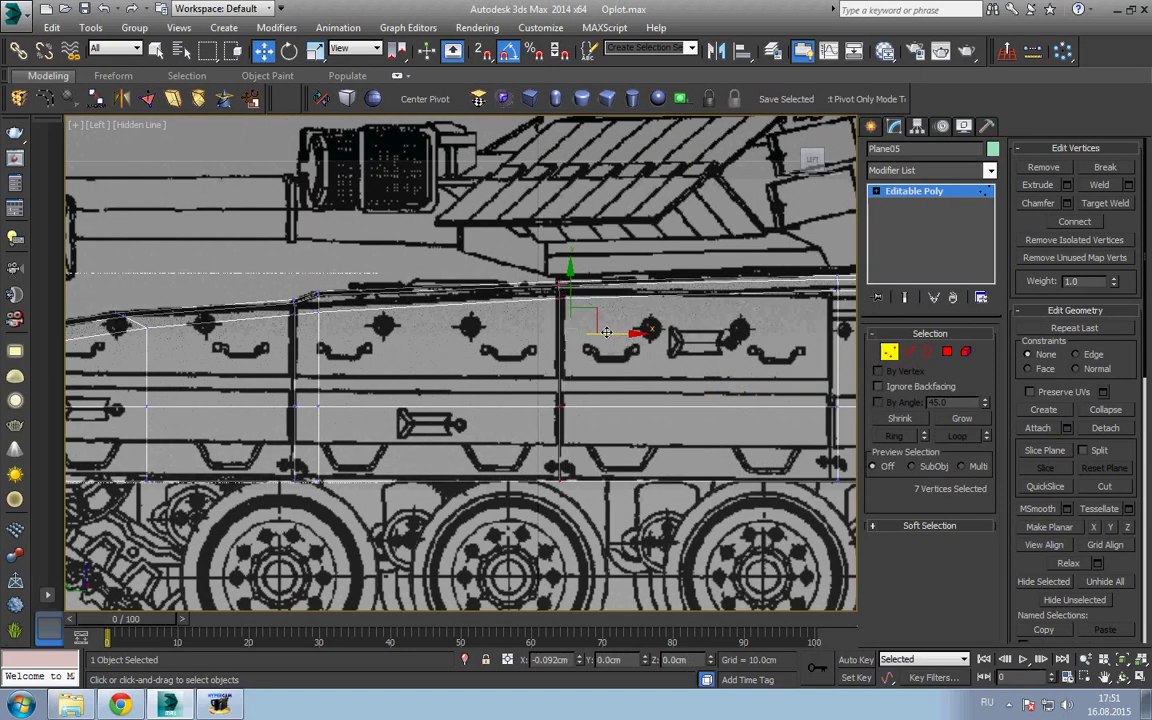
- Zoom out and pan to frame the whole tank
scroll(608, 332, "down", 3)
scroll(500, 350, "down", 2)
scroll(450, 360, "up", 5)
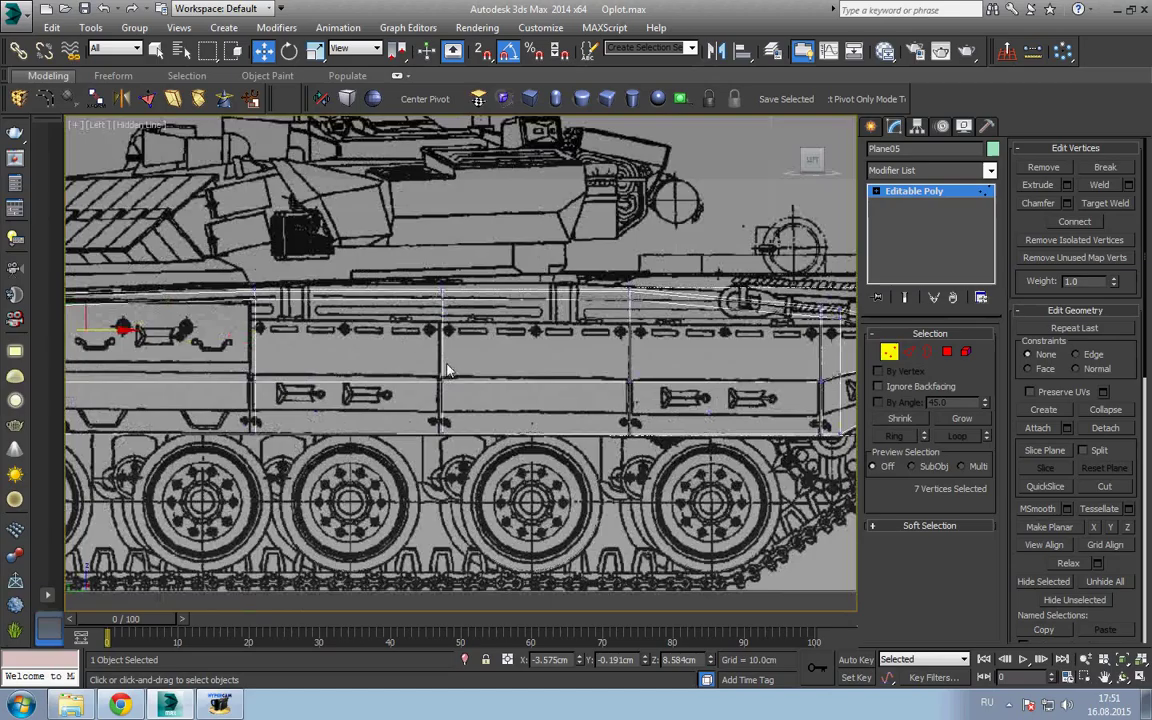
mouse_move(450, 360)
middle_mouse_down()
mouse_move(456, 381)
mouse_move(409, 385)
mouse_move(531, 436)
middle_mouse_up()
scroll(391, 420, "up", 3)
scroll(505, 418, "up", 2)
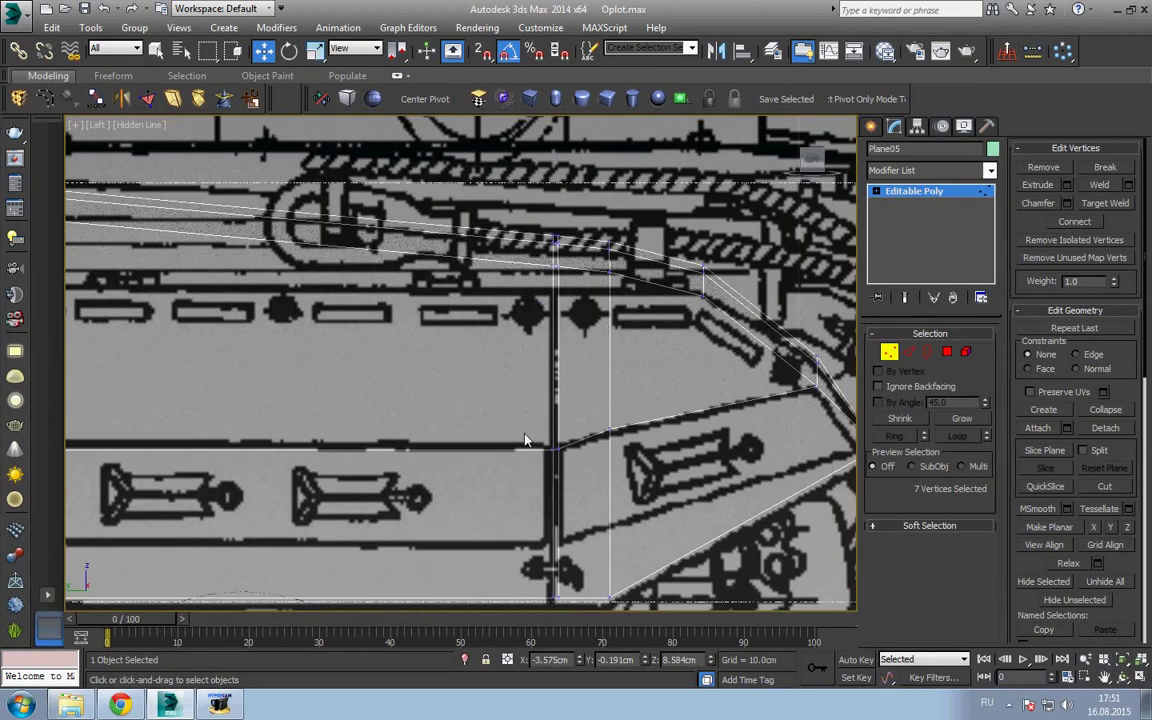
scroll(525, 440, "down", 1)
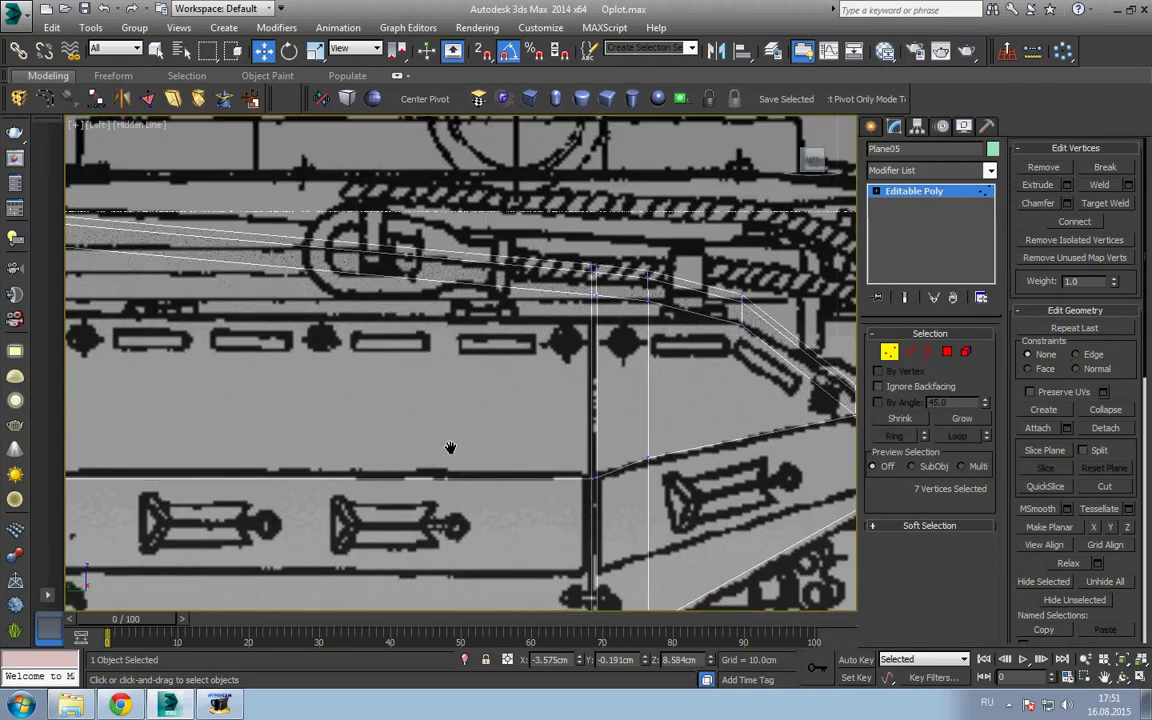
scroll(500, 450, "down", 1)
scroll(468, 464, "down", 2)
scroll(470, 463, "down", 1)
scroll(472, 420, "down", 1)
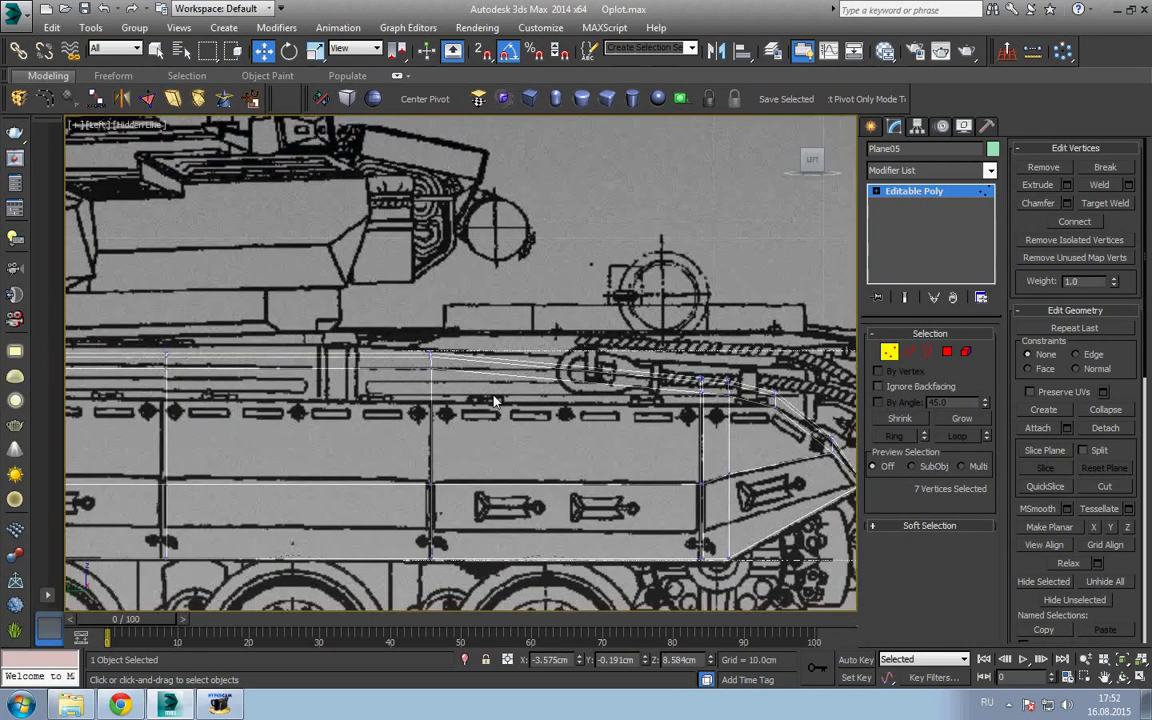
scroll(430, 400, "down", 2)
middle_click_drag(562, 494, 562, 424)
scroll(520, 410, "up", 2)
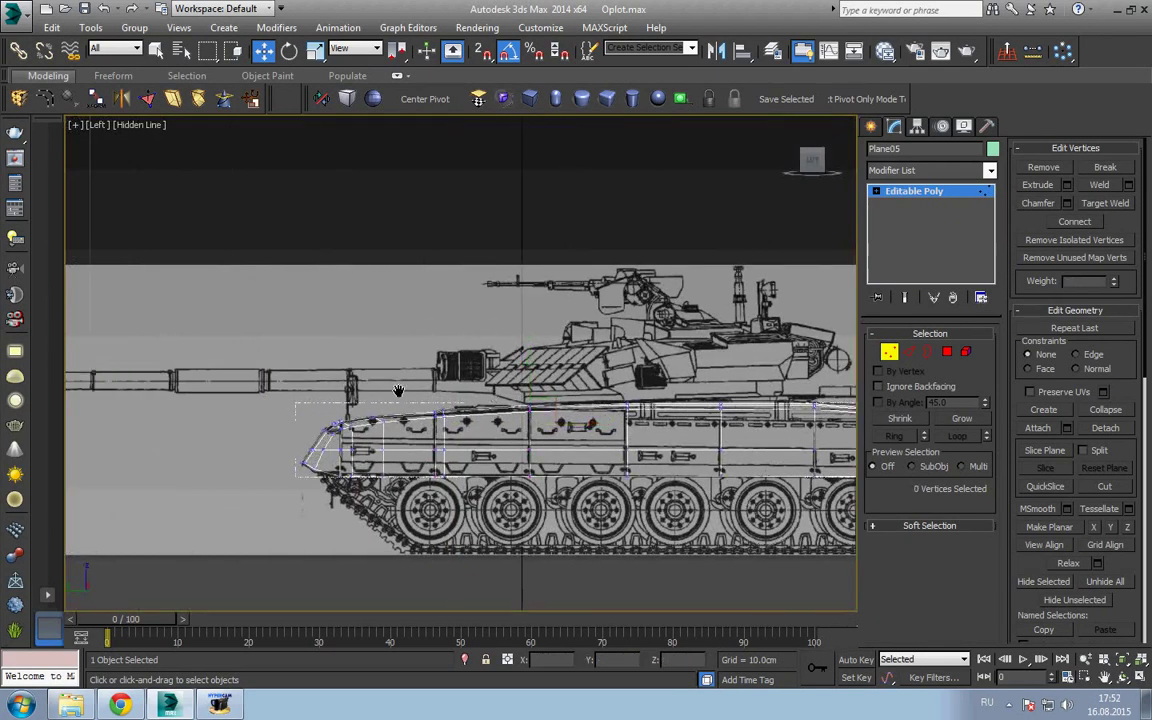
- Zoom in on the gun barrel tip and start a Line spline there
middle_click_drag(420, 400, 483, 399)
scroll(443, 422, "up", 2)
scroll(443, 422, "up", 2)
scroll(430, 460, "up", 2)
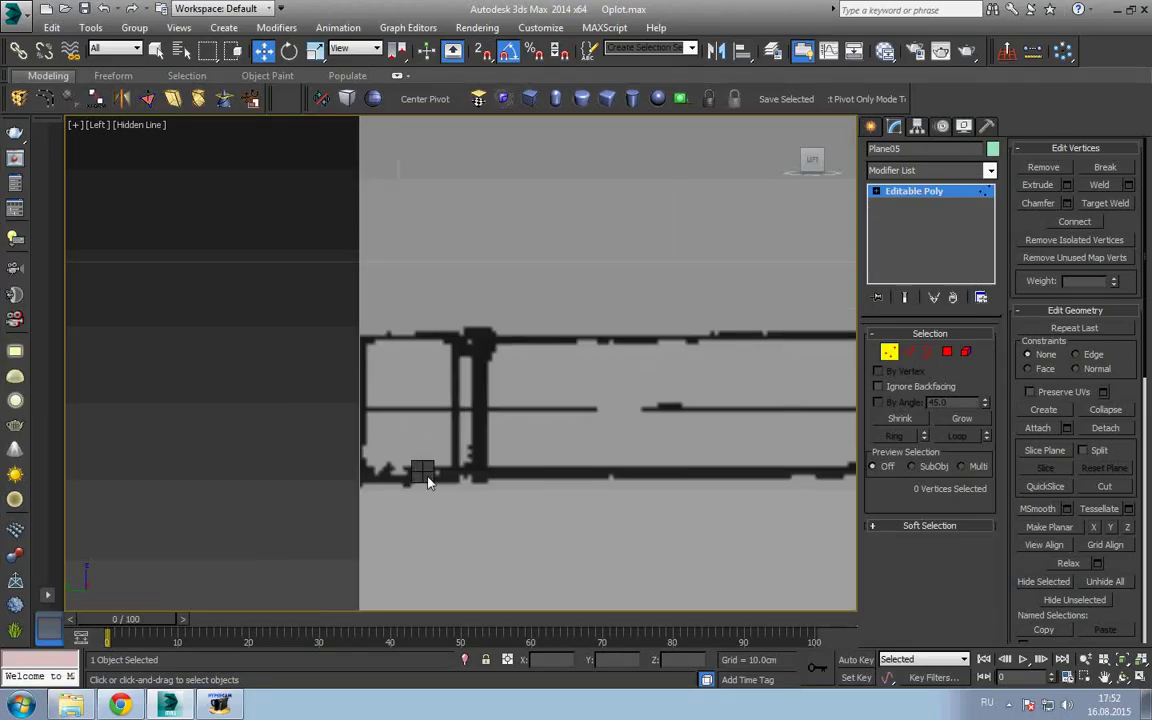
right_click(422, 471)
left_click(446, 394)
- Start the barrel profile line at the muzzle and trace the top edge to the first step
scroll(363, 438, "up", 2)
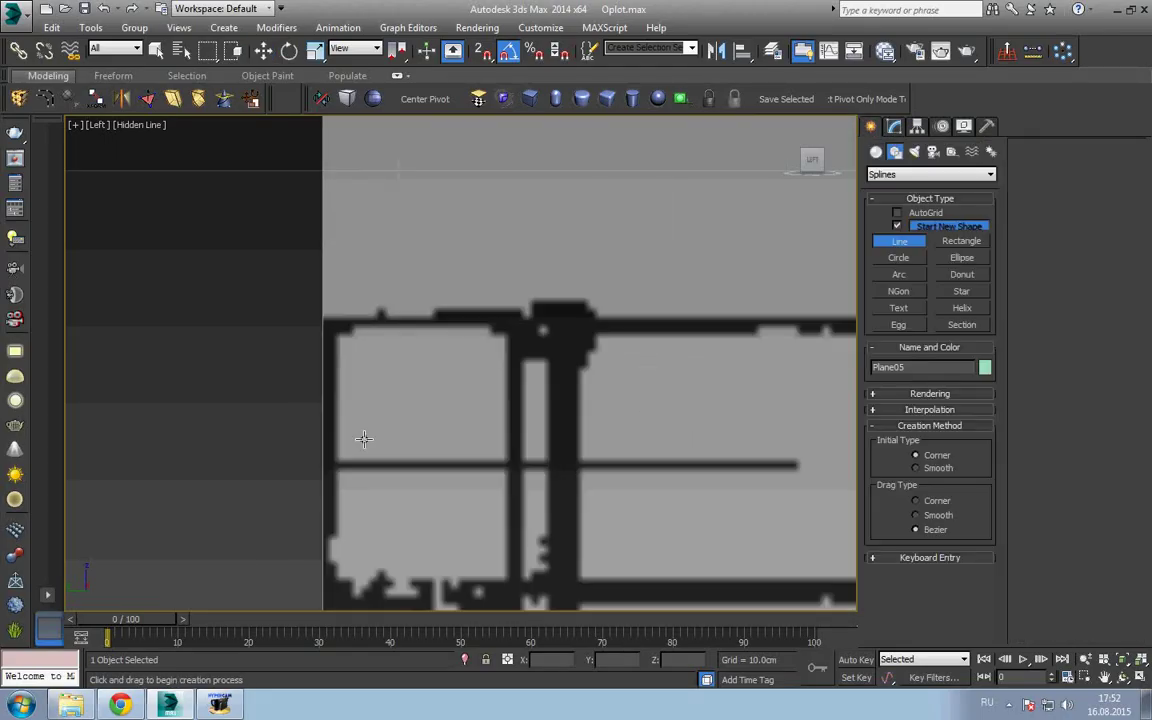
left_click(330, 463)
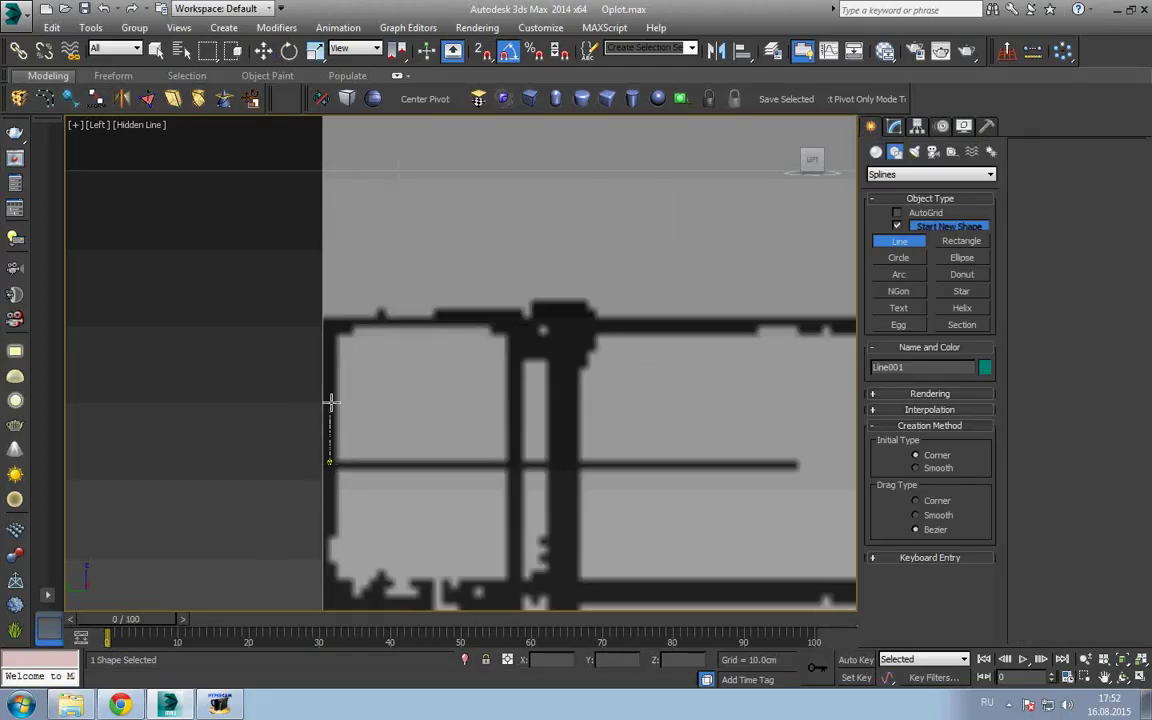
left_click(332, 322)
left_click(513, 318)
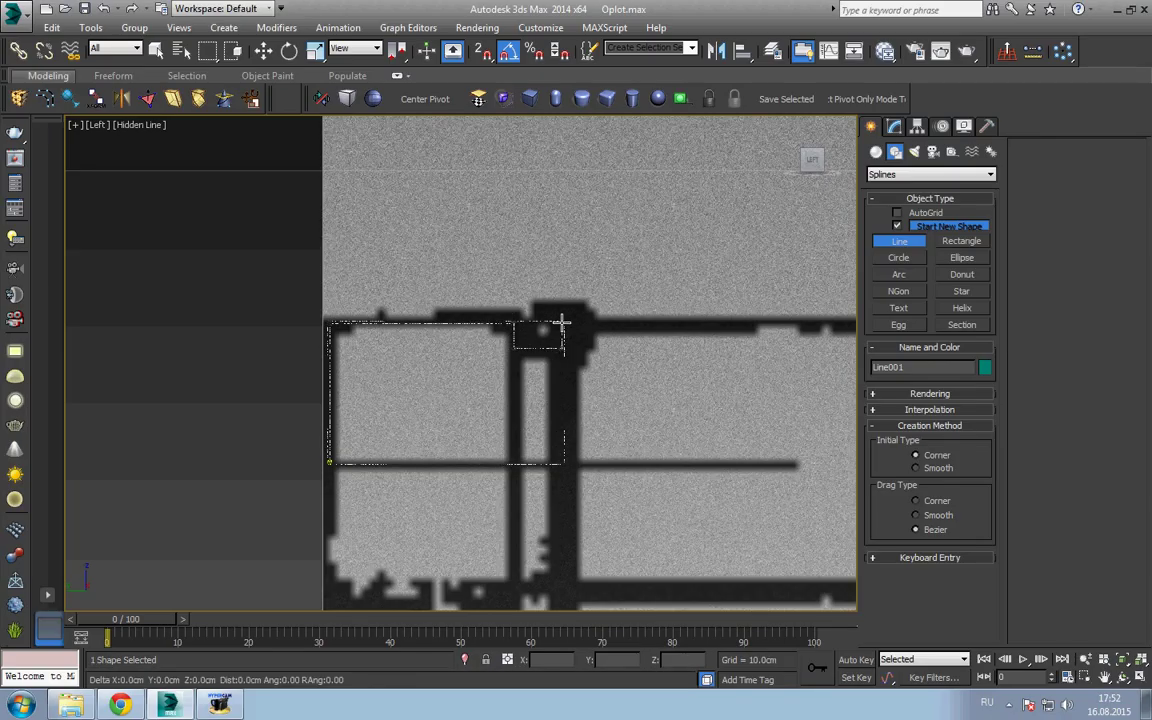
scroll(658, 324, "down", 2)
scroll(662, 322, "down", 1)
scroll(662, 322, "up", 2)
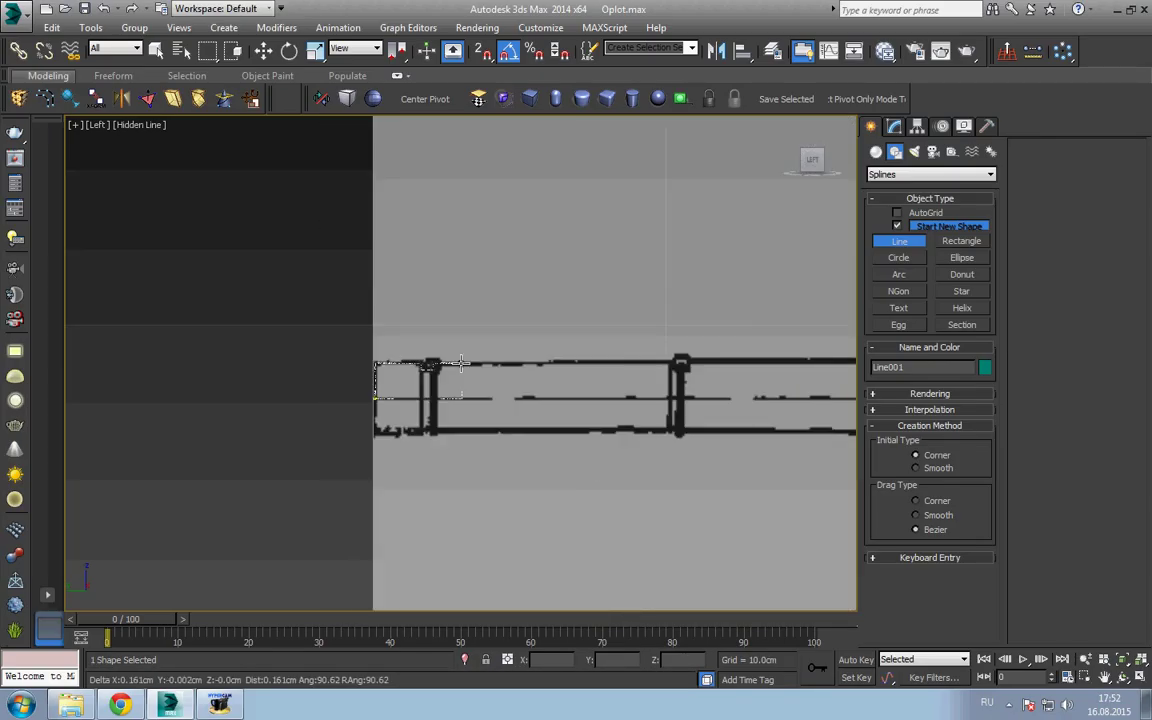
scroll(588, 342, "up", 2)
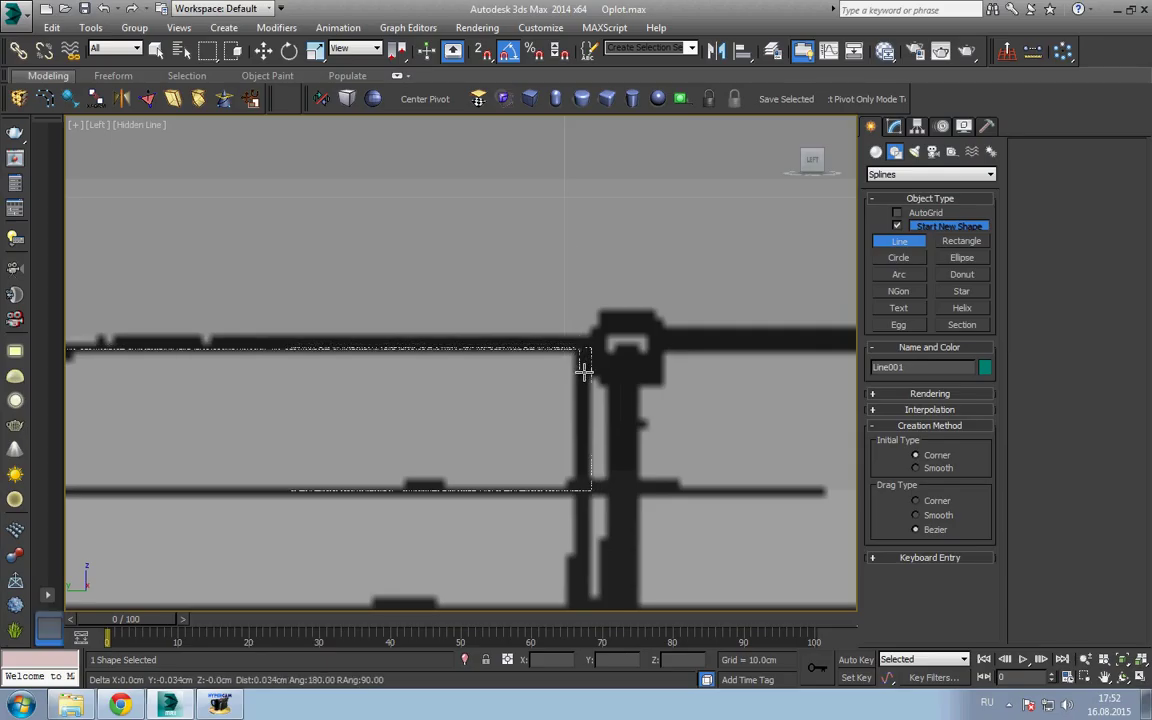
left_click(598, 372)
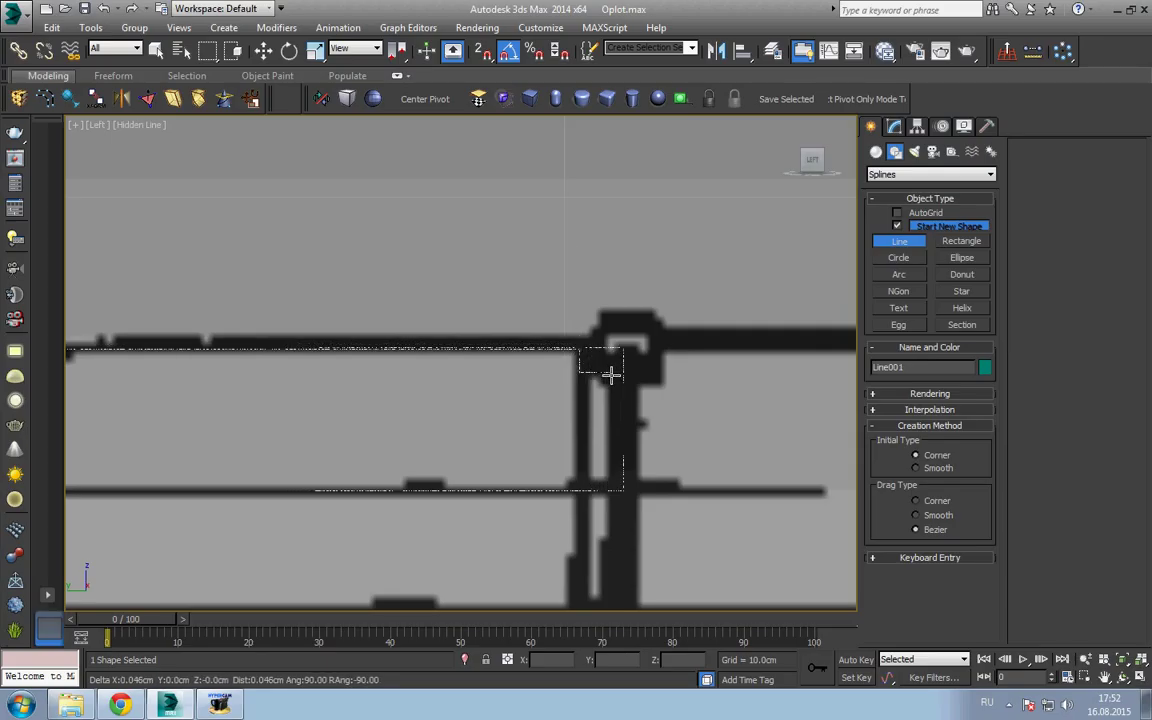
left_click(616, 365)
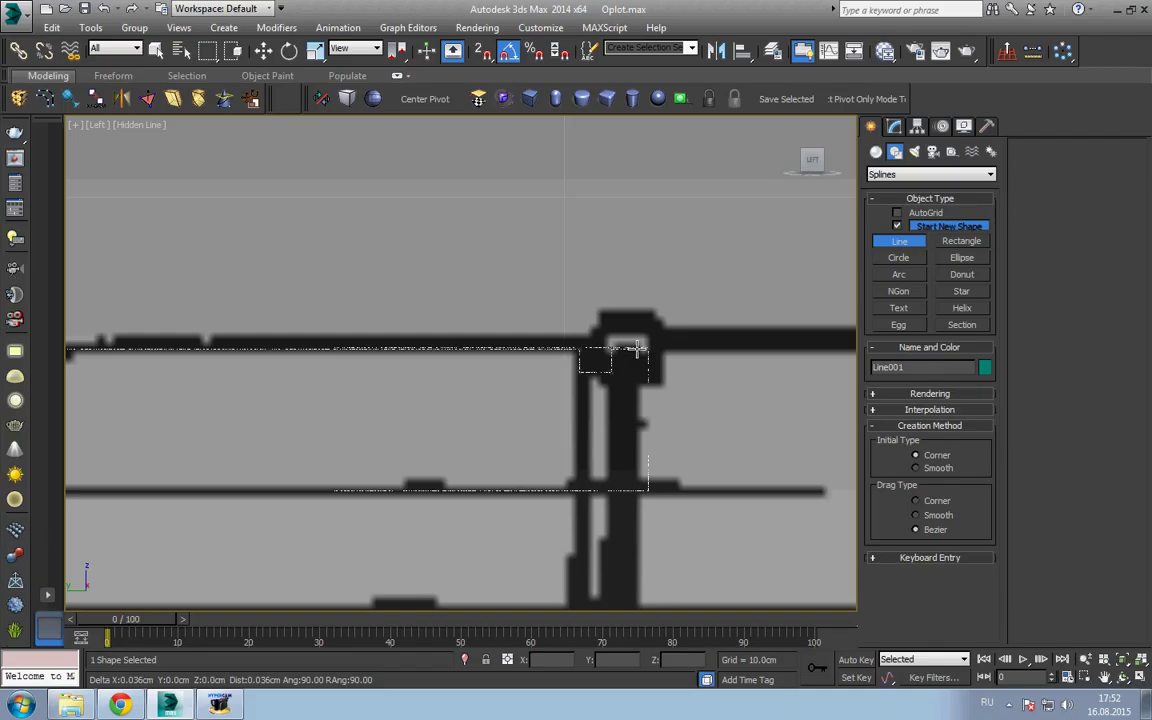
- Continue the outline along the barrel top, adding the step-up and muzzle inner-step vertices
scroll(645, 332, "down", 2)
middle_click_drag(645, 332, 455, 368)
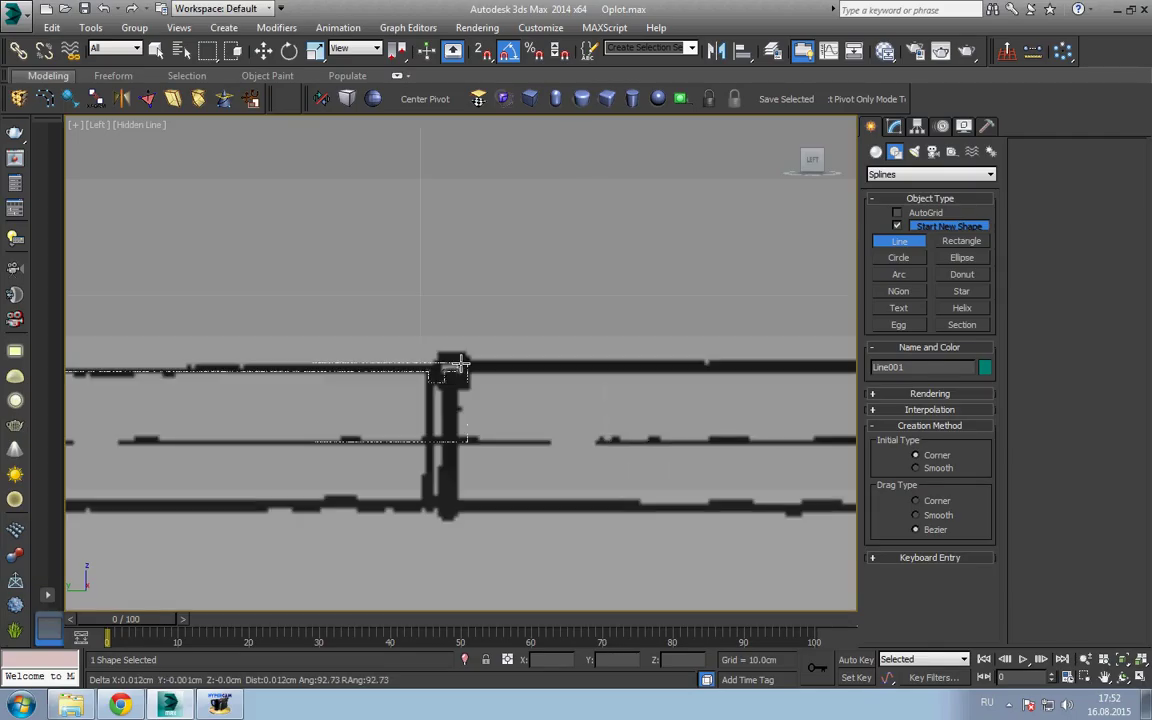
scroll(455, 368, "down", 4)
scroll(640, 371, "up", 2)
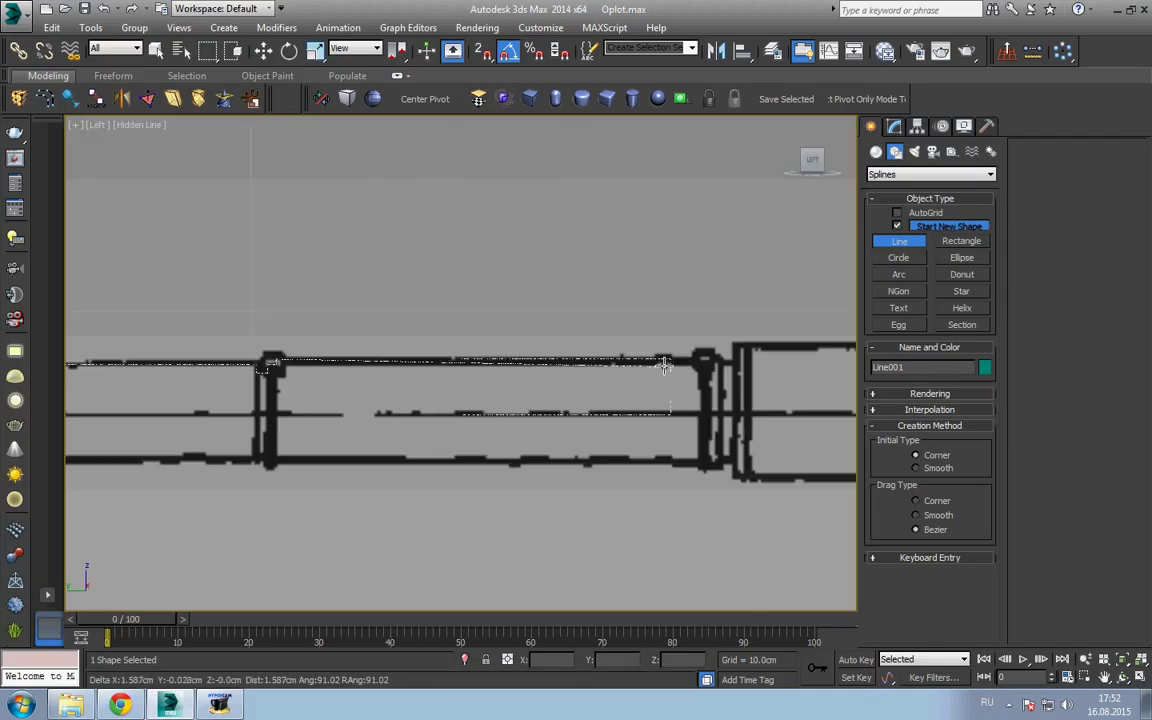
scroll(640, 360, "up", 2)
scroll(590, 360, "up", 2)
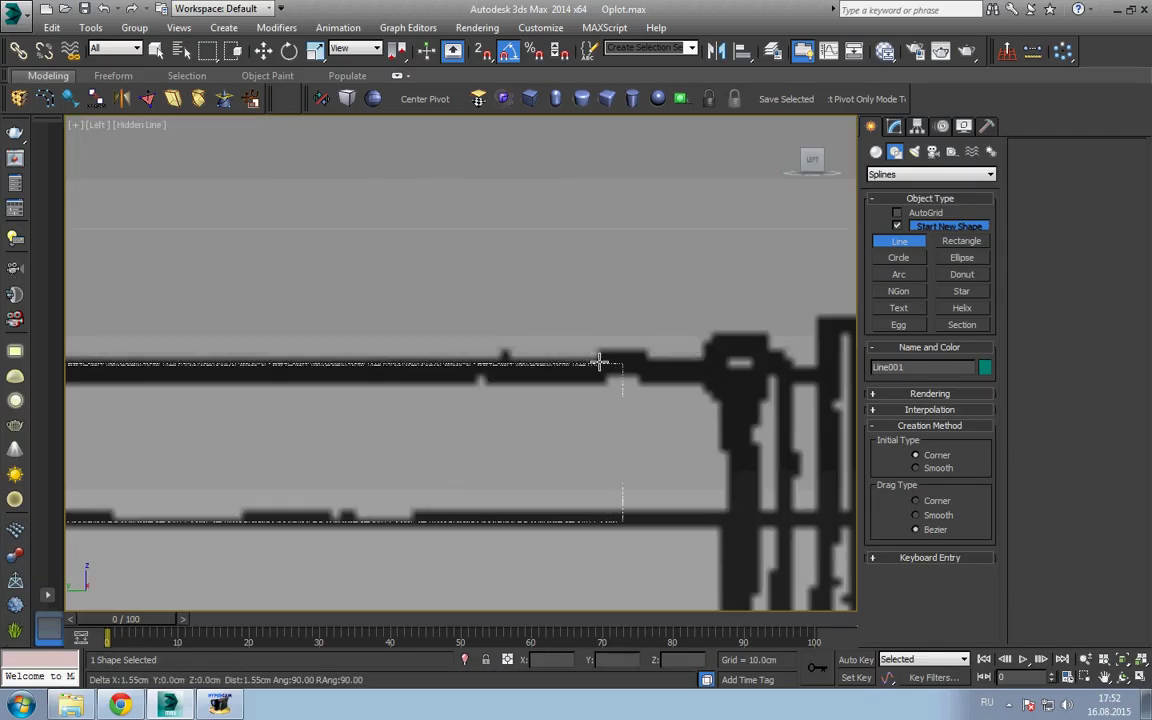
left_click(648, 350)
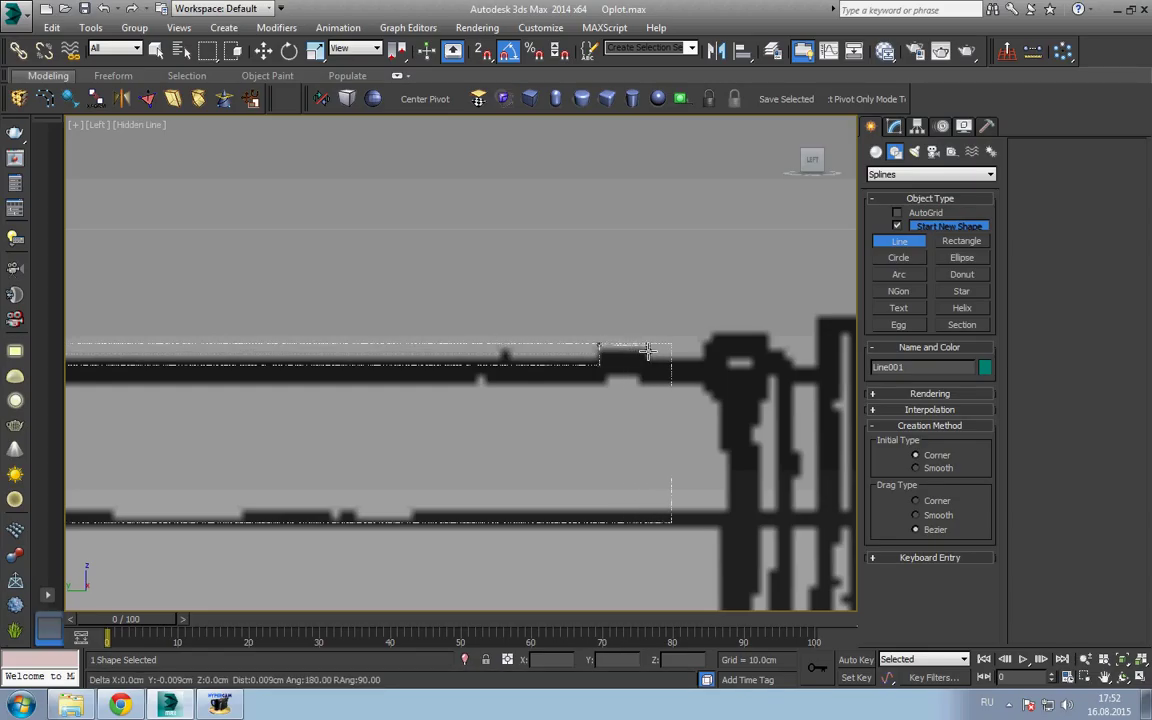
left_click(650, 371)
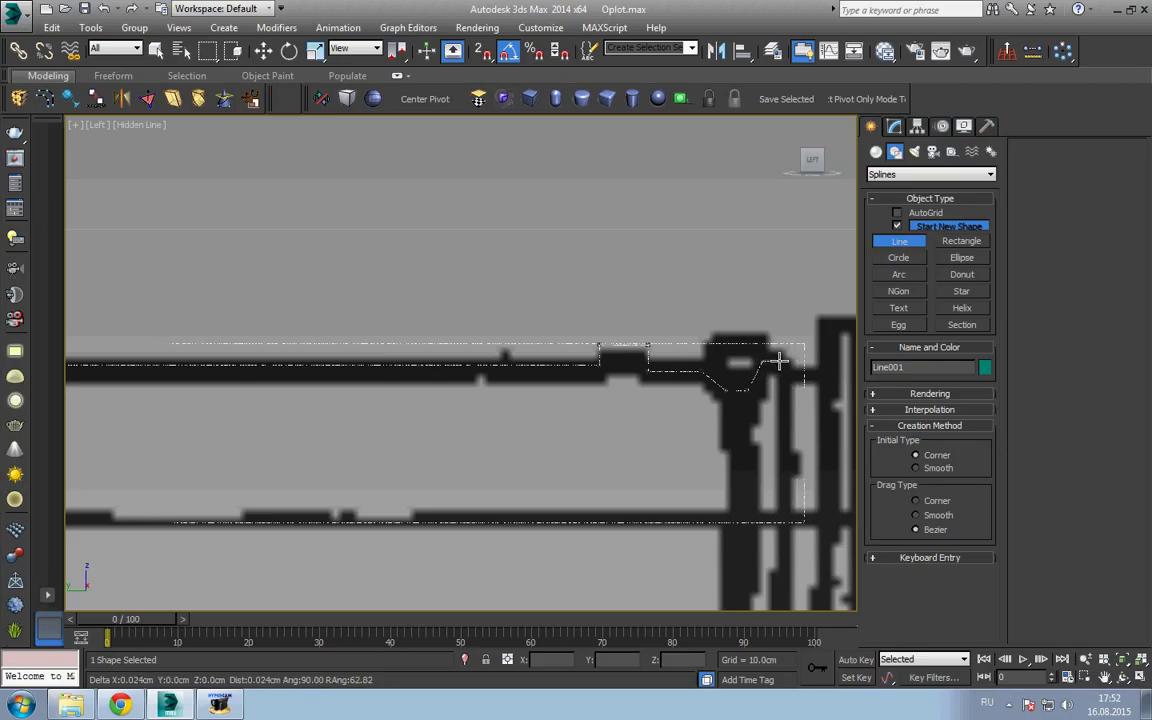
left_click(789, 377)
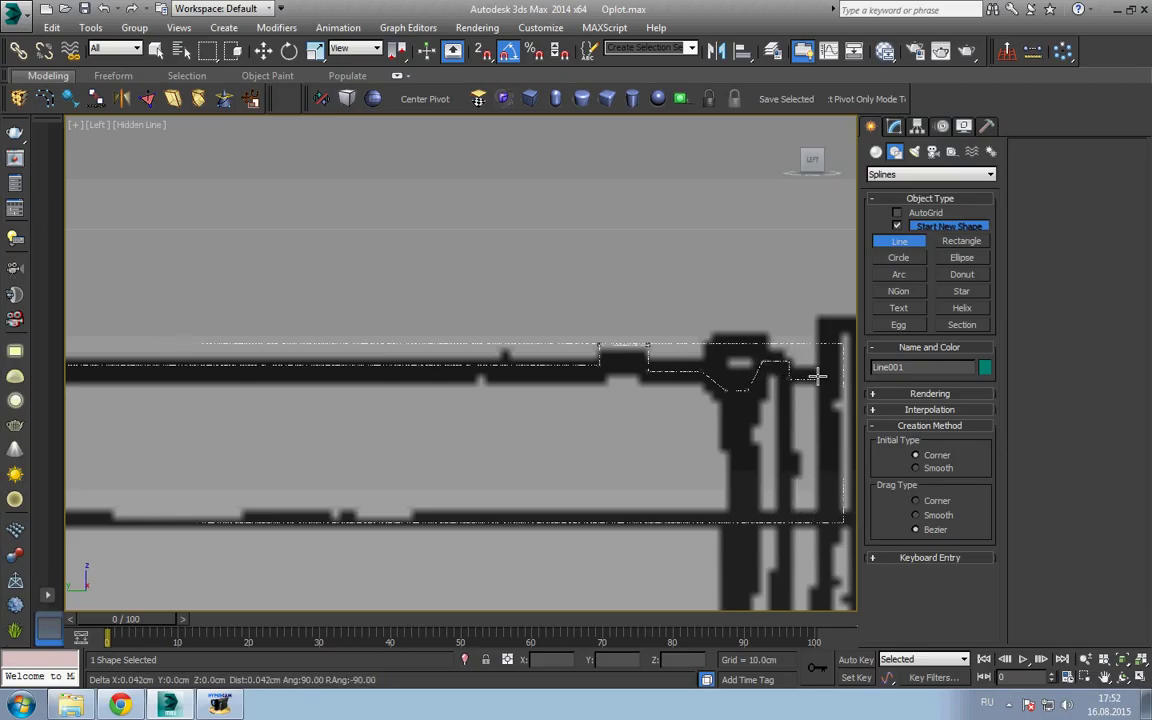
left_click(821, 376)
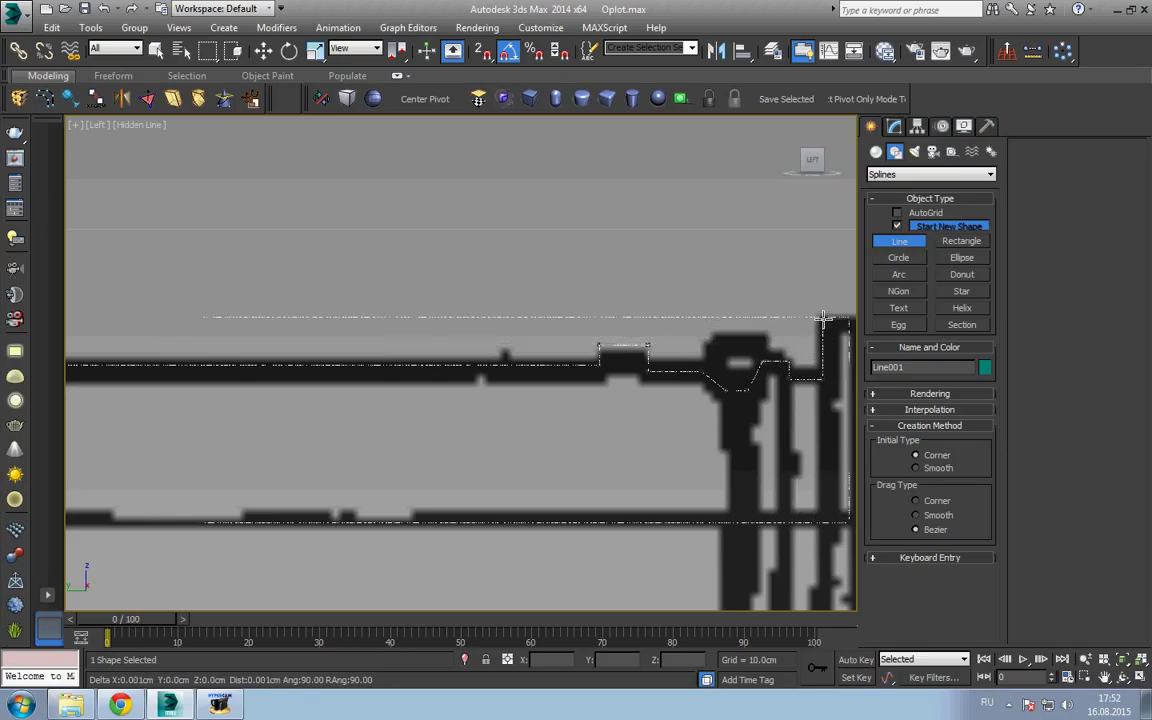
- Extend the profile along the barrel top and step it down at the barrel joint
middle_click_drag(822, 318, 461, 362)
scroll(461, 362, "down", 3)
scroll(461, 362, "down", 3)
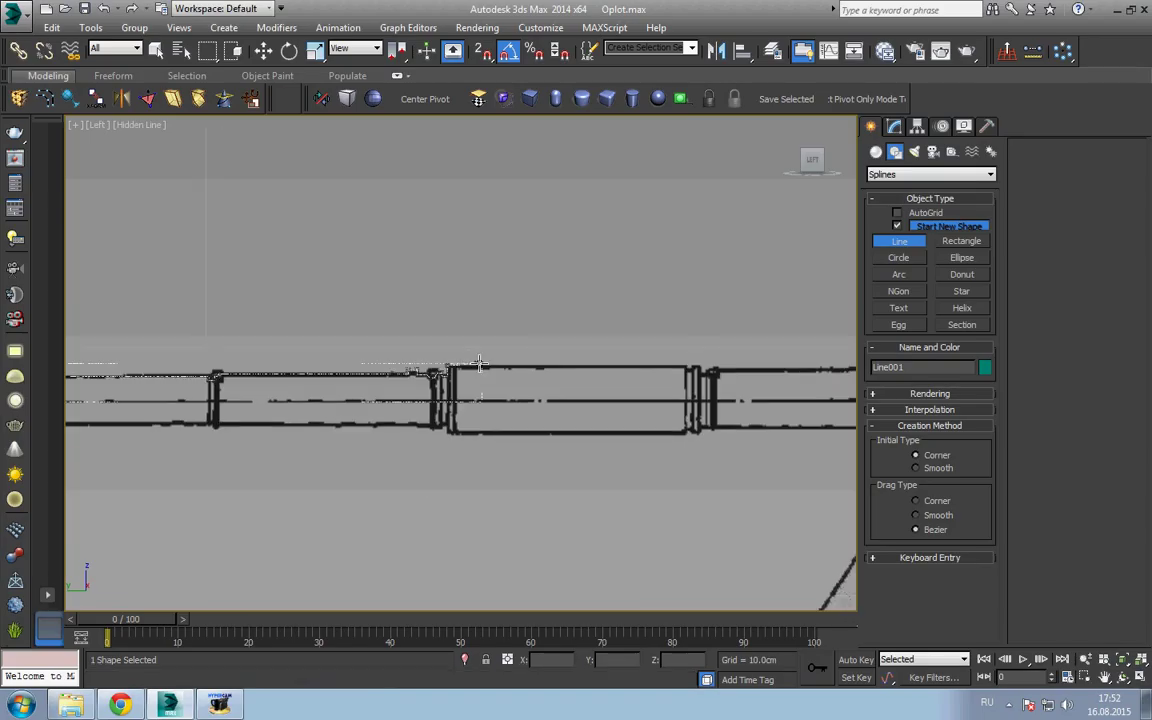
scroll(616, 357, "up", 3)
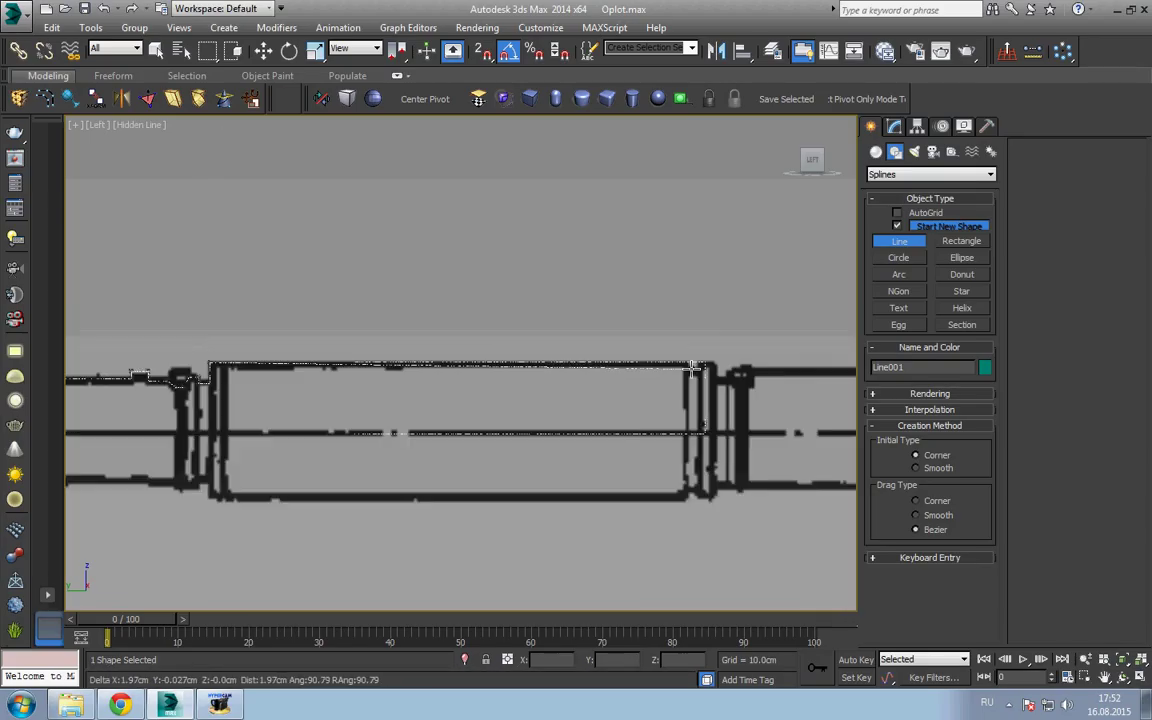
scroll(660, 355, "up", 4)
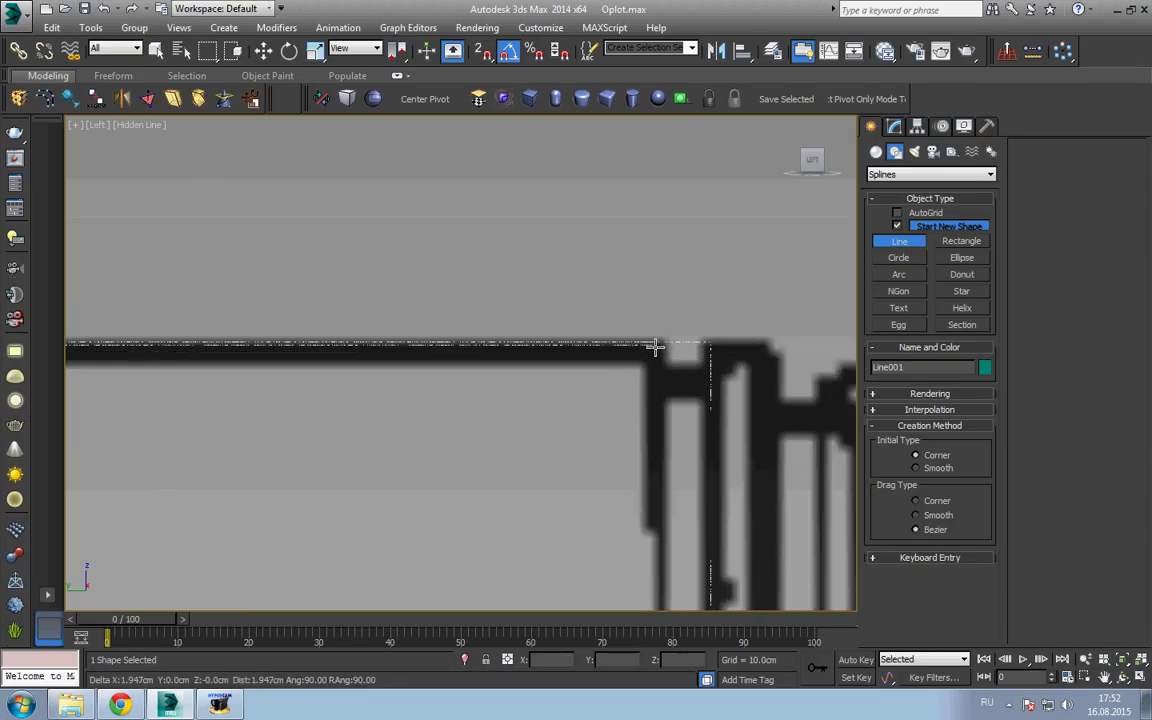
left_click(670, 369)
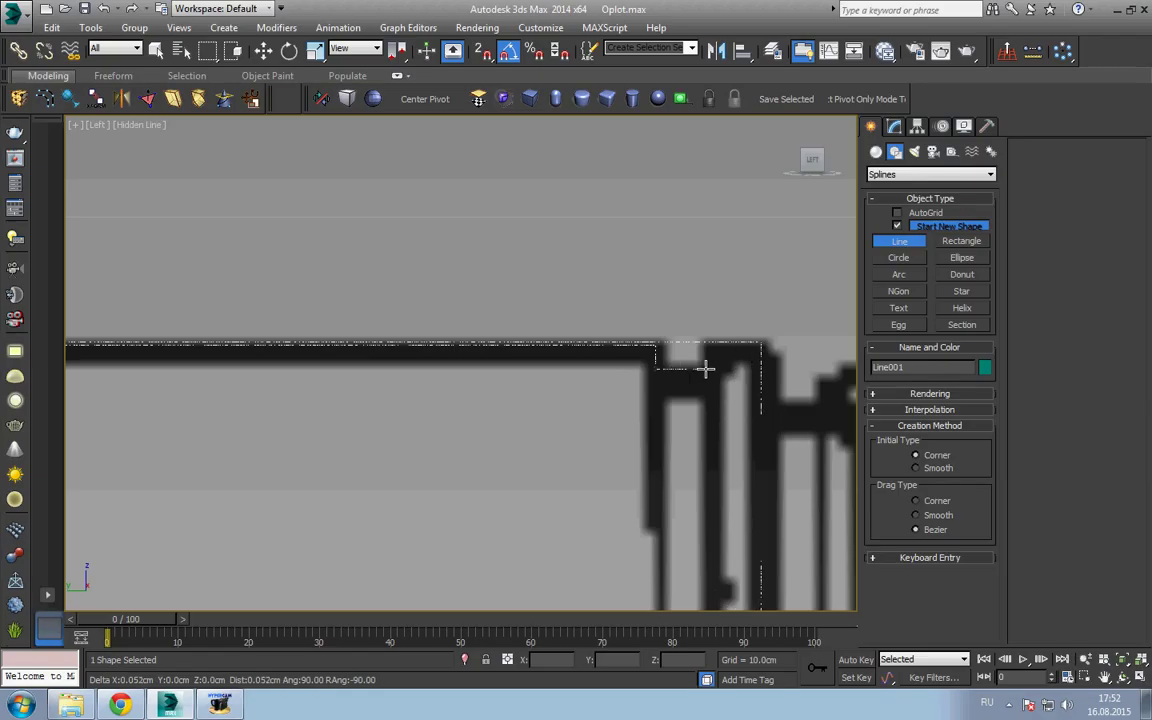
left_click(708, 345)
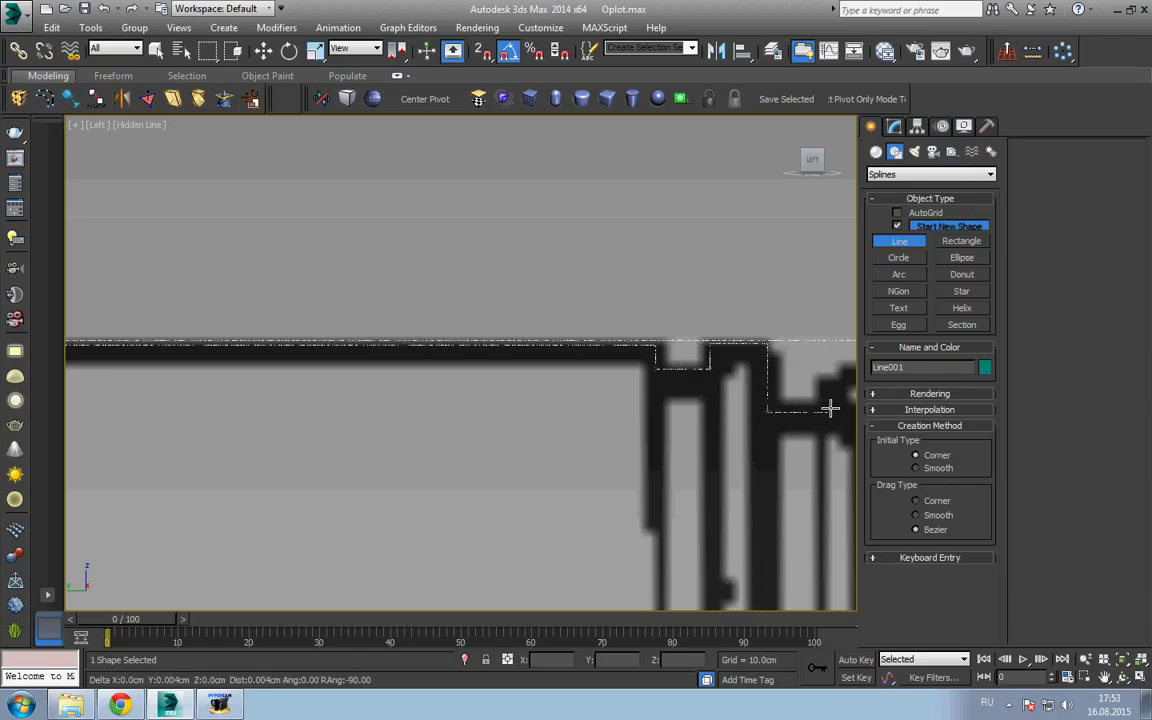
key("i")
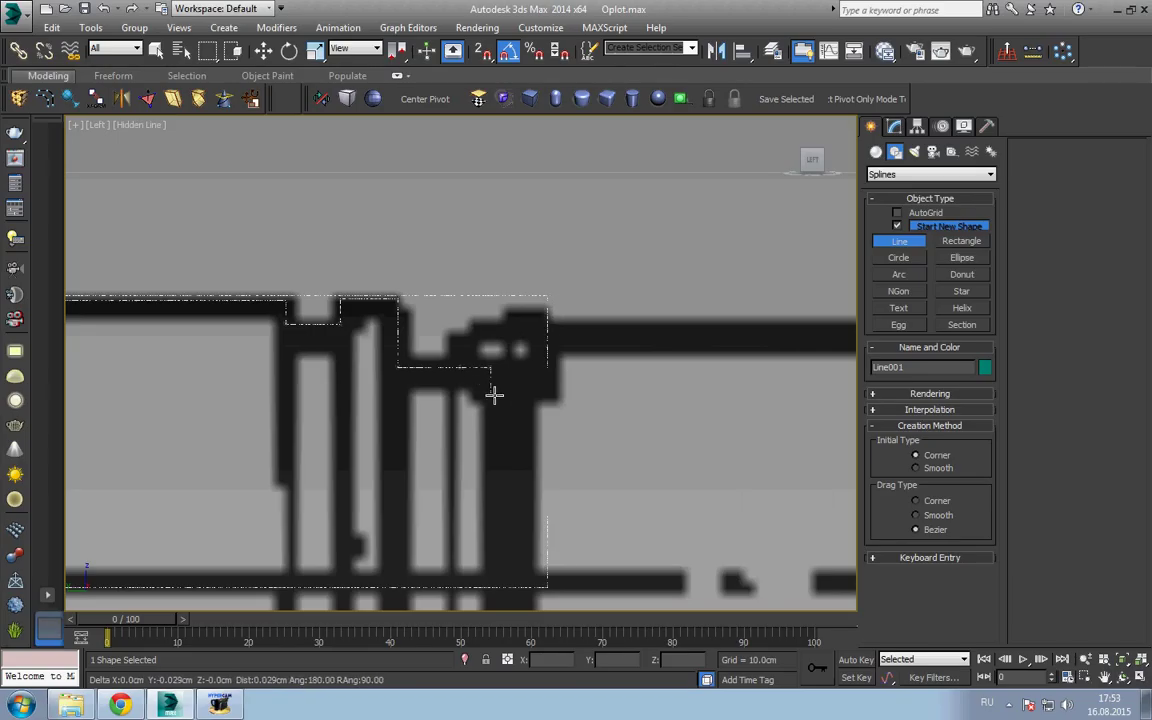
- Trace the profile around the joint collar, stepping down its edge and back up the far side
left_click(500, 394)
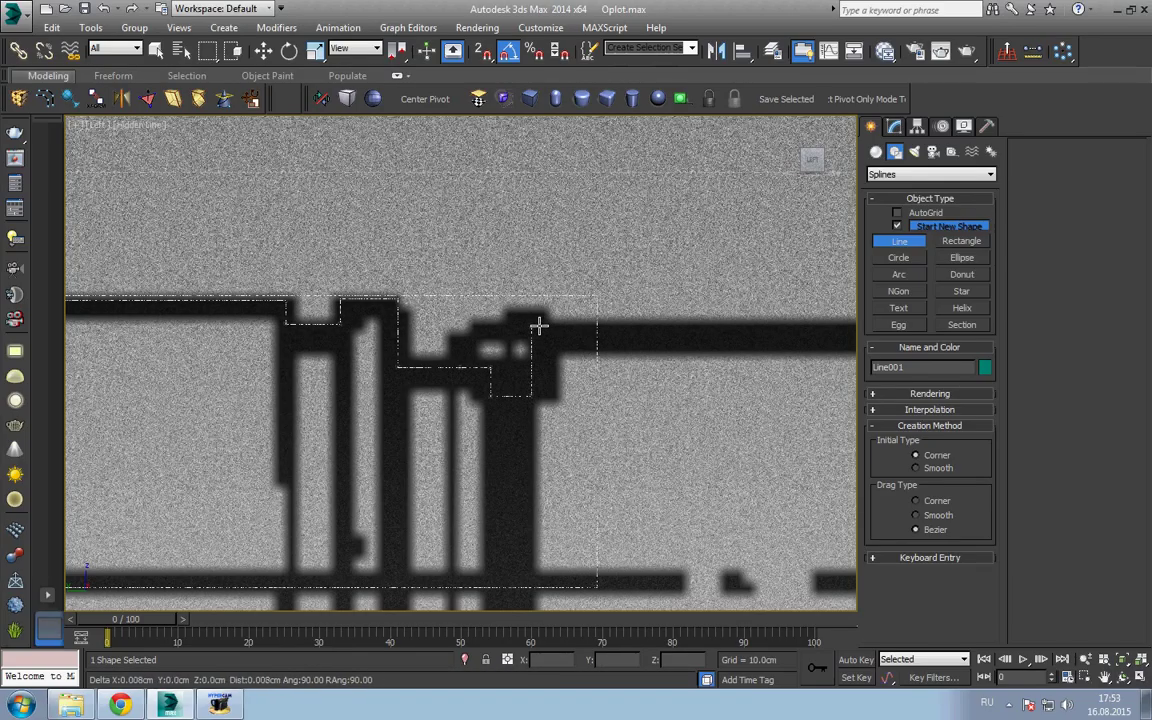
scroll(538, 325, "down", 5)
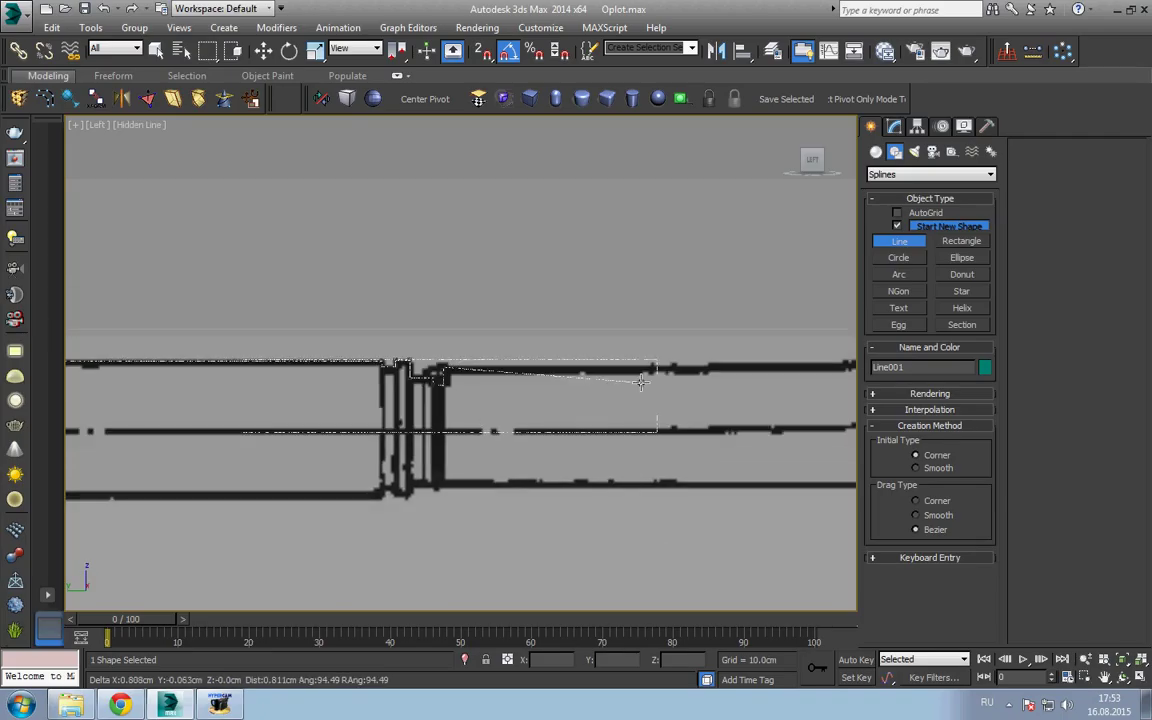
scroll(554, 322, "down", 5)
scroll(520, 345, "up", 2)
scroll(481, 366, "down", 3)
scroll(481, 366, "up", 5)
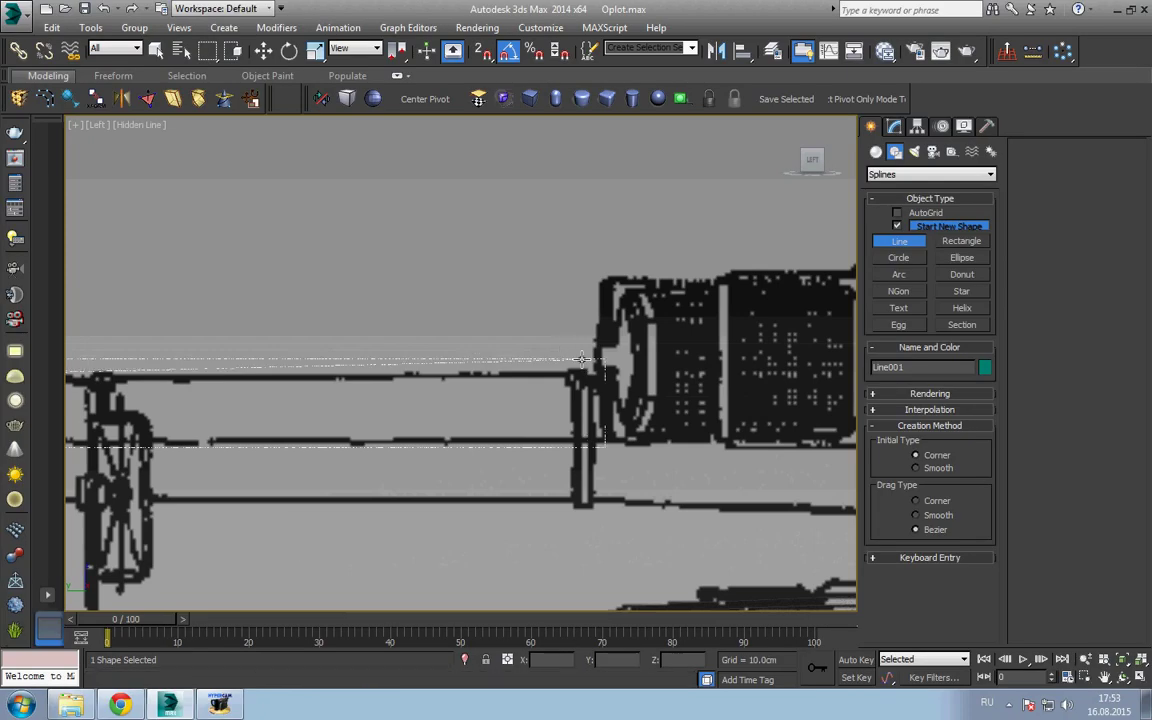
scroll(490, 364, "up", 2)
scroll(513, 358, "up", 3)
scroll(513, 358, "up", 1)
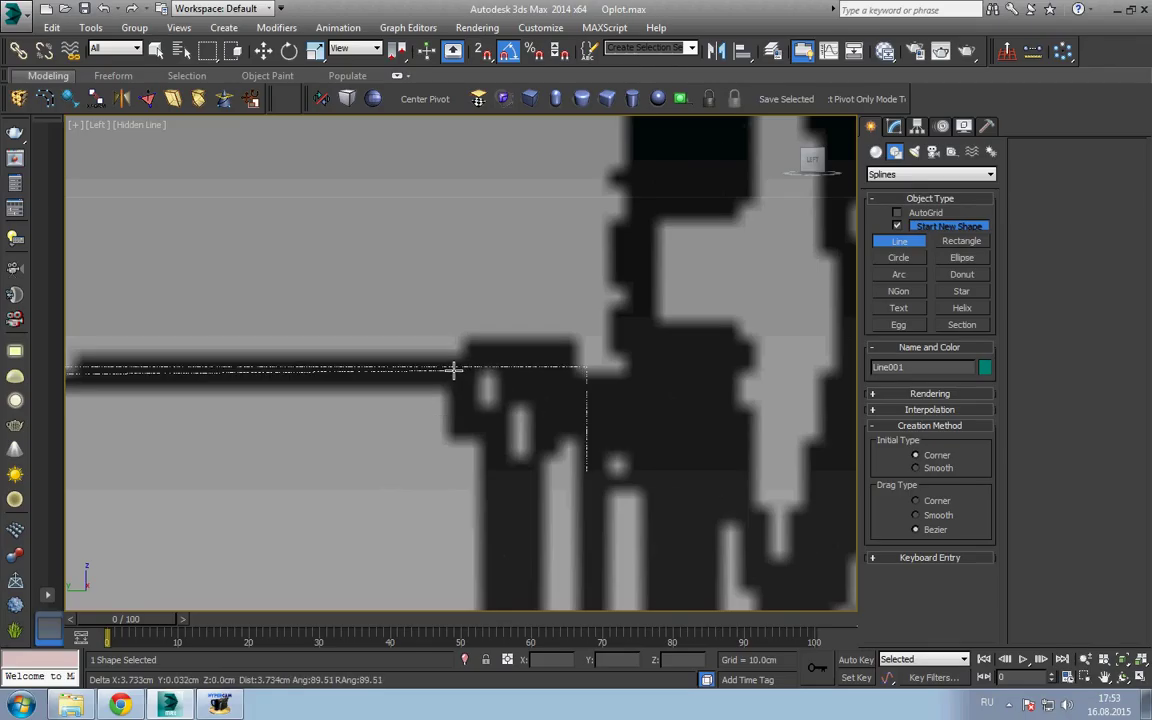
left_click(456, 425)
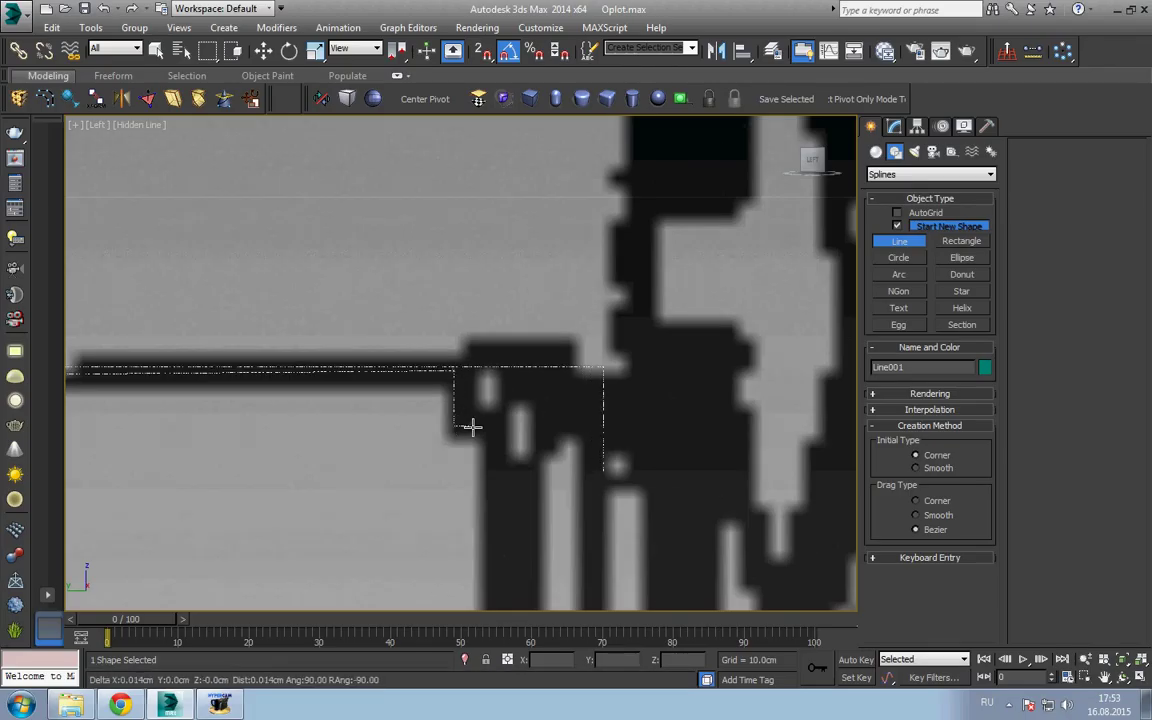
left_click(502, 426)
left_click(502, 463)
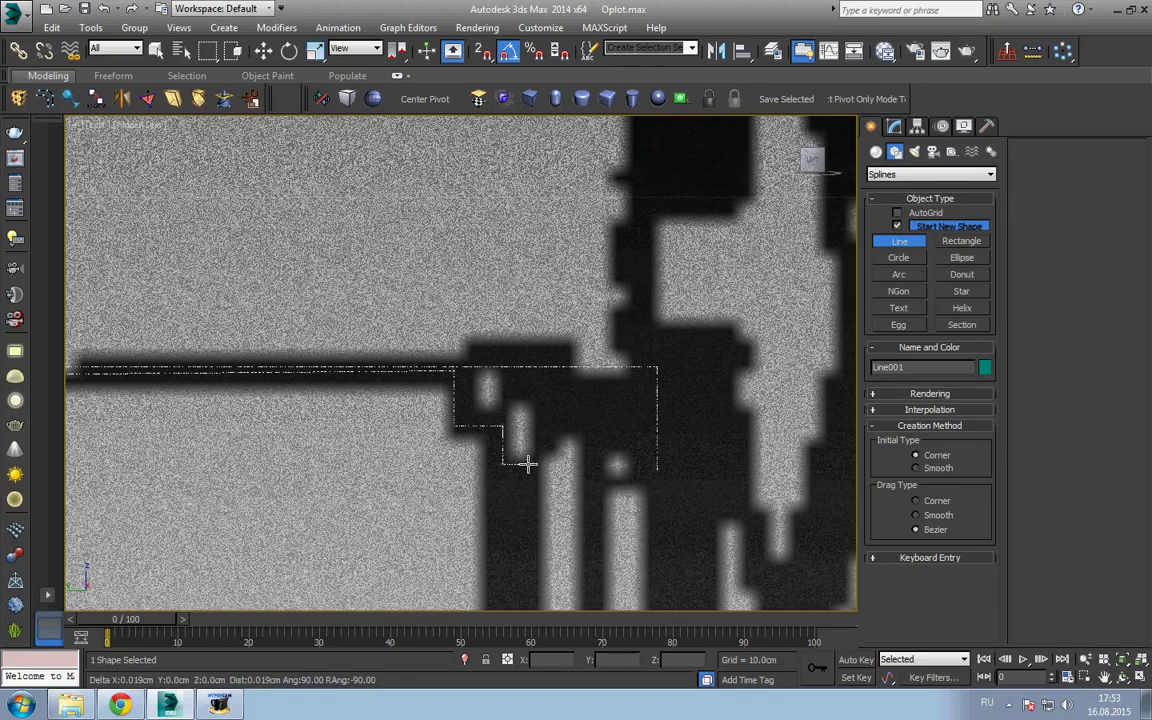
left_click(550, 379)
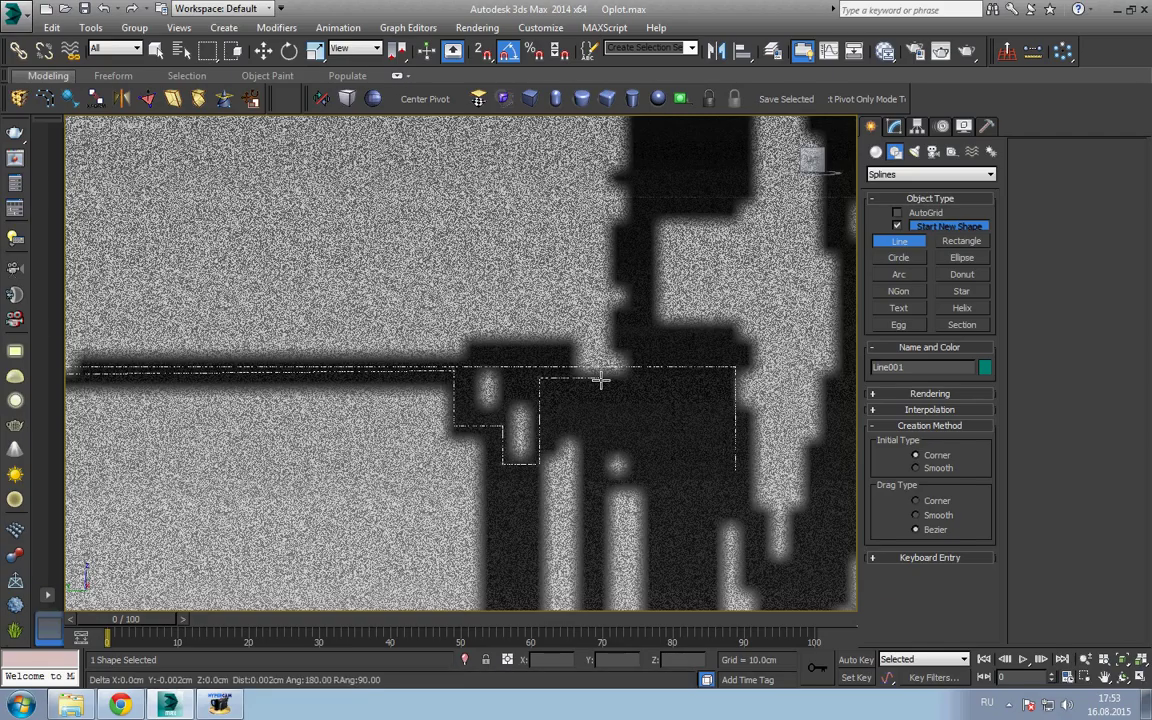
- Add the last profile segment near the turret and end the Line001 spline
scroll(600, 380, "down", 5)
scroll(610, 382, "down", 3)
scroll(620, 384, "up", 2)
scroll(632, 387, "up", 2)
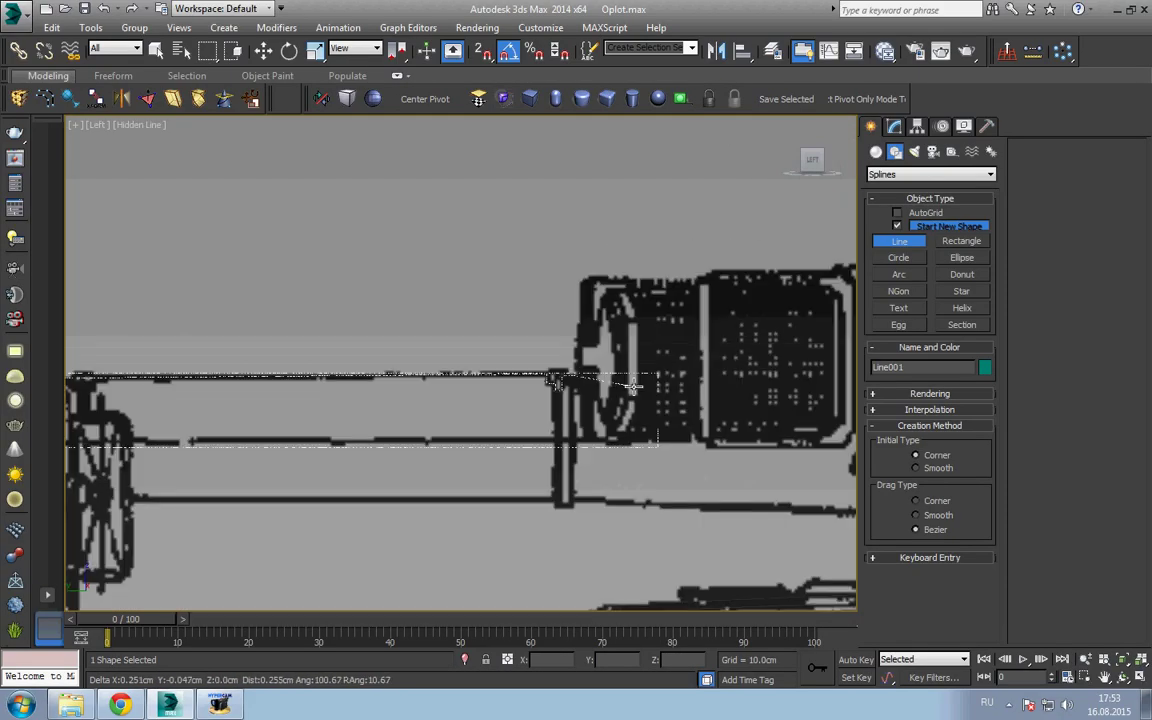
key("i")
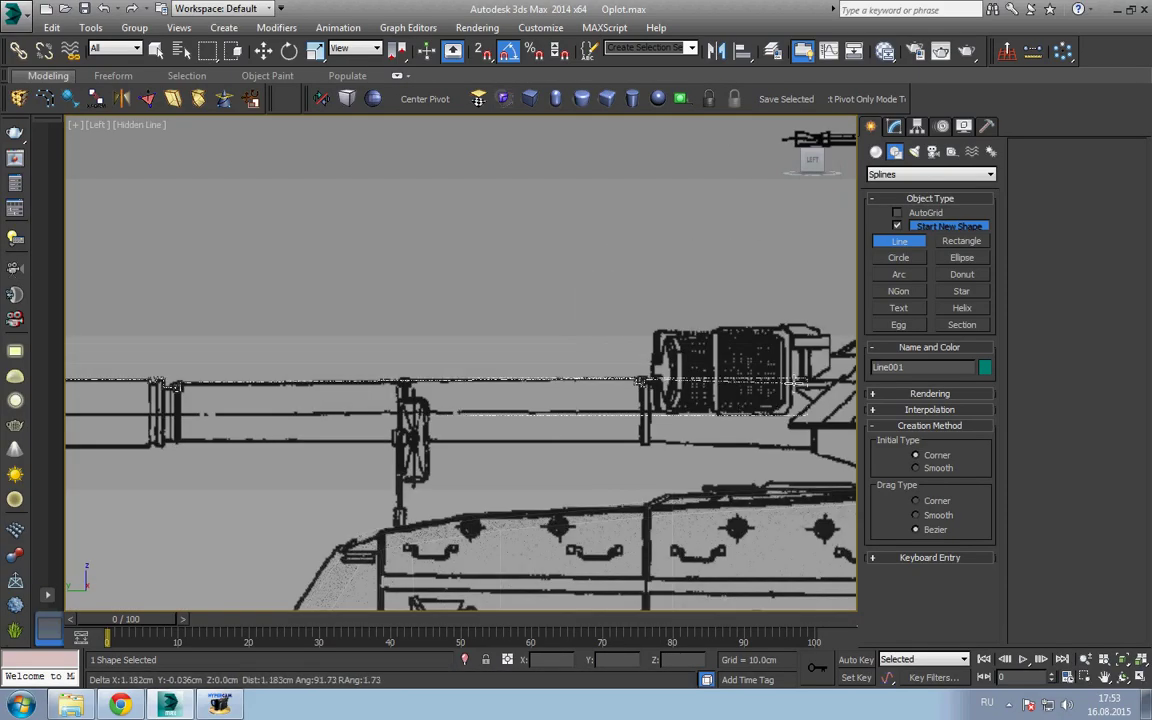
scroll(828, 383, "down", 2)
key("i")
scroll(450, 372, "up", 3)
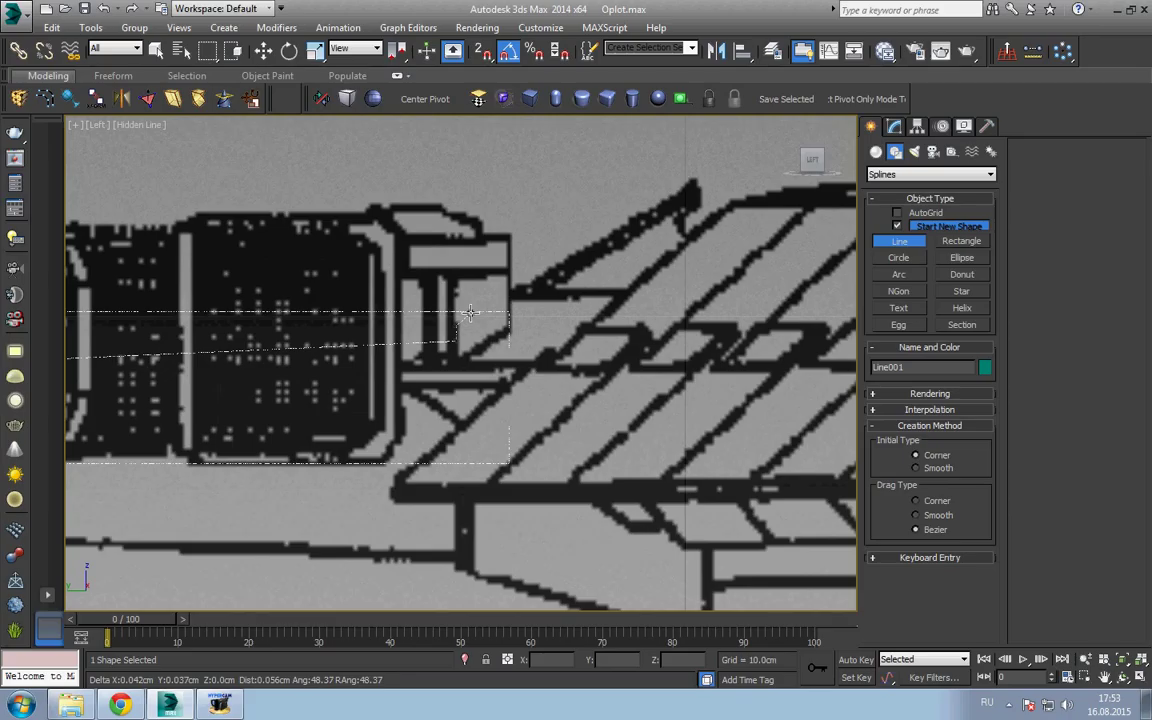
left_click(469, 313)
right_click(703, 262)
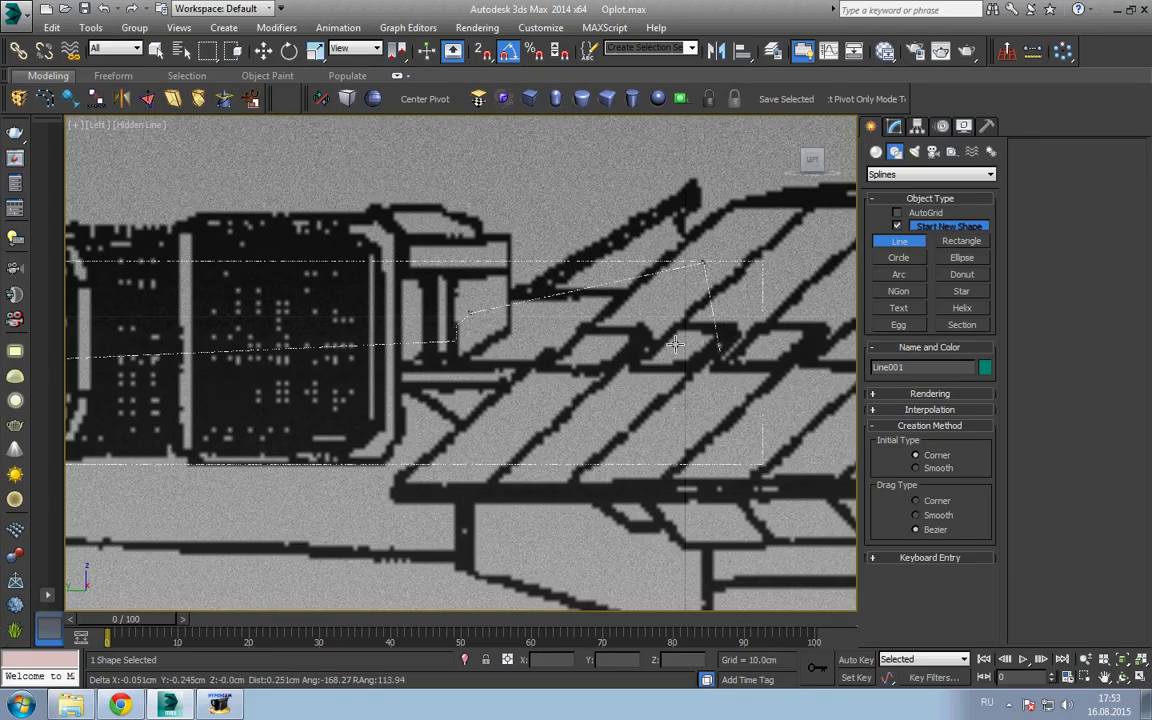
key("w")
scroll(635, 368, "down", 5)
- Switch to the Top view and centre the barrel in the viewport
middle_click_drag(533, 402, 516, 411)
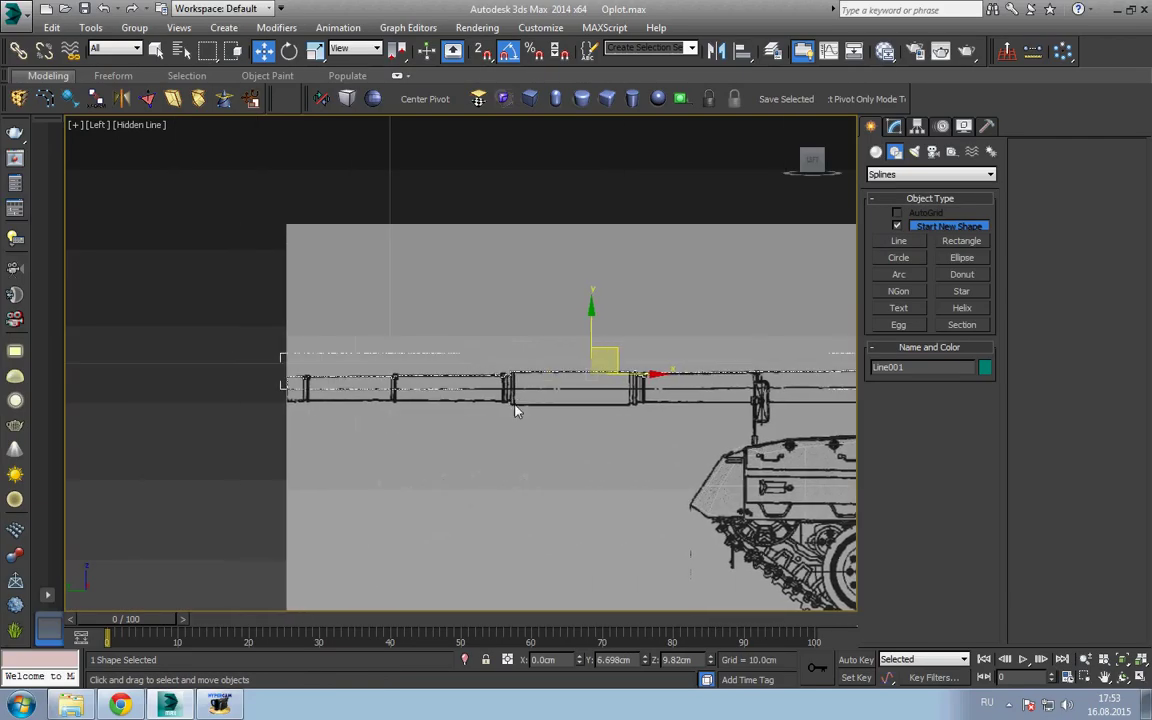
key("t")
scroll(516, 411, "down", 3)
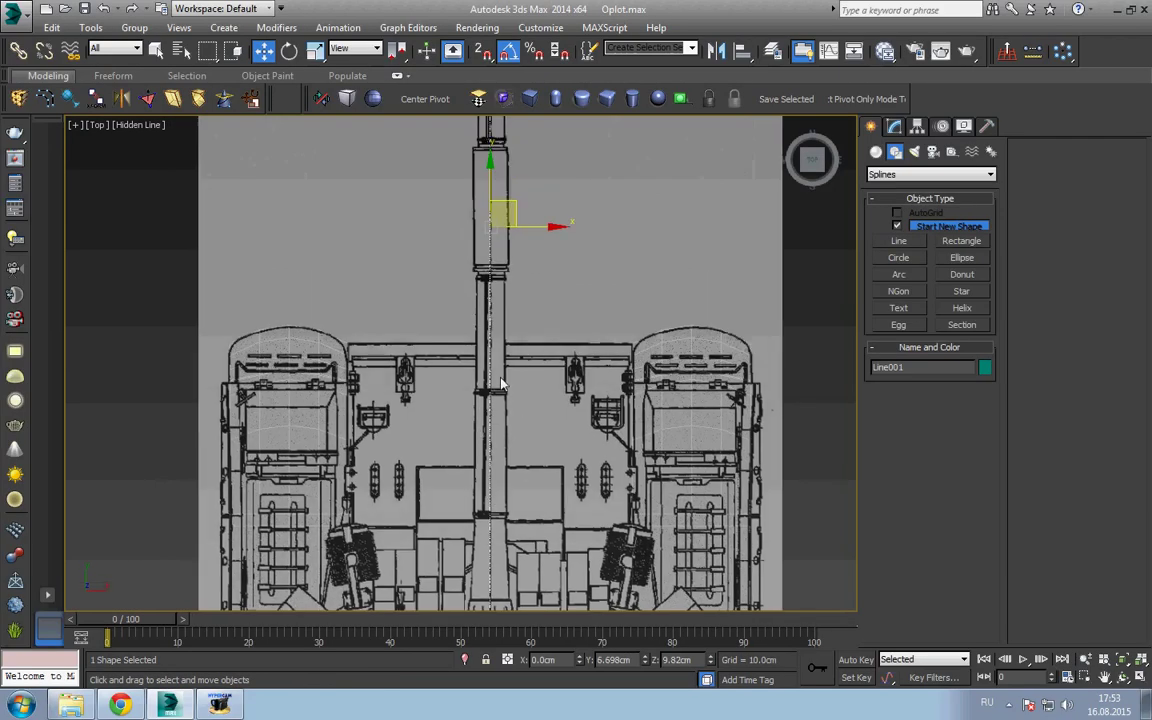
middle_click_drag(499, 304, 493, 470)
scroll(499, 344, "up", 3)
scroll(492, 443, "down", 3)
scroll(493, 470, "up", 3)
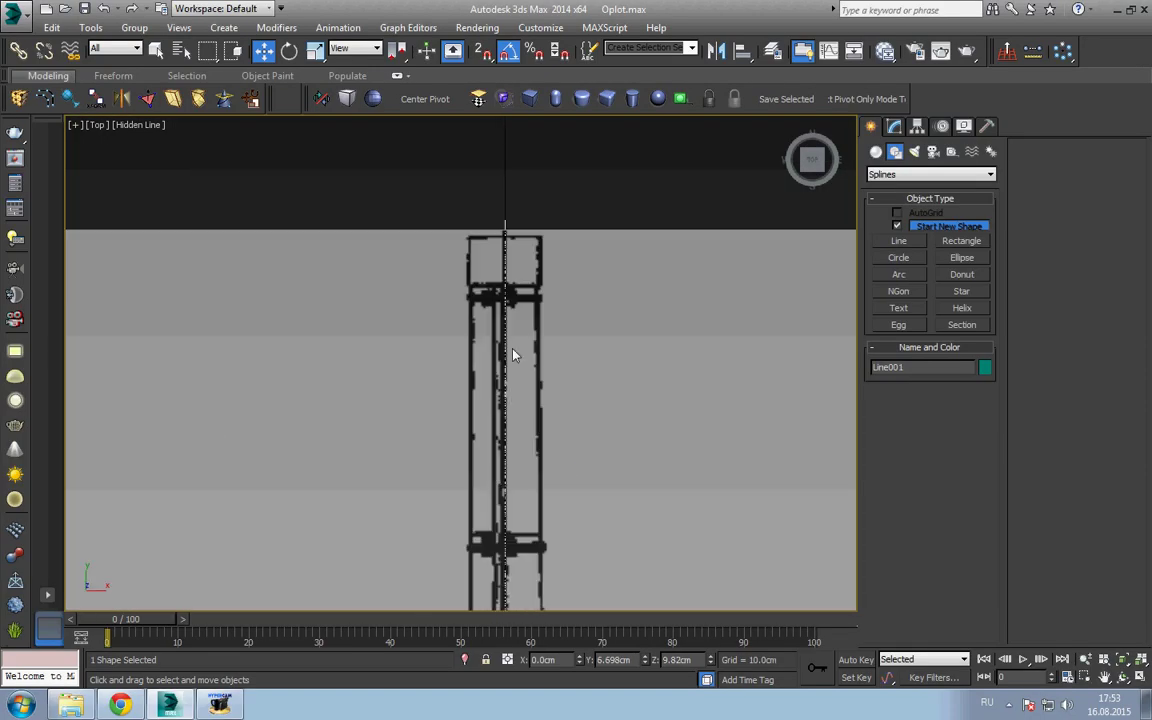
mouse_move(514, 357)
middle_mouse_down()
mouse_move(513, 422)
mouse_move(494, 348)
middle_mouse_up()
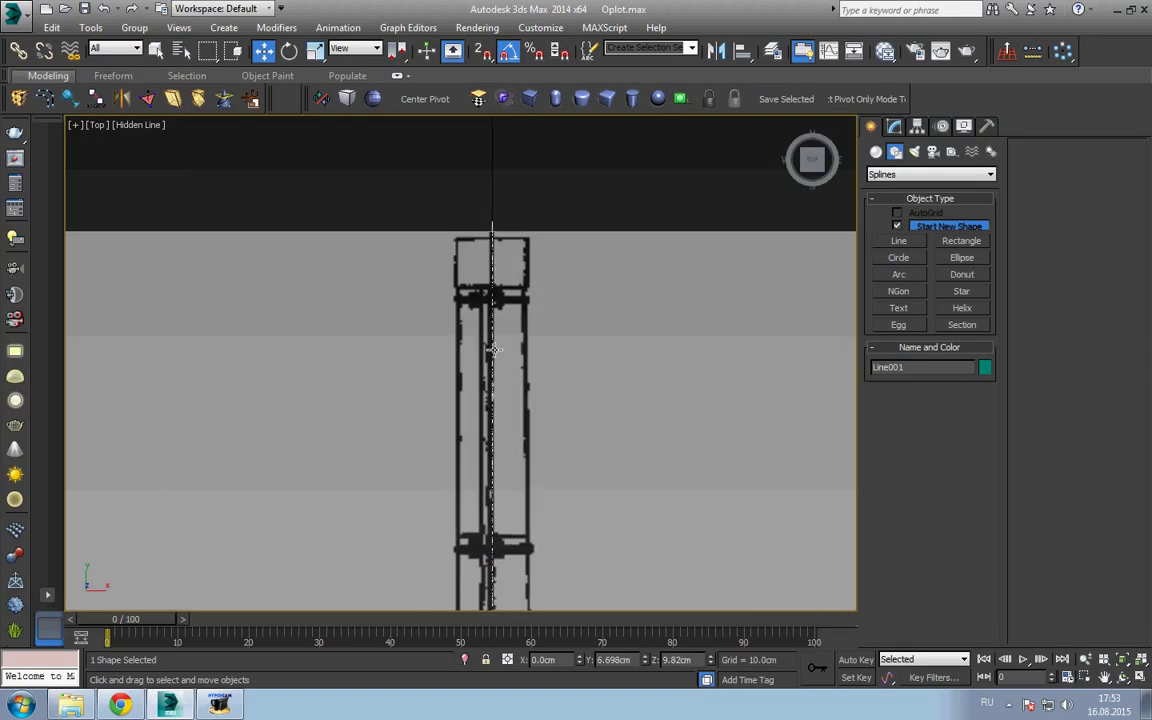
- Apply a Lathe modifier to Line001, change its Direction axis, and expose the Lathe Axis
left_click(70, 98)
scroll(559, 361, "up", 2)
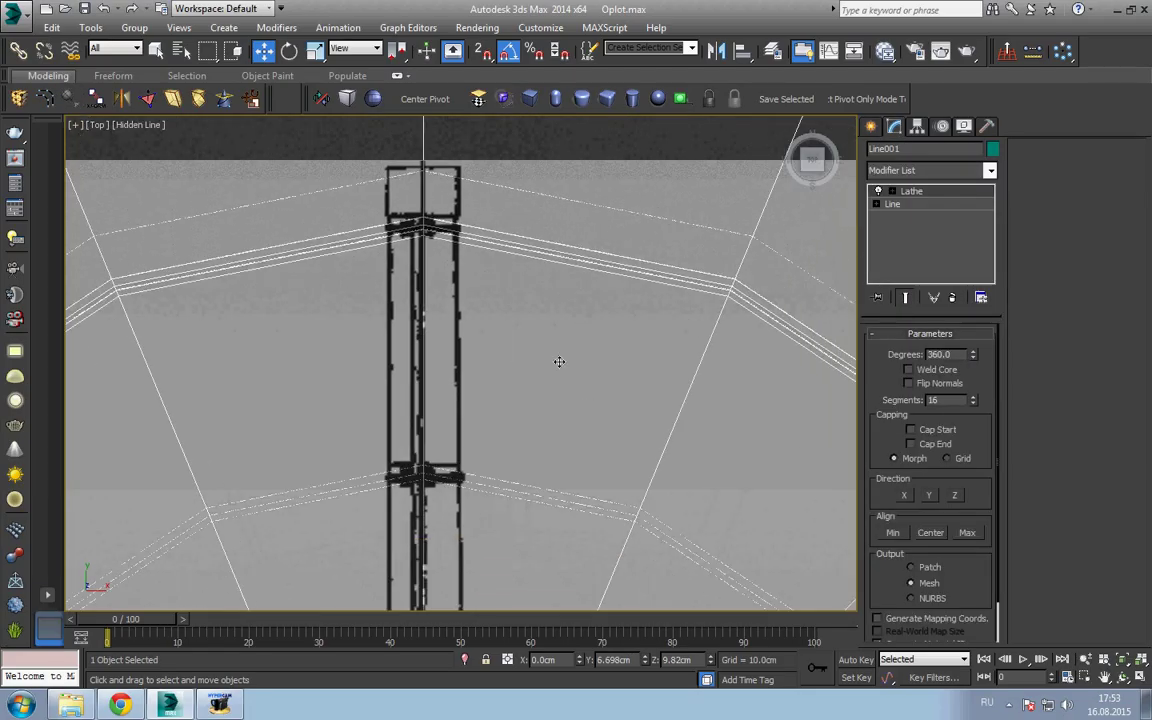
left_click(928, 496)
scroll(928, 496, "down", 2)
scroll(568, 442, "up", 1)
middle_click_drag(568, 442, 546, 395)
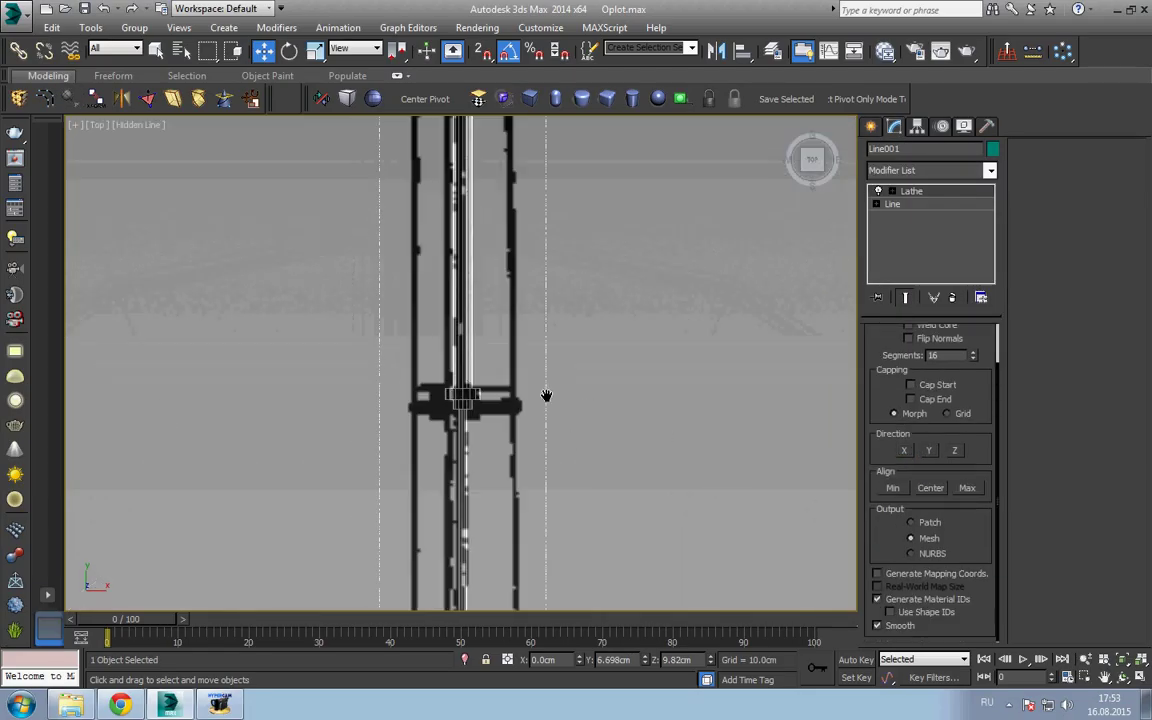
left_click(491, 452)
scroll(491, 452, "down", 3)
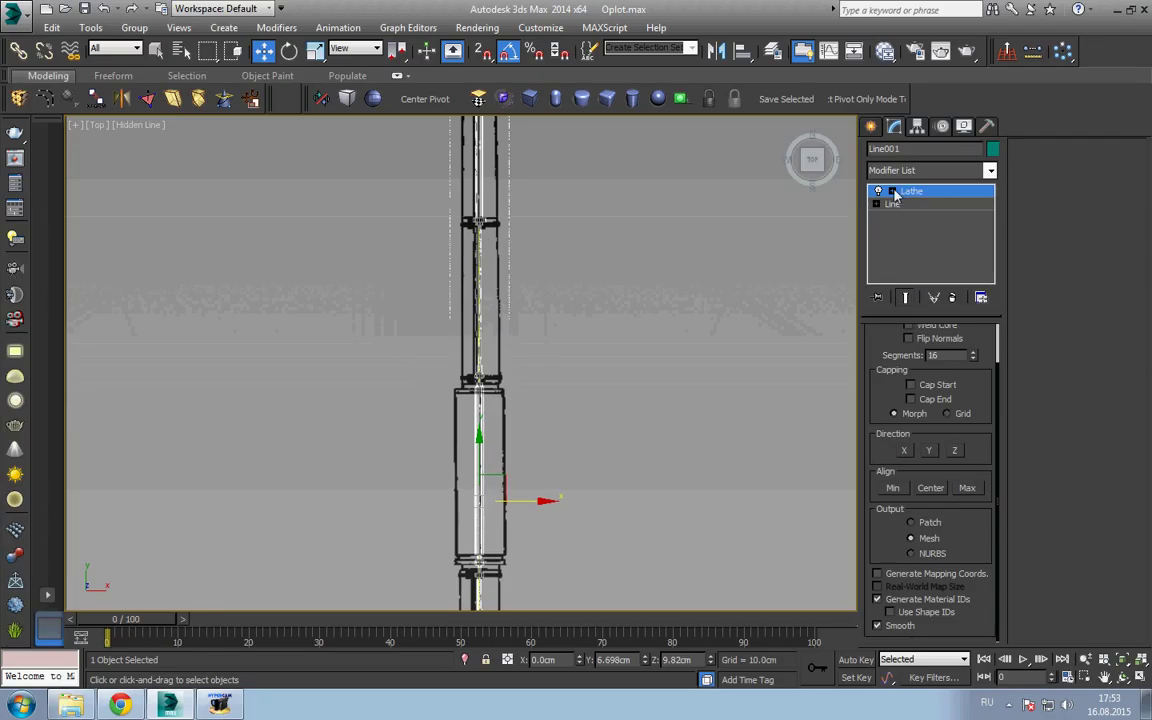
left_click(892, 191)
- Shift the Lathe axis along X, reset its X offset to 0, then move it to 0.144cm
left_click(917, 204)
scroll(562, 371, "up", 2)
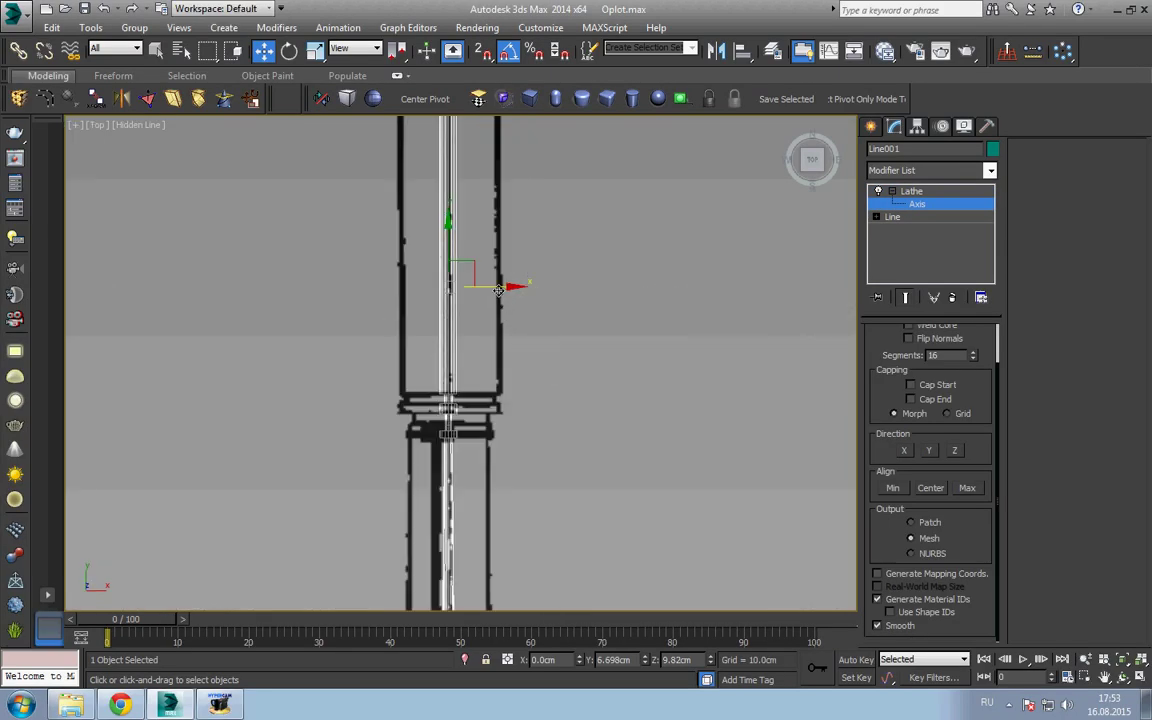
left_click_drag(498, 289, 523, 286)
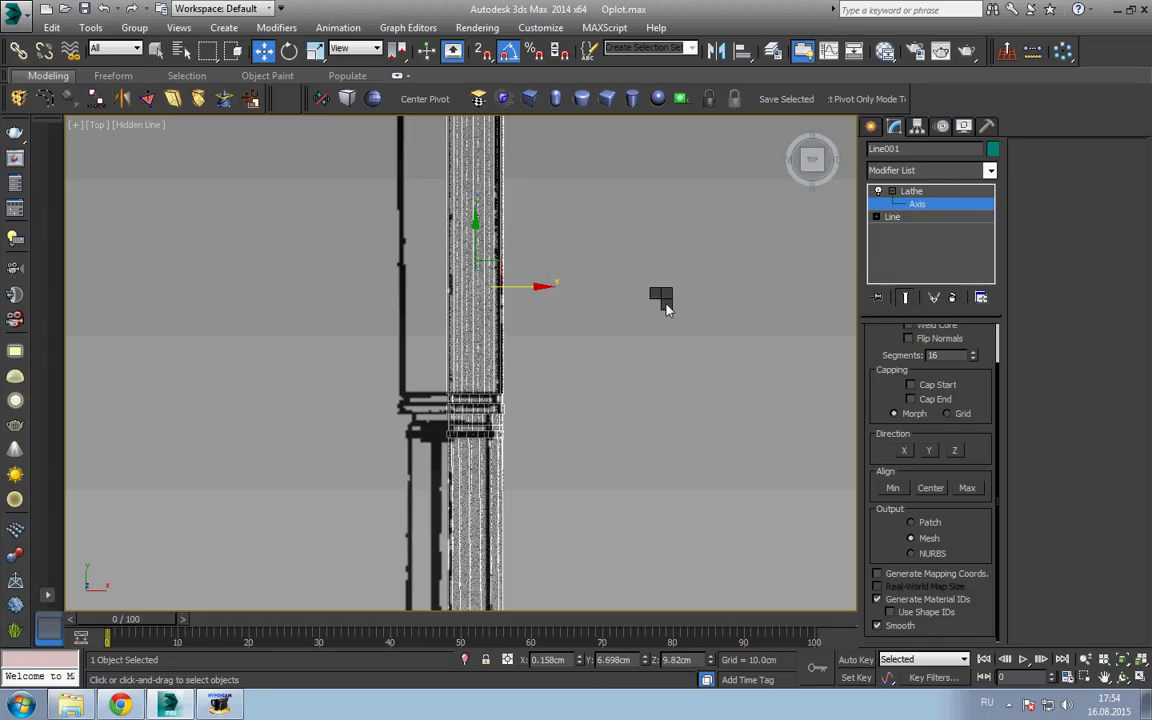
right_click(580, 662)
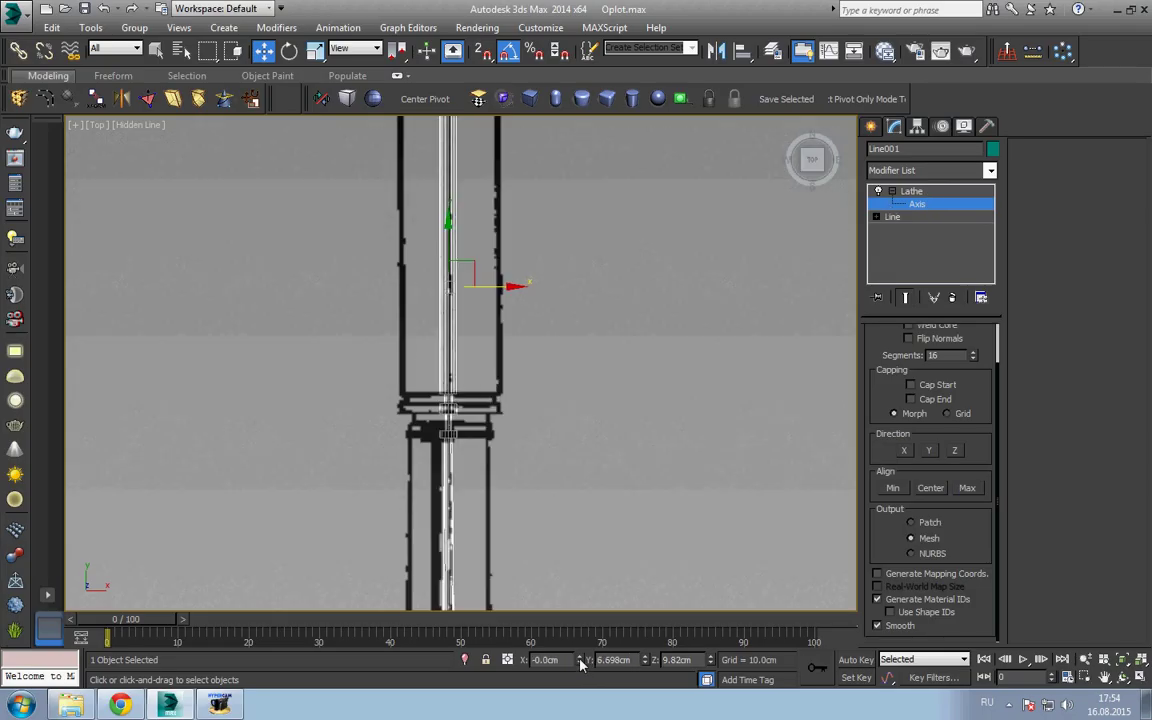
right_click(607, 288)
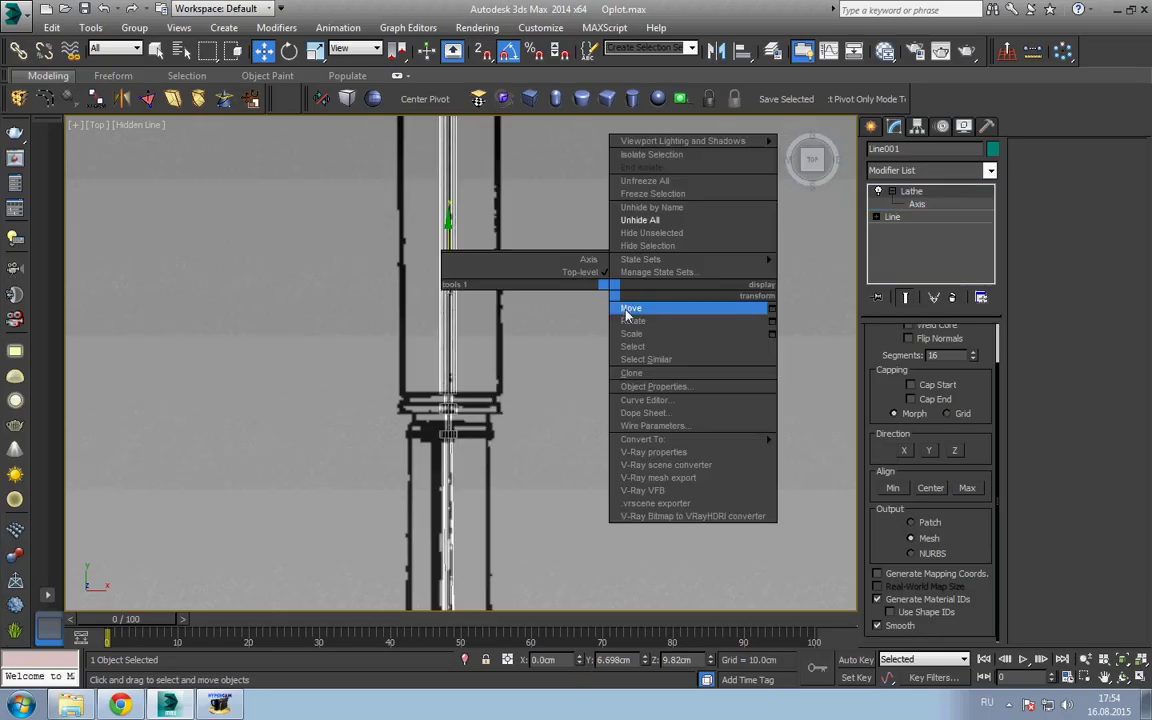
left_click(560, 277)
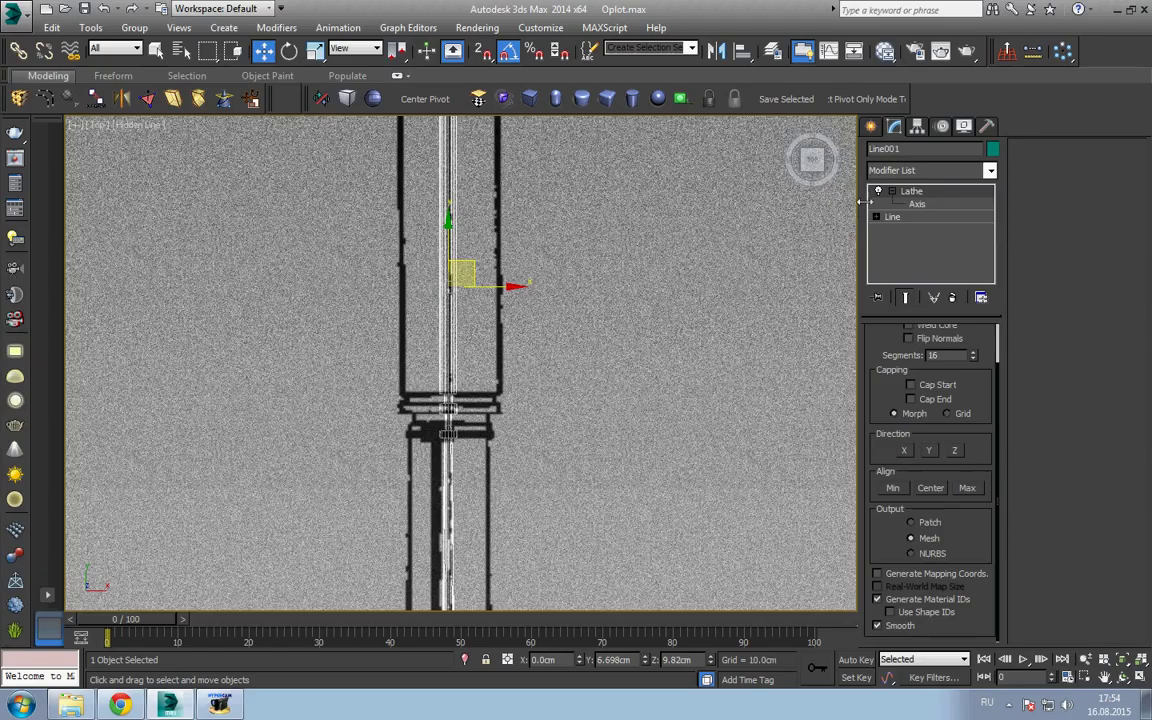
left_click(917, 204)
mouse_move(500, 288)
left_mouse_down()
mouse_move(524, 288)
mouse_move(555, 594)
left_mouse_up()
key("ctrl+b")
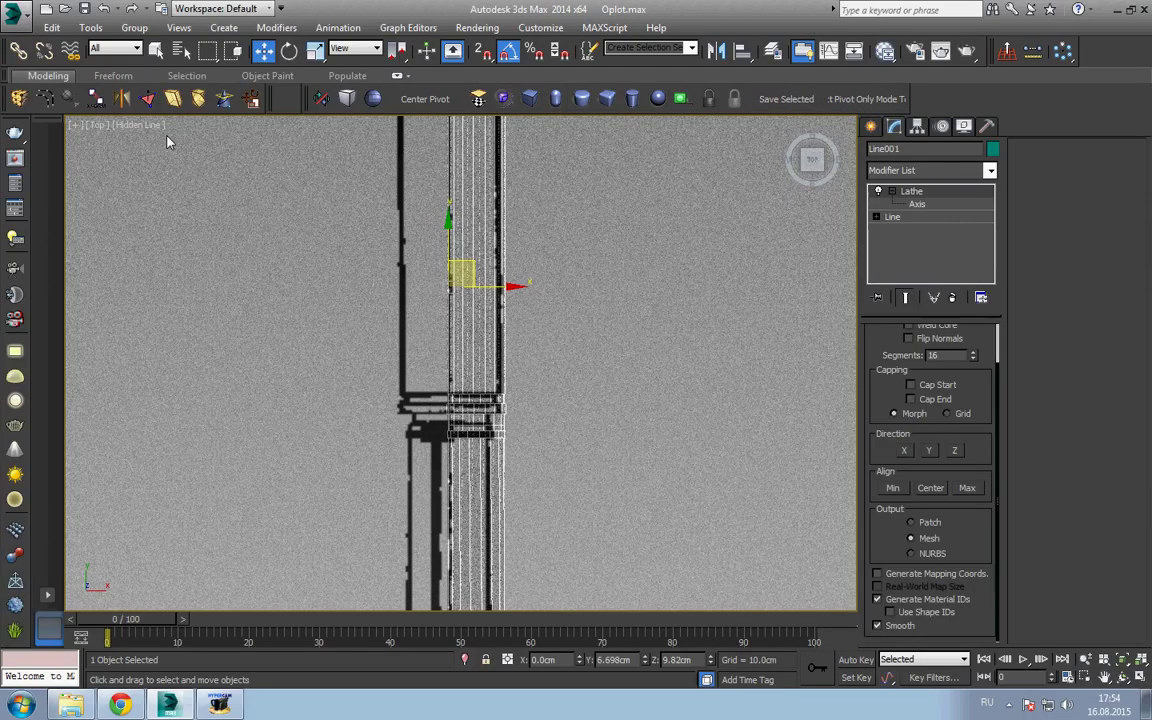
- Centre the barrel's pivot, zero its X position, and nudge the Lathe axis along X
left_click(427, 99)
middle_click_drag(501, 350, 566, 309)
right_click(566, 309)
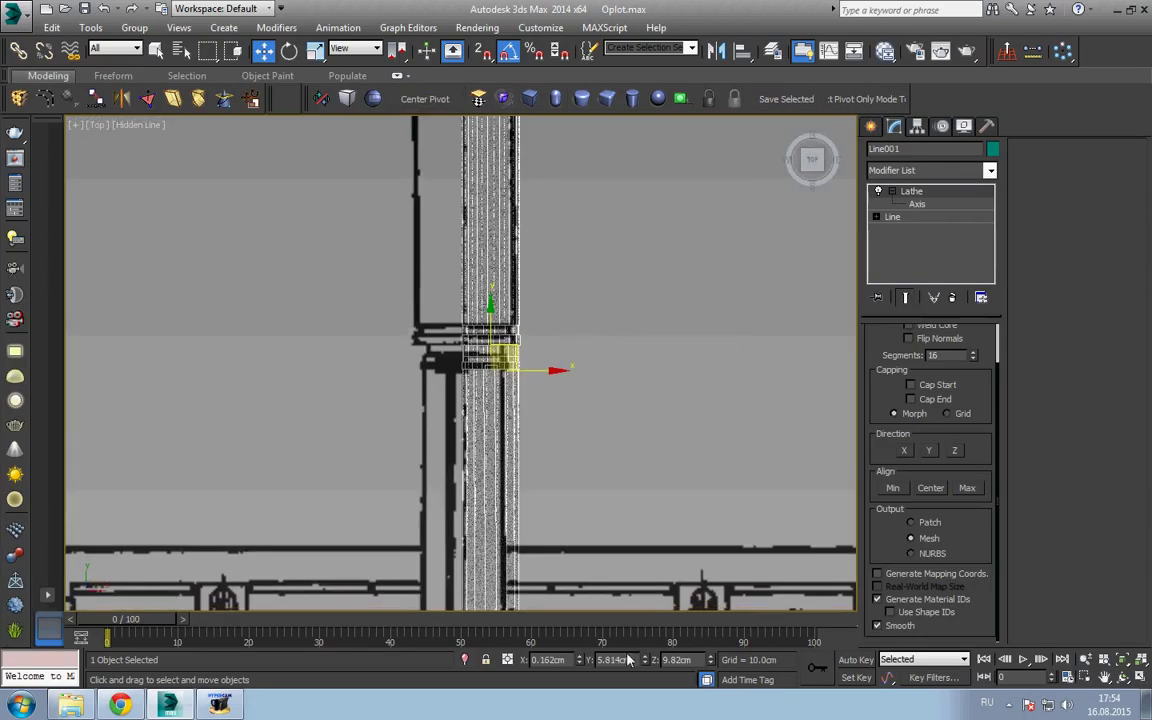
right_click(580, 661)
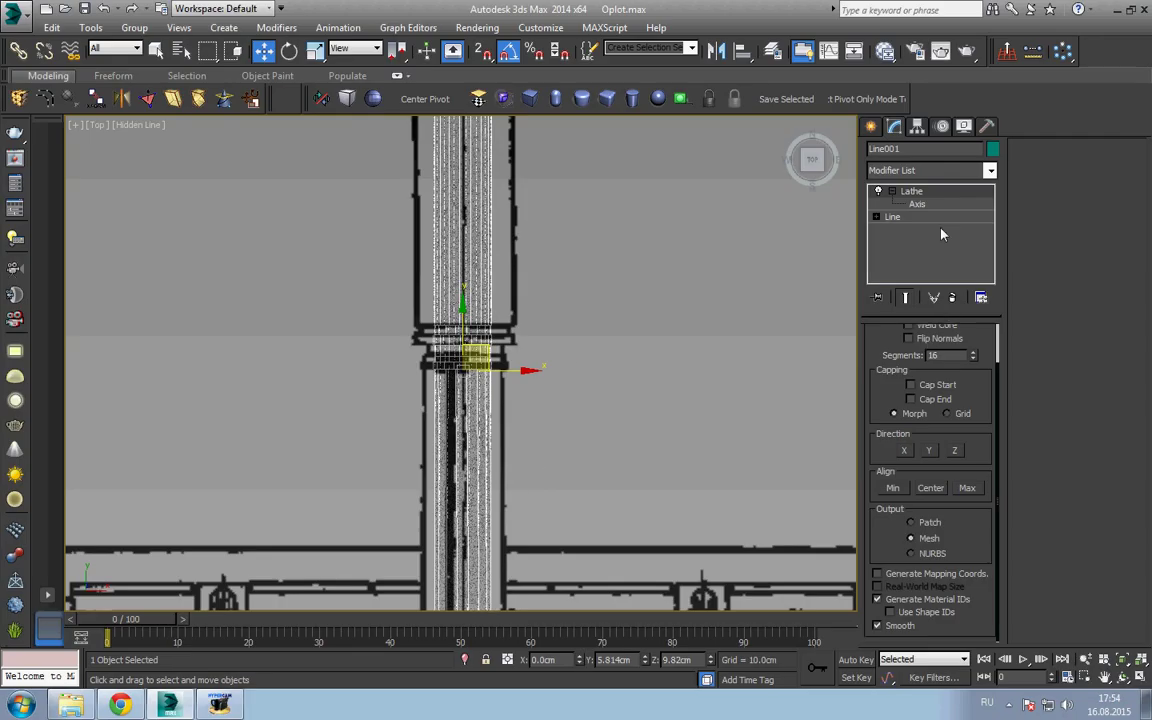
left_click(913, 204)
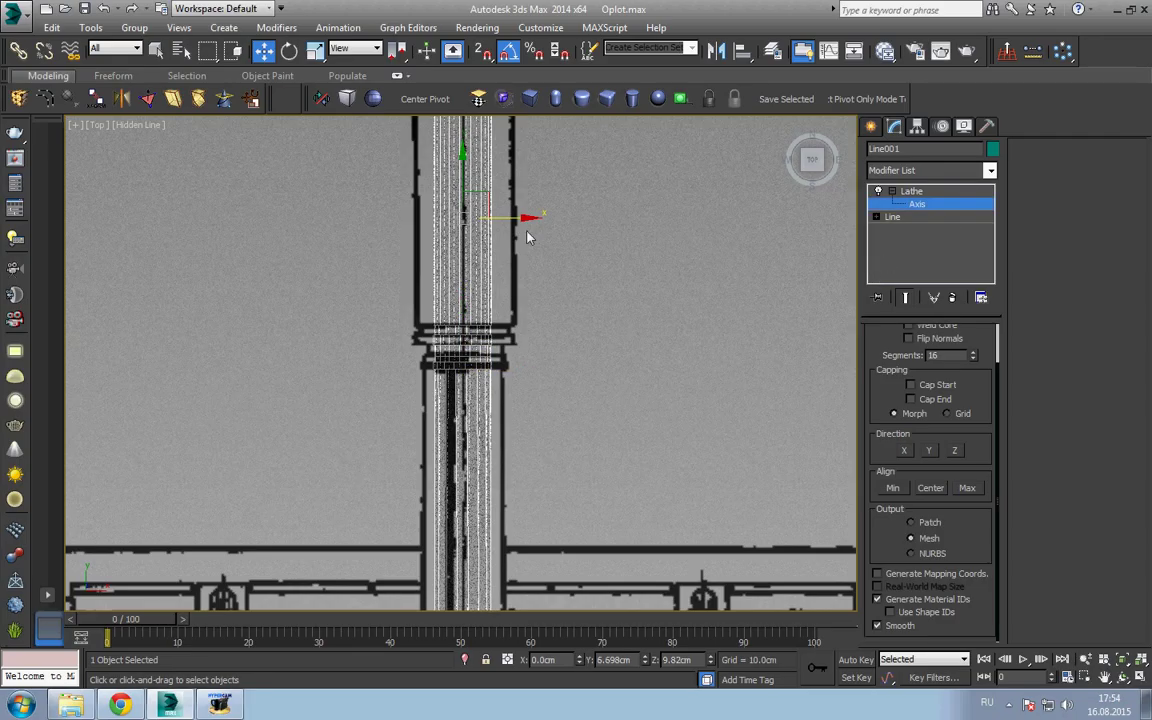
left_click_drag(528, 217, 559, 217)
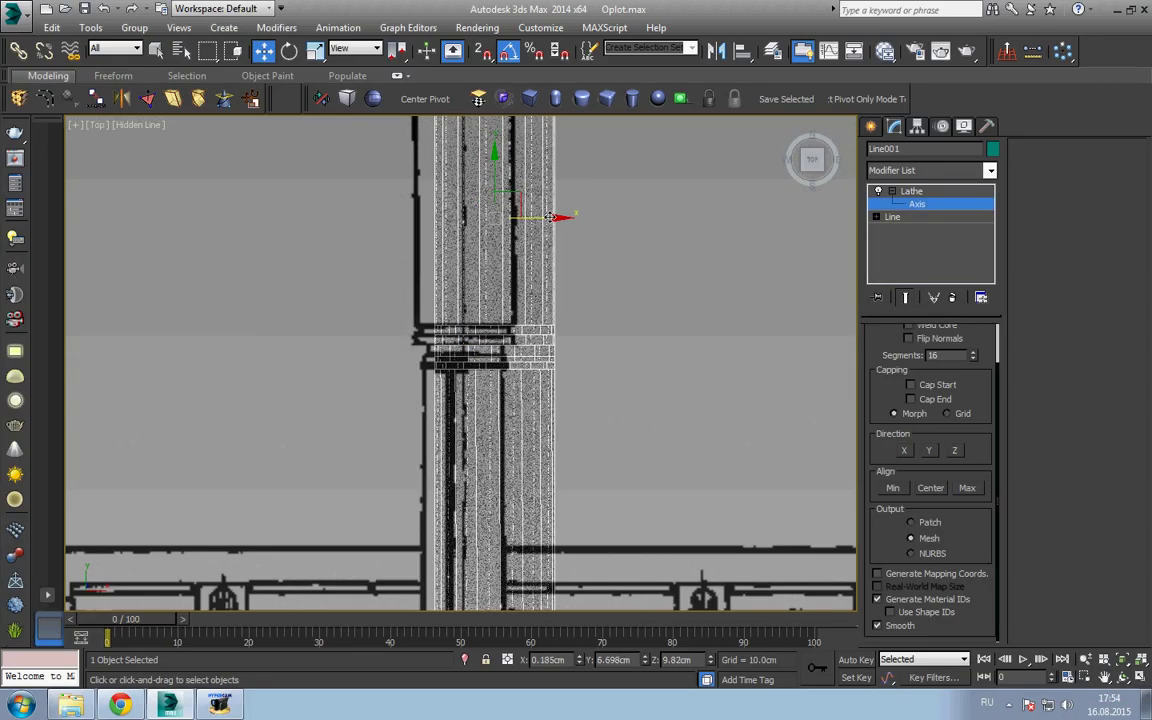
left_click(911, 191)
- Slide the Lathe axis left to narrow the barrel, resetting its X offset to 0
left_click(425, 100)
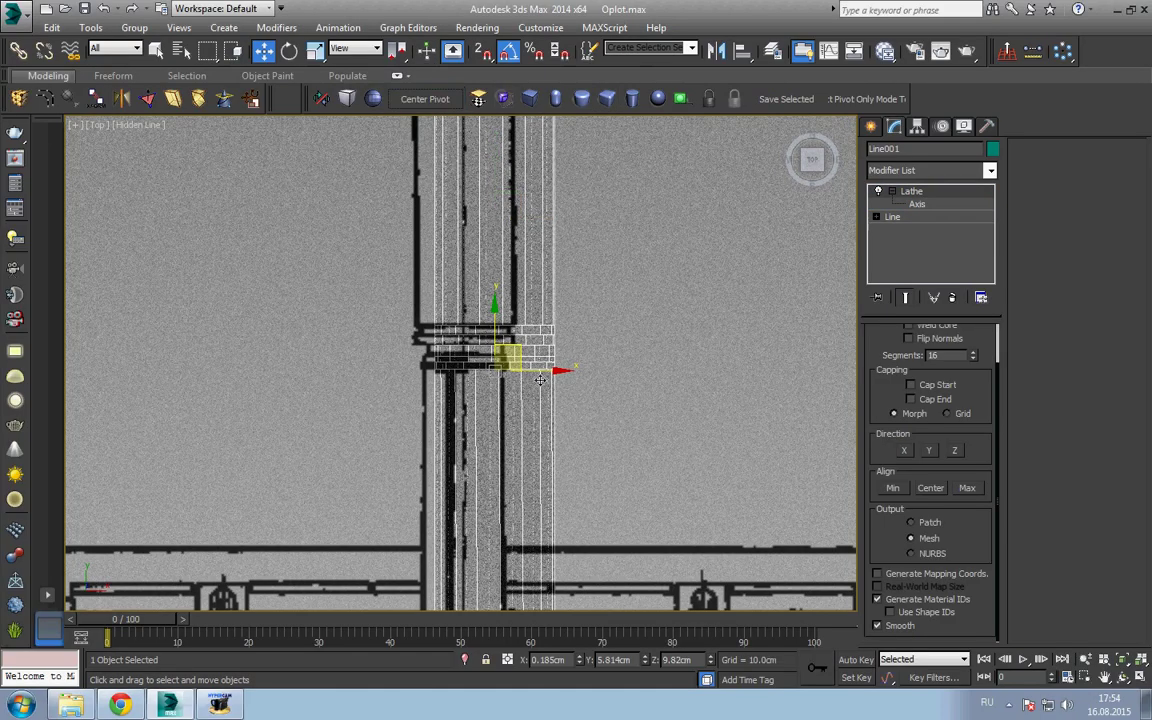
left_click_drag(578, 371, 539, 376)
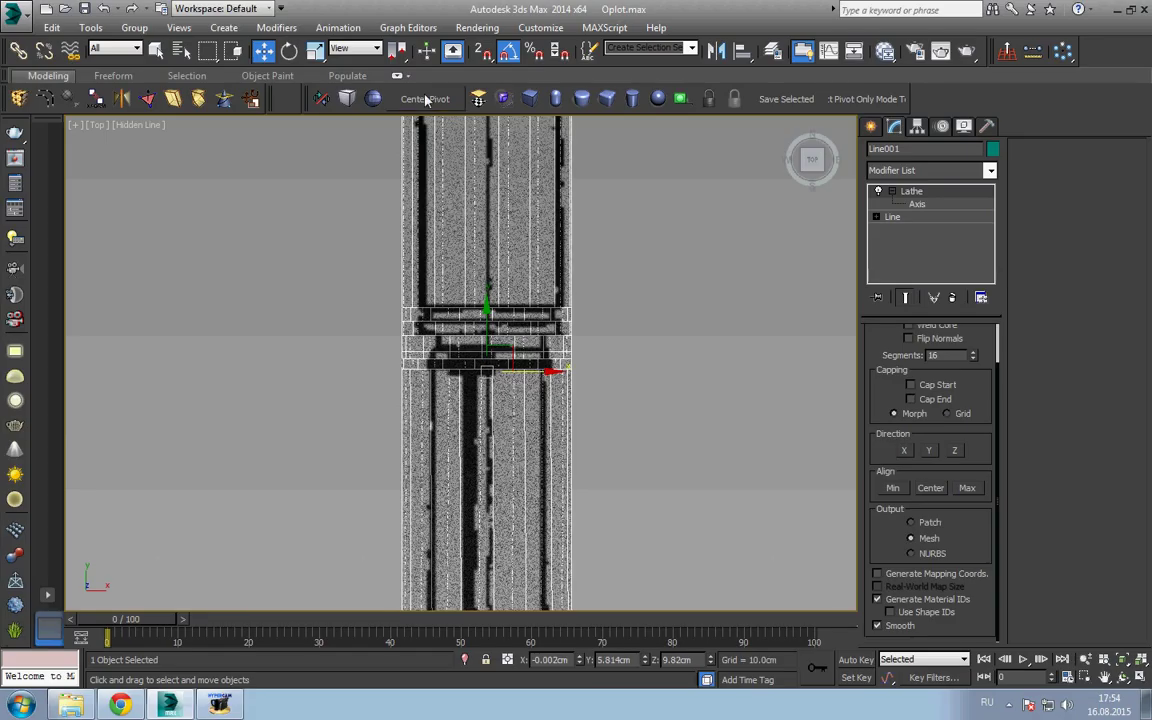
right_click(582, 662)
left_click(925, 204)
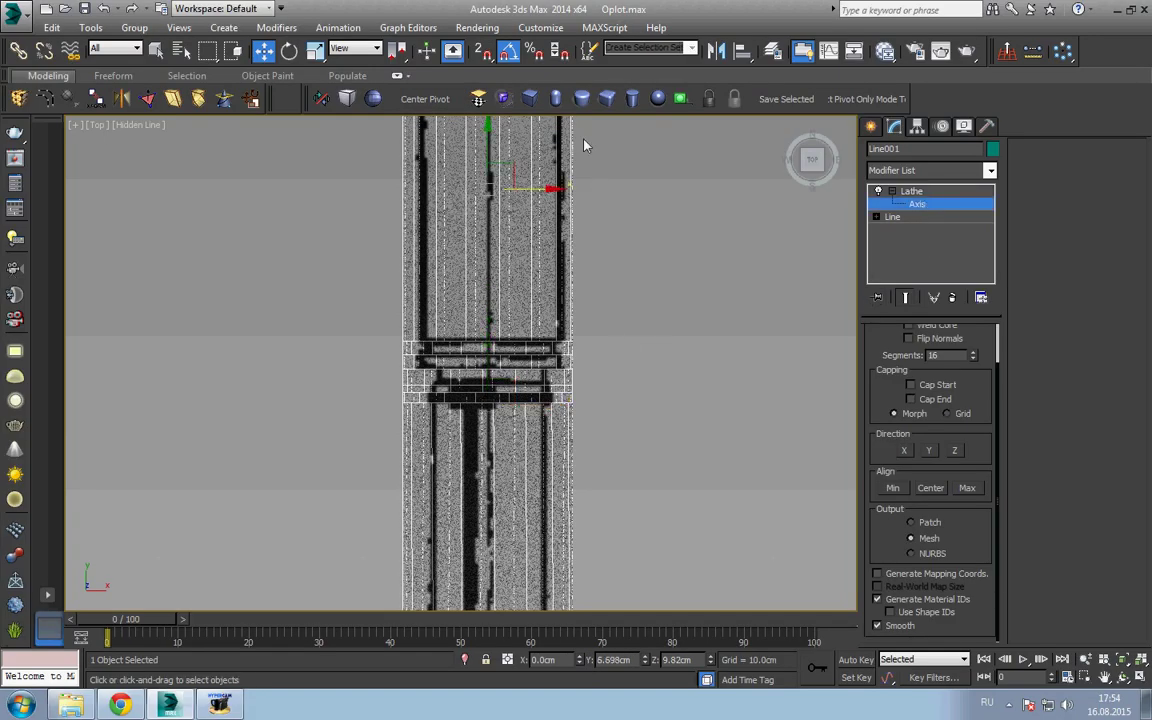
middle_click_drag(585, 146, 564, 224)
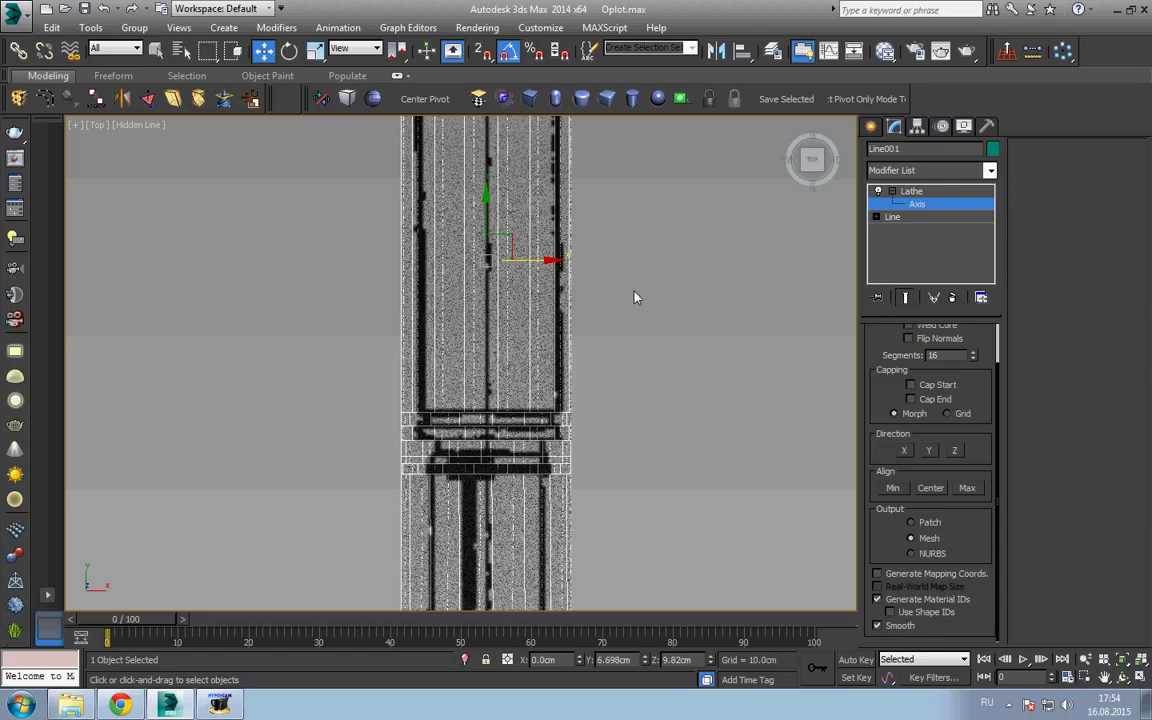
left_click_drag(540, 261, 528, 271)
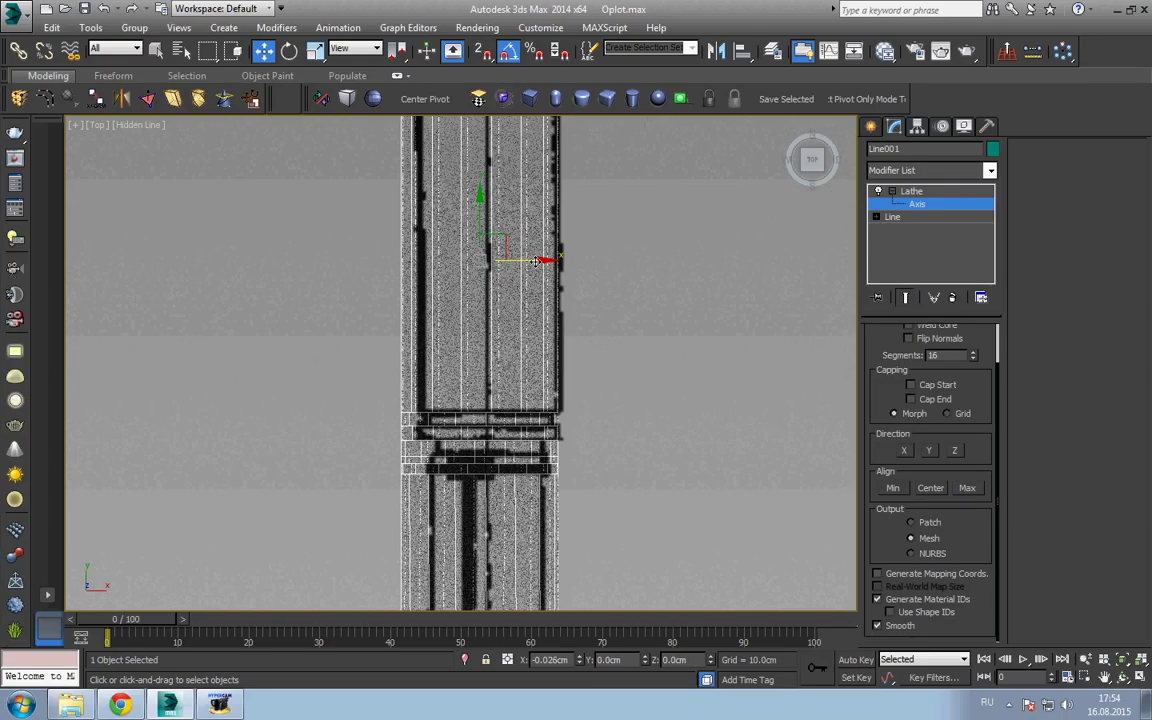
right_click(580, 662)
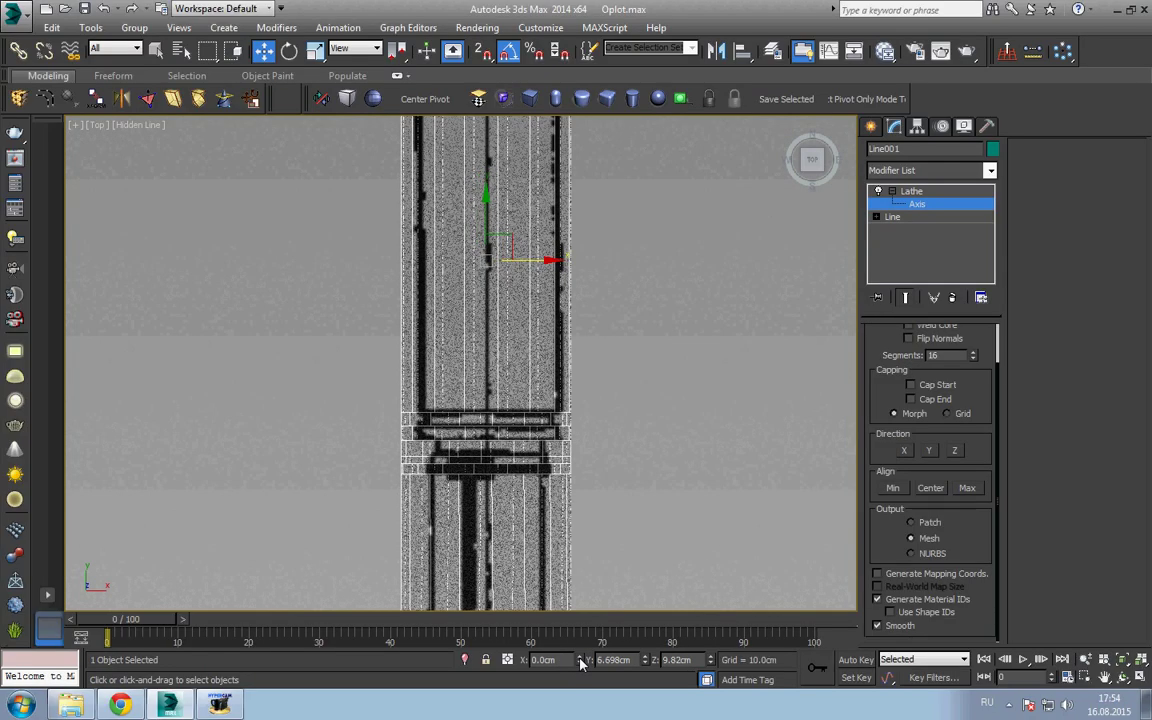
left_click(911, 191)
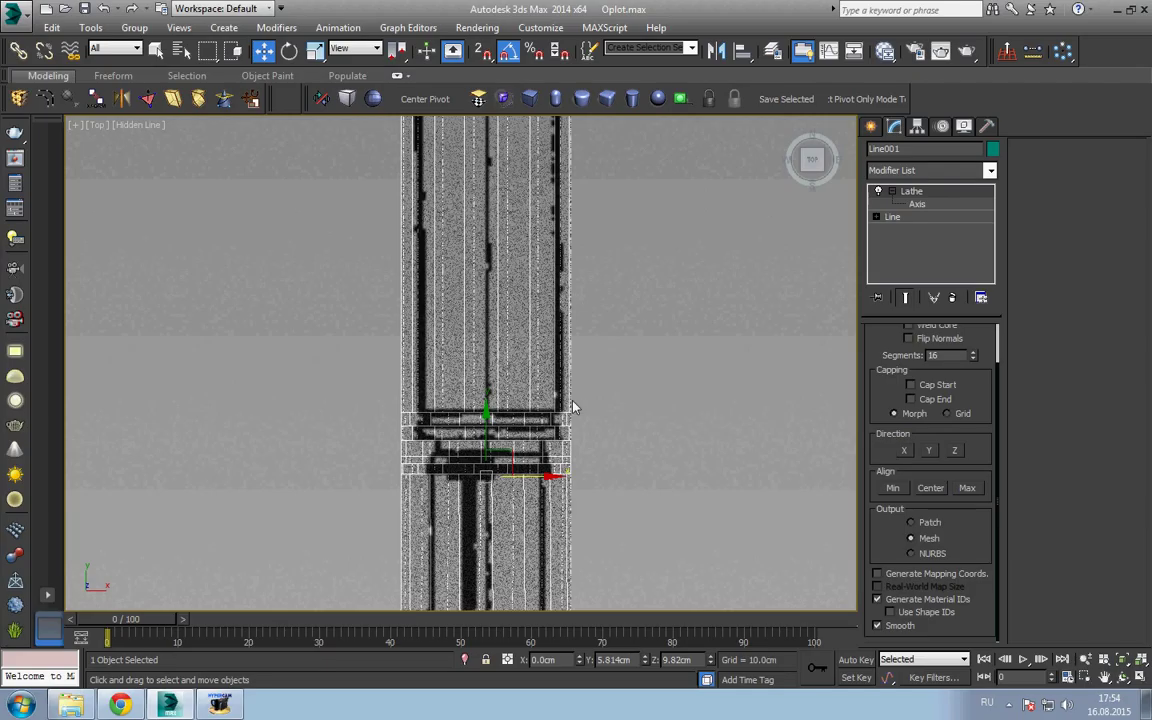
left_click(940, 204)
left_click_drag(547, 260, 525, 260)
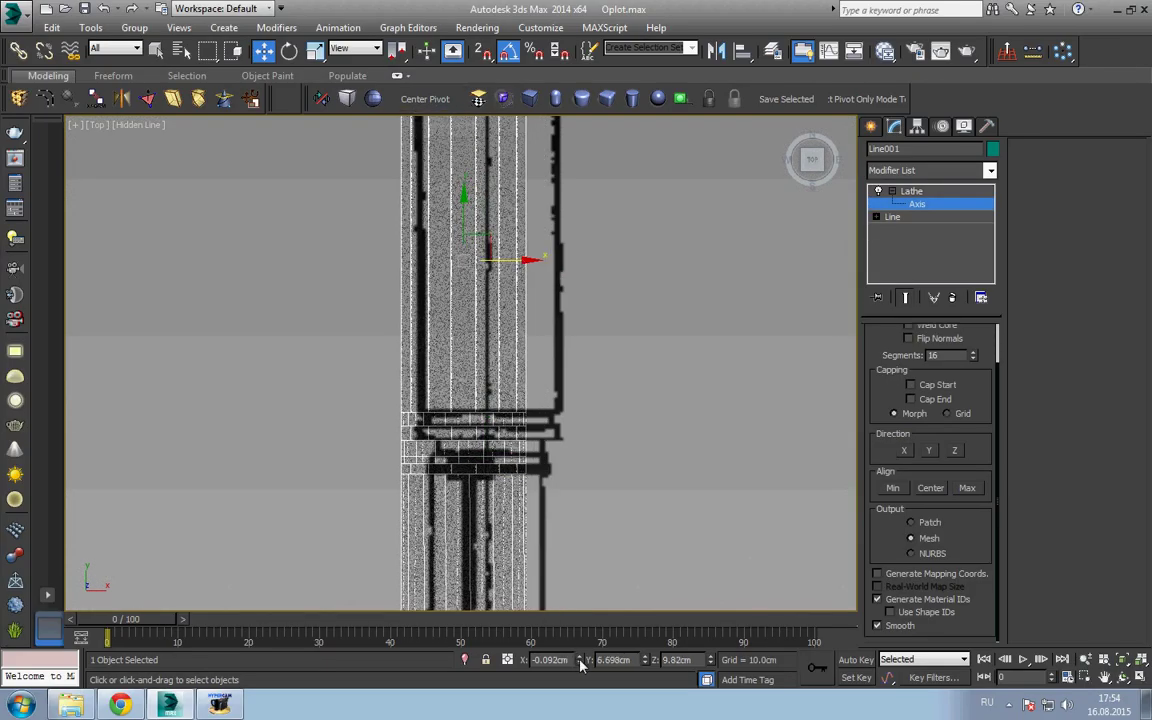
left_click(940, 190)
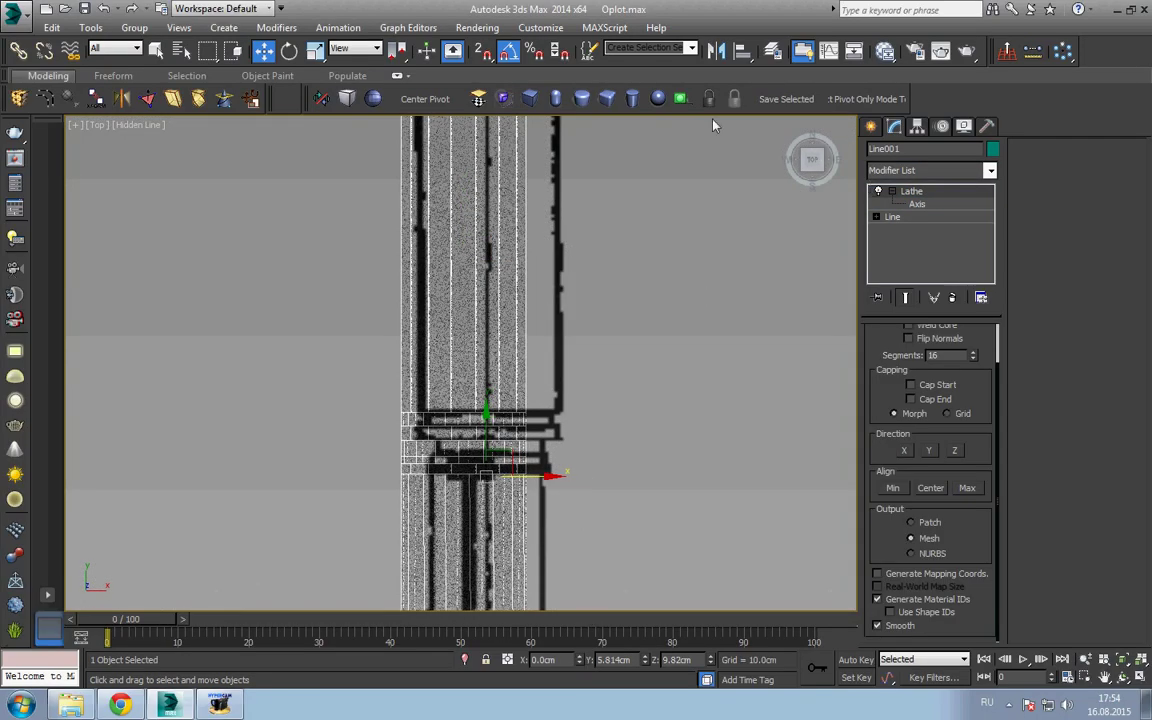
- Align the Lathe axis to Center on the barrel profile
left_click(433, 99)
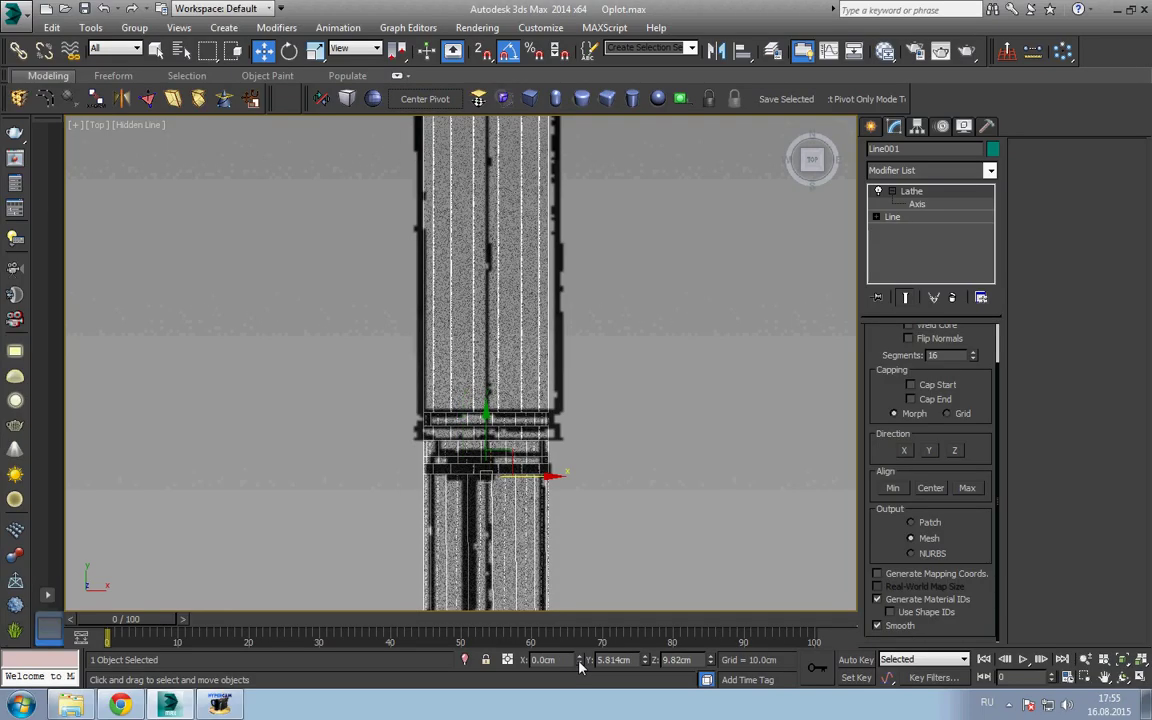
scroll(582, 457, "down", 1)
scroll(580, 462, "down", 1)
scroll(584, 440, "down", 3)
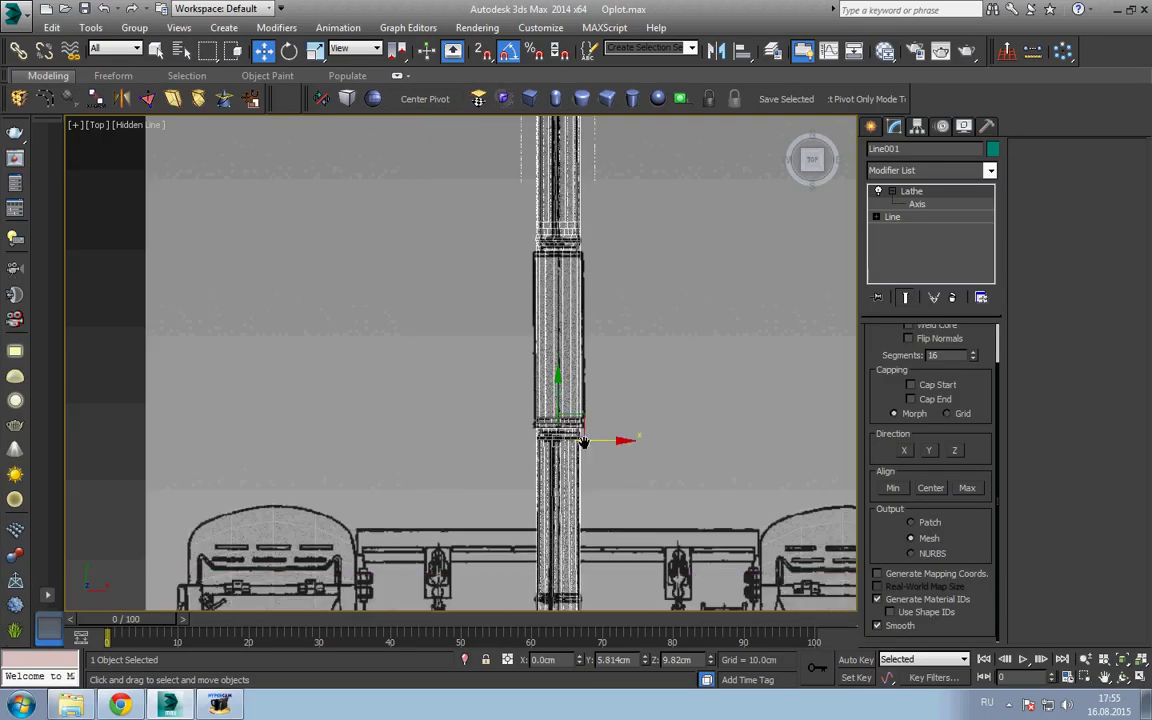
scroll(541, 451, "up", 2)
scroll(545, 452, "up", 1)
scroll(550, 452, "up", 2)
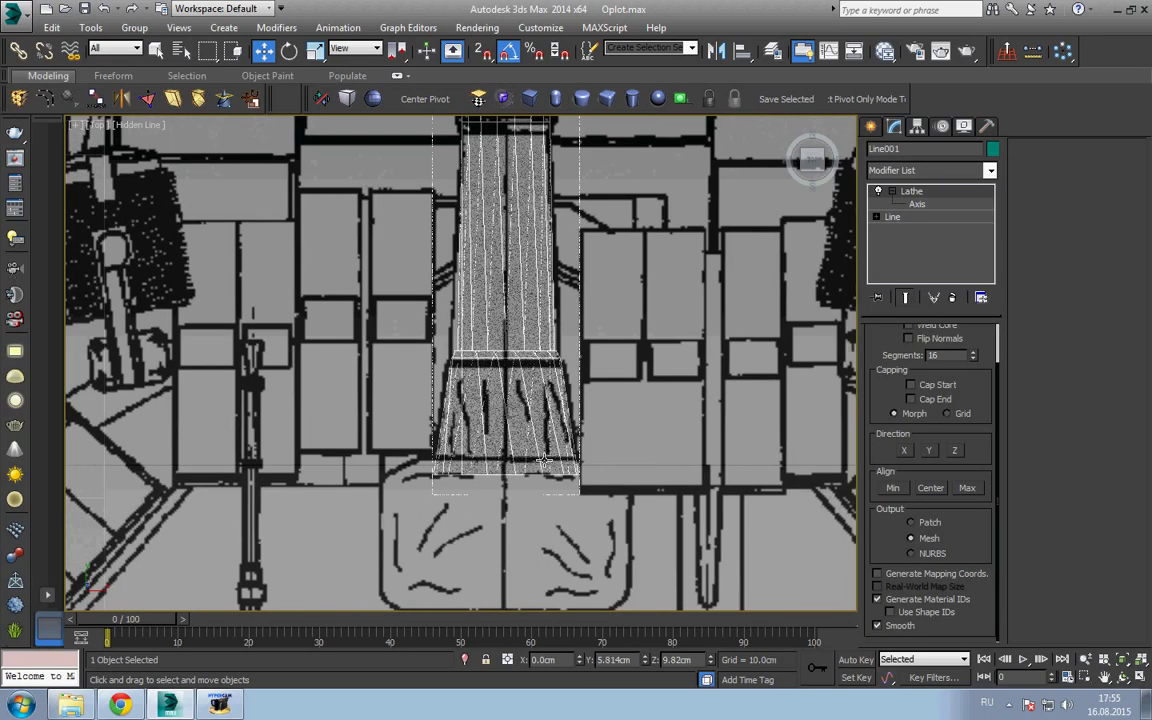
scroll(581, 396, "up", 1)
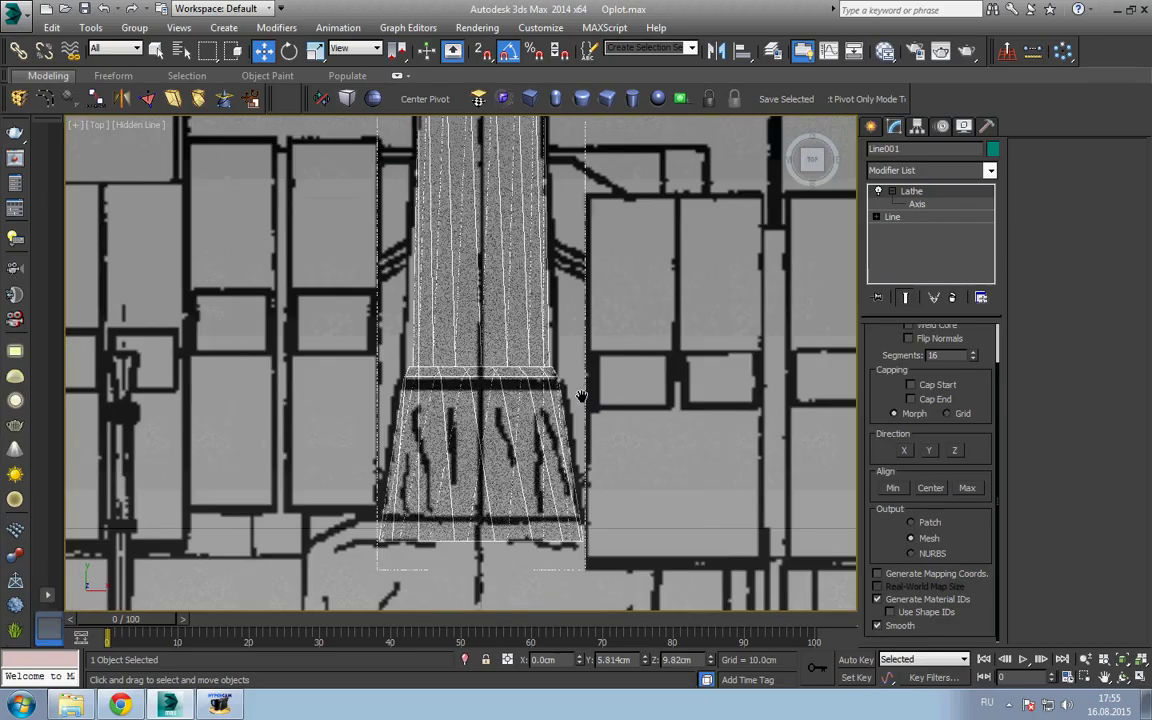
- Select the barrel profile at Spline sub-object level and switch to scaling it
left_click(876, 217)
left_click(905, 230)
scroll(576, 421, "down", 3)
scroll(576, 421, "down", 2)
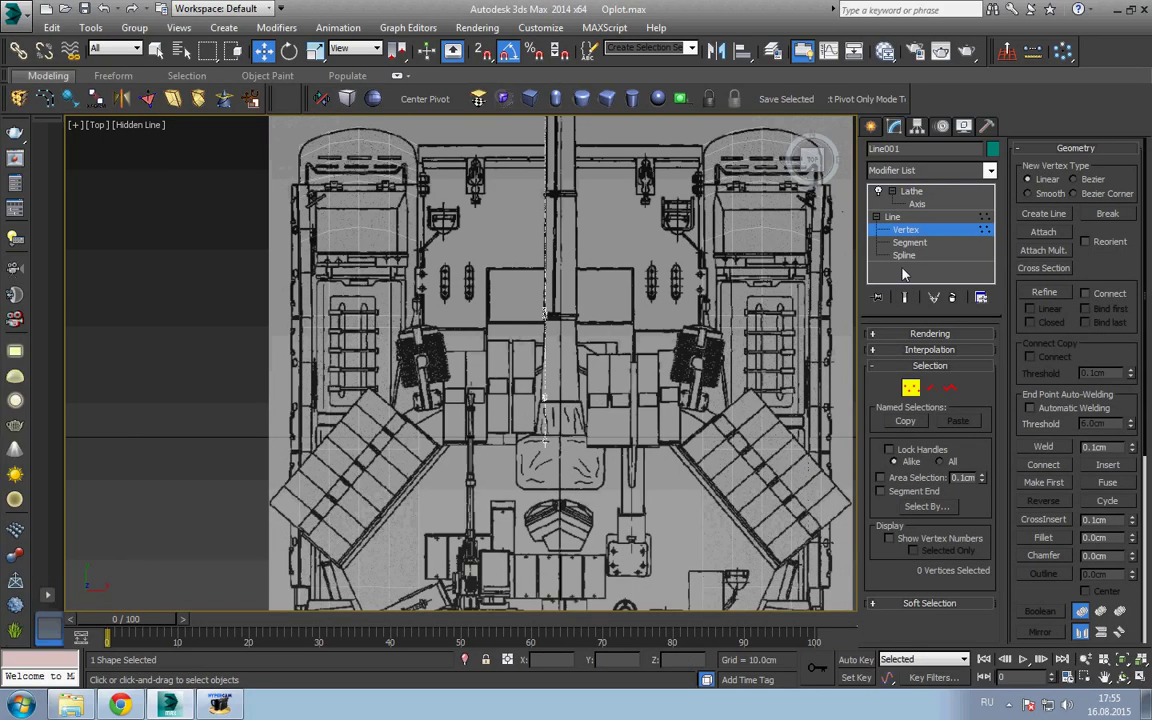
key("3")
scroll(617, 508, "down", 2)
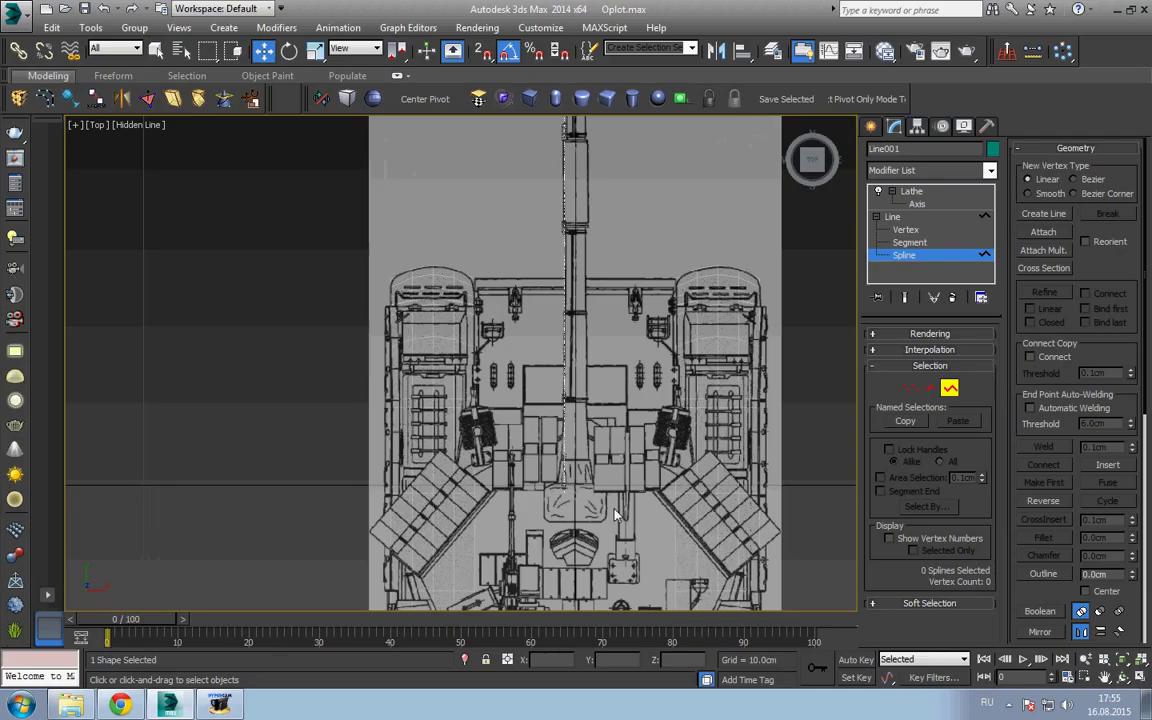
scroll(615, 513, "down", 2)
left_click(566, 125)
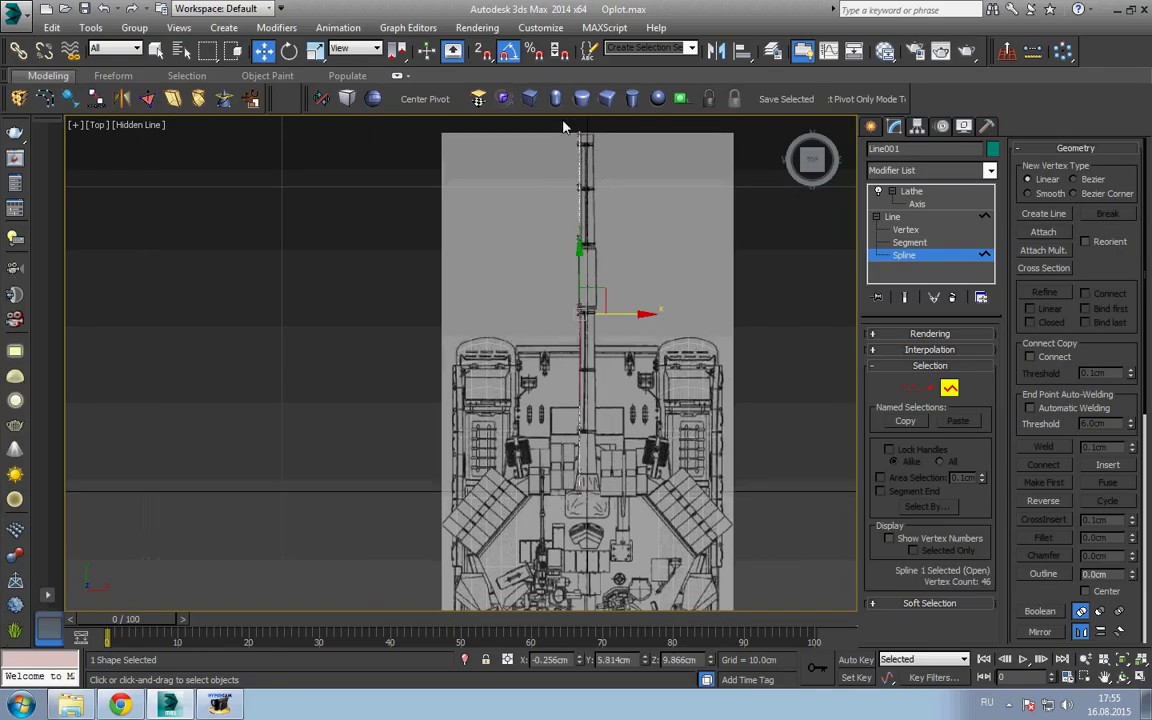
key("z")
right_click(607, 304)
left_click(640, 333)
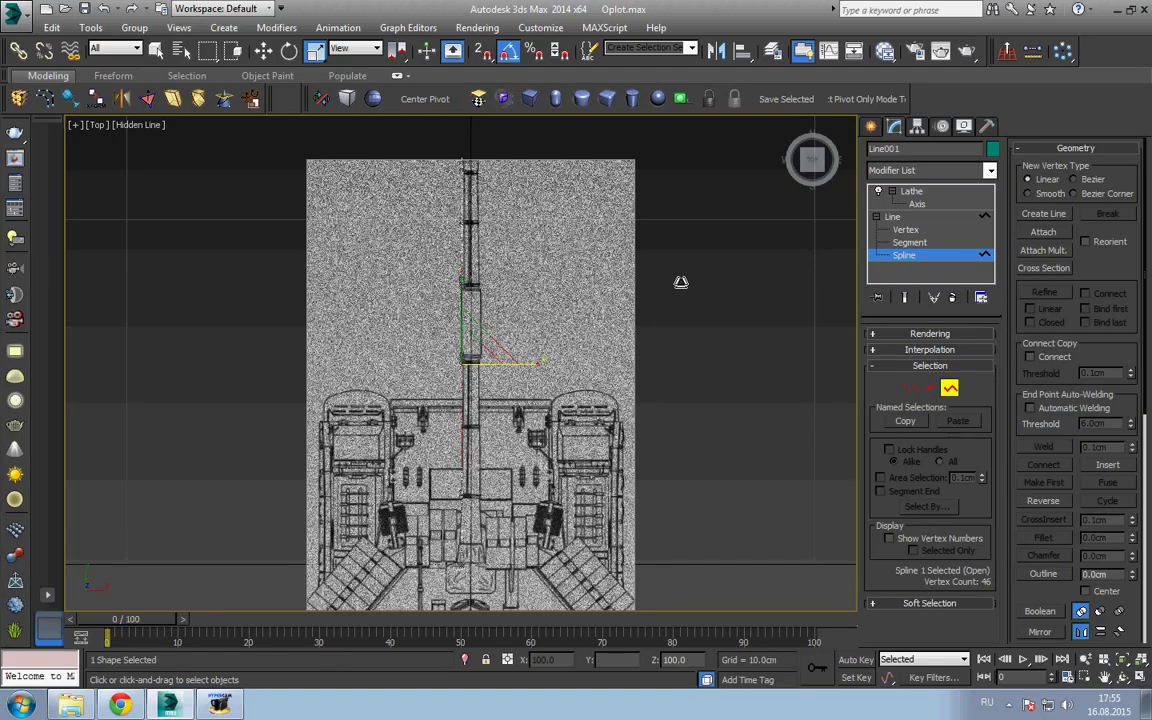
middle_click_drag(292, 484, 379, 390)
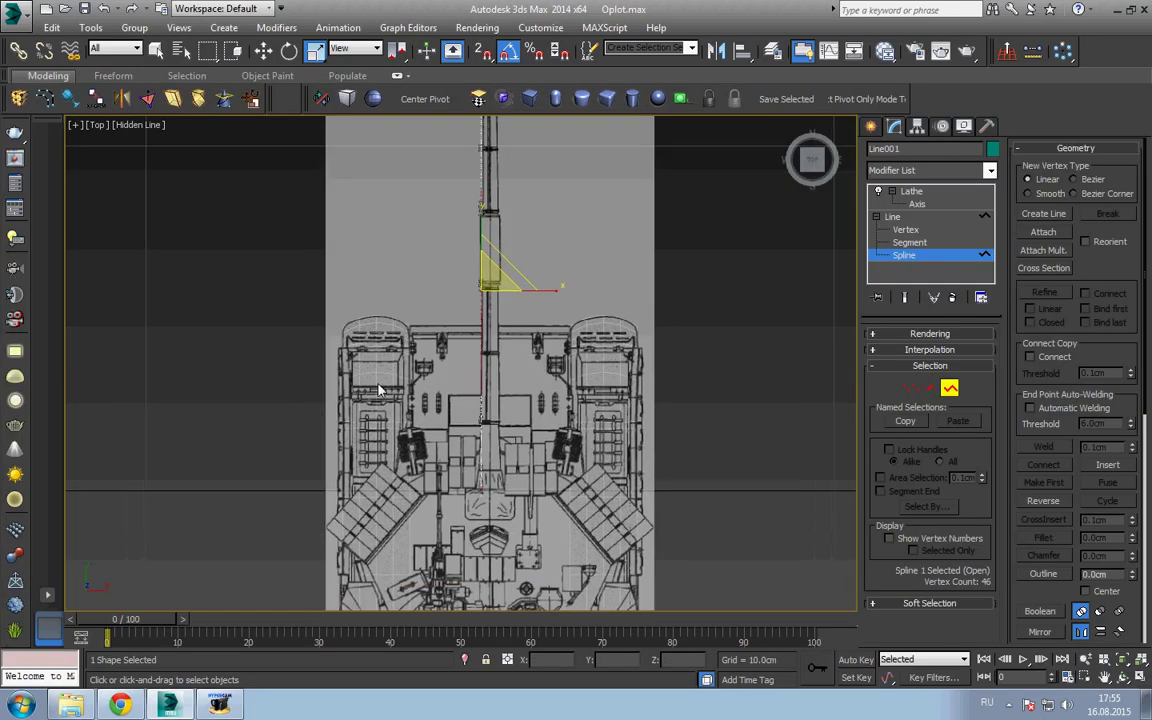
- Set the top viewport to Realistic shading
left_click(128, 131)
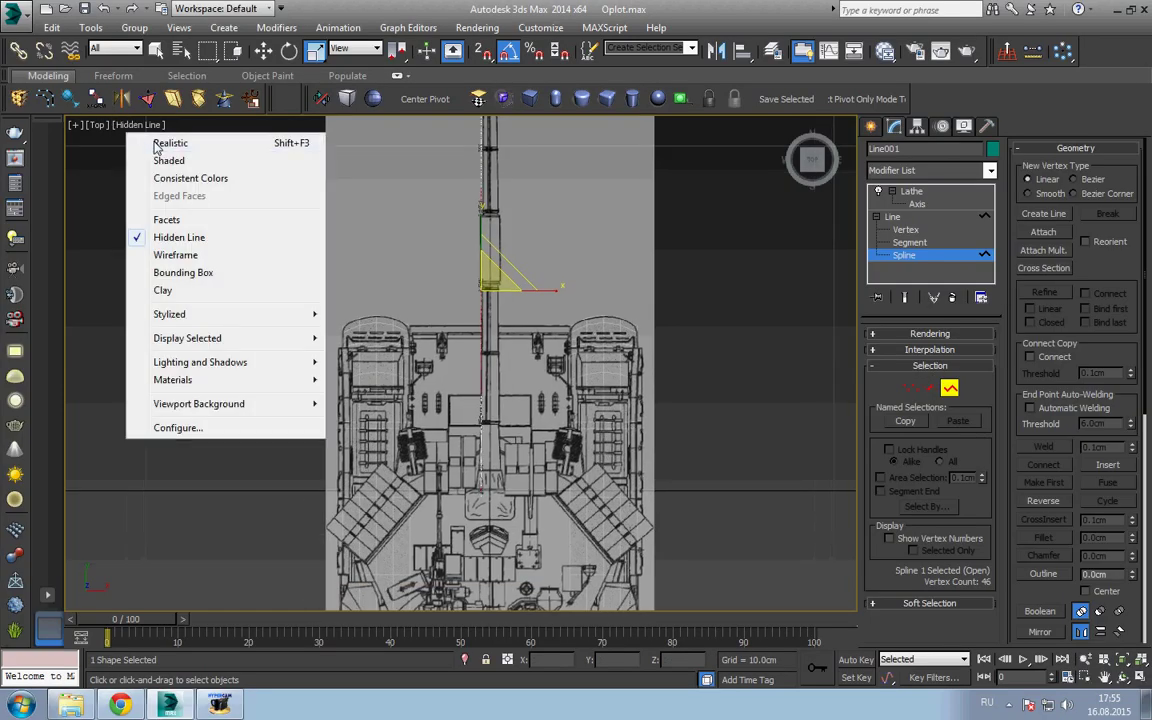
left_click(160, 145)
scroll(420, 387, "up", 2)
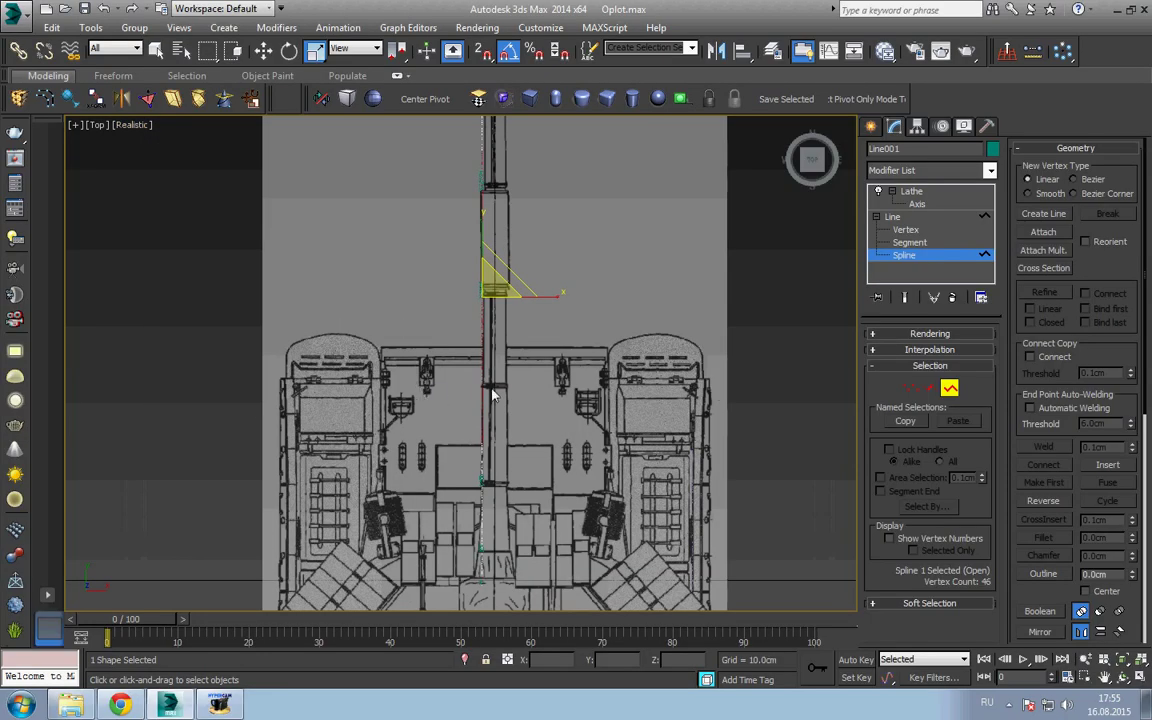
scroll(495, 392, "up", 4)
- Set Line001's X position to 0 and show the lathed barrel result again
left_click(924, 216)
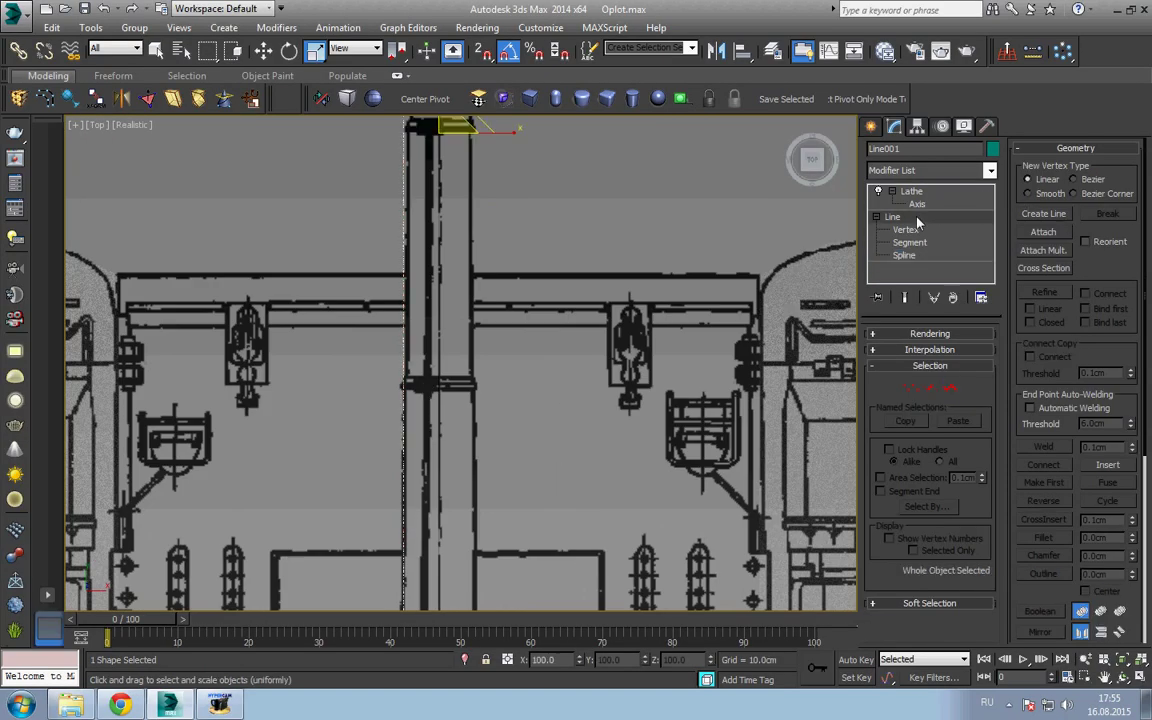
middle_click_drag(824, 194, 829, 334)
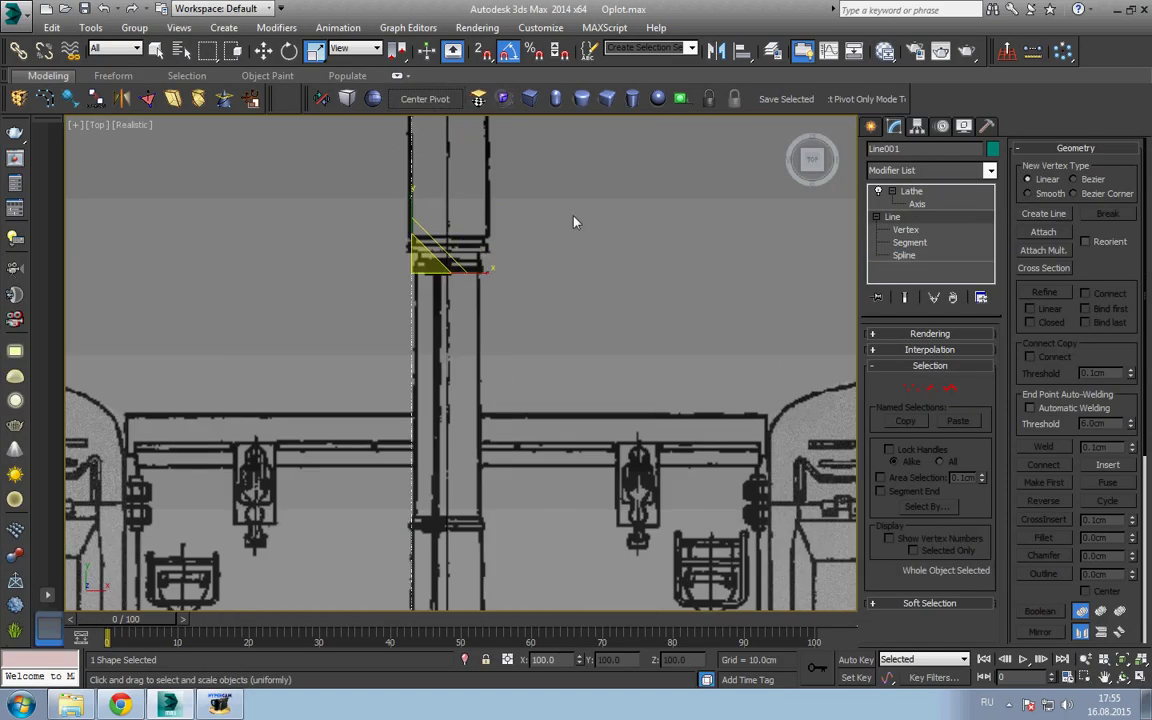
key("w")
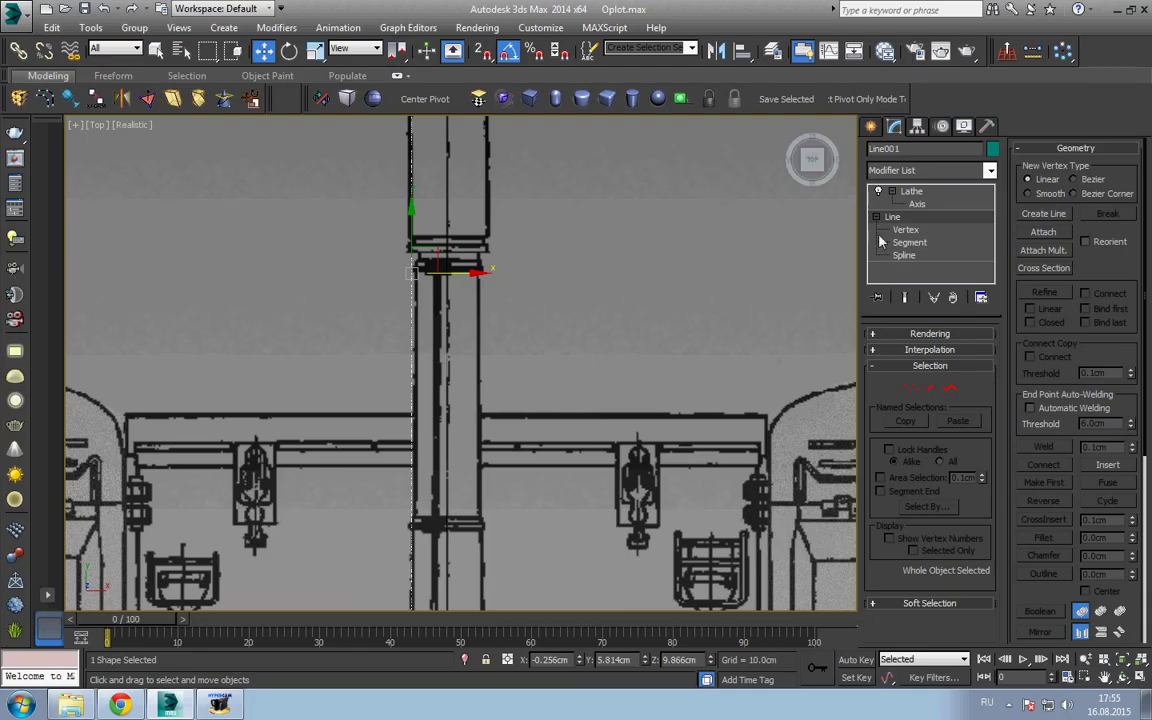
right_click(581, 661)
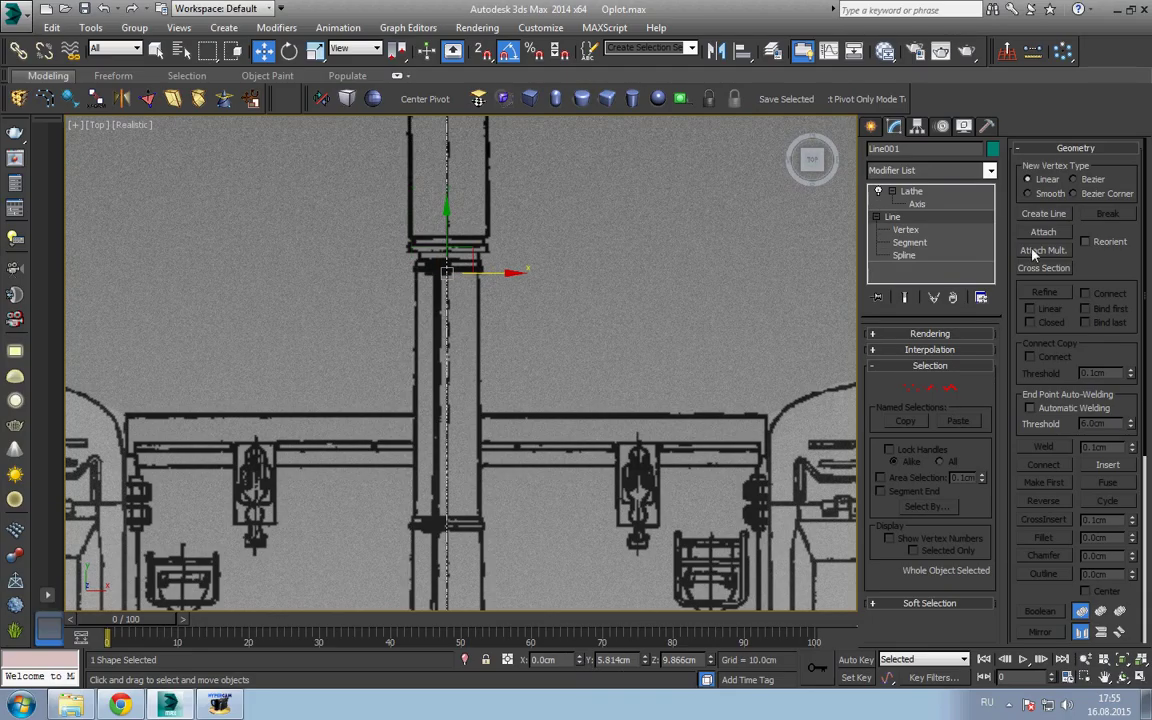
left_click(924, 201)
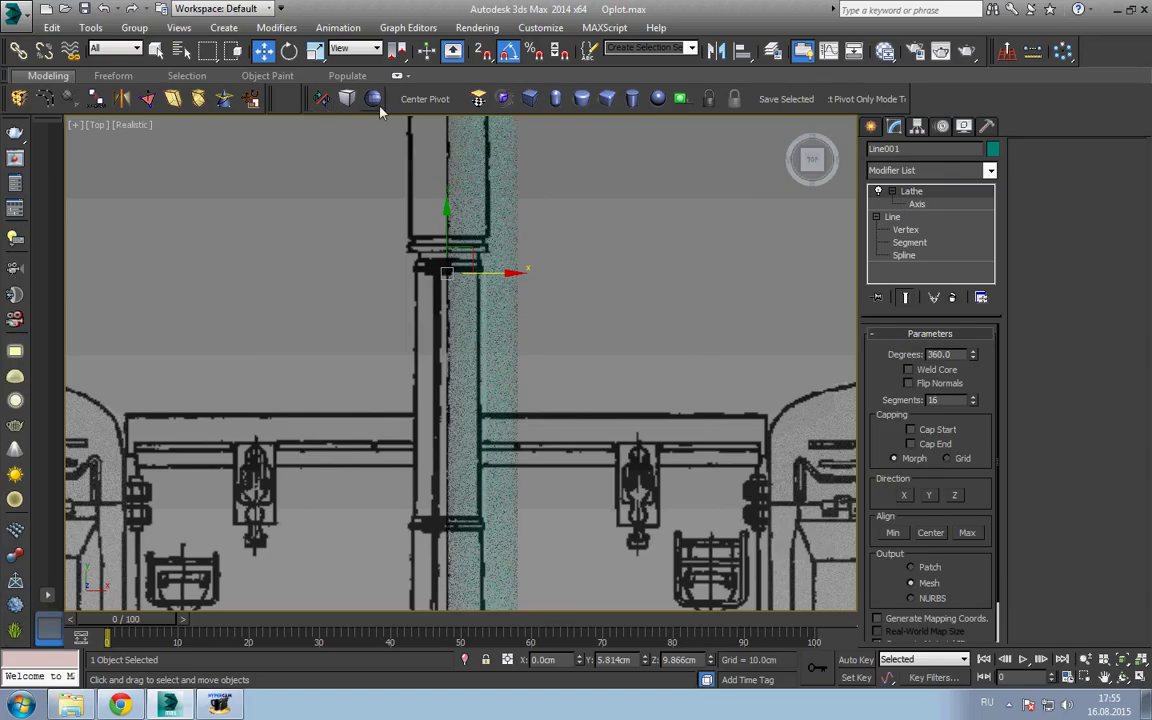
- Zero the lathed barrel's X position and orbit to view it at an angle
left_click(420, 100)
right_click(581, 661)
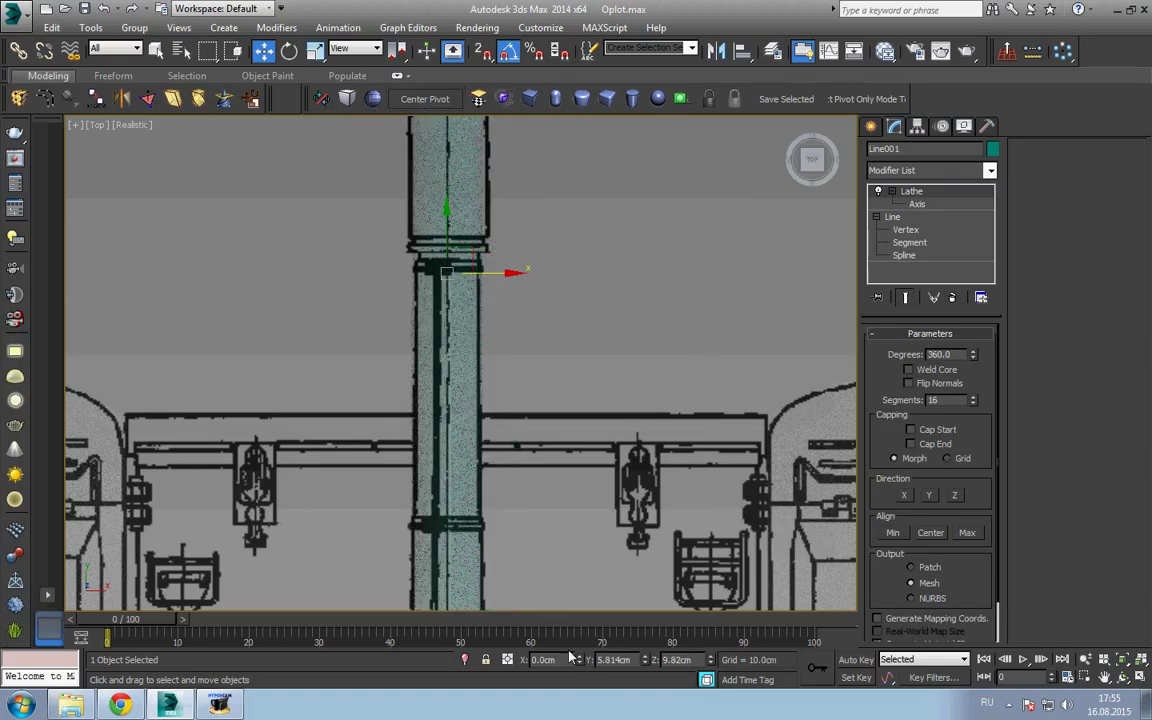
scroll(450, 423, "down", 2)
scroll(450, 423, "down", 2)
scroll(463, 409, "down", 2)
middle_click_drag(463, 409, 622, 309, "alt")
scroll(545, 507, "up", 3)
middle_click_drag(545, 507, 701, 418)
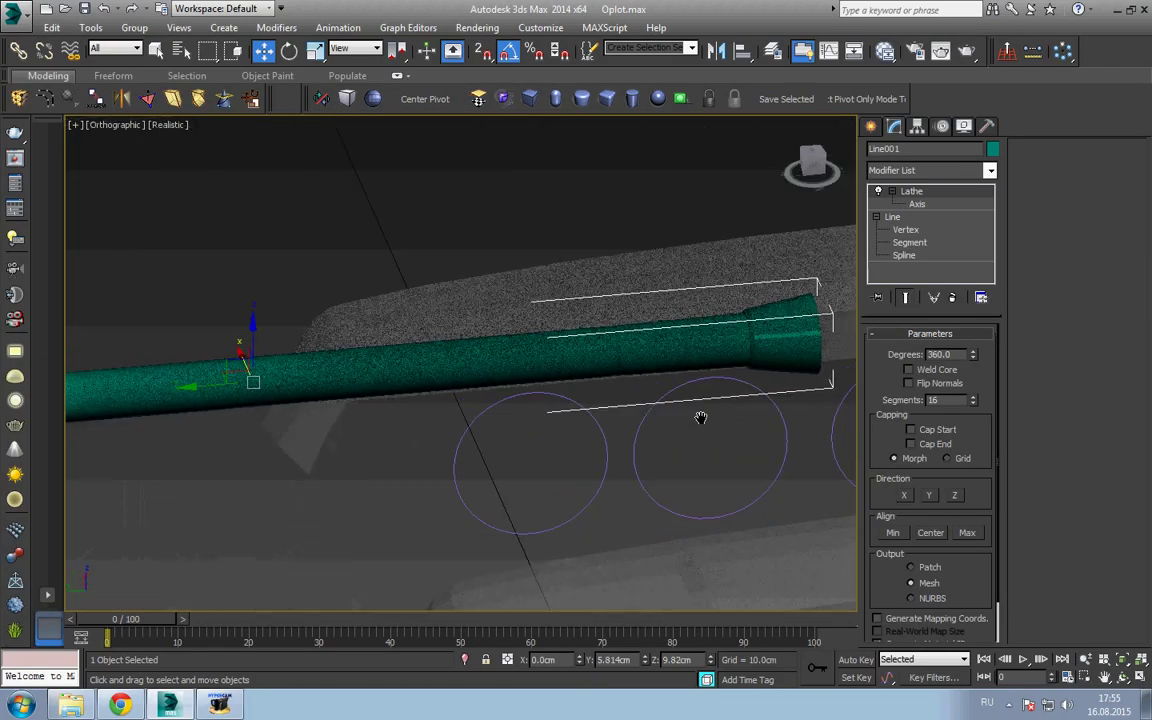
- Switch the viewport to plain Shaded display
left_click(168, 124)
left_click(205, 164)
scroll(442, 384, "down", 3)
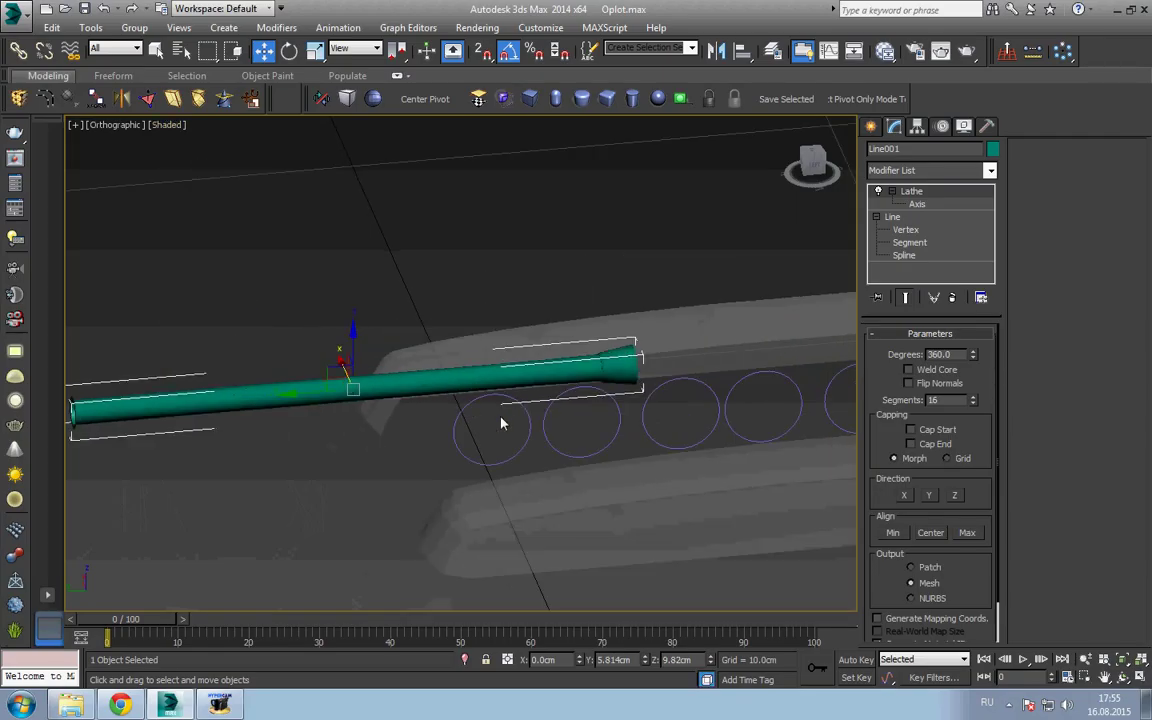
scroll(475, 352, "up", 1)
- Select the lower and upper hull planks, then clear the selection
left_click(484, 429)
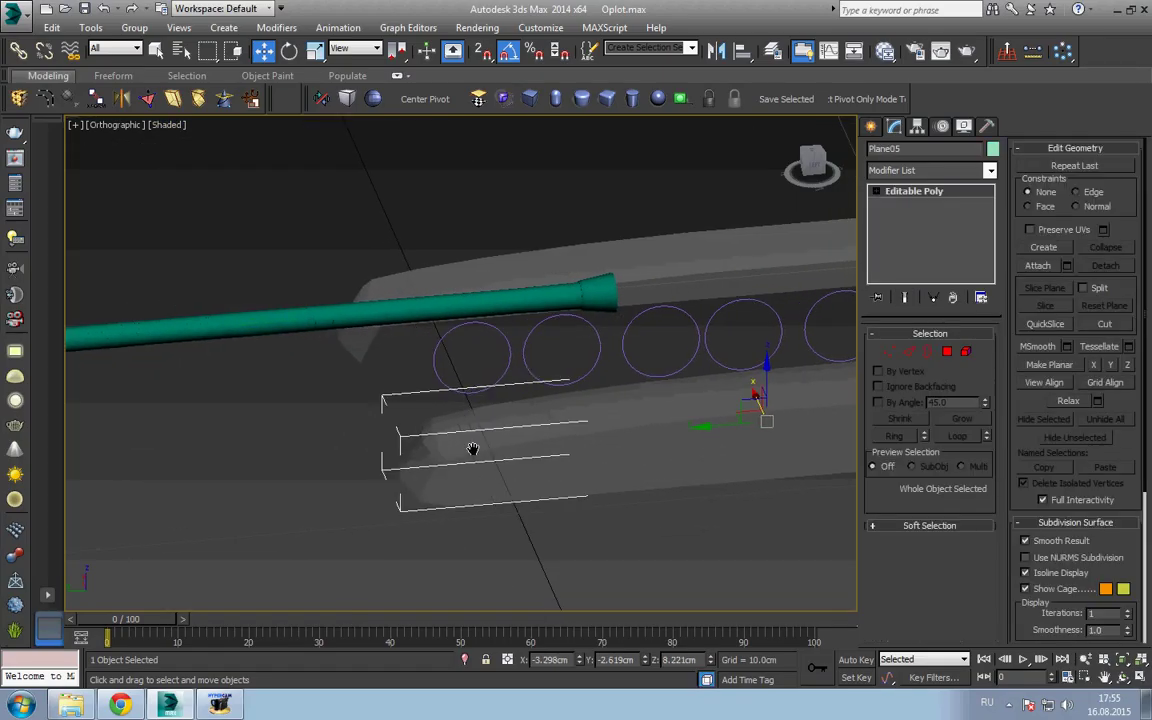
middle_click_drag(470, 450, 506, 427)
left_click(400, 313)
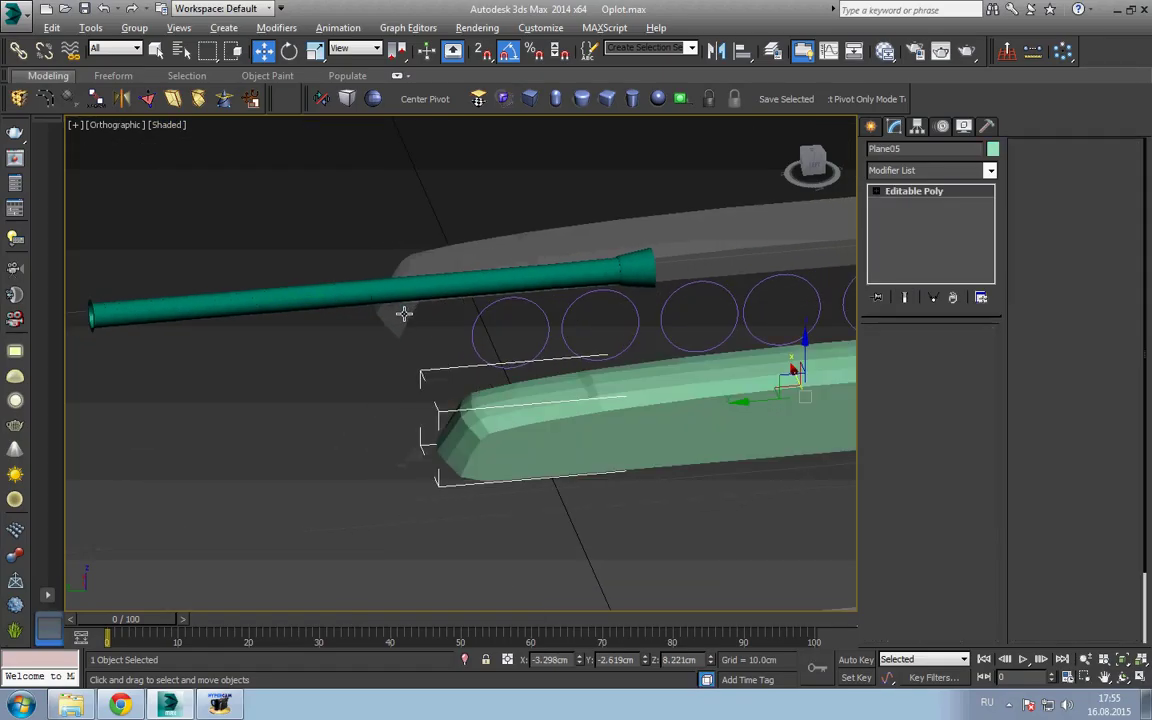
scroll(490, 378, "down", 3)
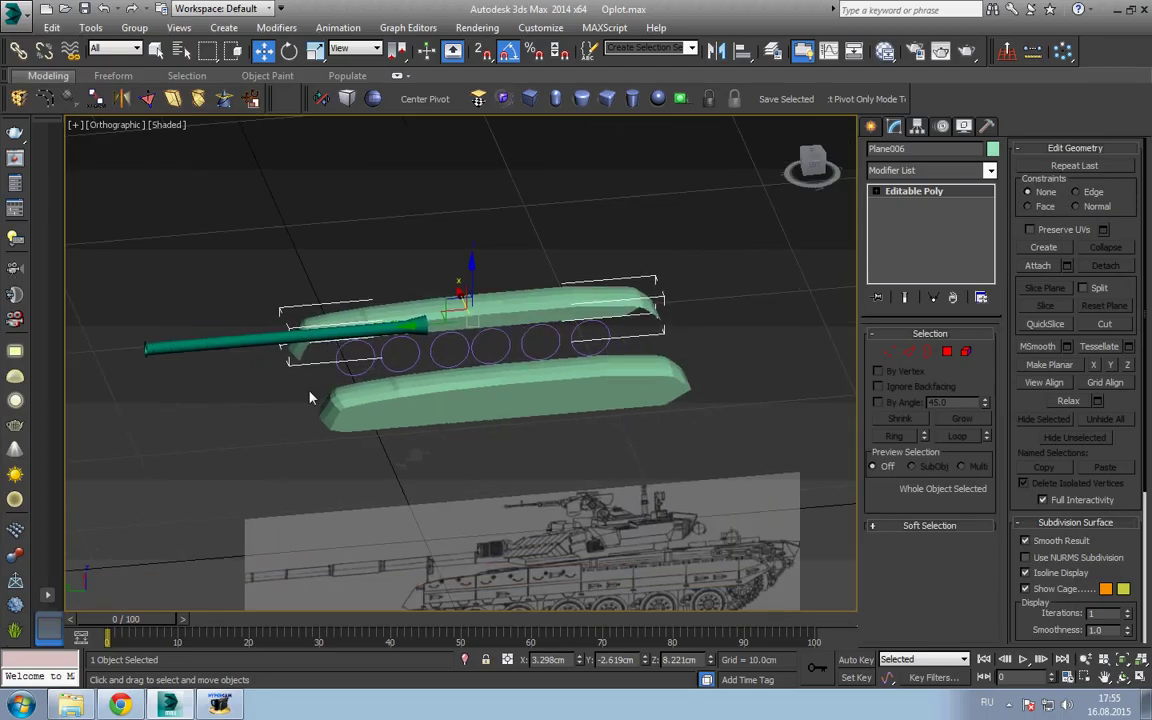
left_click(298, 416)
scroll(405, 489, "up", 3)
- In the Left view, drag the lathed barrel down onto the blueprint's barrel
key("l")
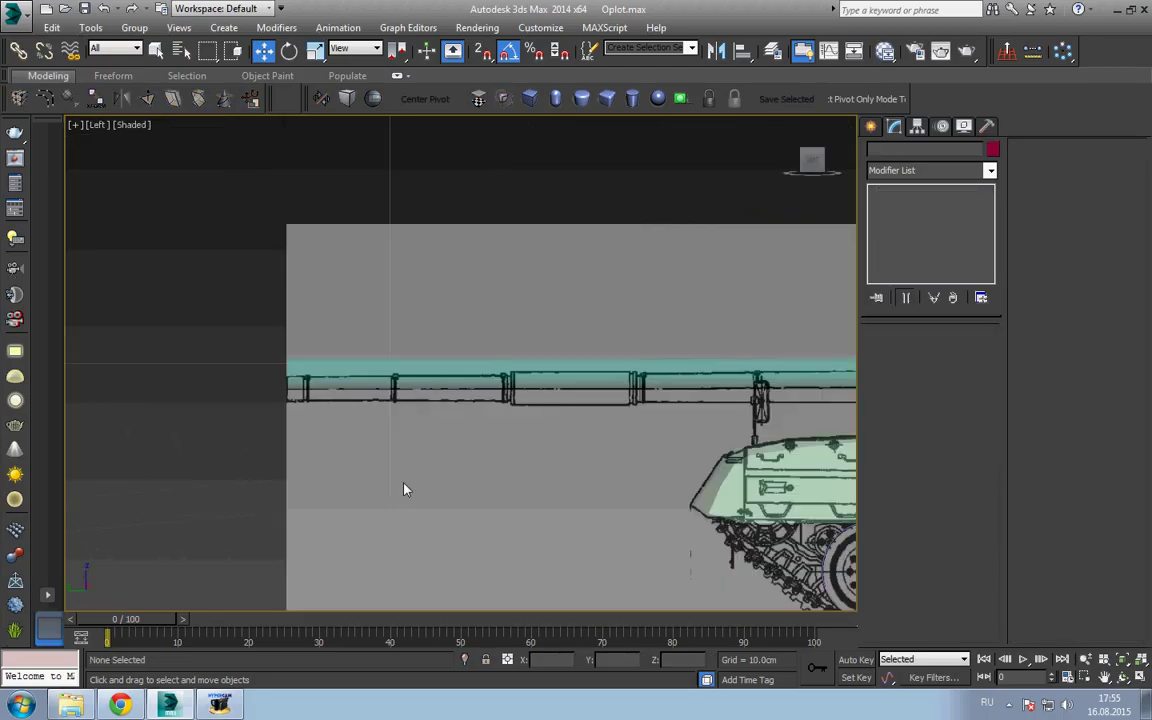
middle_click_drag(403, 483, 231, 414)
left_click(450, 277)
scroll(450, 277, "up", 4)
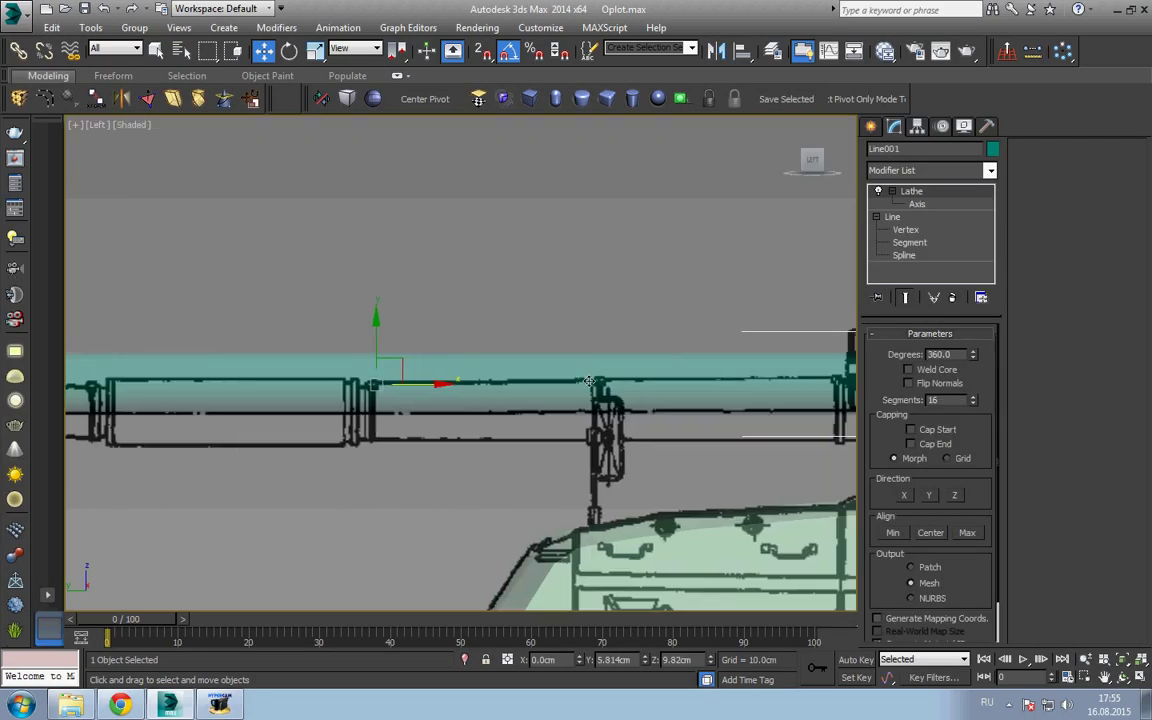
left_click_drag(376, 335, 379, 358)
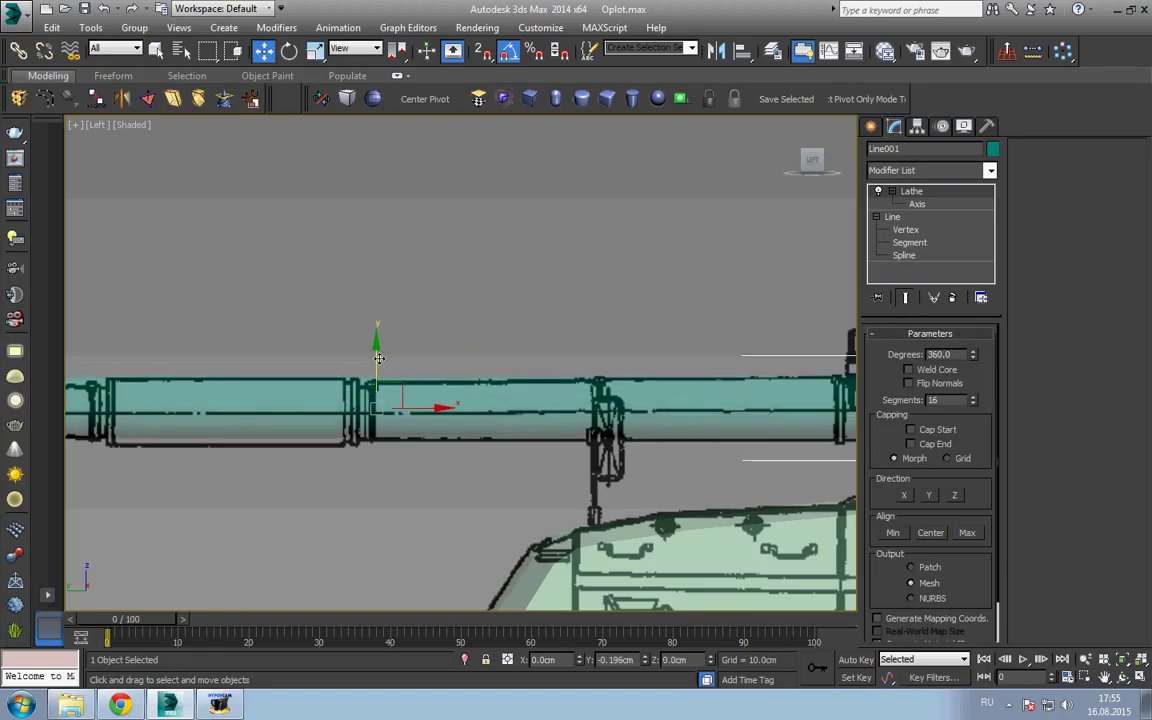
- Pan and zoom along the barrel to its junction
middle_click_drag(206, 384, 424, 424)
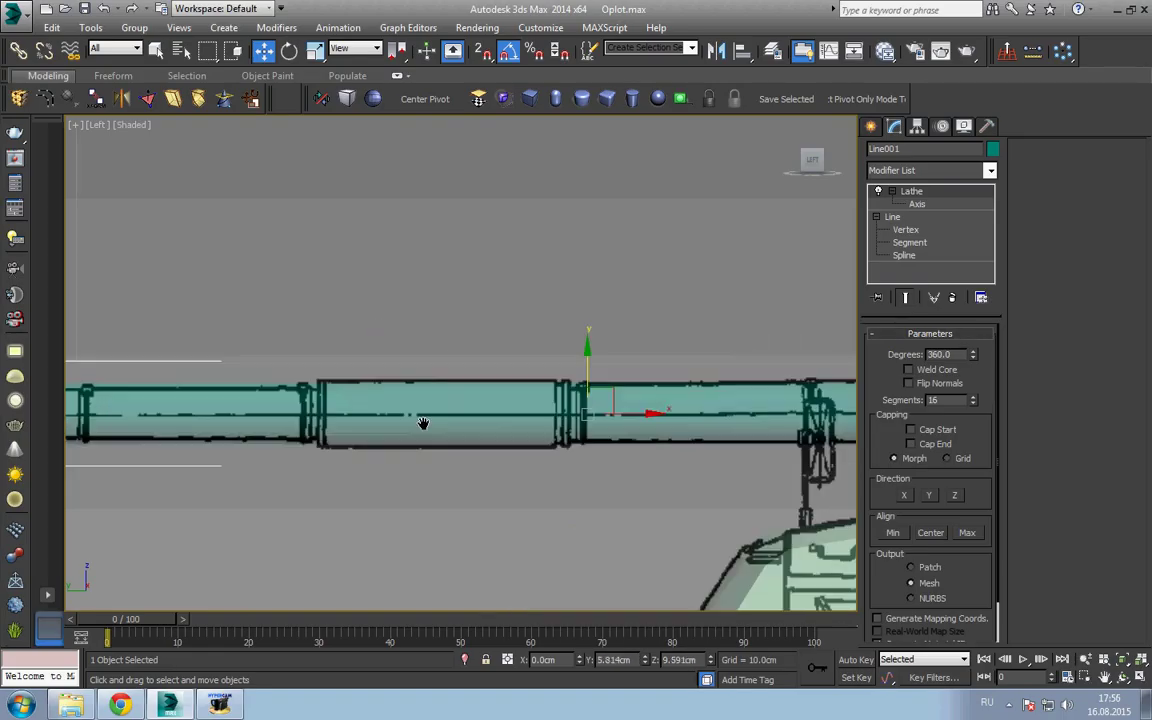
scroll(463, 411, "up", 4)
scroll(565, 420, "up", 2)
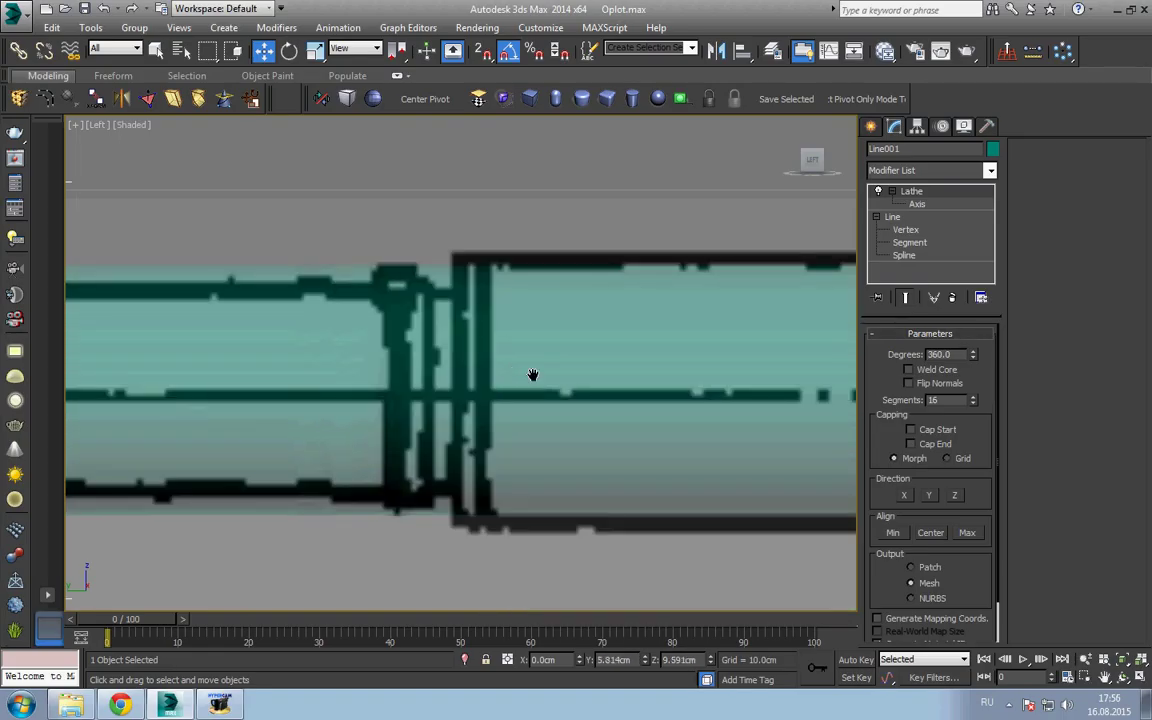
middle_click_drag(533, 375, 617, 385)
left_click(129, 128)
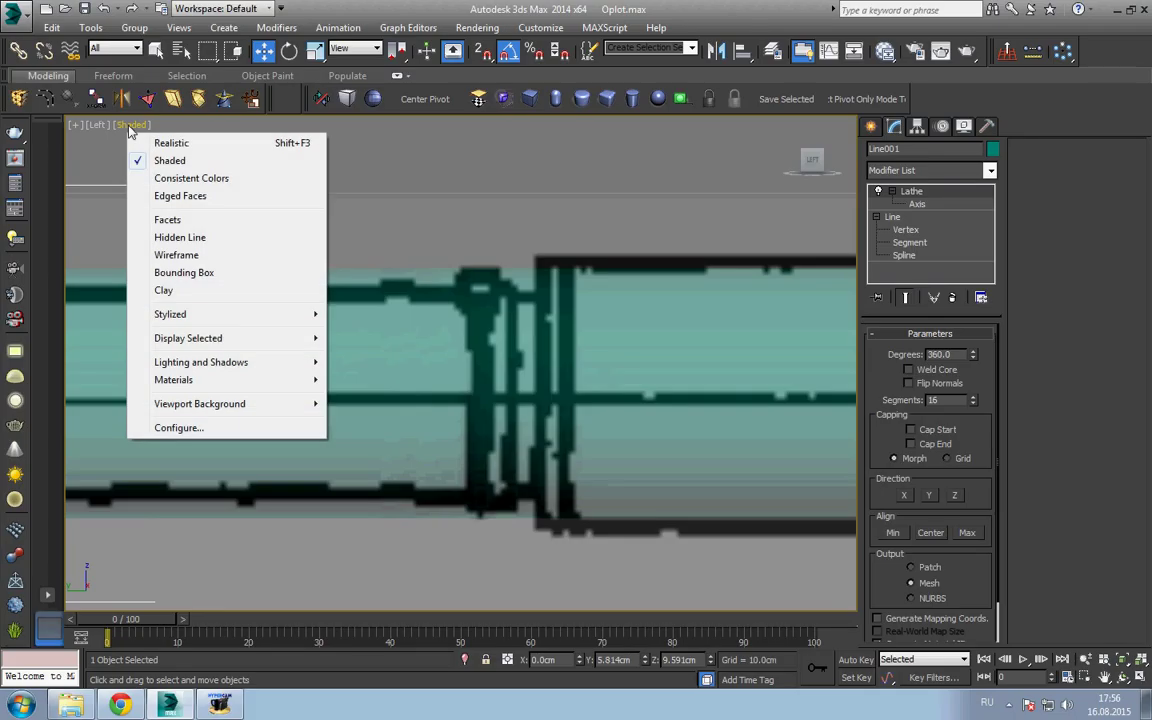
left_click(177, 255)
scroll(481, 360, "down", 2)
scroll(481, 360, "up", 2)
scroll(482, 362, "down", 2)
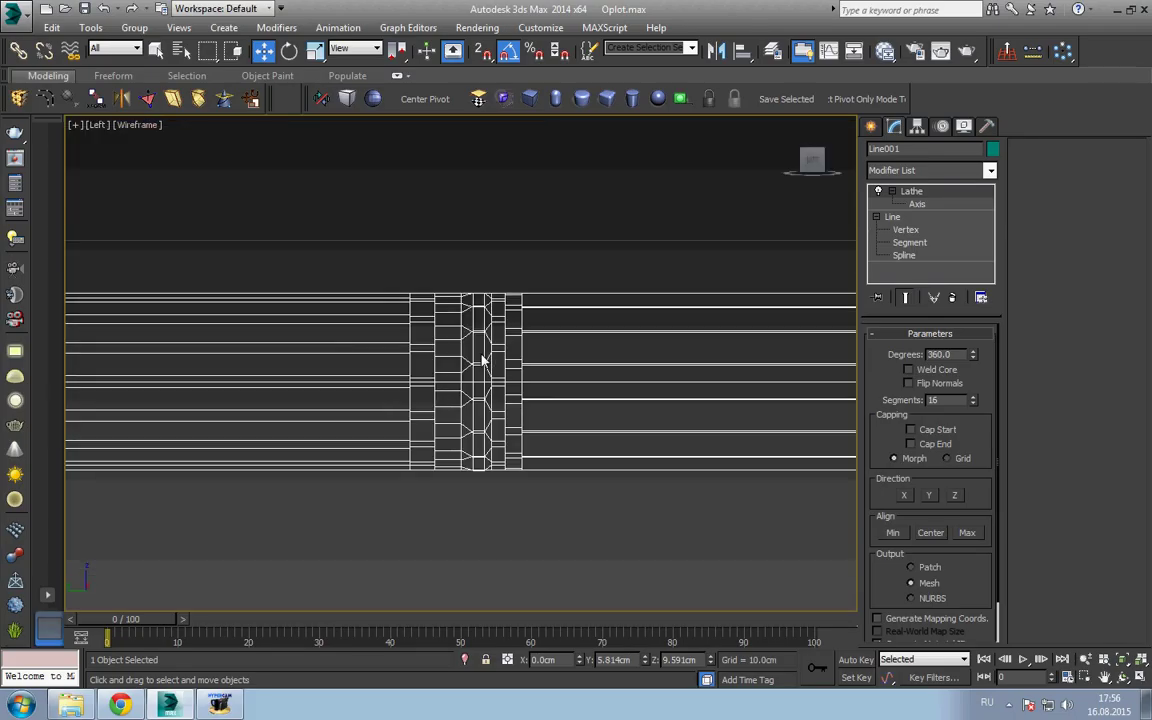
left_click(141, 127)
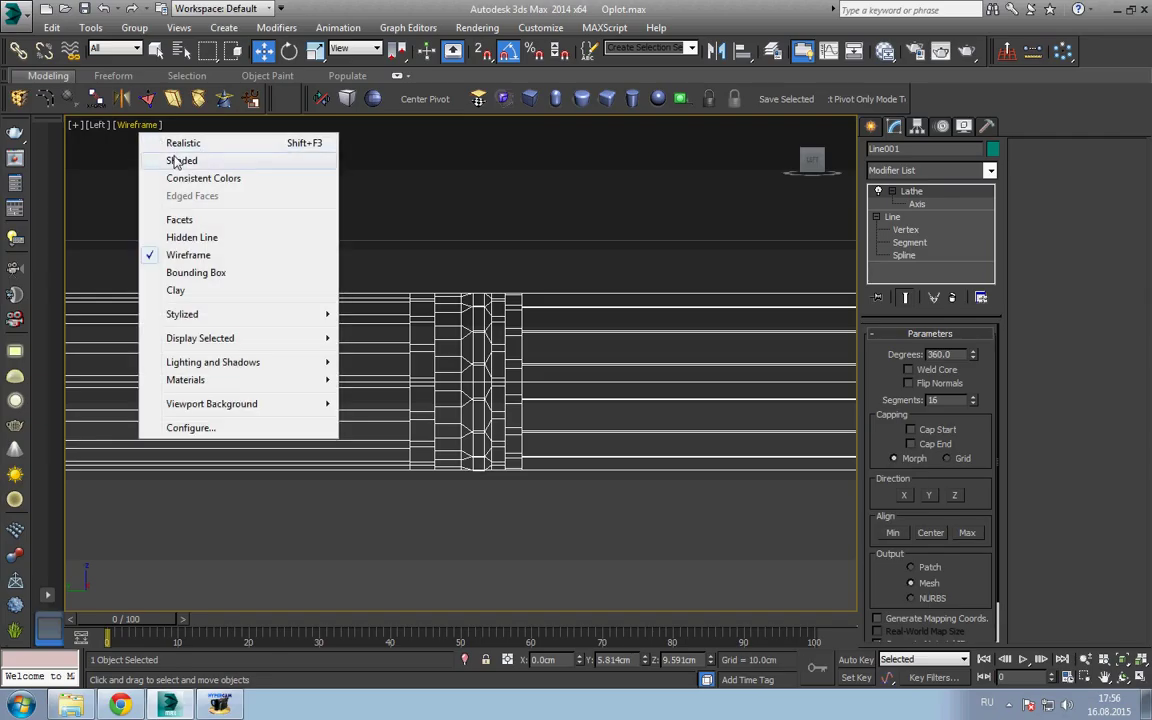
left_click(172, 160)
scroll(553, 425, "down", 2)
mouse_move(553, 425)
middle_mouse_down("alt")
mouse_move(432, 352)
mouse_move(494, 402)
mouse_move(427, 411)
mouse_move(748, 417)
mouse_move(476, 352)
middle_mouse_up("alt")
scroll(432, 352, "up", 3)
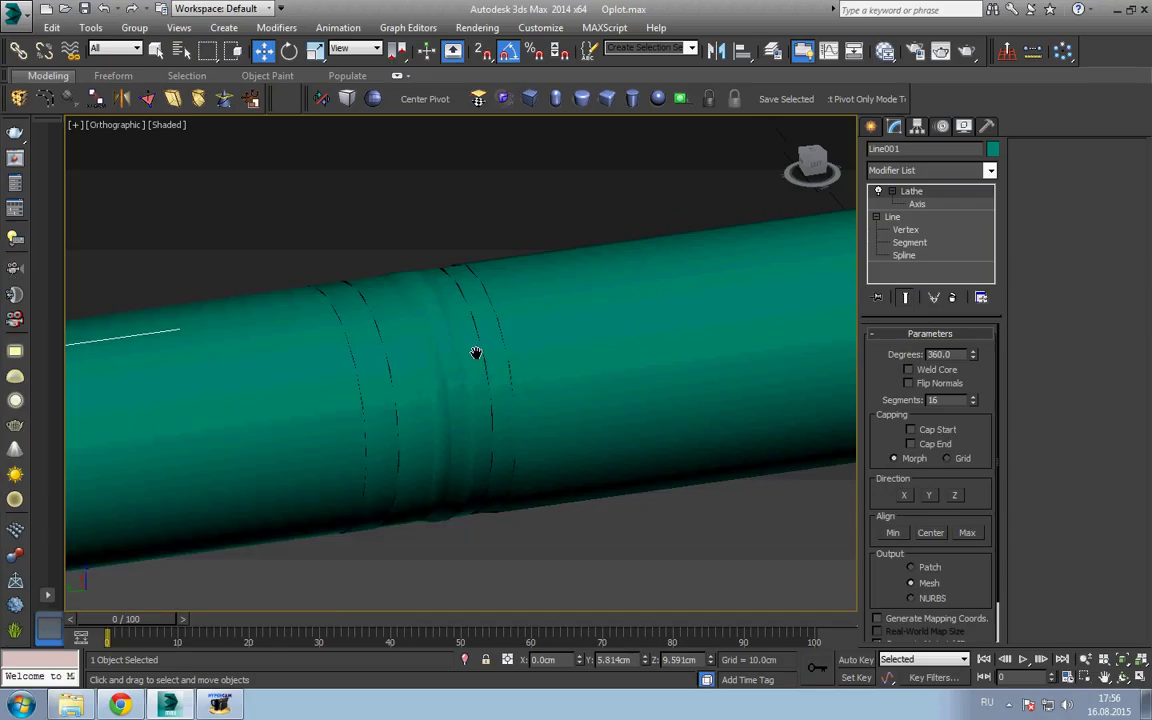
left_click(892, 216)
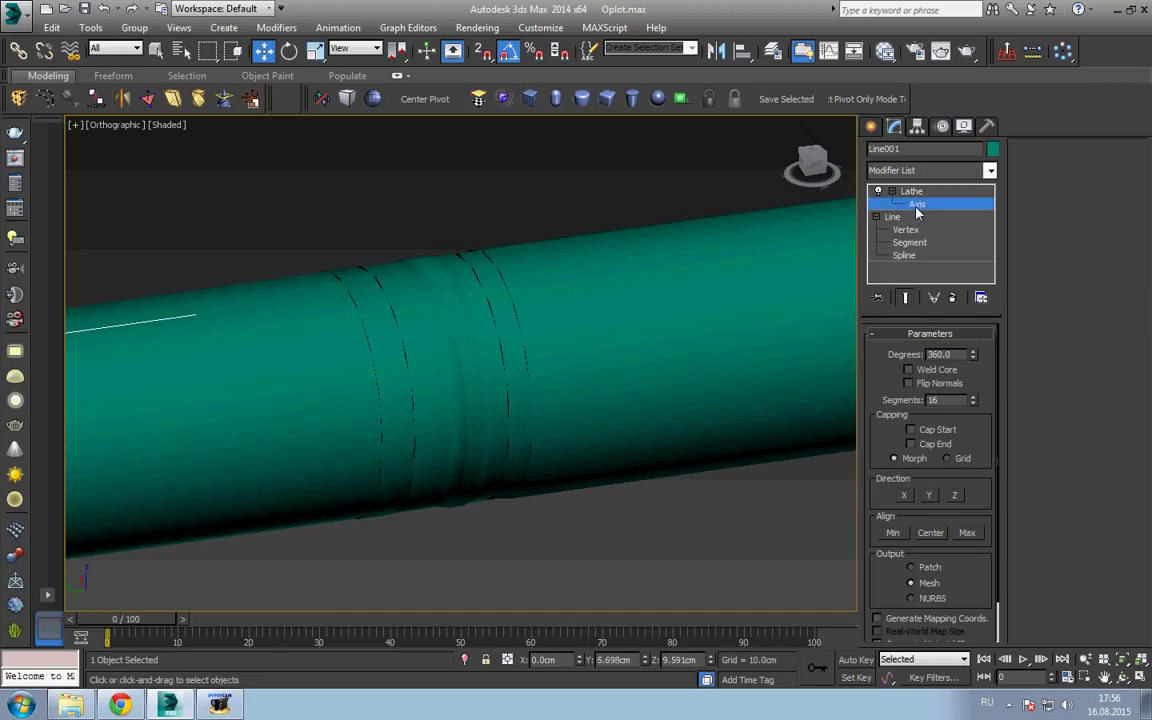
left_click(906, 229)
middle_click_drag(527, 396, 553, 287)
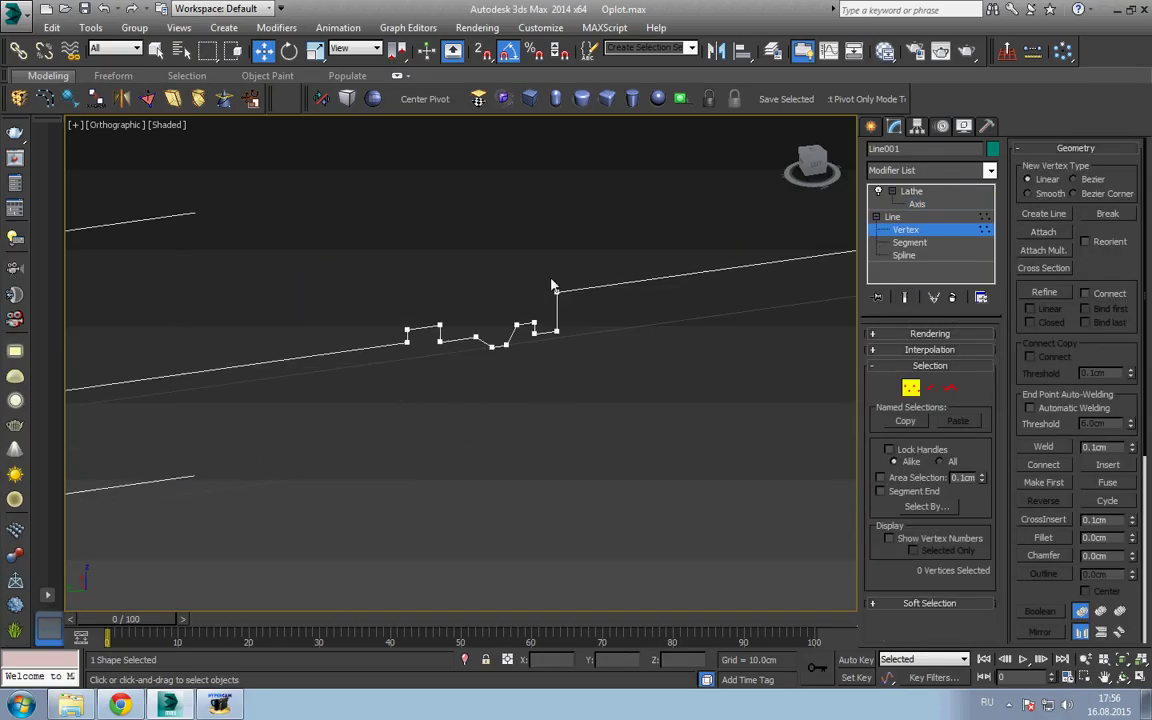
left_click(921, 195)
scroll(670, 283, "down", 5)
middle_click_drag(589, 334, 624, 340, "alt")
scroll(509, 309, "up", 3)
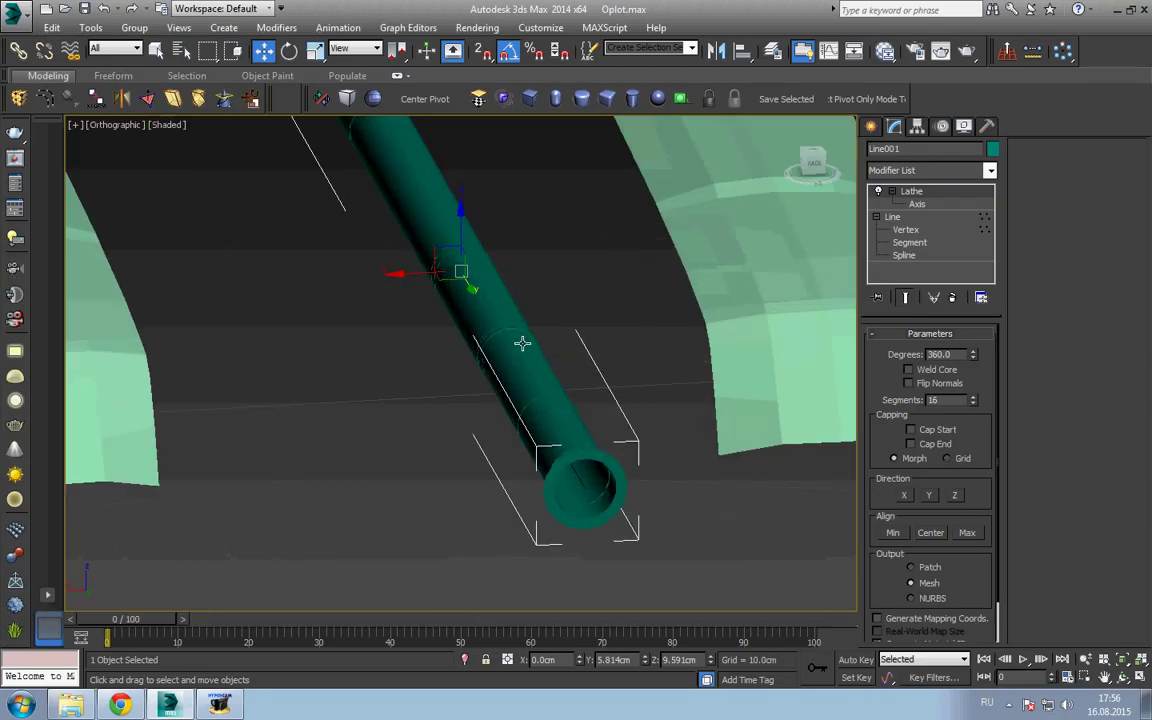
mouse_move(522, 339)
middle_mouse_down("alt")
mouse_move(351, 356)
mouse_move(530, 399)
middle_mouse_up("alt")
scroll(530, 399, "up", 2)
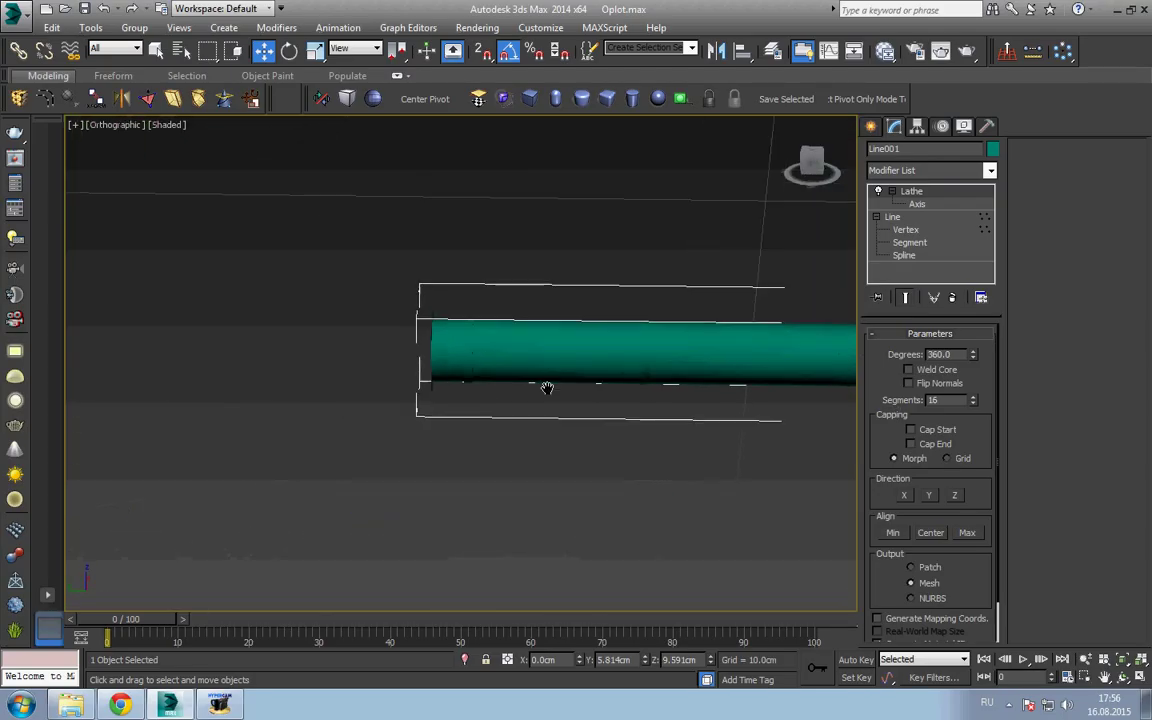
scroll(530, 383, "up", 3)
scroll(646, 422, "down", 2)
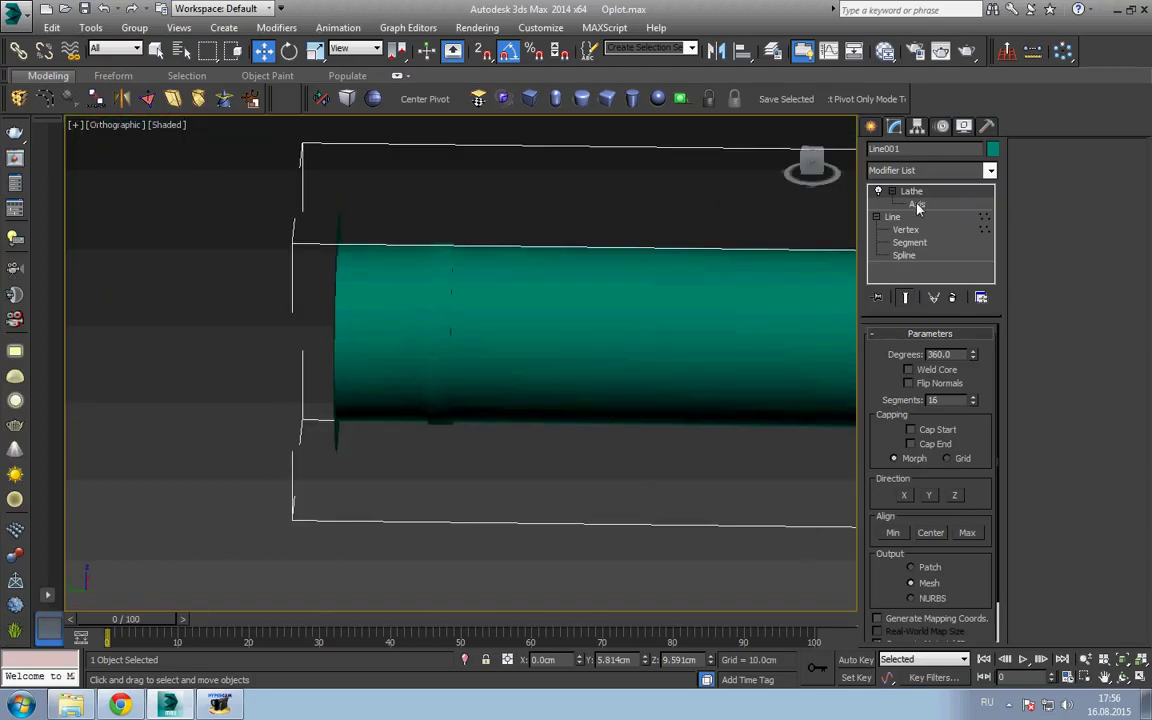
- Set the barrel's Lathe direction to X
left_click(910, 229)
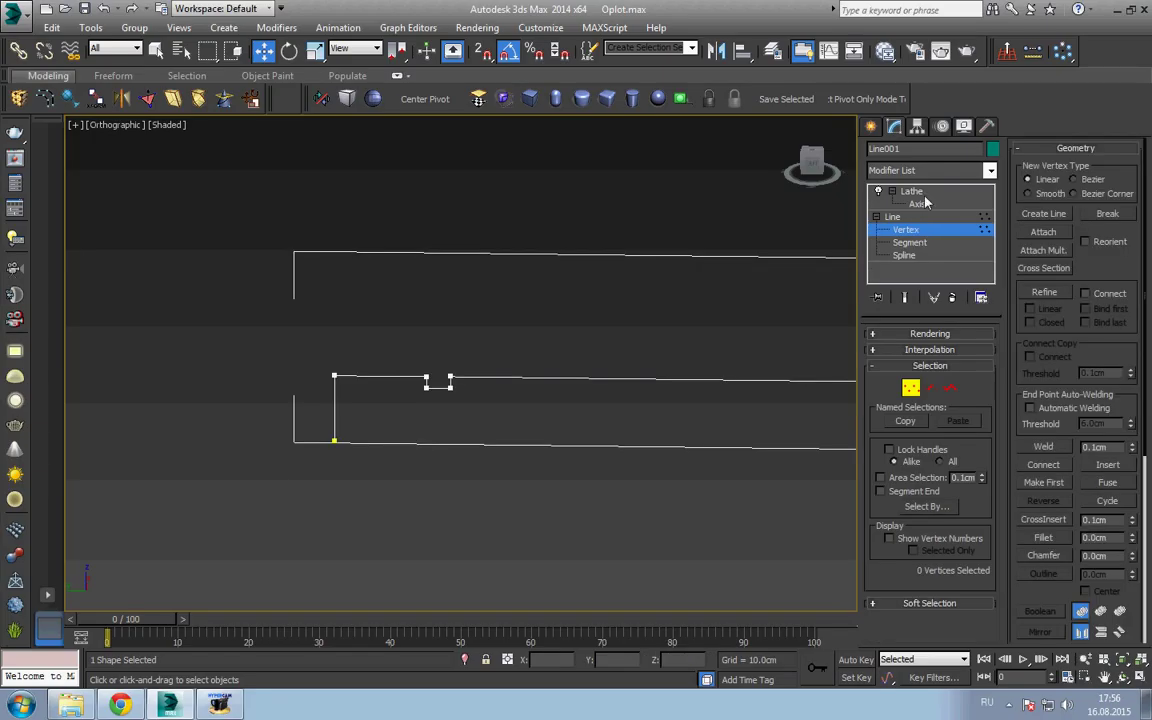
left_click(925, 198)
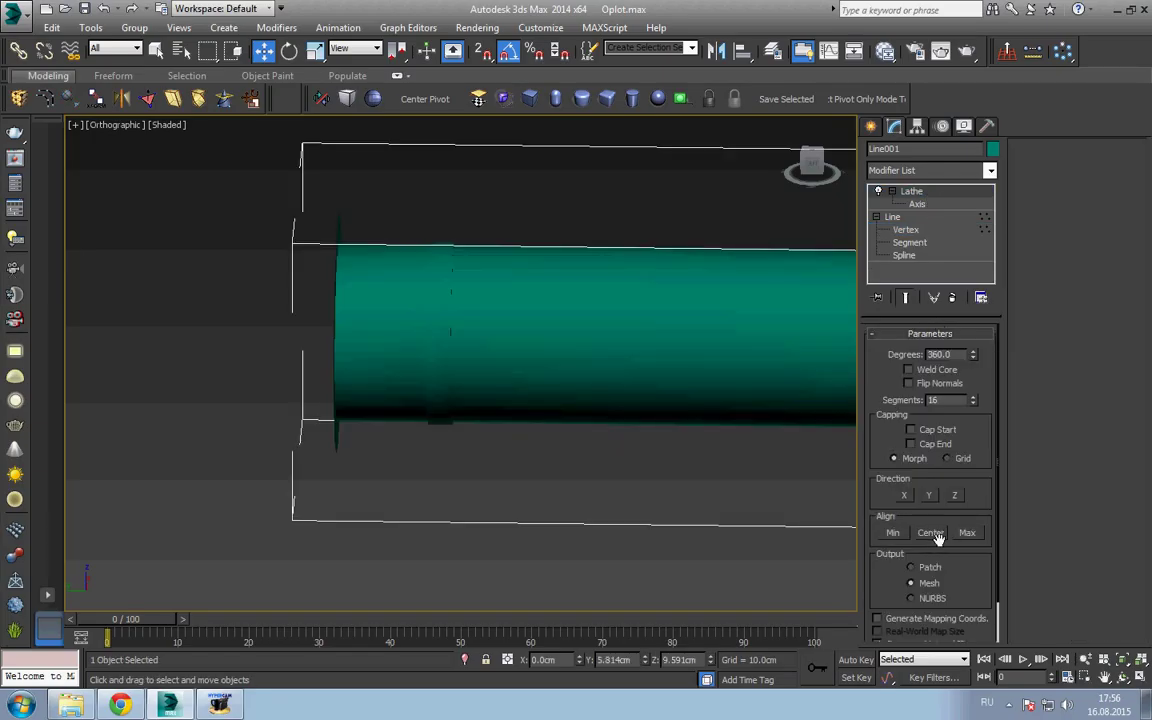
left_click(905, 497)
mouse_move(814, 446)
middle_mouse_down("alt")
mouse_move(617, 424)
mouse_move(631, 461)
mouse_move(368, 419)
mouse_move(514, 455)
mouse_move(496, 481)
middle_mouse_up("alt")
- Center the pivot and move the Lathe Axis to adjust shaft thickness, then view from the Left
left_click(424, 99)
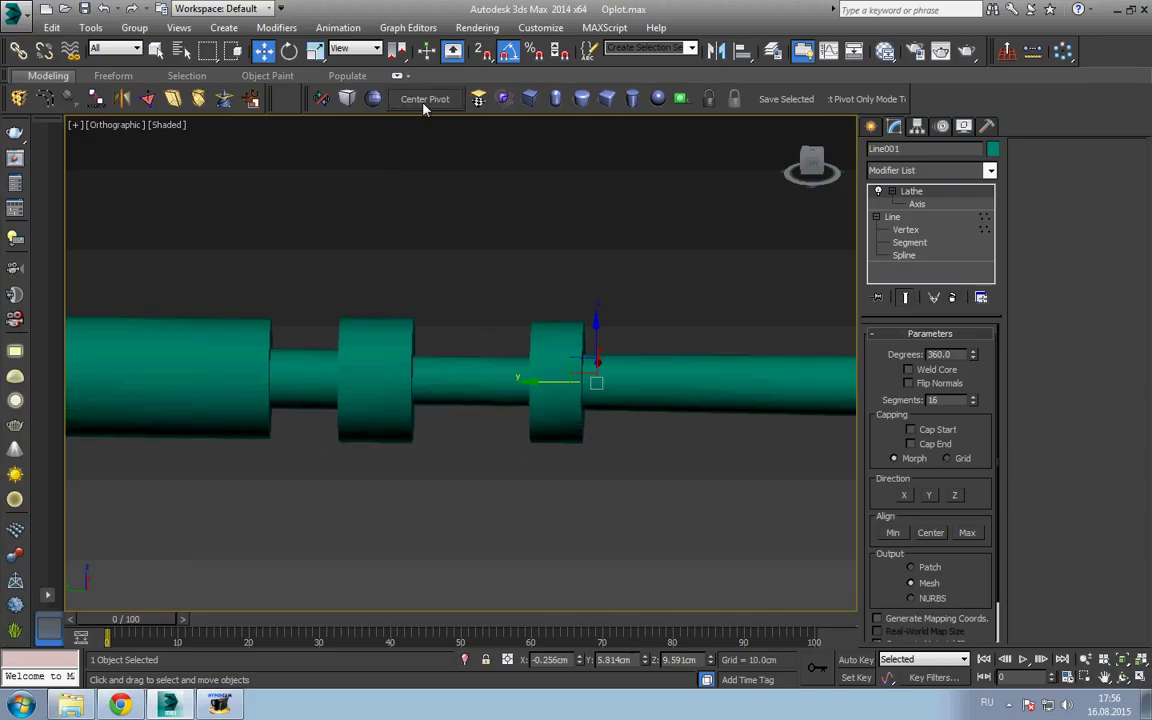
key("1")
mouse_move(648, 334)
left_mouse_down()
mouse_move(597, 375)
mouse_move(550, 371)
left_mouse_up()
left_click_drag(488, 338, 499, 303)
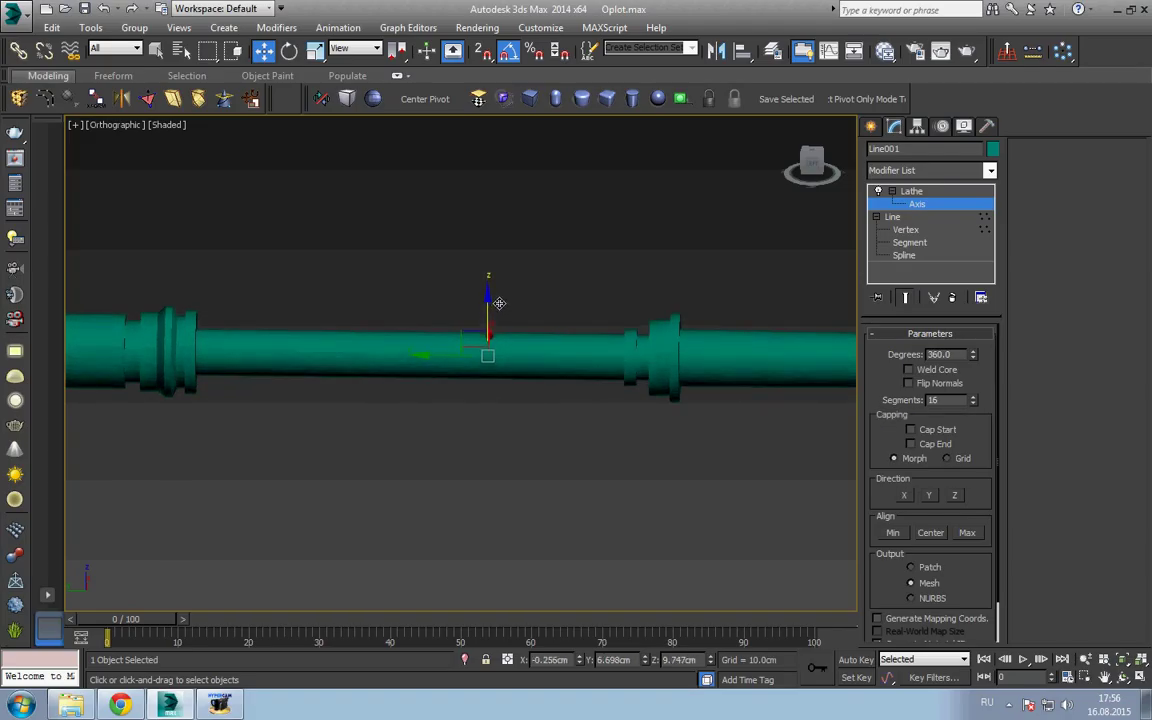
key("l")
scroll(527, 415, "up", 5)
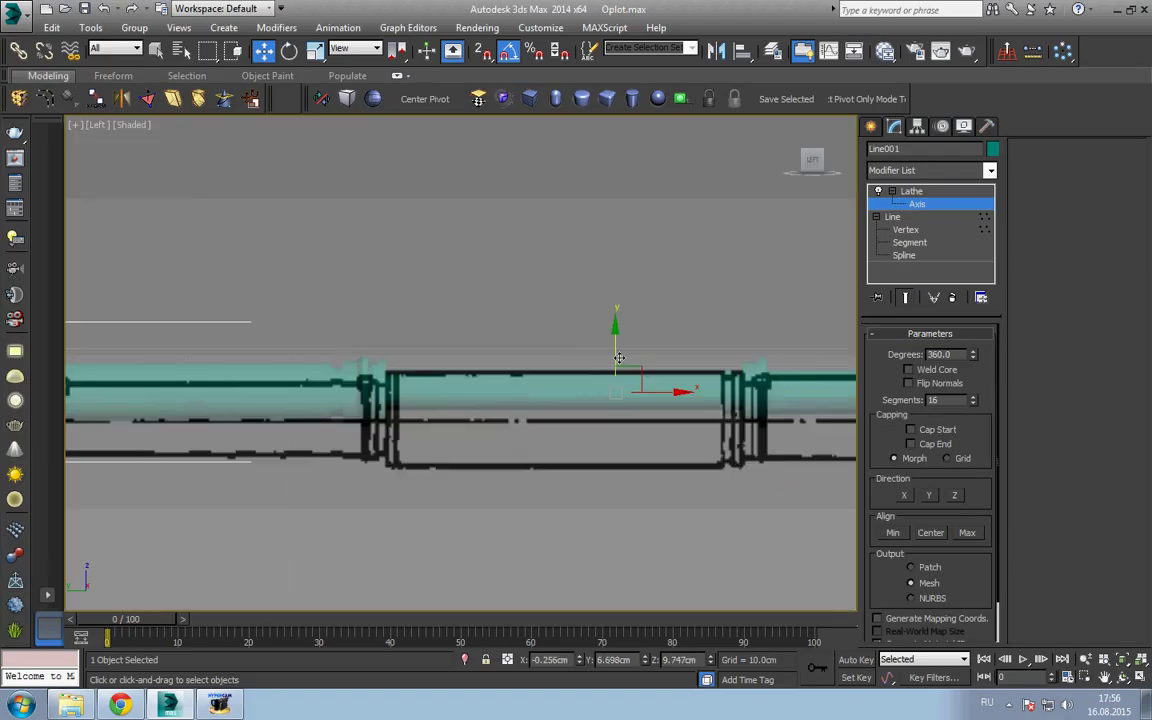
- Raise the Lathe Axis to thicken the barrel and center its pivot
left_click_drag(615, 342, 615, 302)
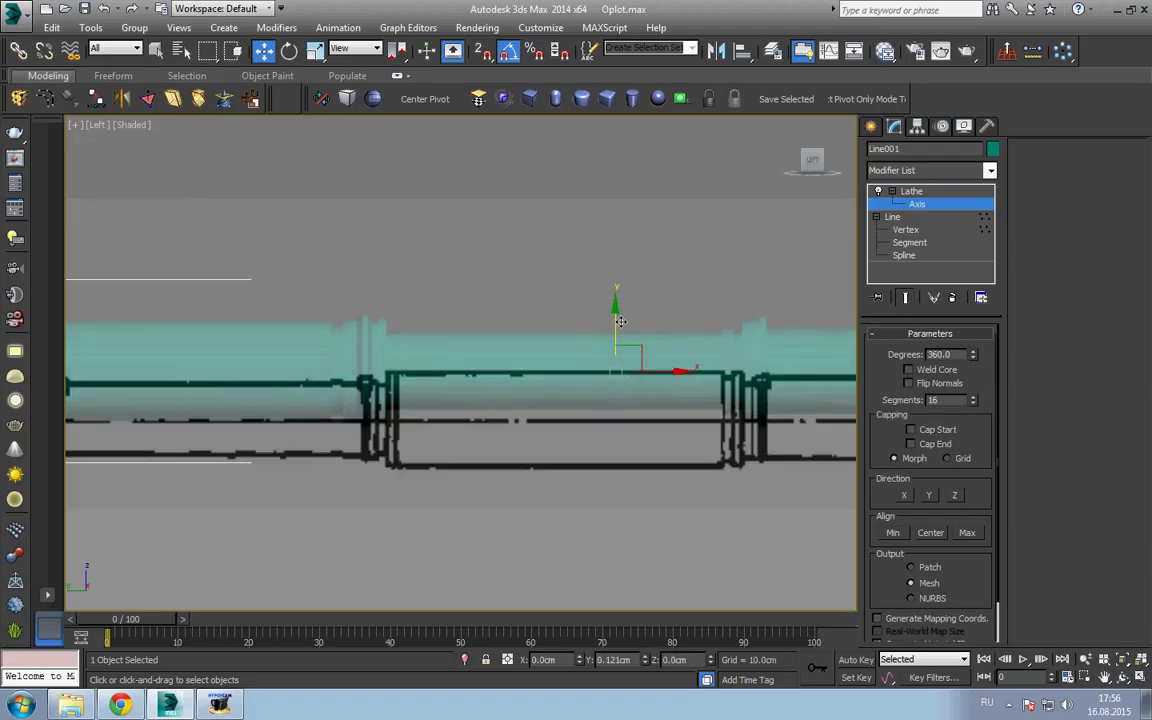
left_click(918, 192)
left_click(423, 104)
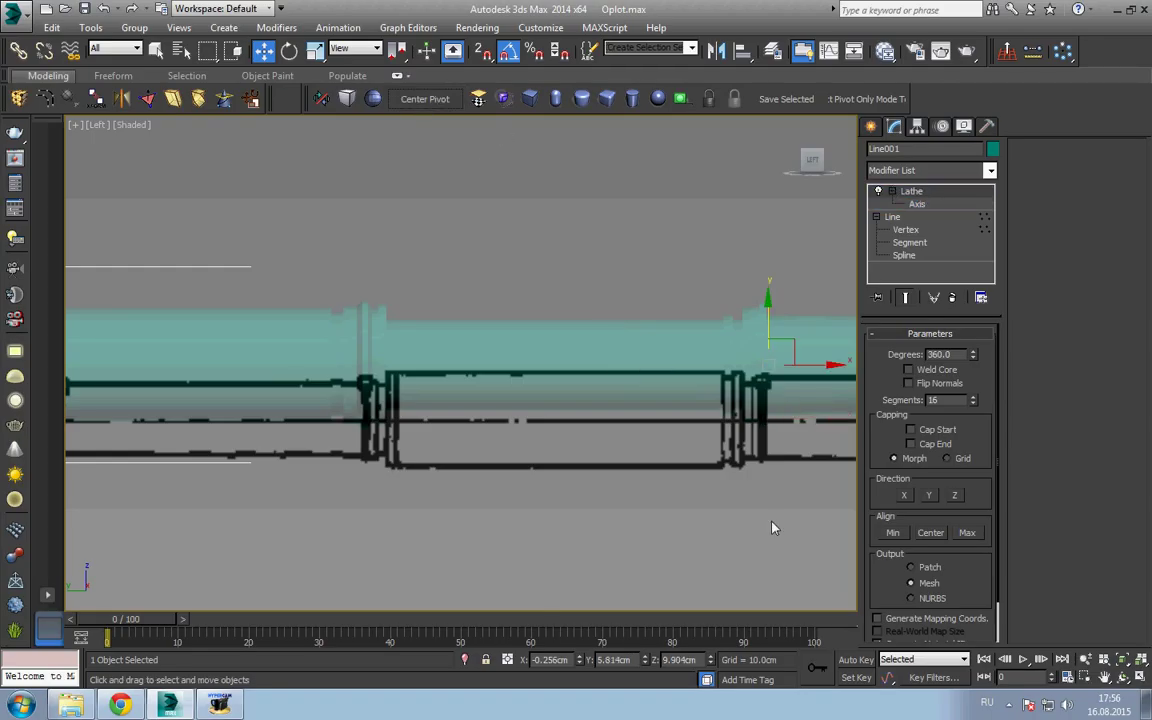
- Nudge the barrel down to match the blueprint, then delete its Lathe modifier
left_click_drag(767, 322, 611, 386)
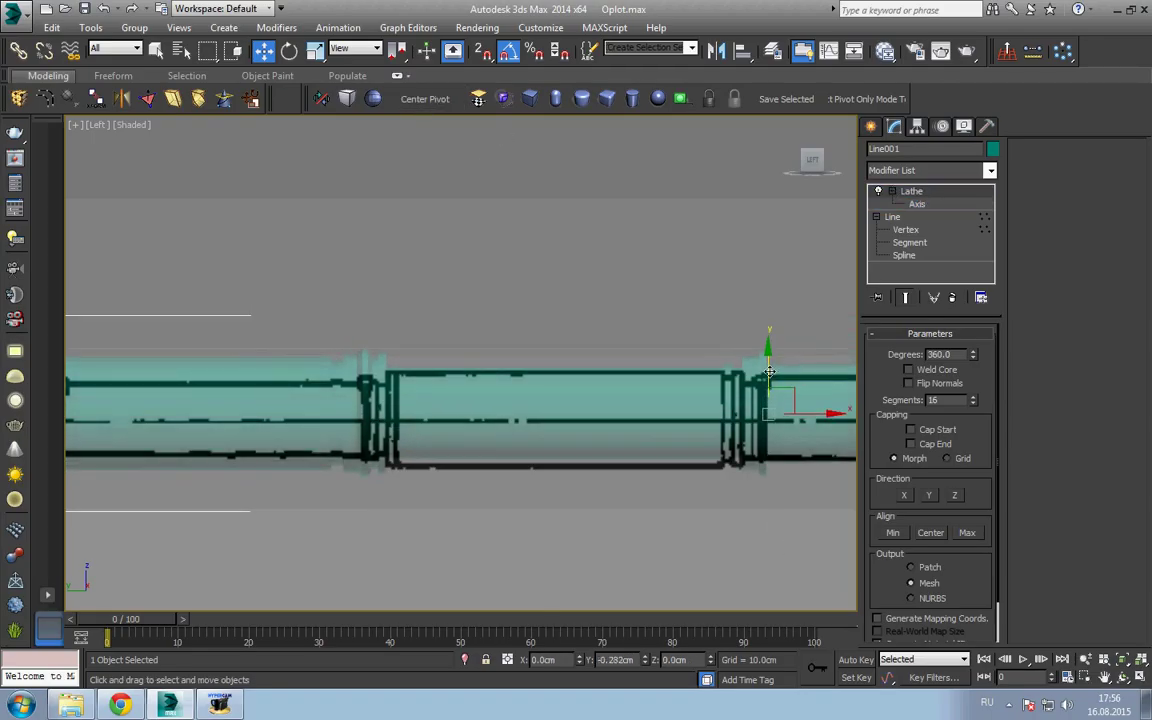
scroll(593, 457, "up", 3)
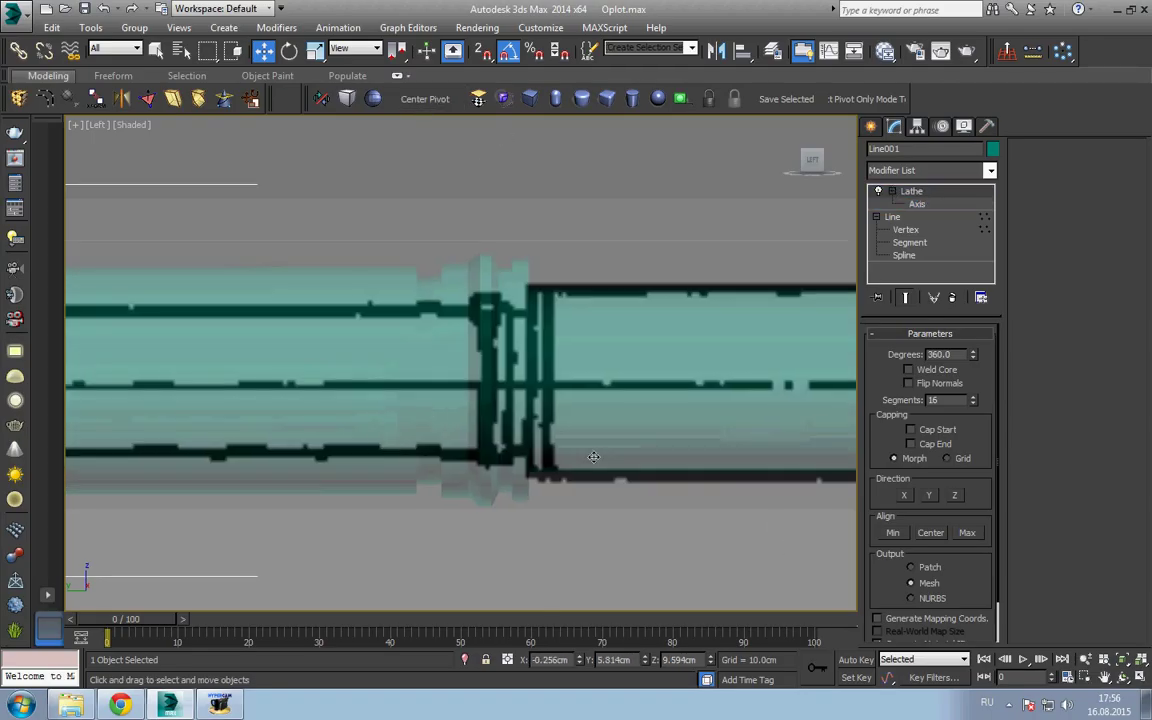
right_click(935, 203)
left_click(948, 219)
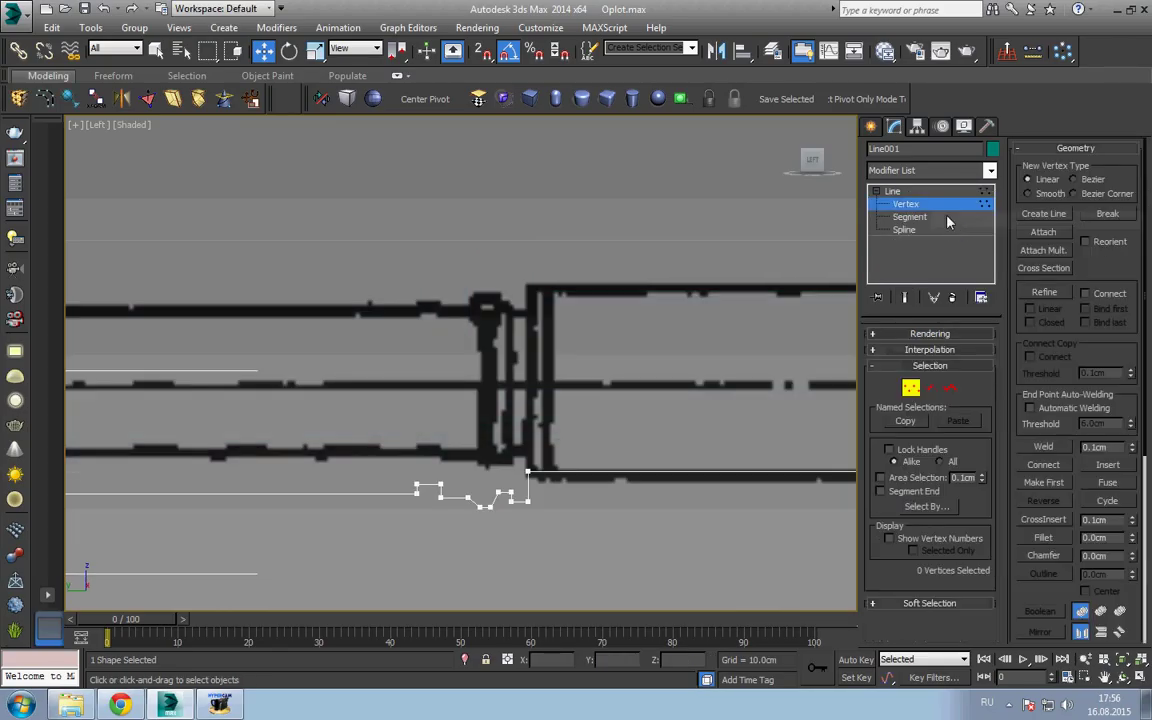
- Move the profile spline up to the barrel's top edge and center its pivot
left_click(892, 191)
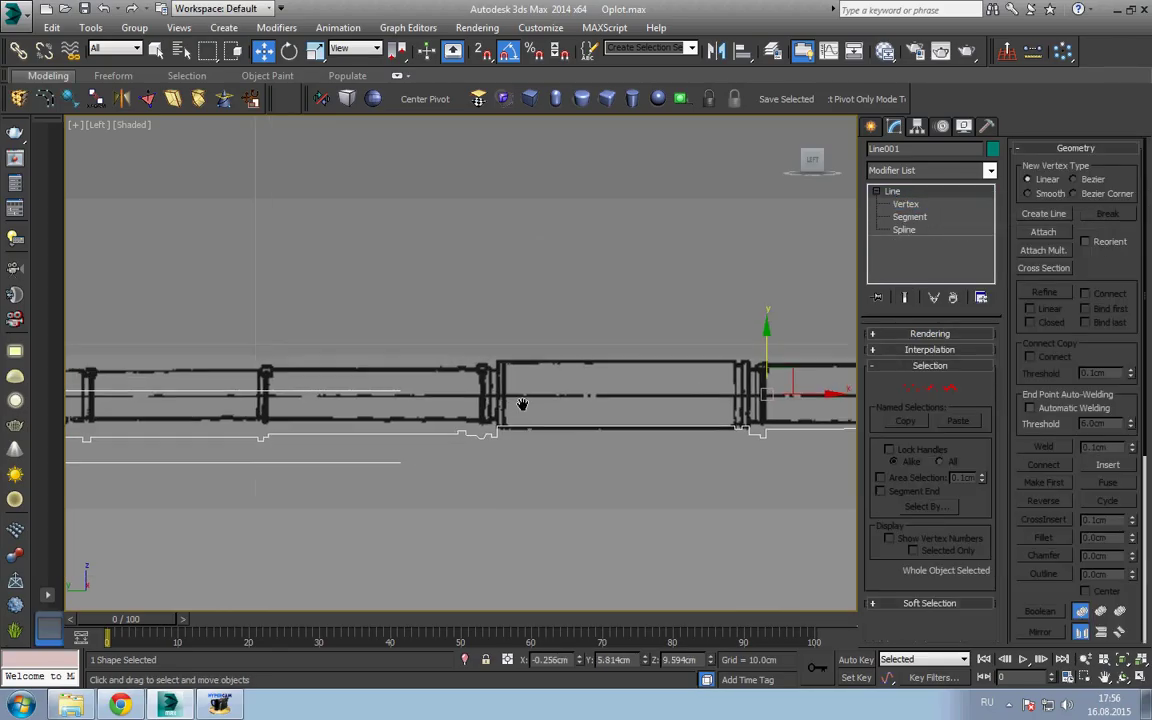
scroll(481, 342, "up", 2)
scroll(465, 341, "up", 3)
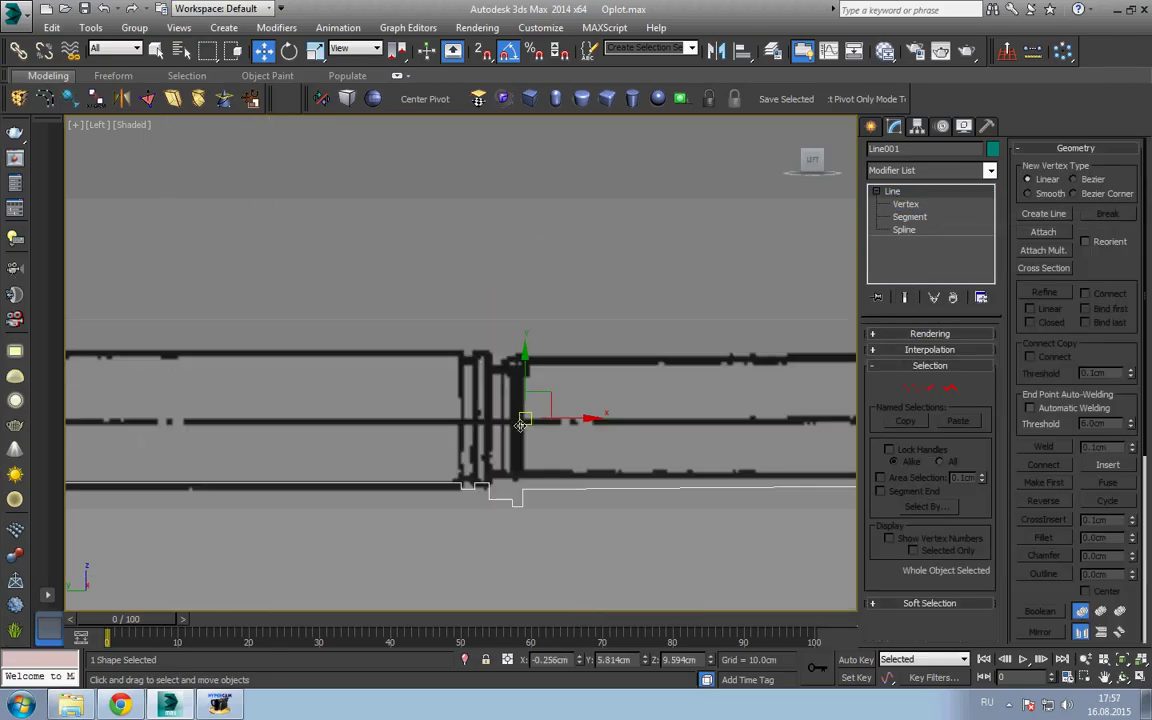
mouse_move(524, 376)
left_mouse_down()
mouse_move(538, 339)
mouse_move(540, 241)
left_mouse_up()
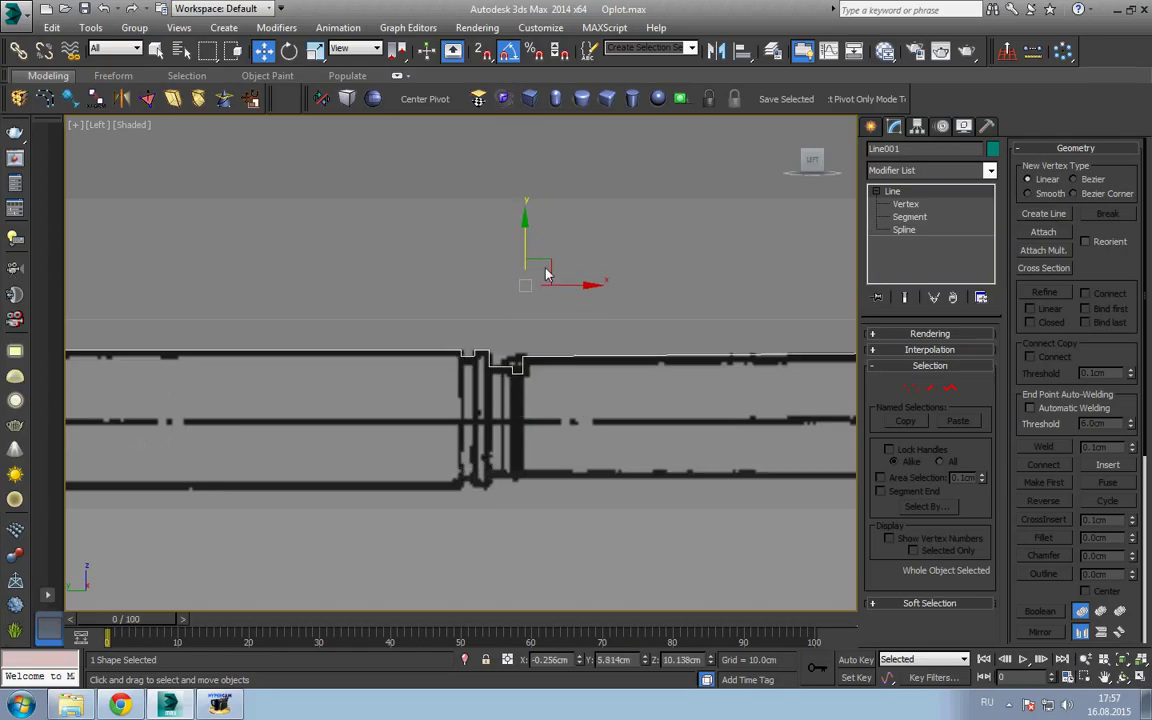
middle_click_drag(543, 407, 737, 407)
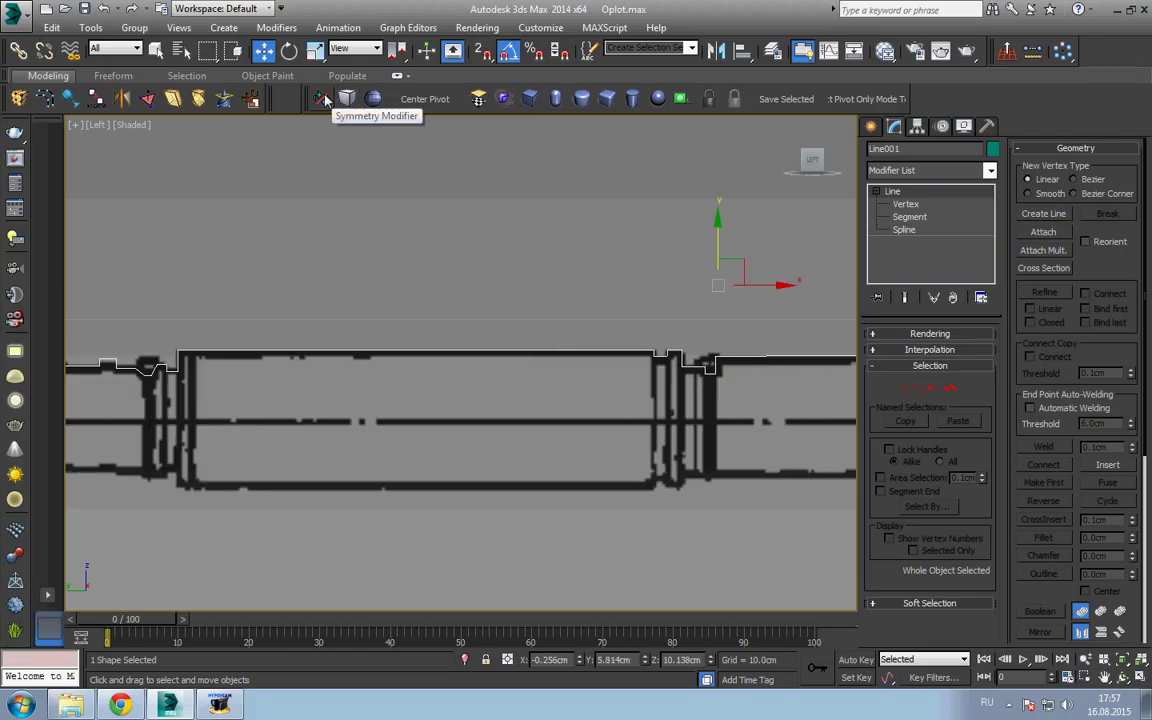
left_click(430, 100)
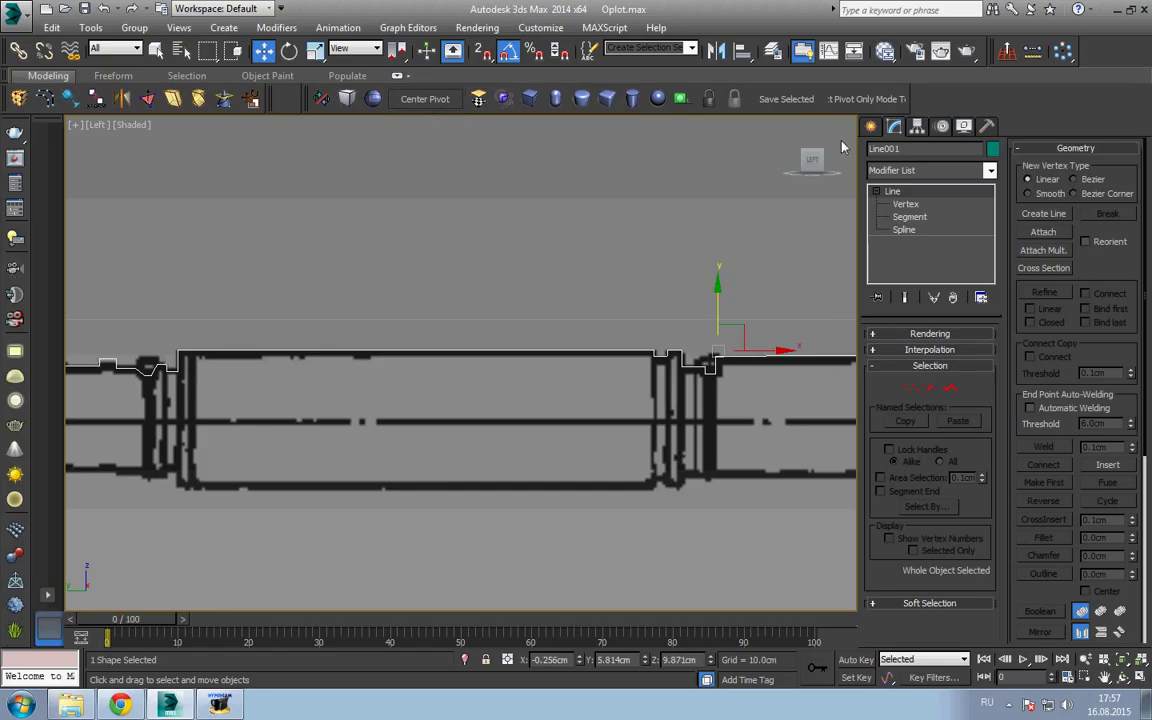
- Apply Lathe with X direction and drag the axis down to widen the tube
left_click(96, 98)
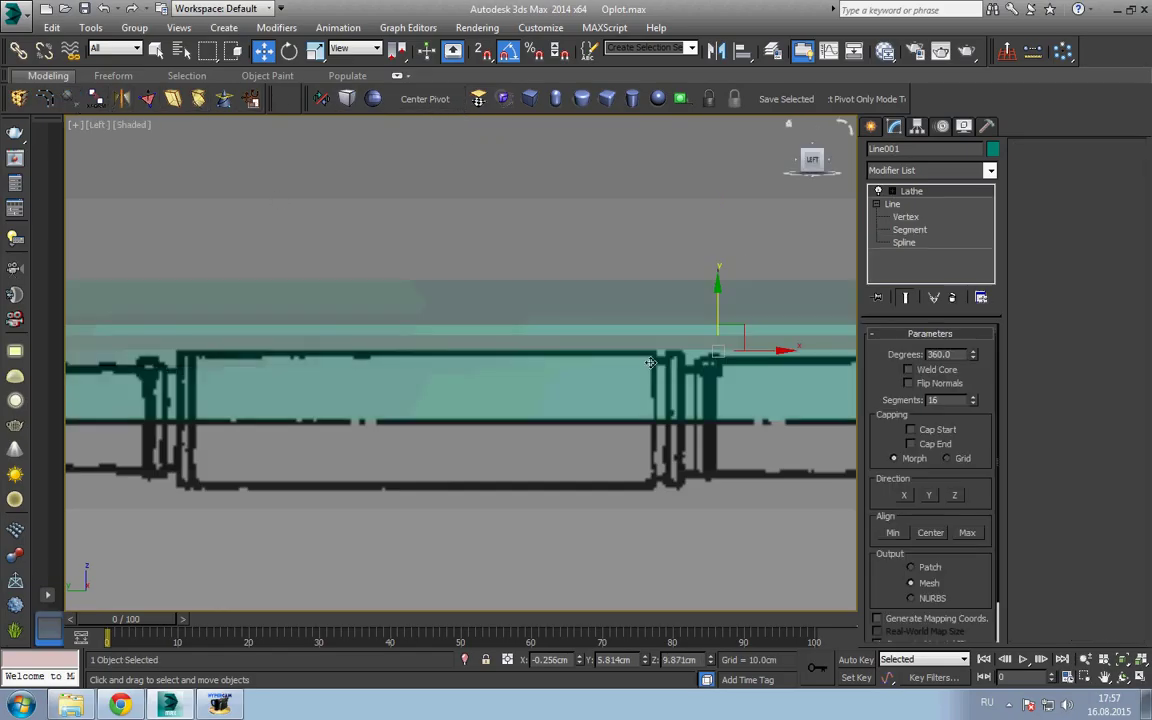
left_click(903, 497)
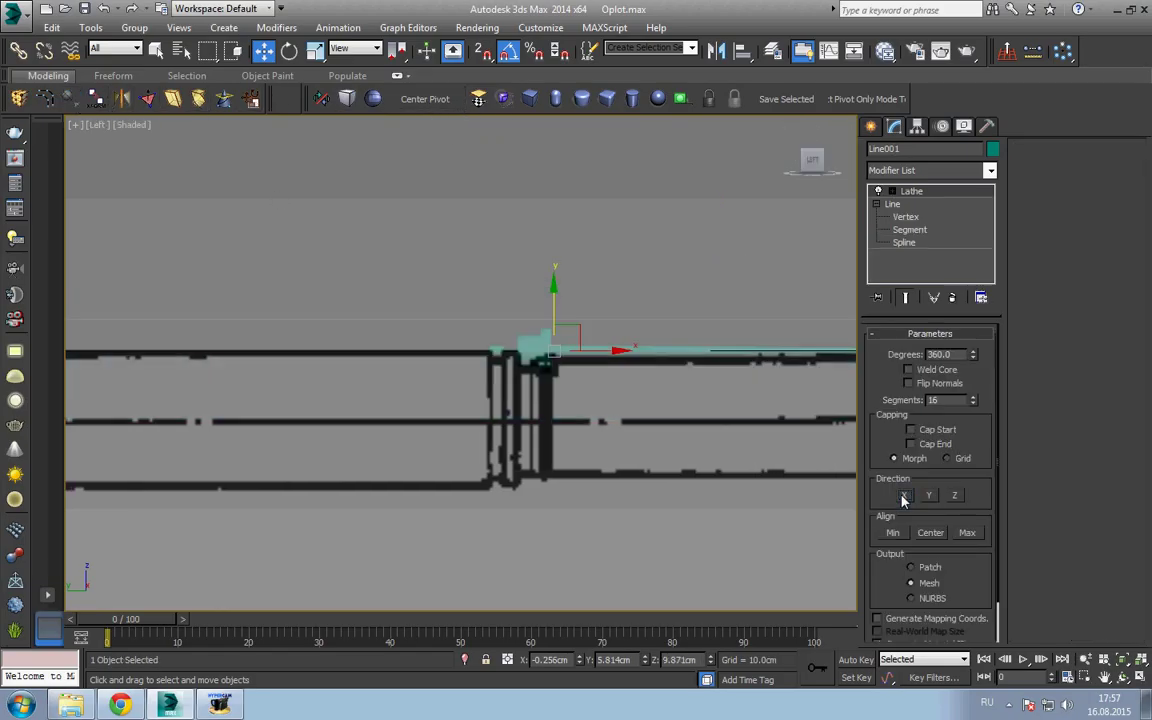
left_click(954, 497)
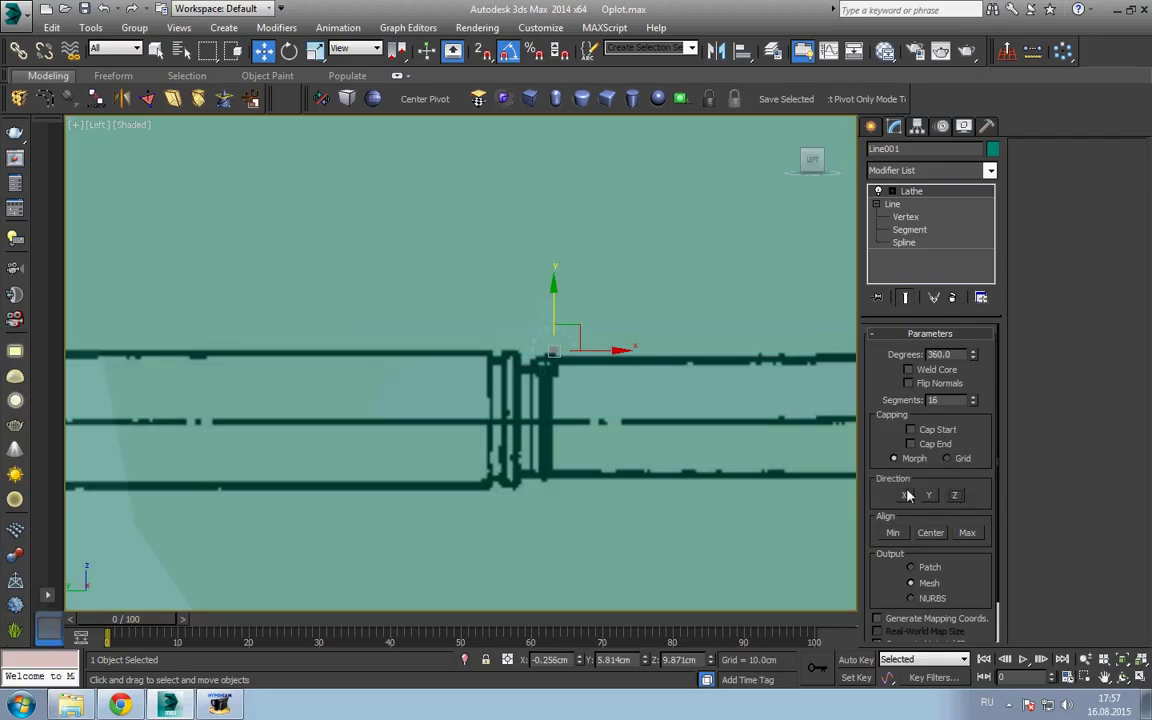
left_click(906, 496)
middle_click_drag(641, 424, 645, 432)
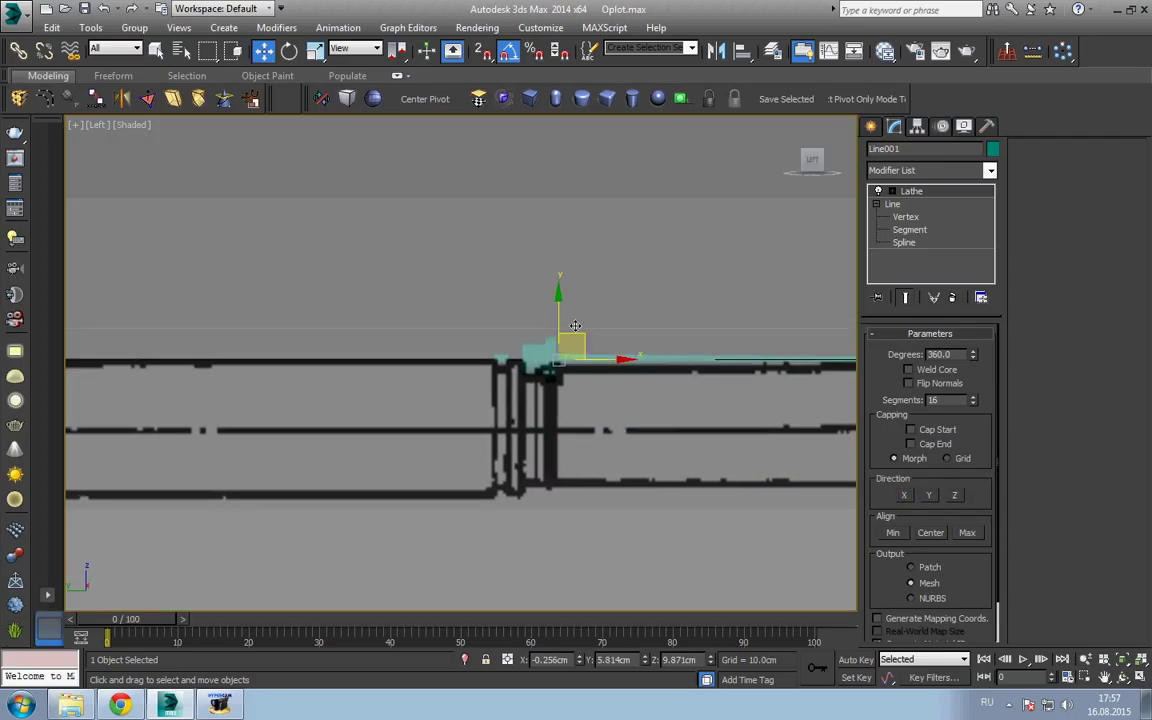
left_click_drag(557, 305, 557, 376)
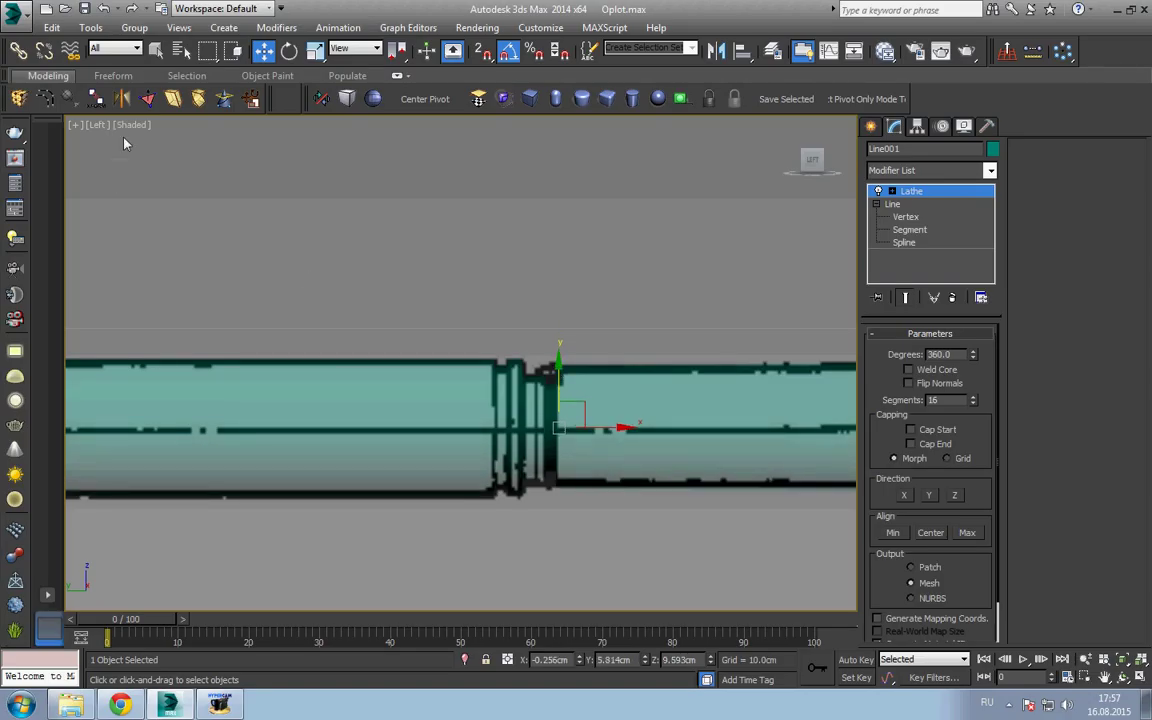
- Switch the viewport display to Edged Faces
right_click(172, 160)
left_click(96, 145)
left_click(128, 125)
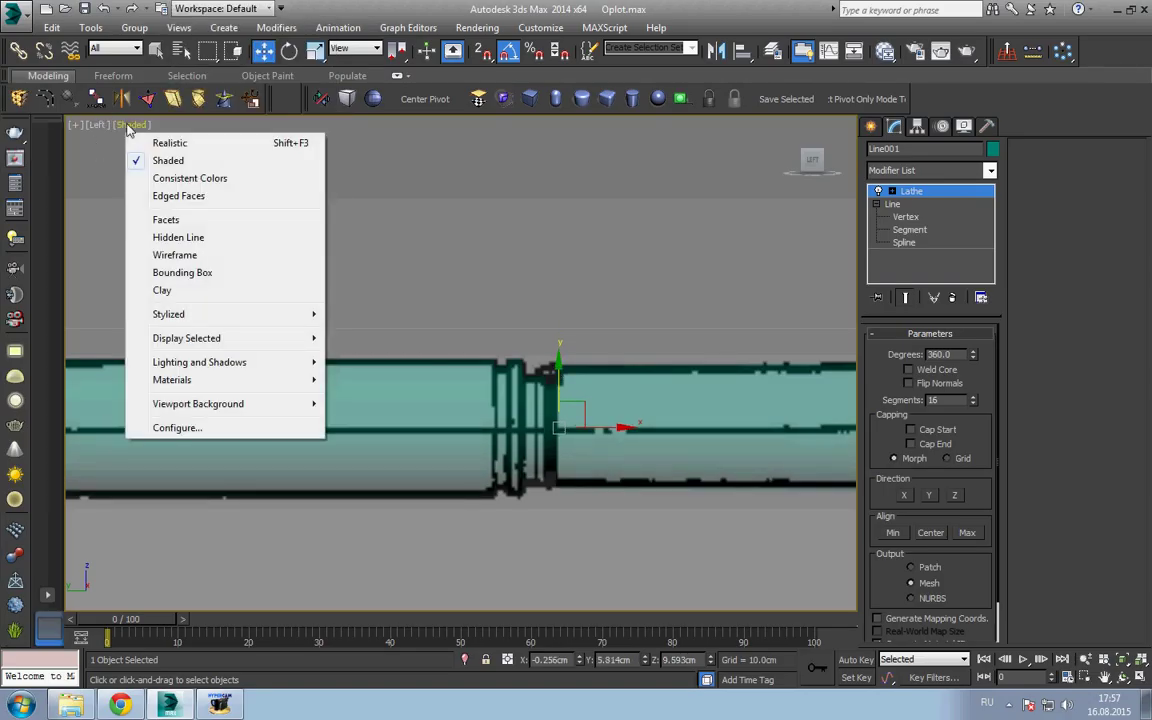
left_click(178, 195)
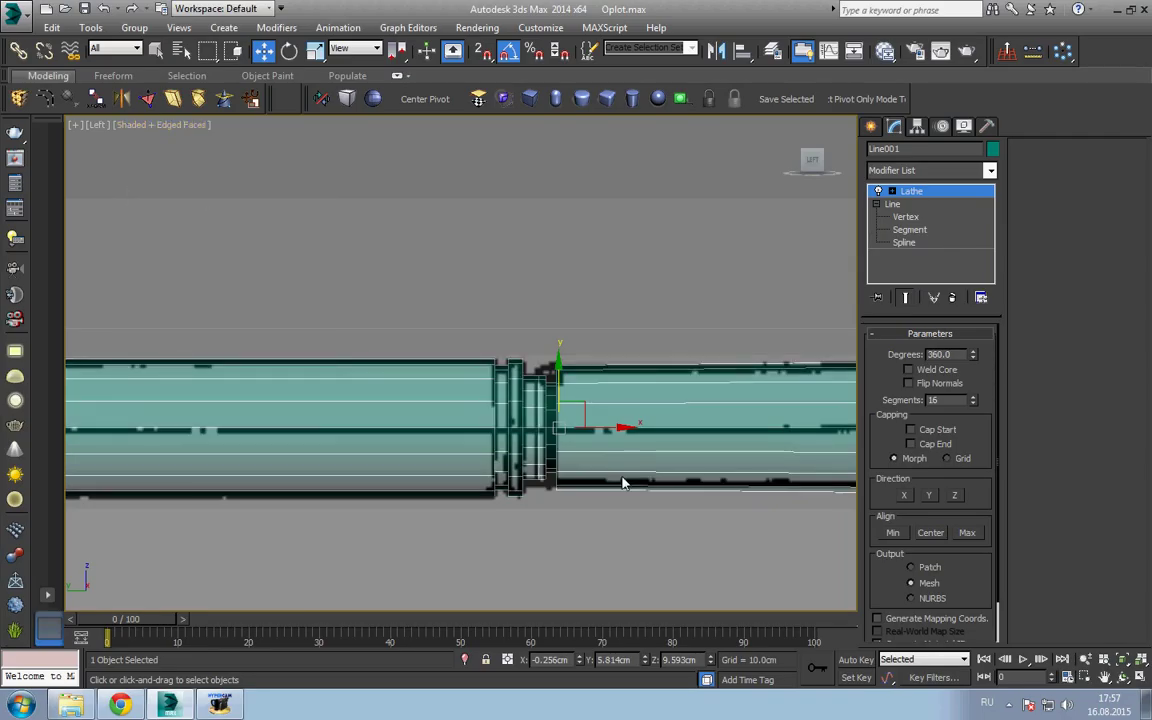
- Zoom and pan along the tube, then view it from the Top
scroll(578, 445, "up", 5)
scroll(578, 445, "up", 2)
scroll(632, 473, "down", 8)
scroll(586, 452, "up", 2)
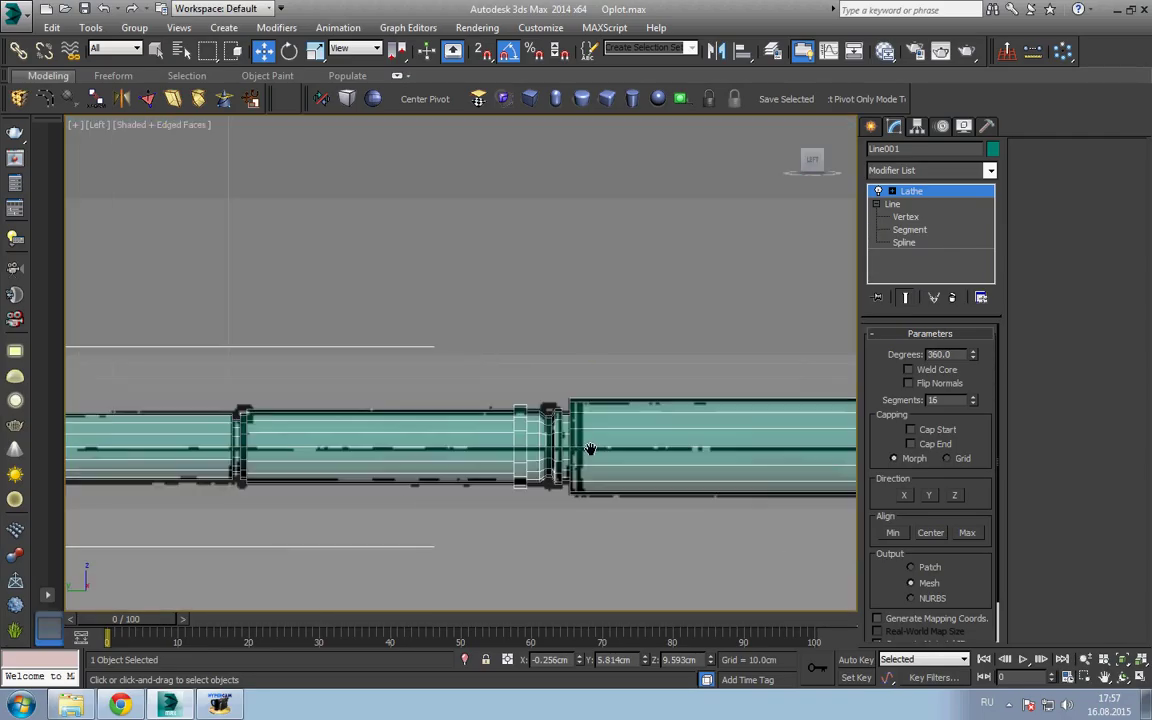
scroll(597, 454, "up", 2)
scroll(597, 454, "down", 1)
scroll(676, 457, "down", 3)
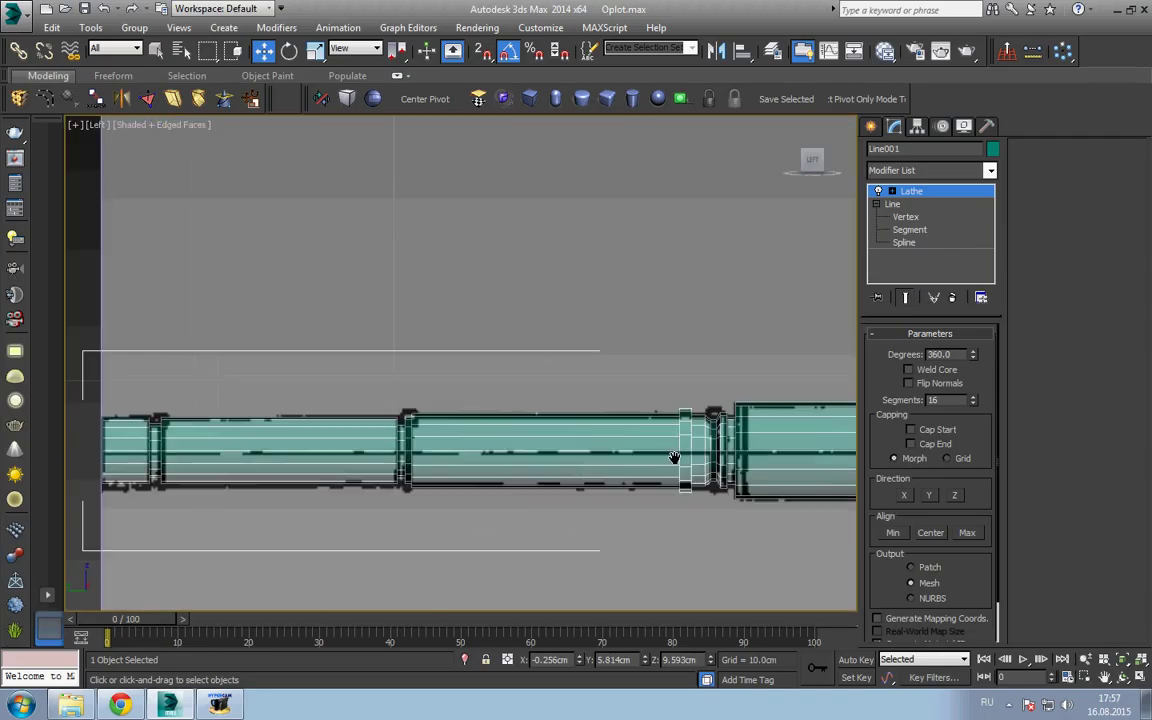
middle_click_drag(676, 457, 445, 440)
scroll(578, 457, "up", 1)
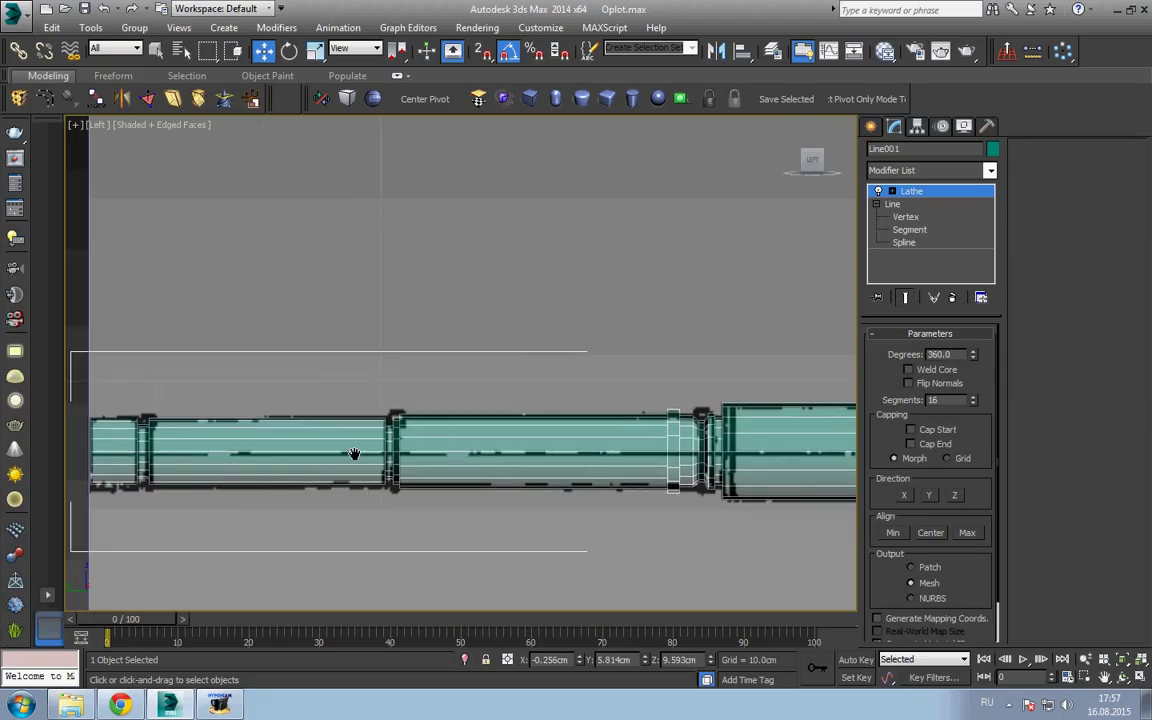
scroll(578, 457, "up", 2)
scroll(560, 463, "up", 1)
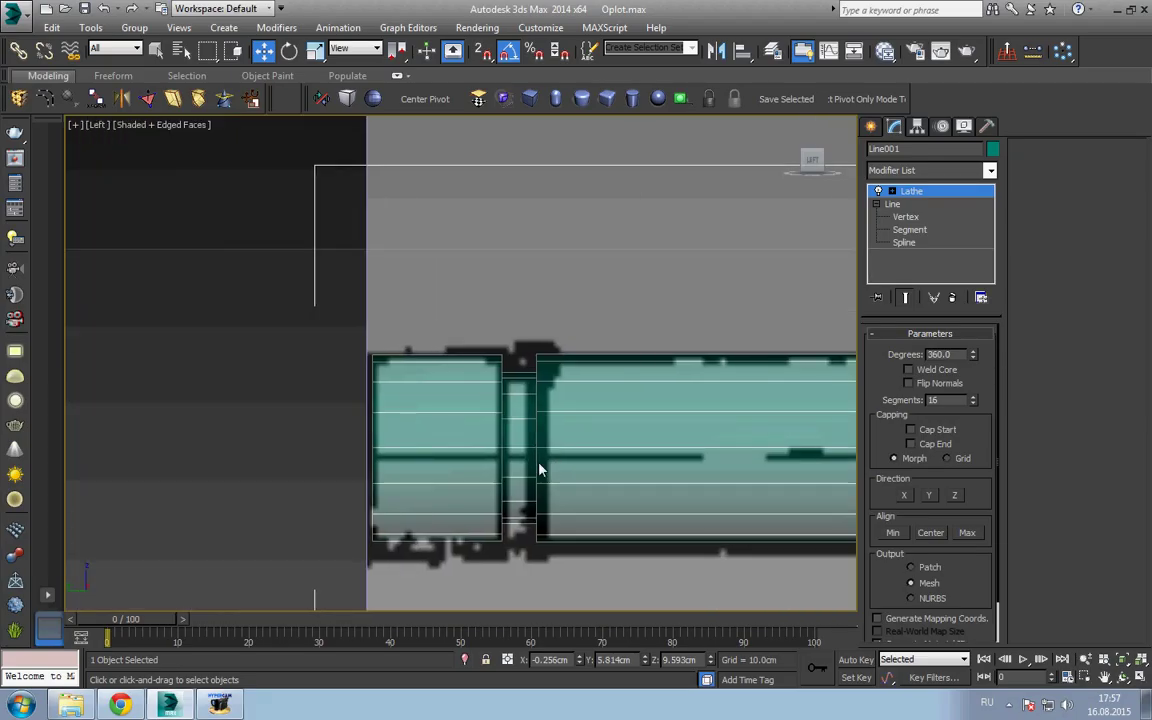
key("t")
scroll(465, 383, "down", 3)
- Drag the lathe axis along X toward 0.0 cm and inspect the tube
scroll(475, 400, "up", 2)
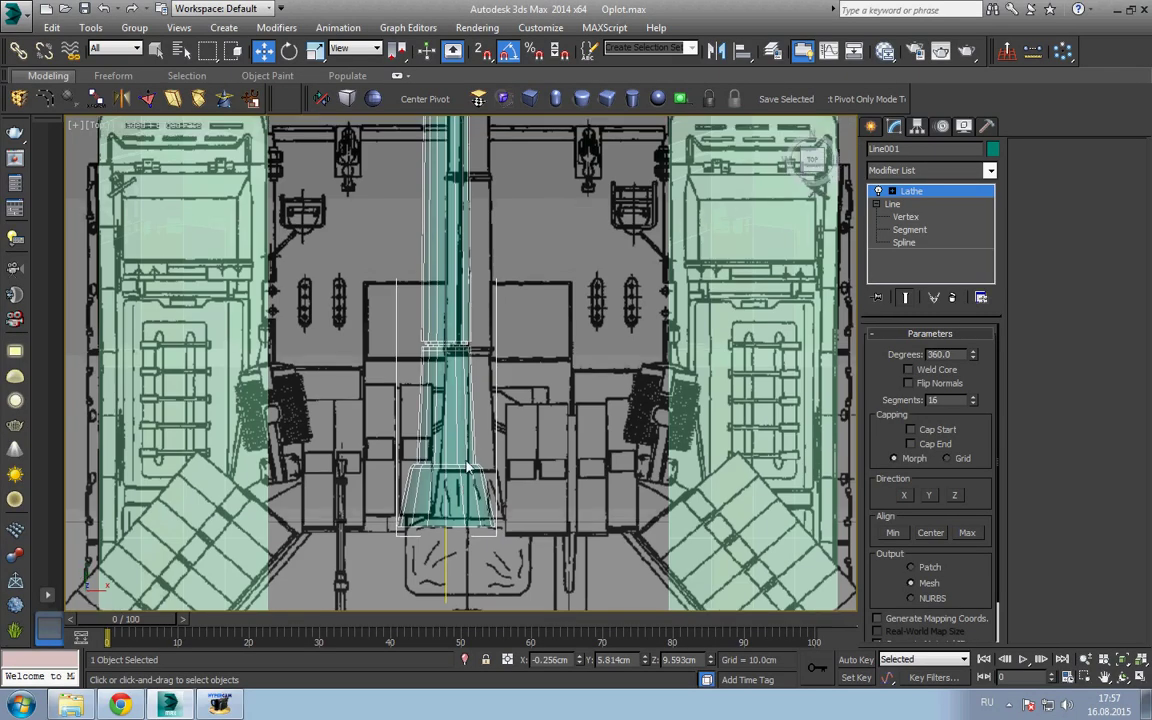
scroll(485, 430, "up", 2)
scroll(500, 465, "up", 2)
scroll(503, 471, "up", 2)
scroll(503, 471, "up", 2)
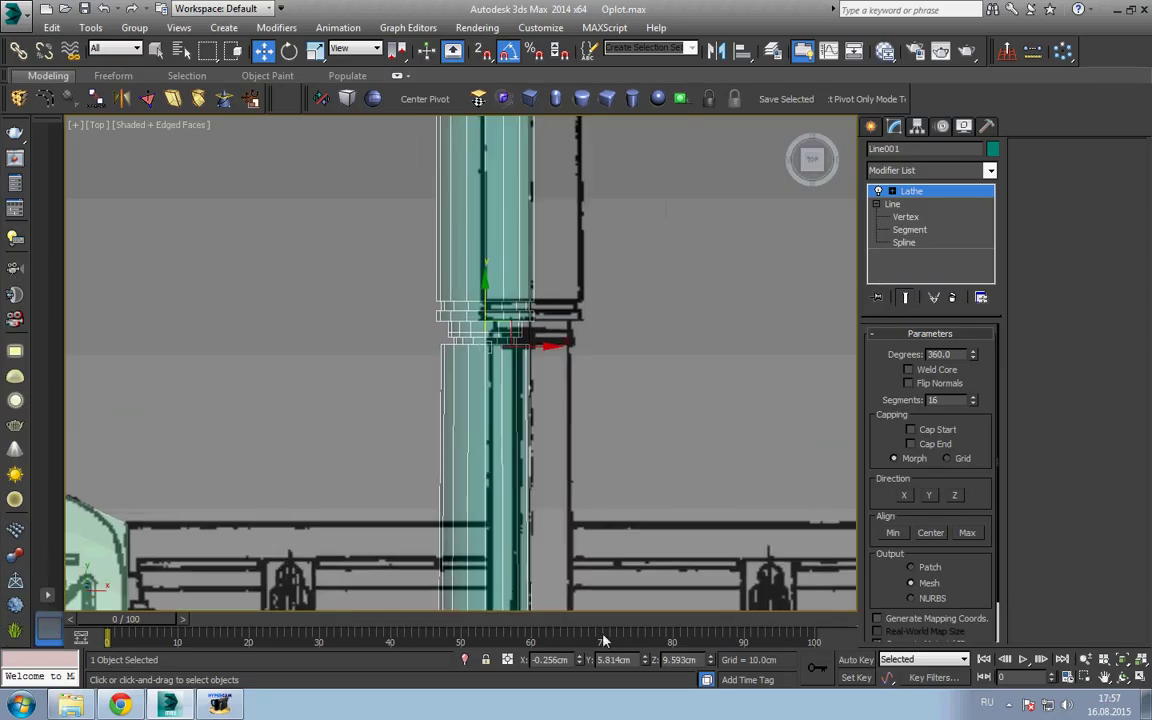
left_click_drag(553, 400, 595, 400)
scroll(595, 400, "up", 2)
scroll(579, 450, "up", 1)
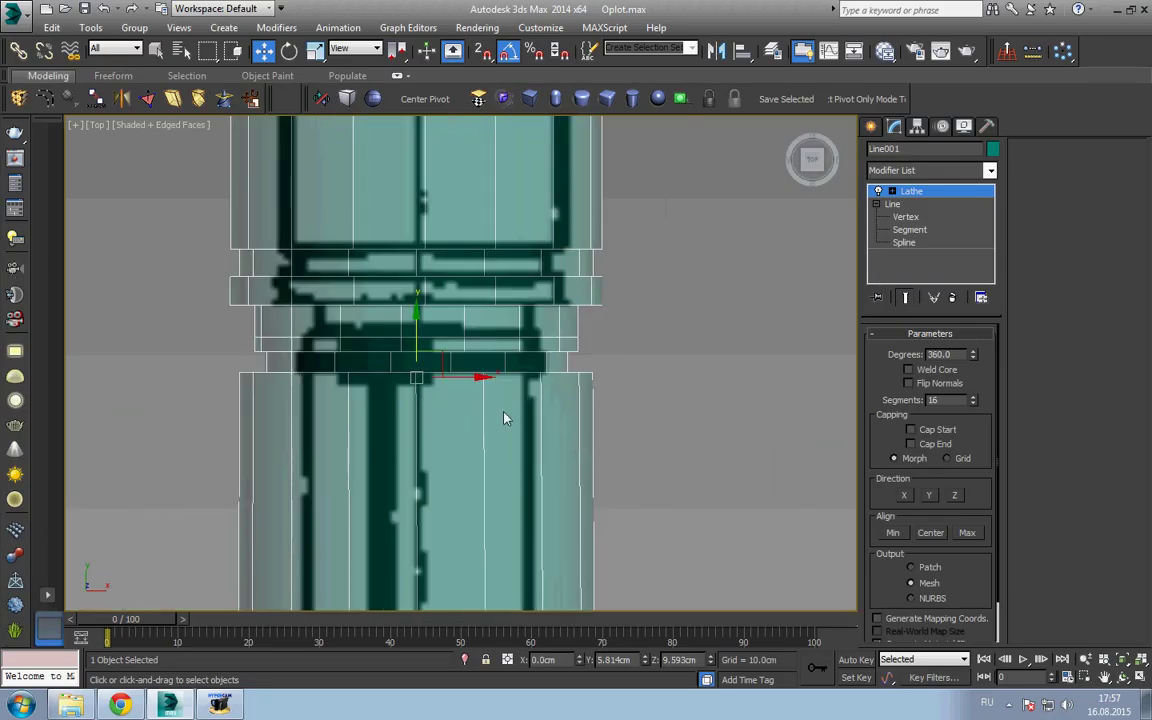
scroll(507, 417, "up", 1)
scroll(537, 465, "down", 4)
scroll(535, 465, "down", 2)
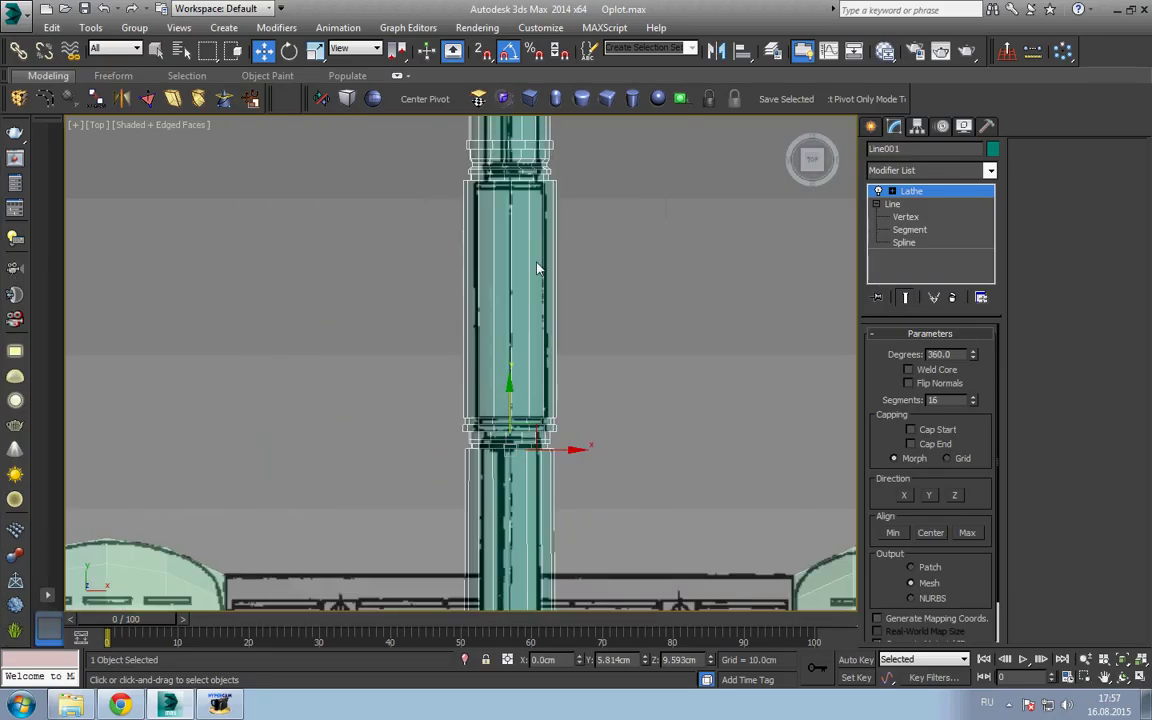
mouse_move(540, 265)
middle_mouse_down()
mouse_move(542, 198)
mouse_move(519, 315)
middle_mouse_up()
scroll(519, 315, "up", 2)
scroll(527, 445, "up", 2)
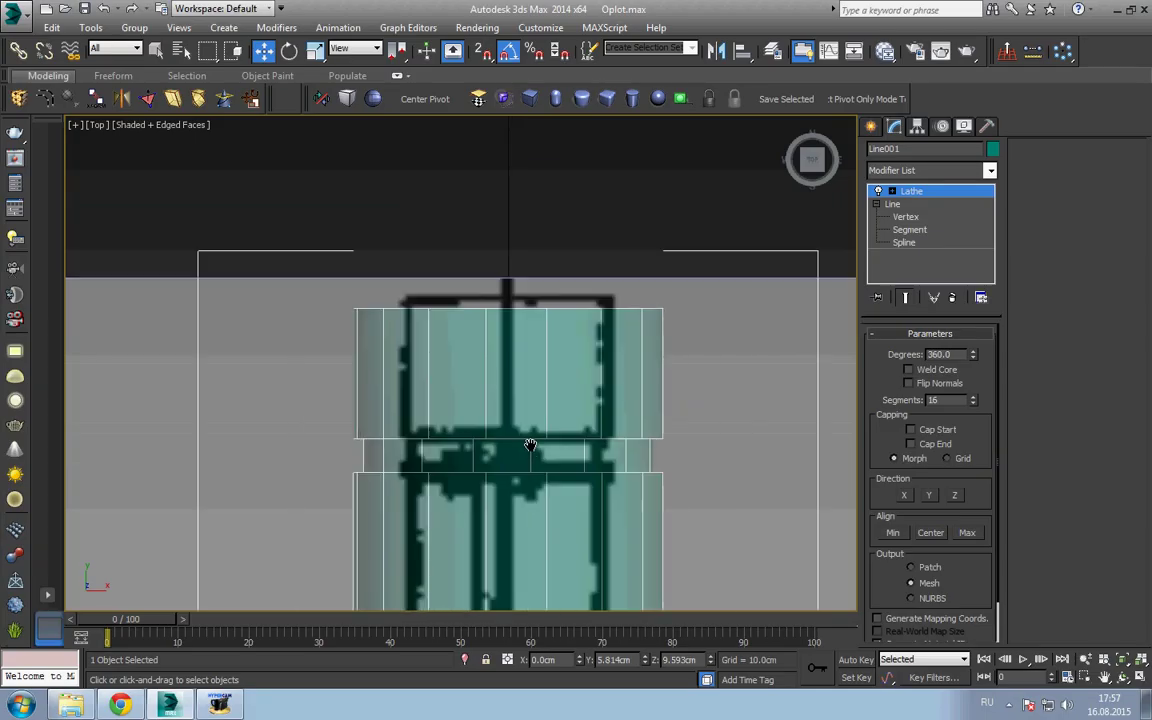
scroll(531, 455, "down", 2)
scroll(531, 455, "up", 2)
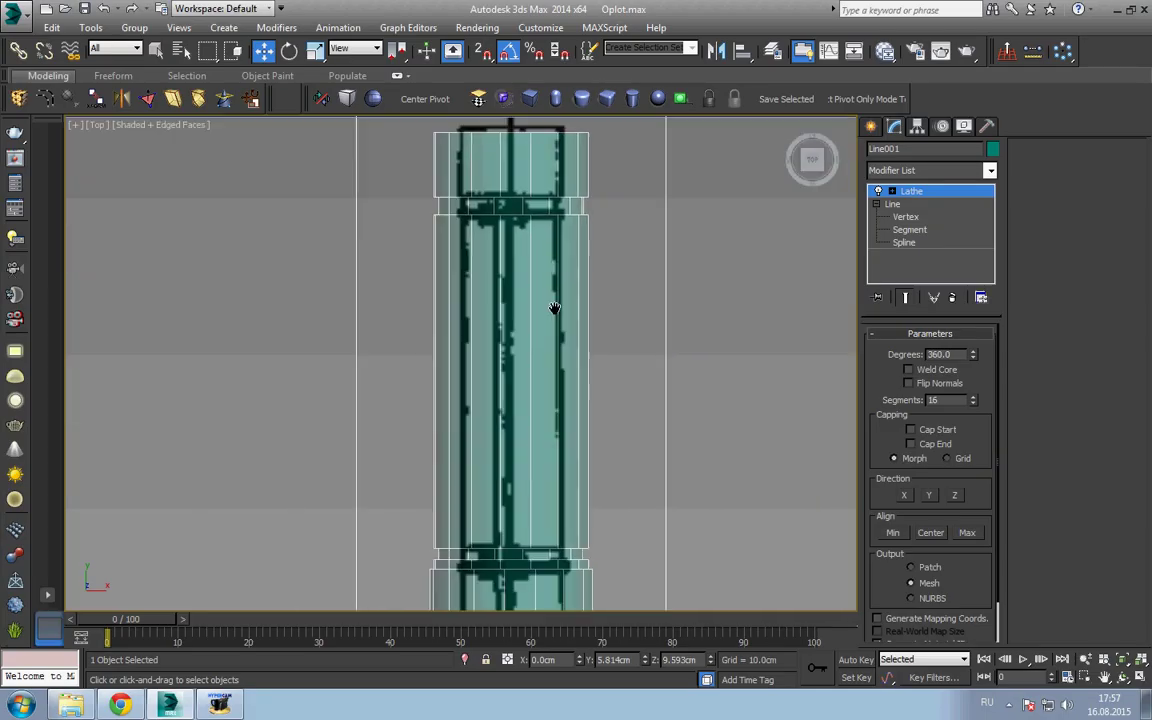
- Slide the Lathe Axis sideways, then undo to restore it at X 0.0 cm
left_click(895, 193)
scroll(511, 248, "down", 1)
scroll(494, 394, "down", 2)
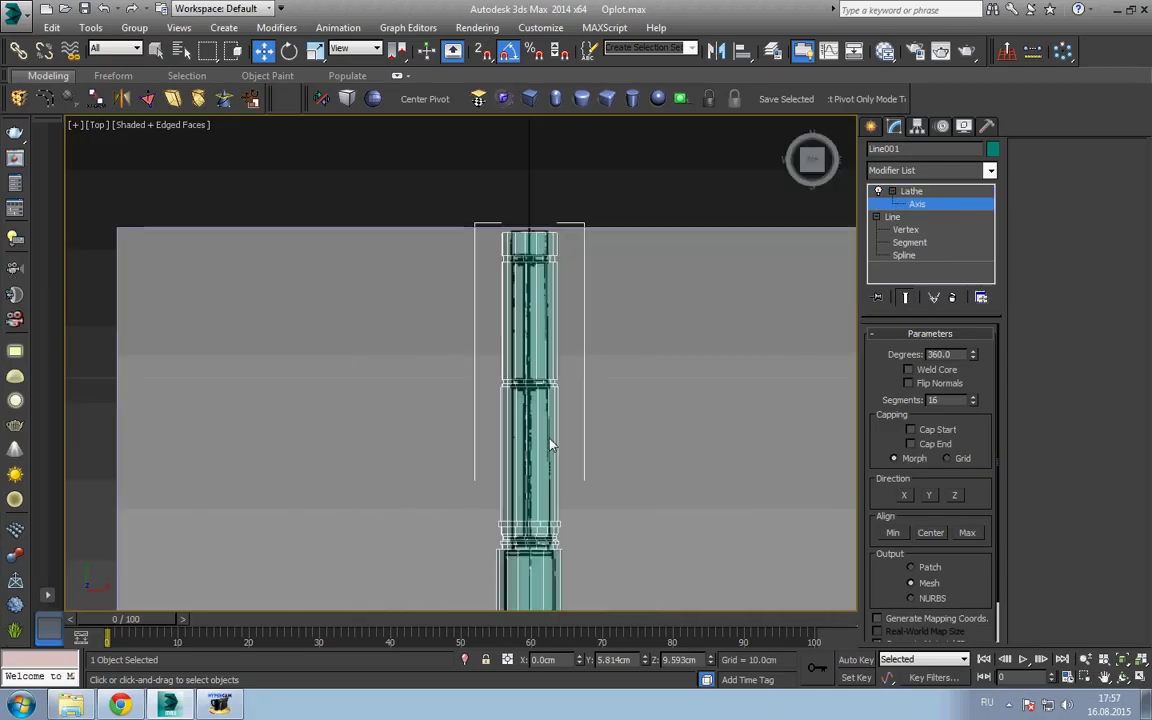
scroll(494, 394, "down", 2)
scroll(537, 472, "up", 2)
scroll(373, 274, "up", 2)
scroll(420, 330, "up", 2)
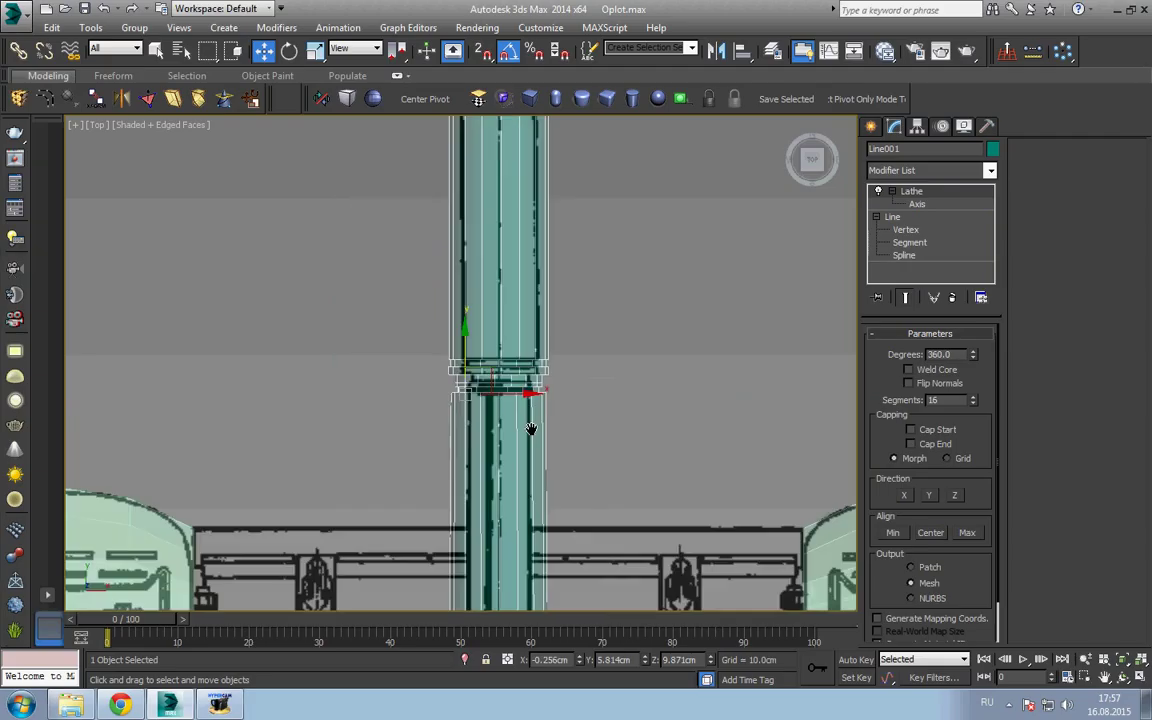
scroll(460, 390, "up", 2)
mouse_move(434, 373)
left_mouse_down()
mouse_move(425, 375)
mouse_move(568, 379)
mouse_move(484, 375)
left_mouse_up()
left_click(921, 204)
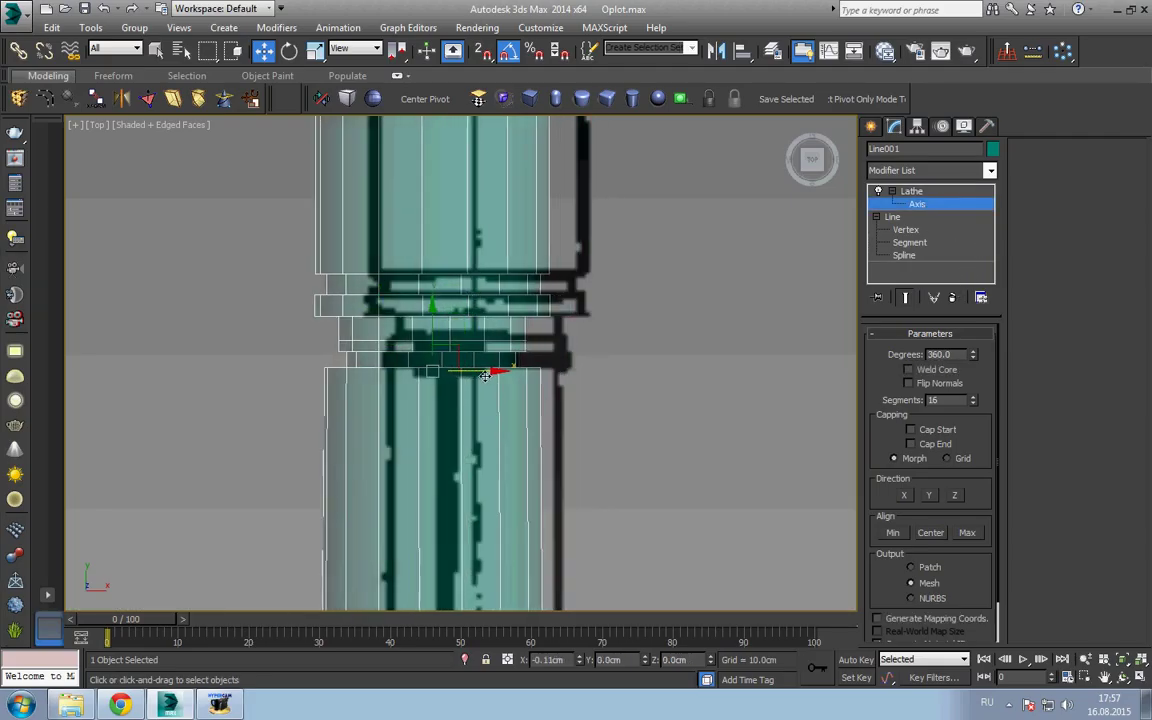
key("ctrl+z")
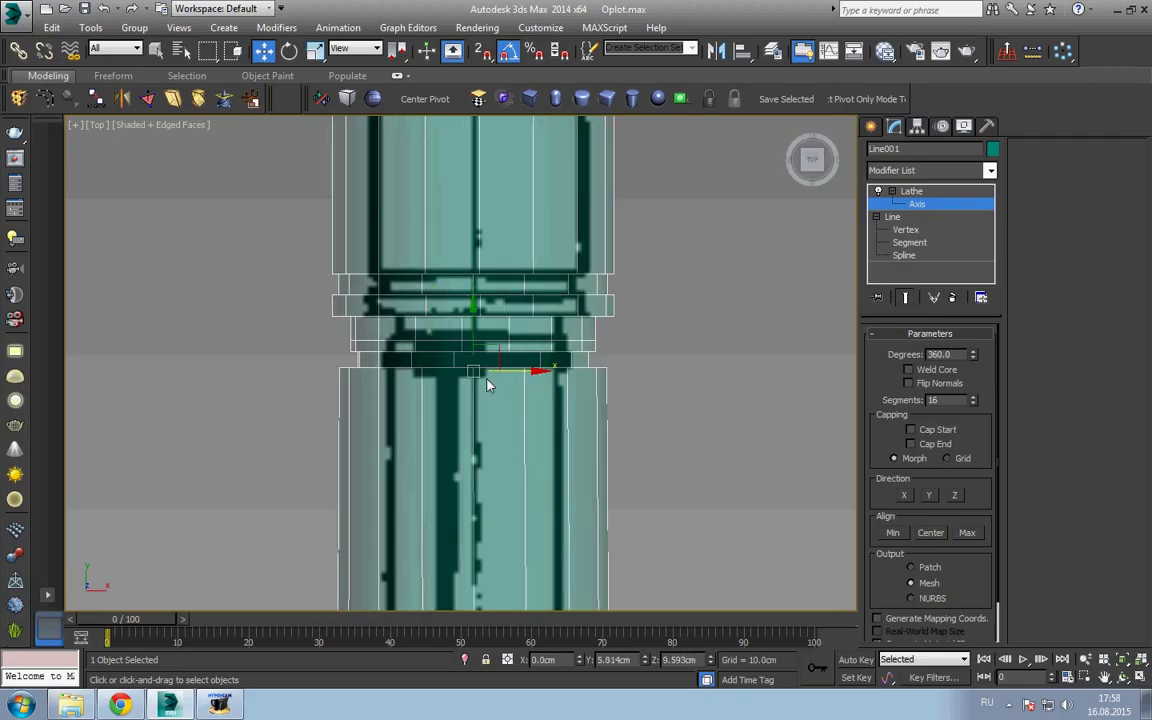
- In the Front view, turn off Lathe and center the shape's pivot in Pivot Only mode
key("f")
scroll(541, 421, "up", 2)
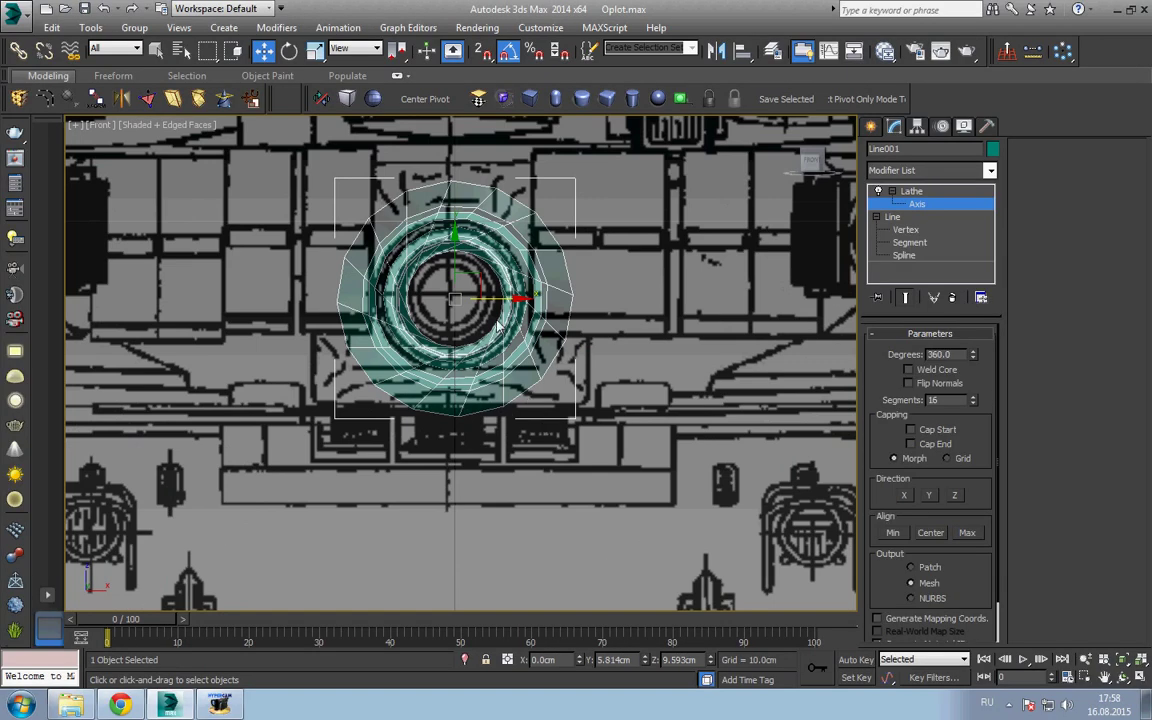
scroll(550, 440, "up", 3)
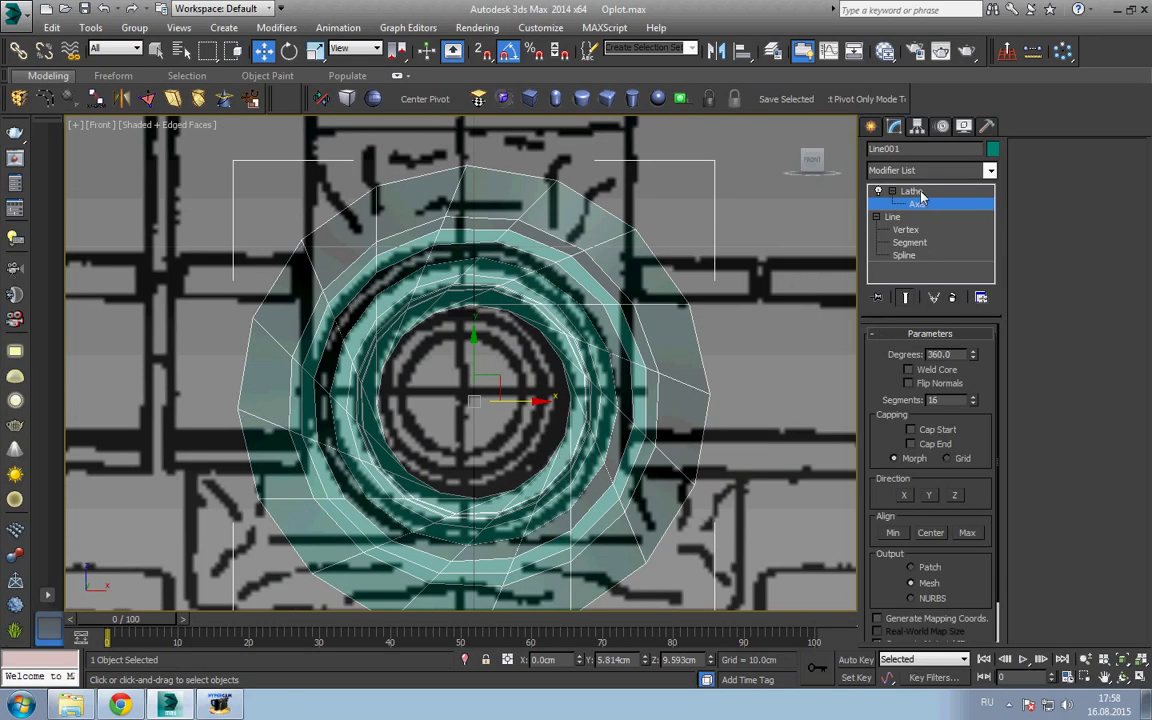
left_click(879, 192)
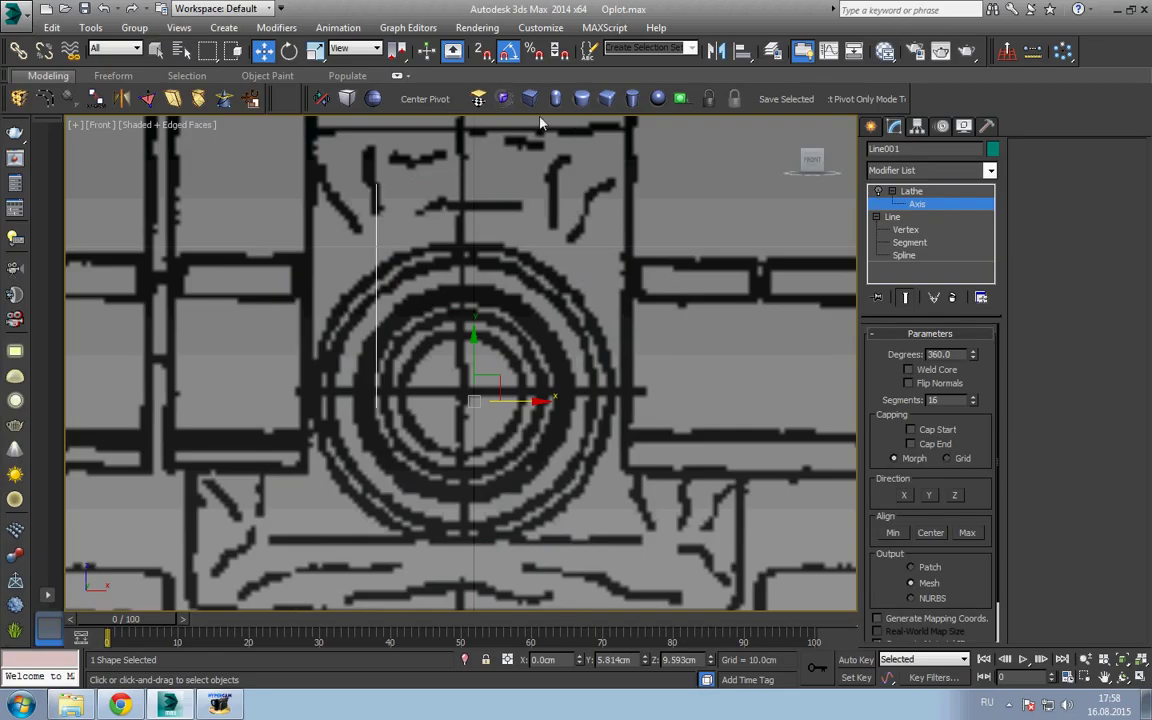
left_click(419, 100)
left_click(419, 104)
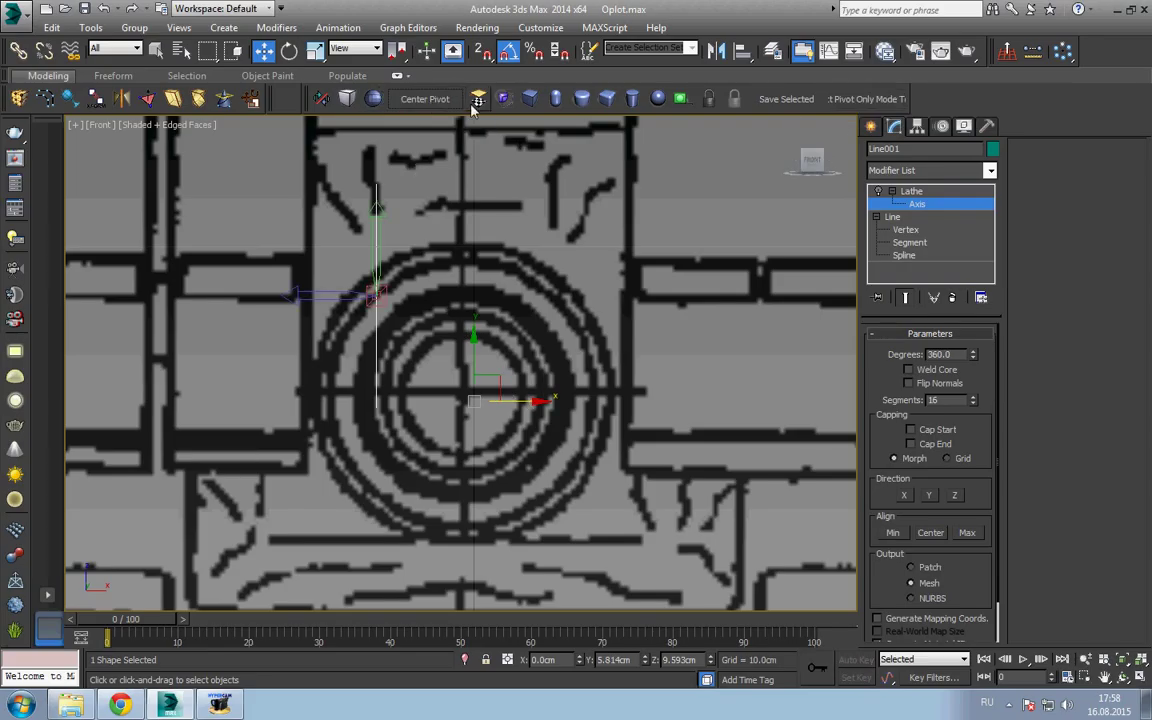
left_click(866, 99)
- Move the profile line right onto the gun's centre line and reselect Lathe
right_click(500, 352)
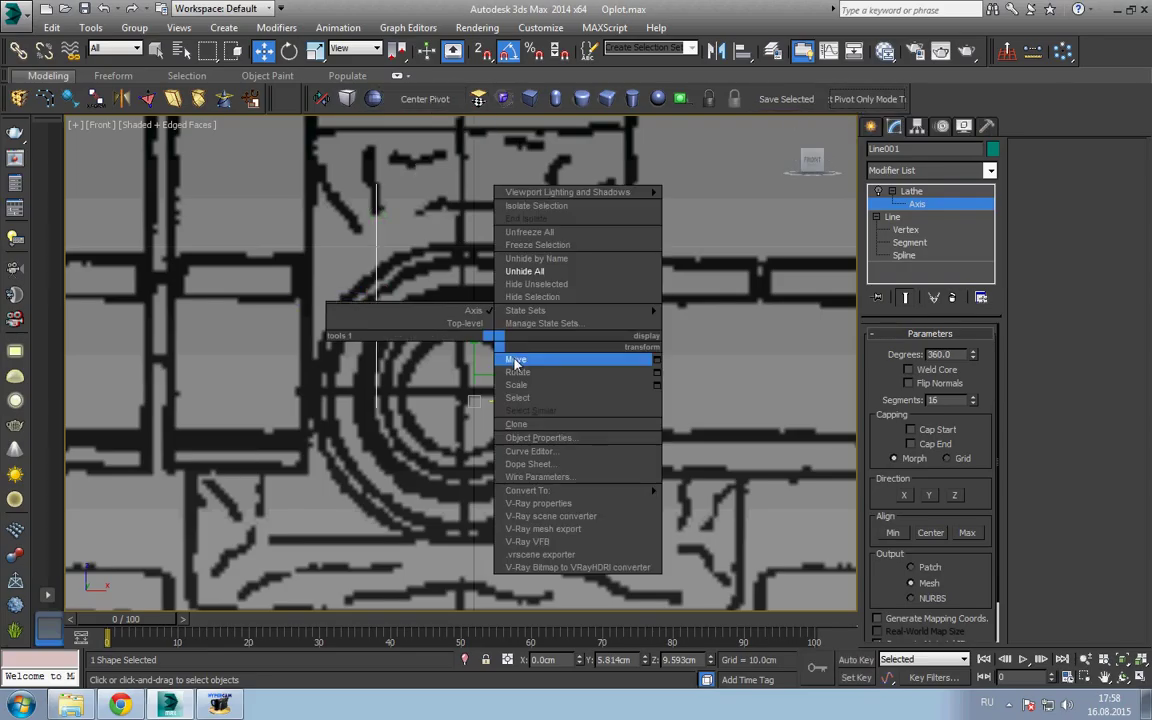
left_click(388, 370)
right_click(437, 370)
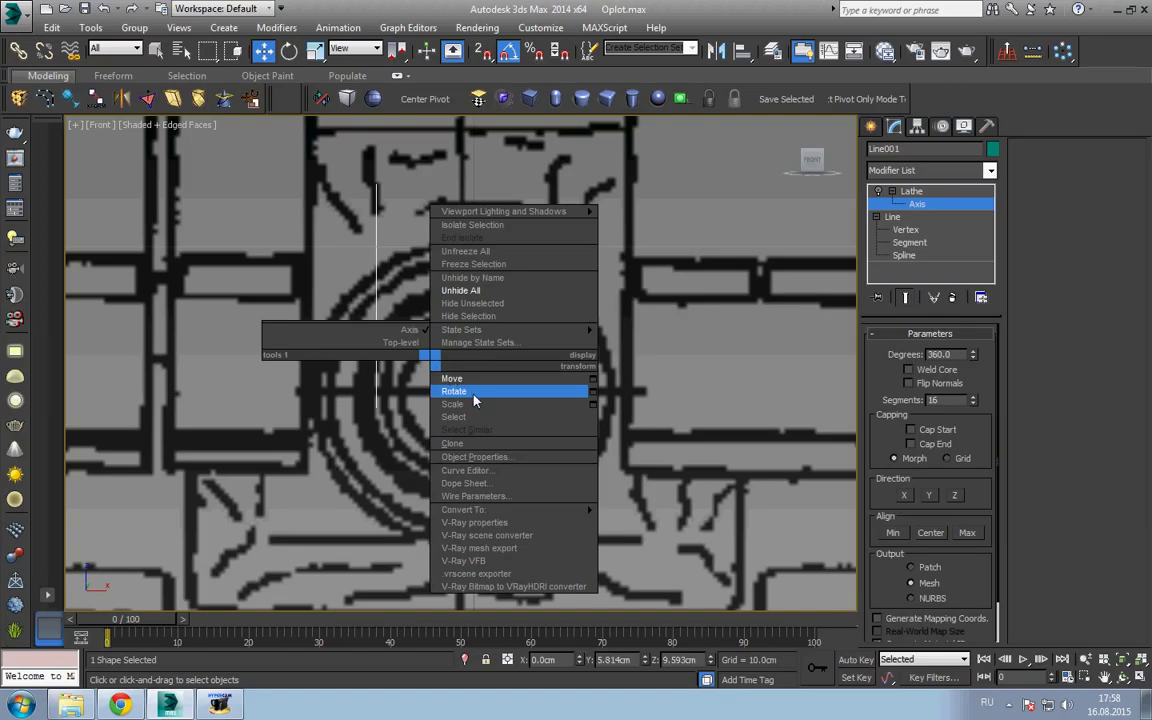
left_click(480, 388)
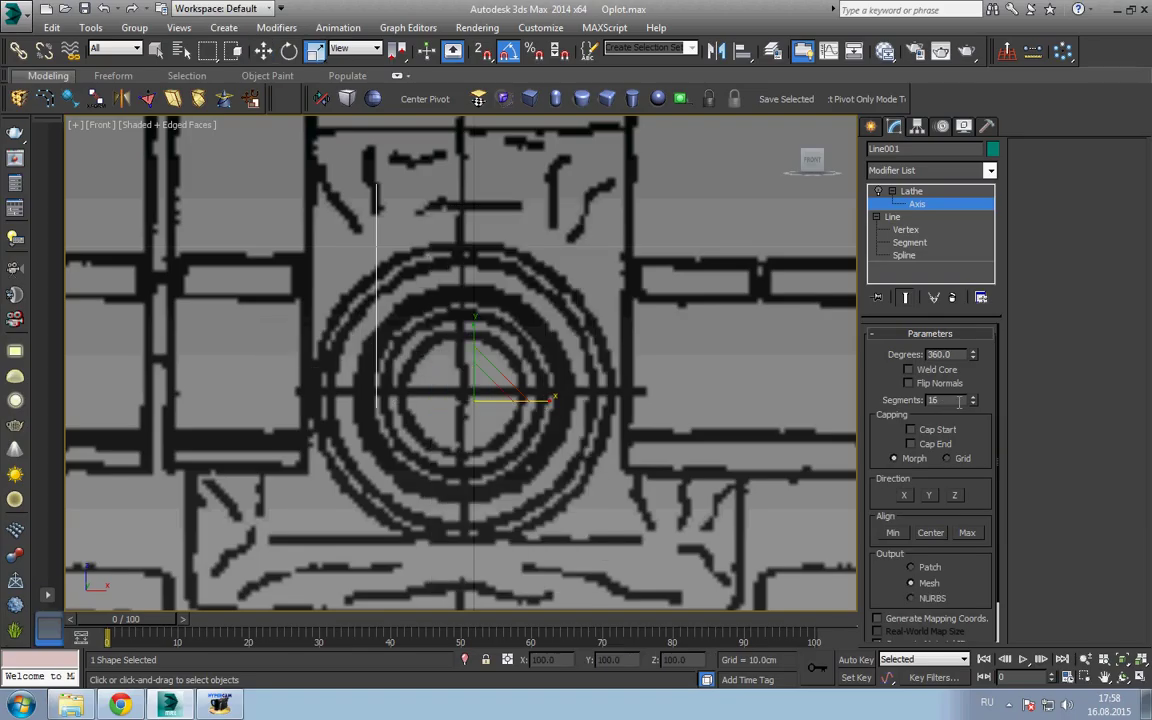
left_click(905, 217)
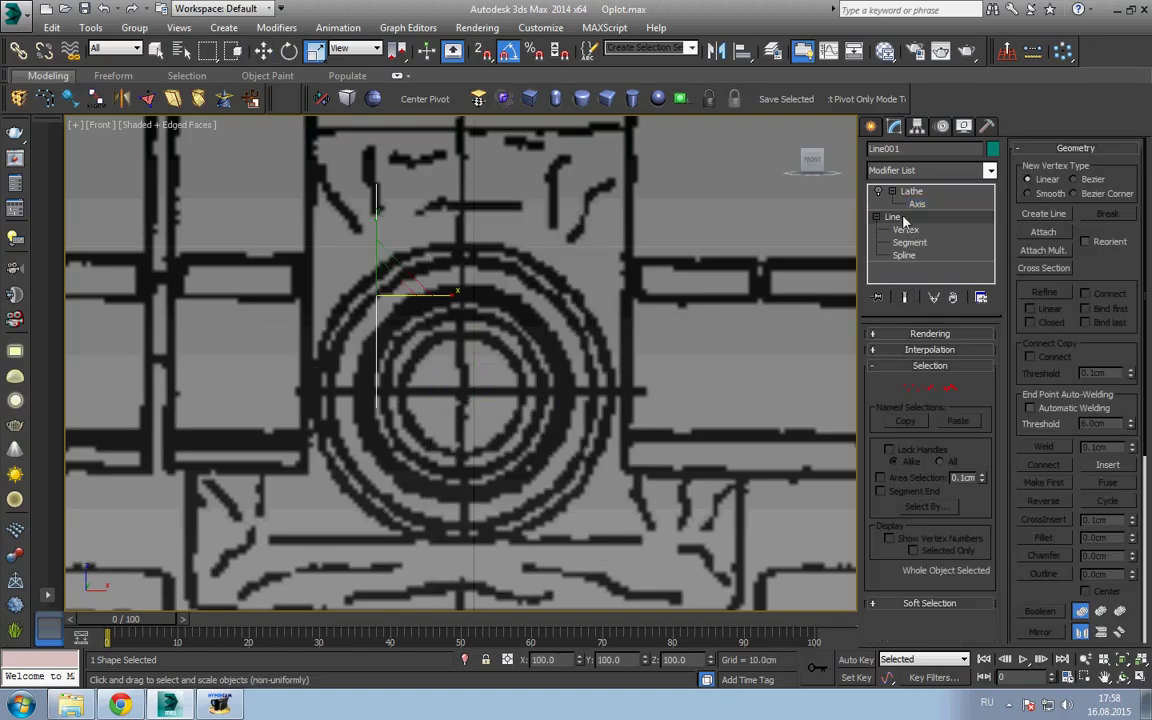
right_click(467, 307)
left_click(489, 326)
left_click_drag(440, 297, 511, 297)
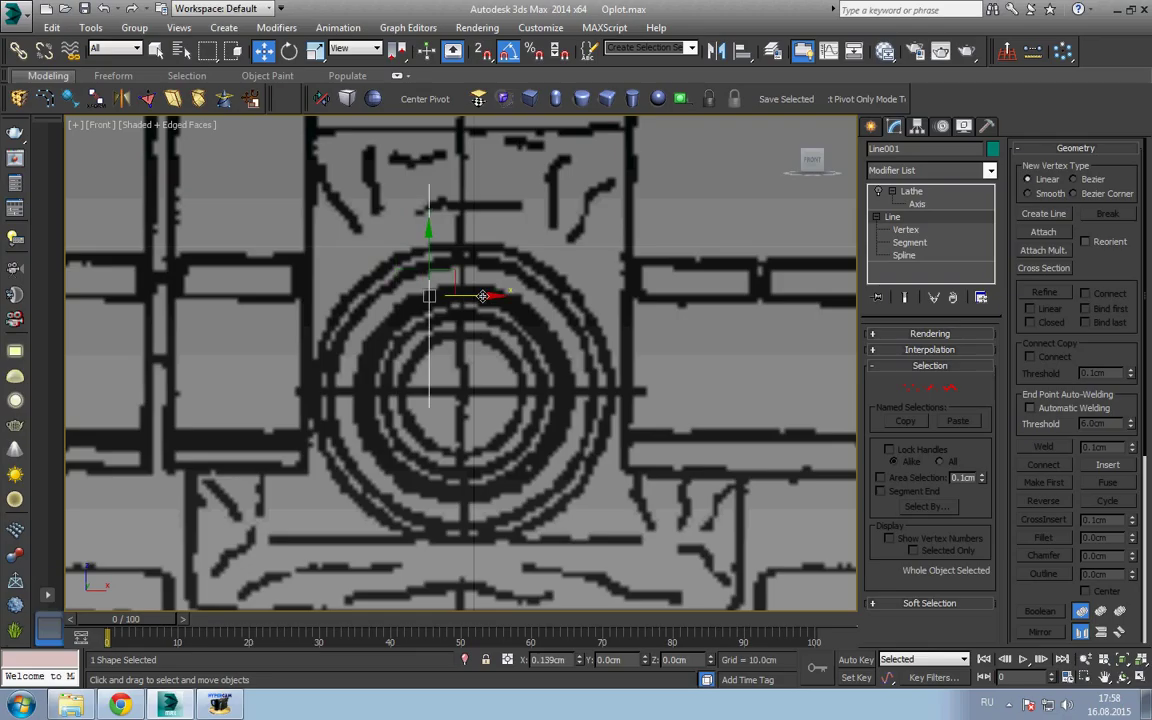
left_click(914, 192)
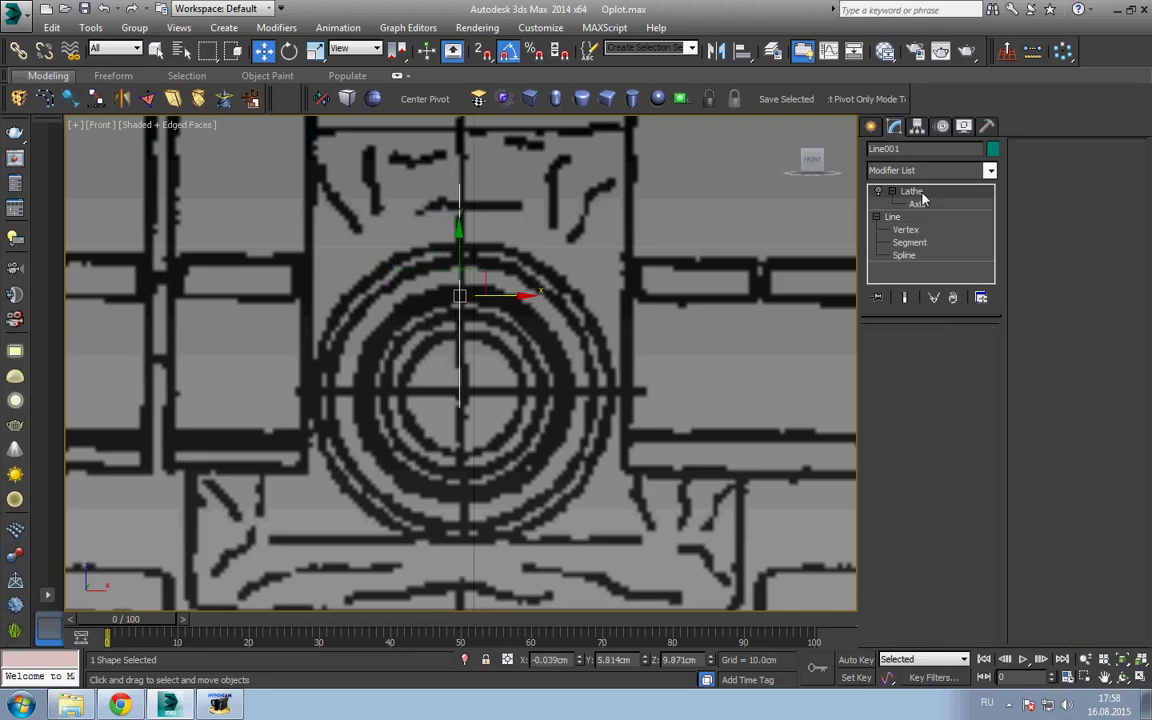
- Delete the existing Lathe modifier from Line001
scroll(556, 337, "down", 5)
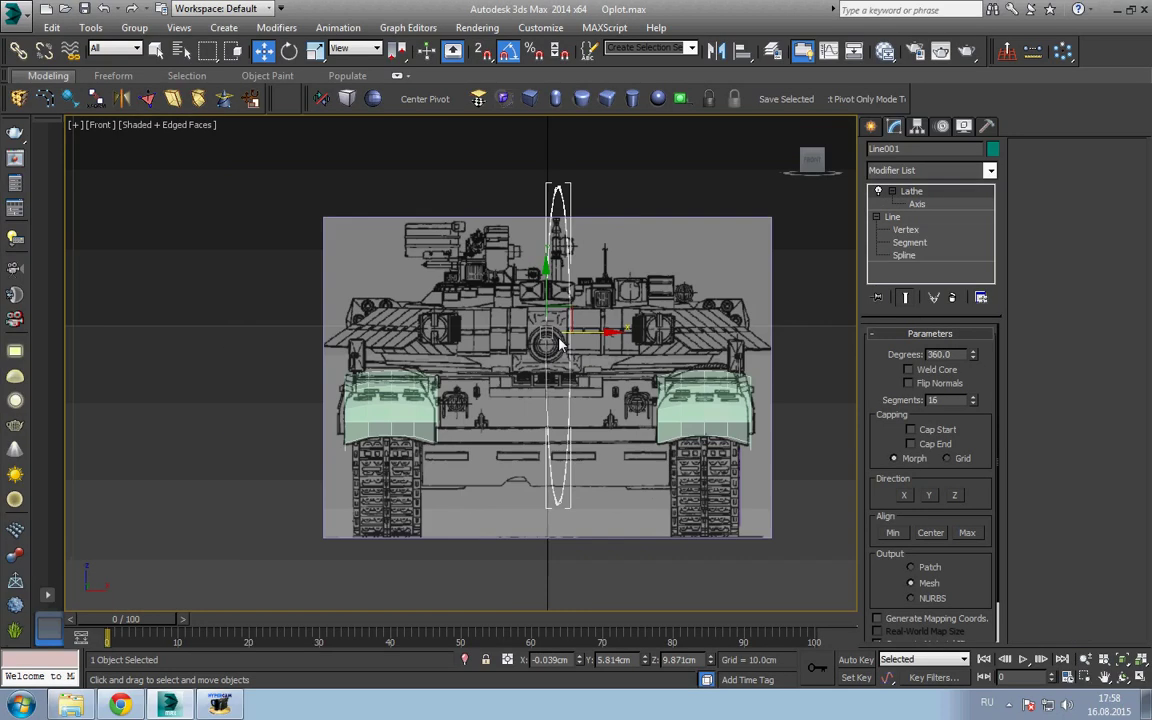
scroll(620, 290, "up", 1)
scroll(630, 283, "up", 3)
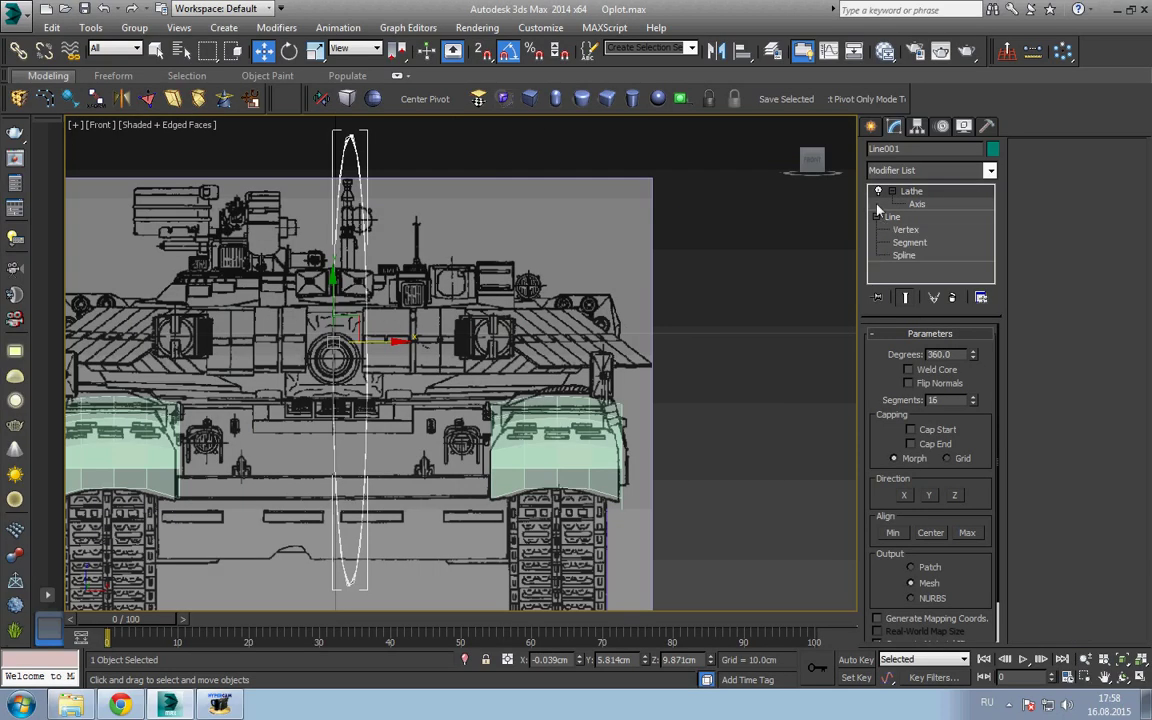
right_click(927, 200)
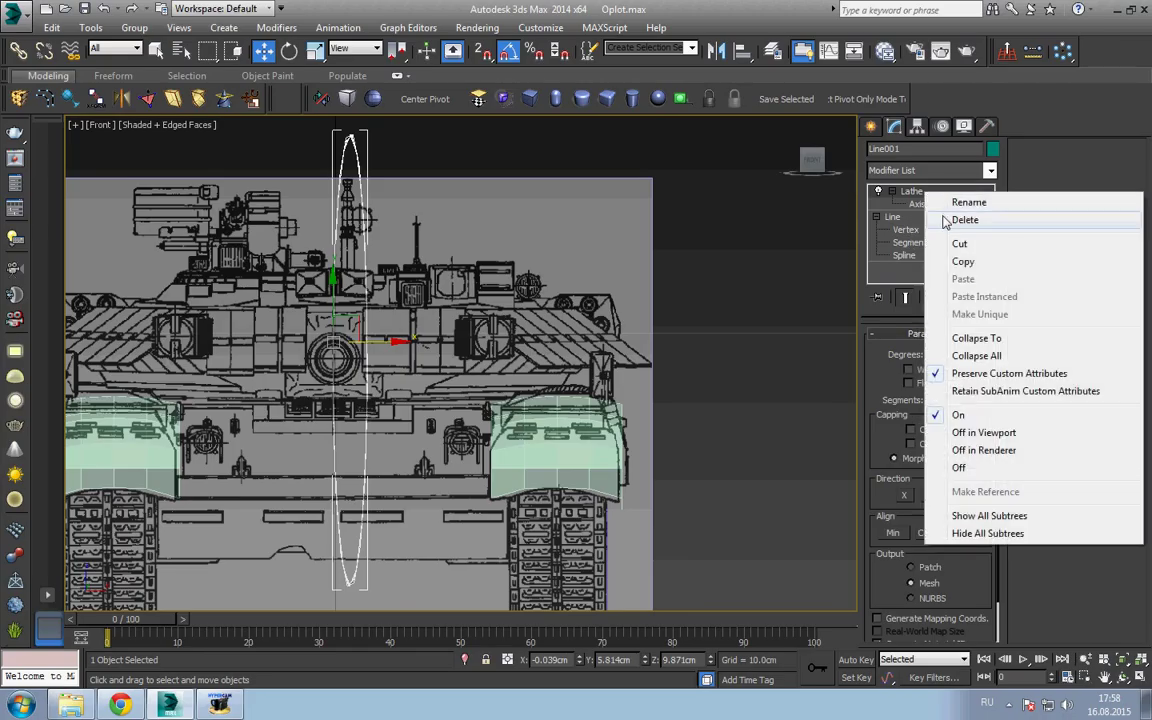
left_click(957, 221)
- Lower the profile onto the gun's bore centre and apply a fresh Lathe
scroll(460, 383, "up", 2)
scroll(460, 383, "up", 3)
scroll(460, 383, "up", 3)
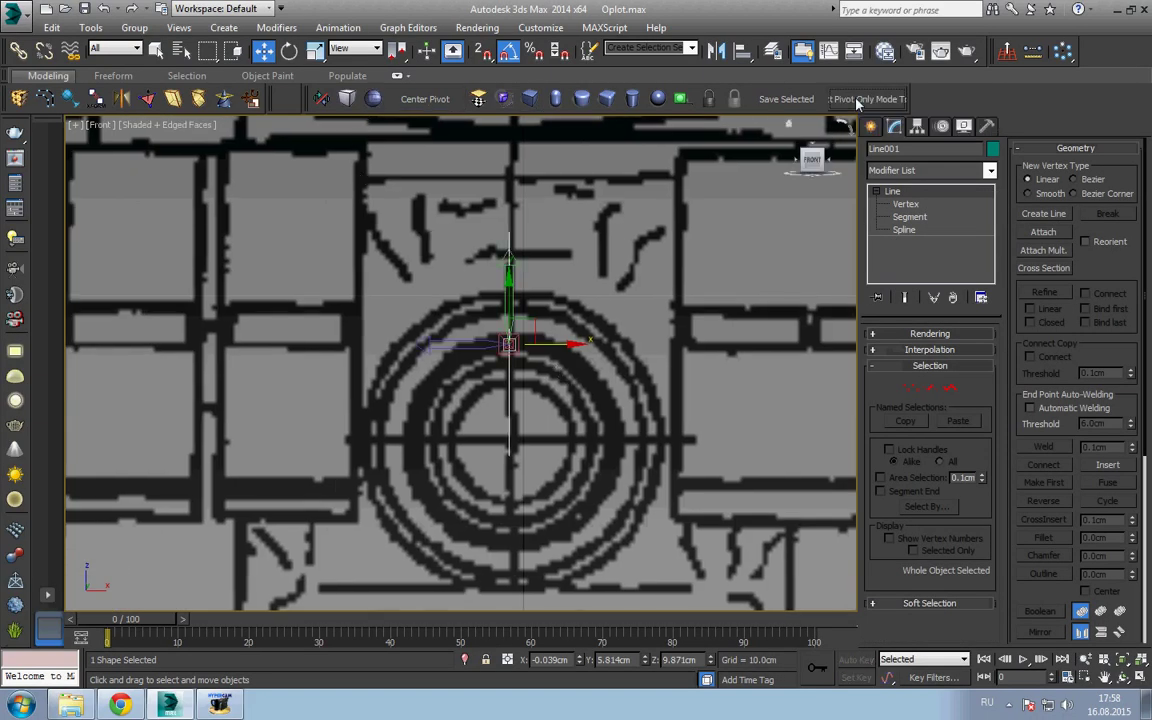
left_click_drag(509, 275, 517, 376)
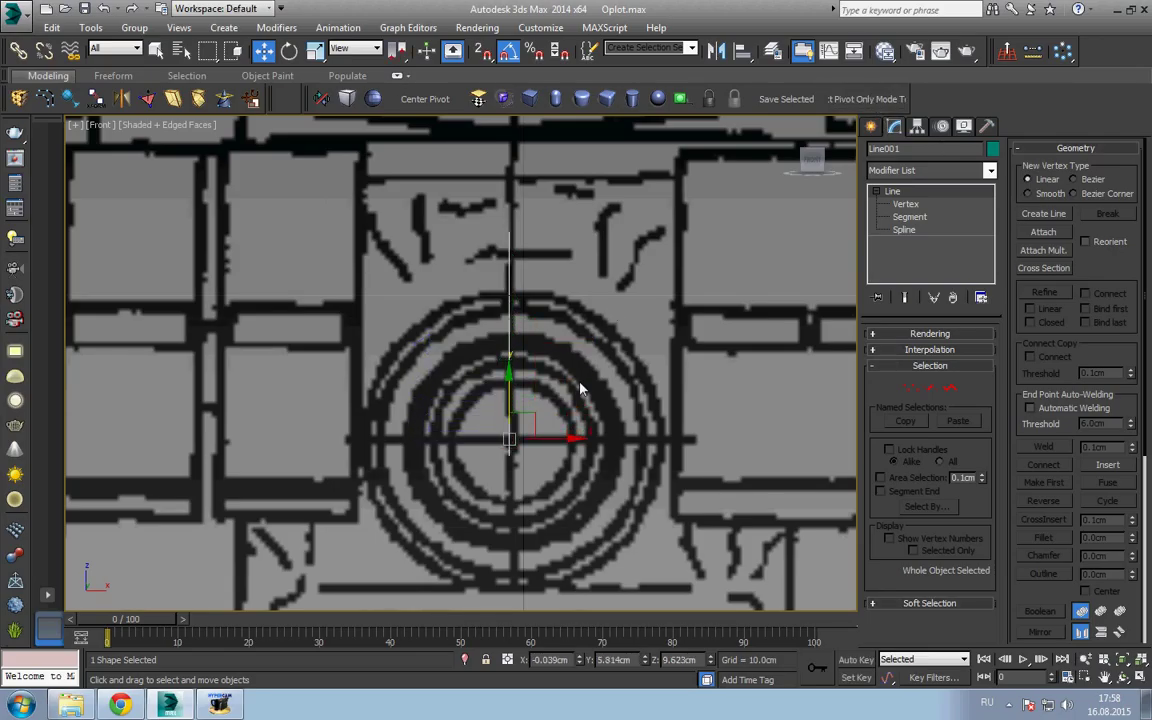
middle_click_drag(578, 380, 518, 325)
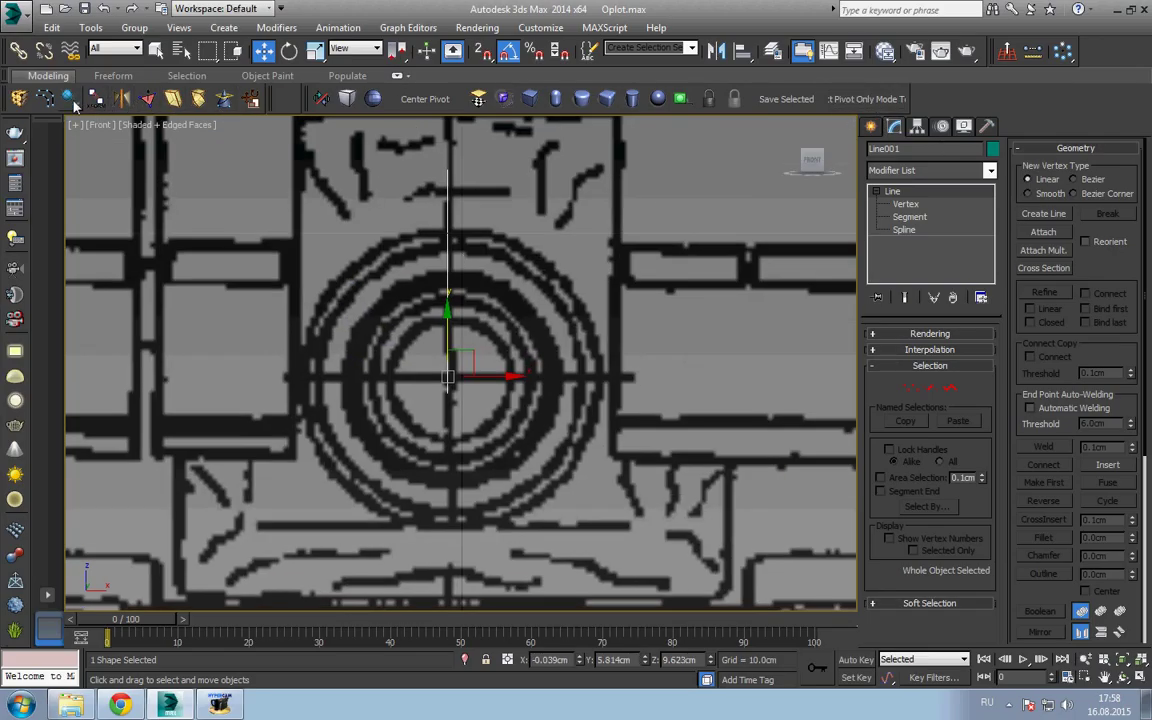
left_click(72, 101)
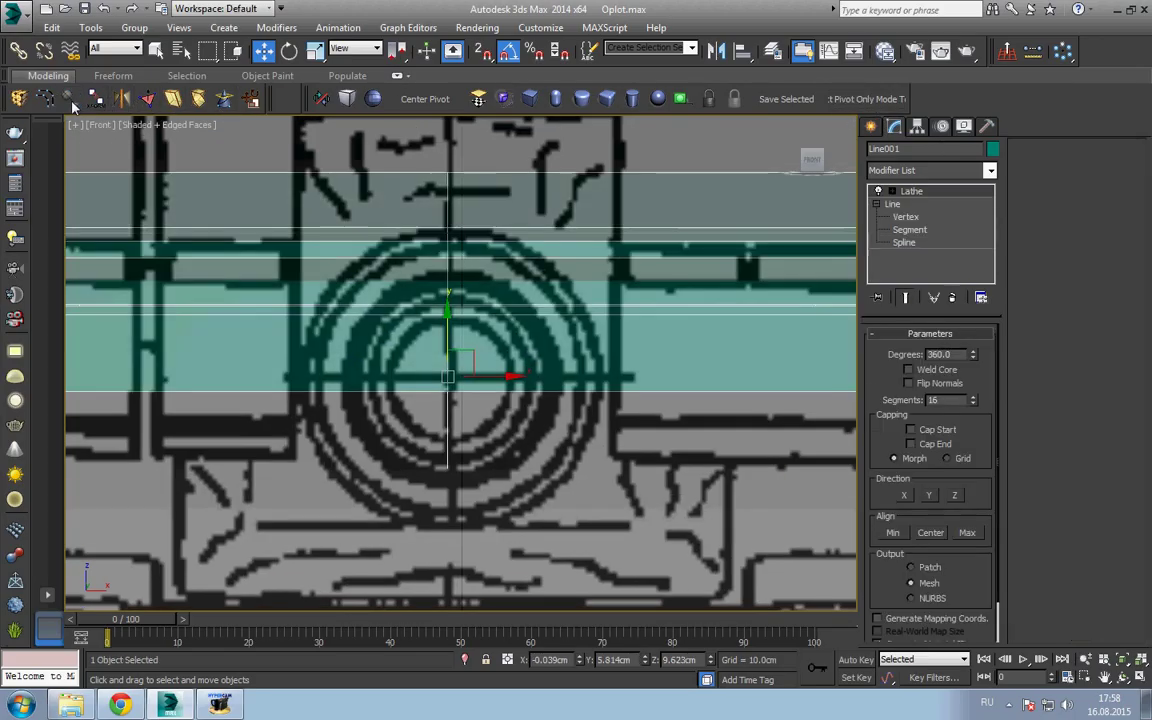
- Set the Lathe direction to X so the profile revolves into a round barrel tube
left_click(906, 496)
scroll(460, 448, "down", 3)
middle_click_drag(548, 423, 565, 415)
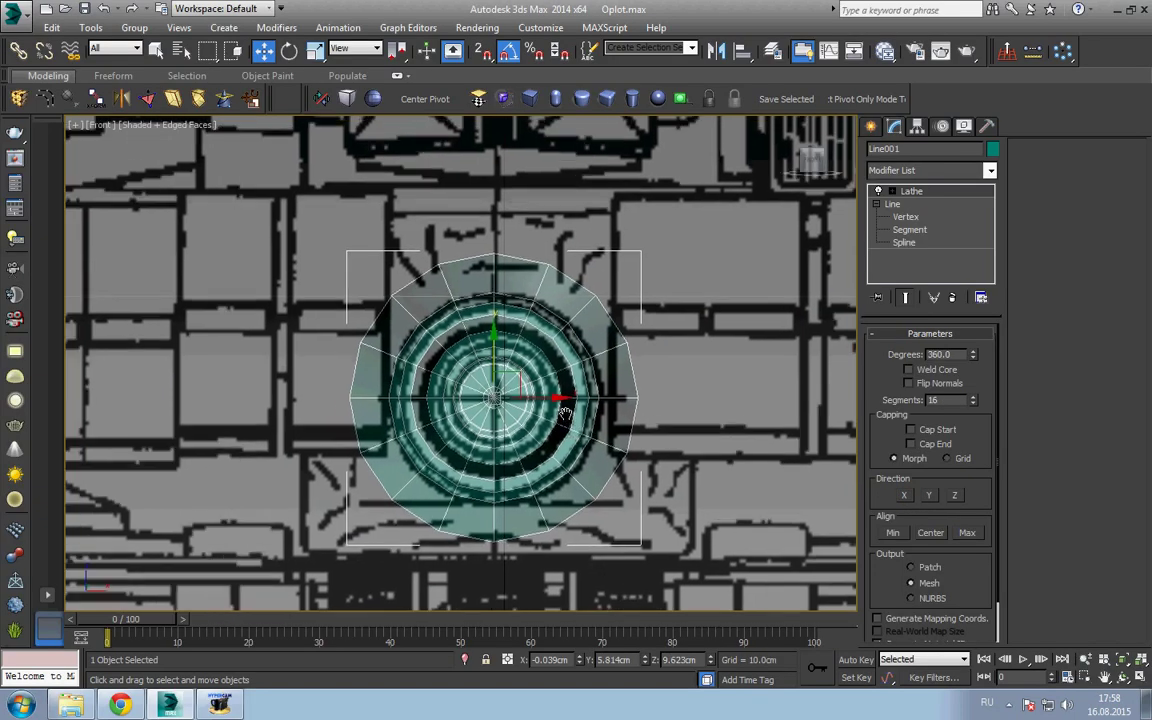
scroll(565, 413, "up", 5)
scroll(449, 314, "down", 2)
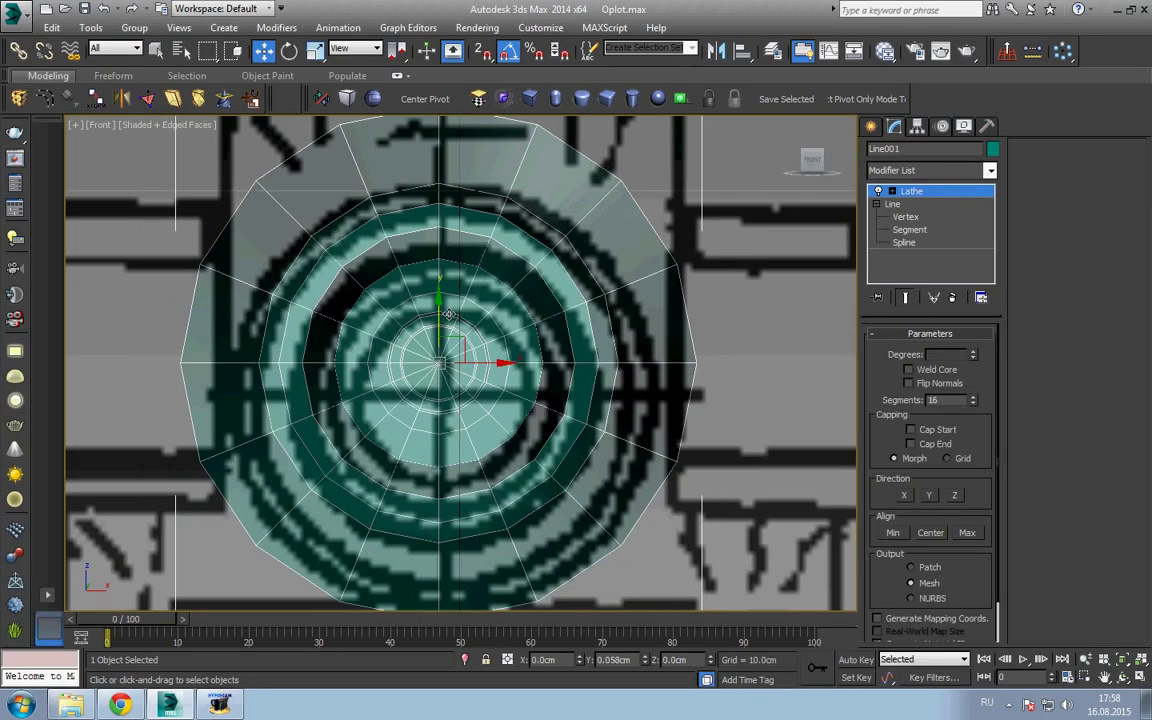
mouse_move(449, 314)
left_mouse_down()
mouse_move(464, 292)
mouse_move(427, 270)
left_mouse_up()
mouse_move(489, 315)
middle_mouse_down("alt")
mouse_move(491, 340)
mouse_move(588, 378)
middle_mouse_up("alt")
scroll(493, 365, "down", 2)
- In Left view, move the Lathe axis along Y to set the barrel thickness and collars
key("l")
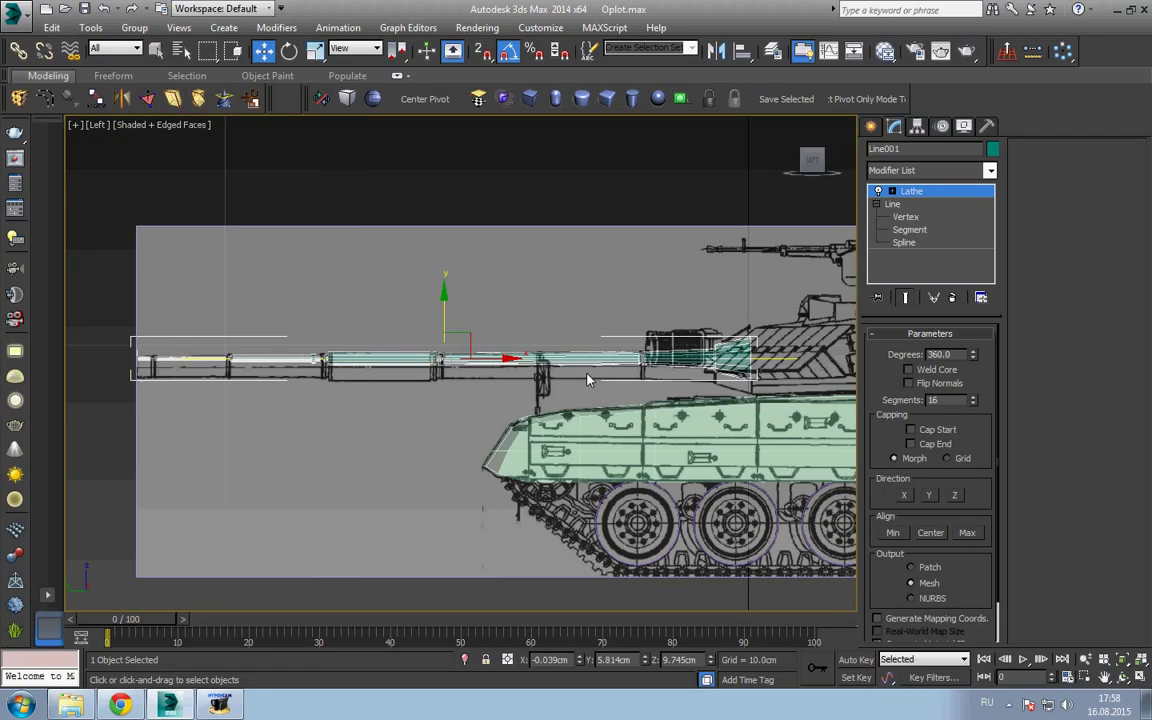
scroll(464, 357, "up", 10)
scroll(441, 335, "up", 2)
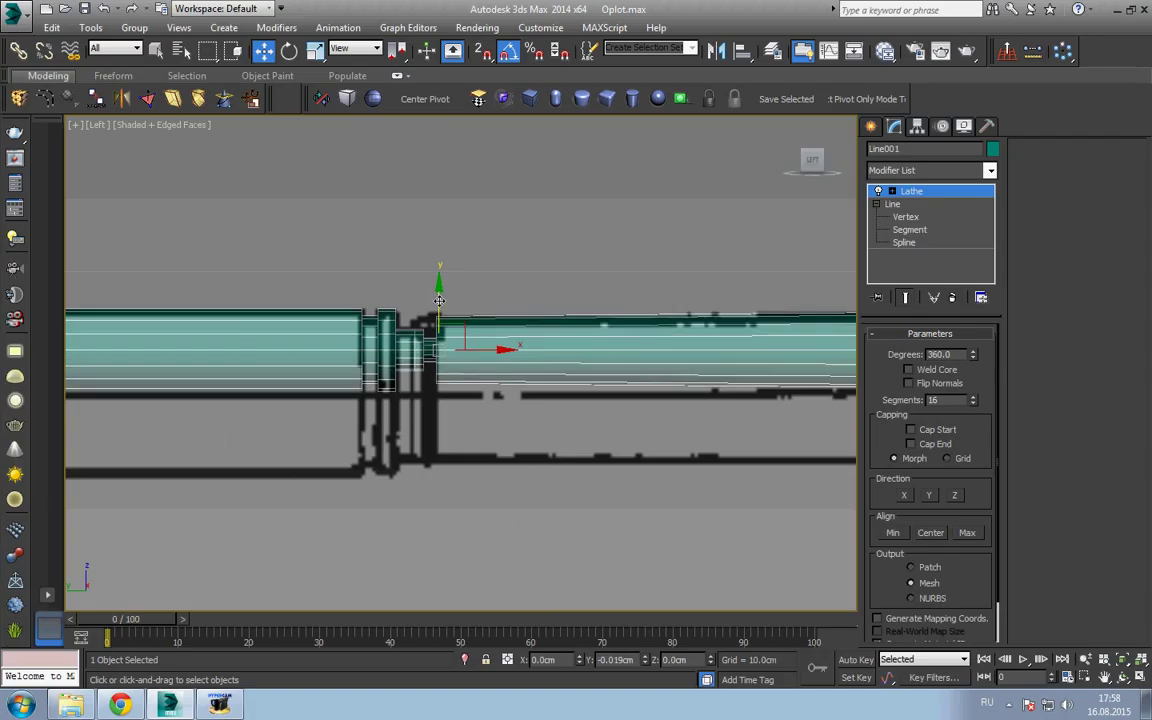
scroll(441, 335, "up", 1)
scroll(441, 338, "down", 3)
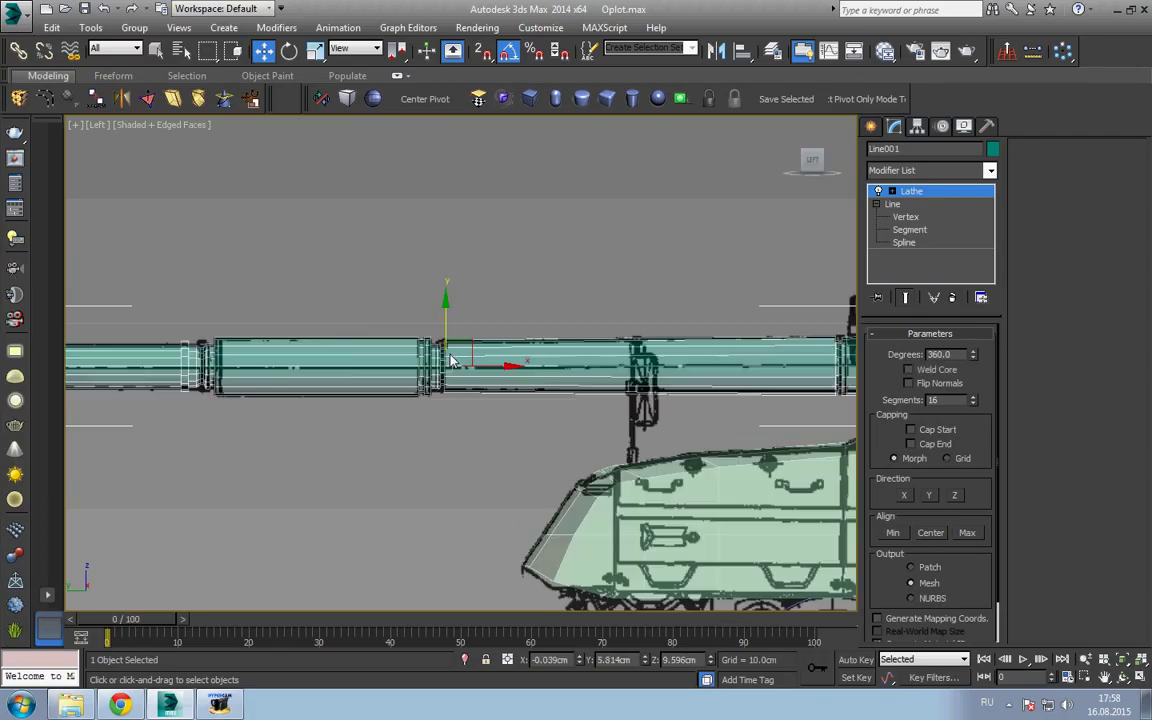
middle_click_drag(441, 338, 558, 358)
key("1")
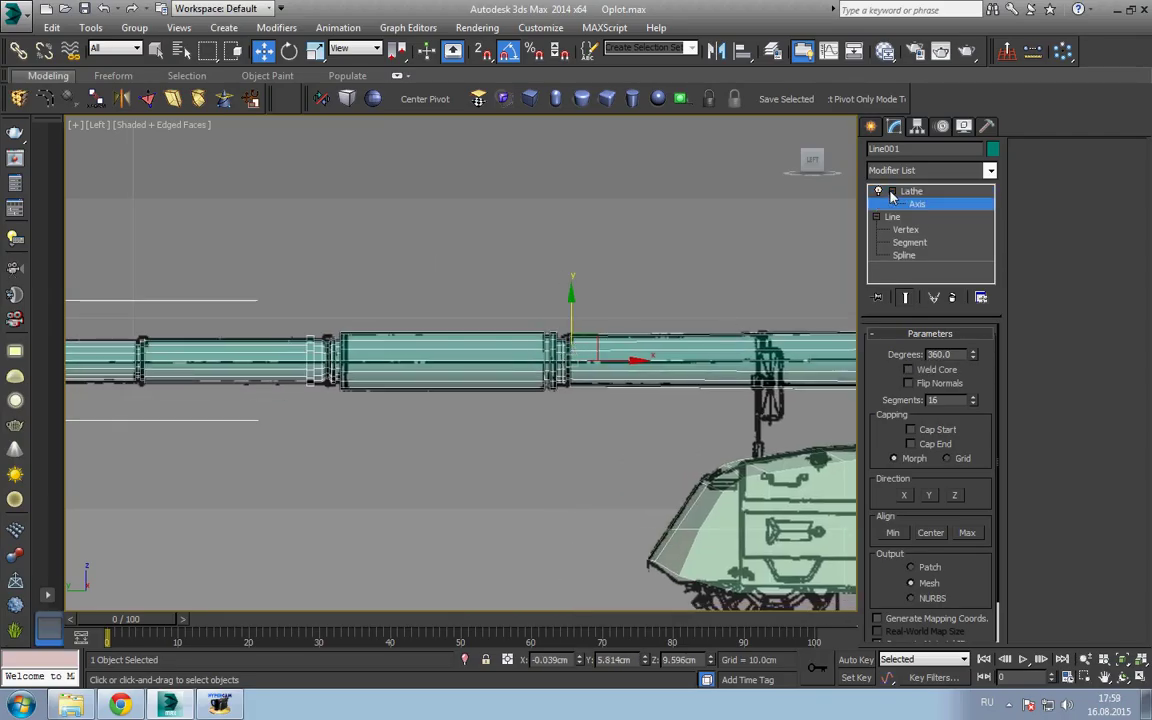
scroll(578, 326, "up", 3)
mouse_move(578, 326)
middle_mouse_down()
mouse_move(619, 289)
mouse_move(619, 245)
middle_mouse_up()
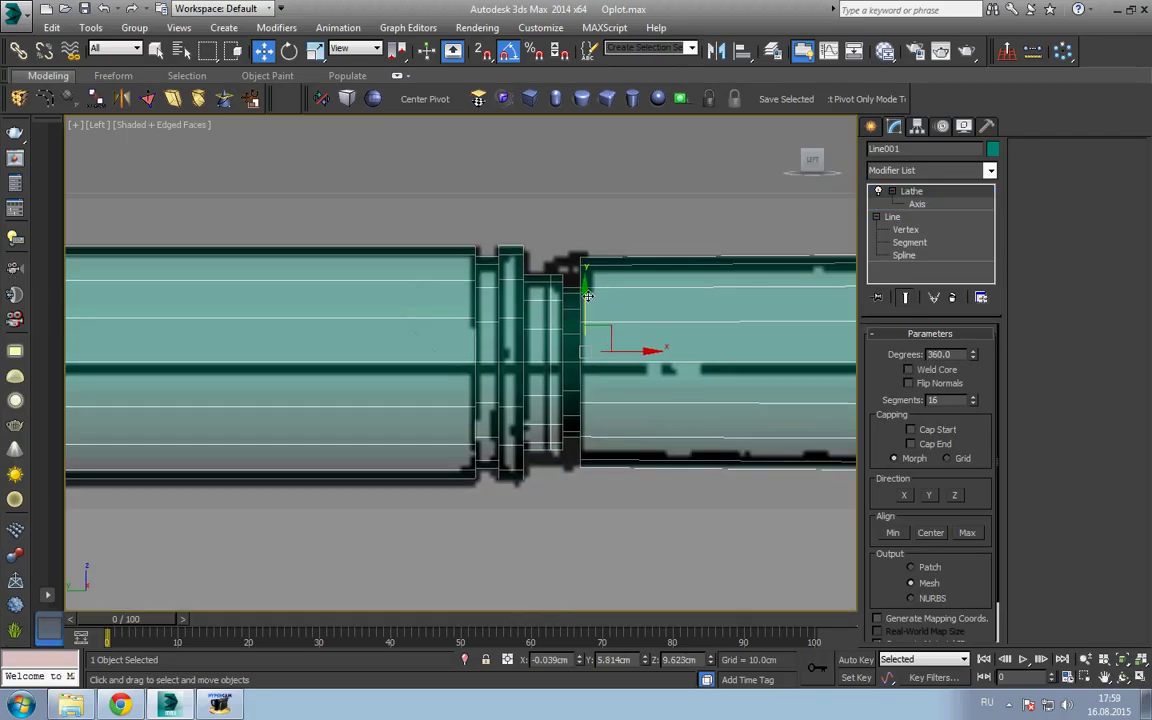
mouse_move(589, 300)
left_mouse_down()
mouse_move(589, 312)
mouse_move(589, 300)
left_mouse_up()
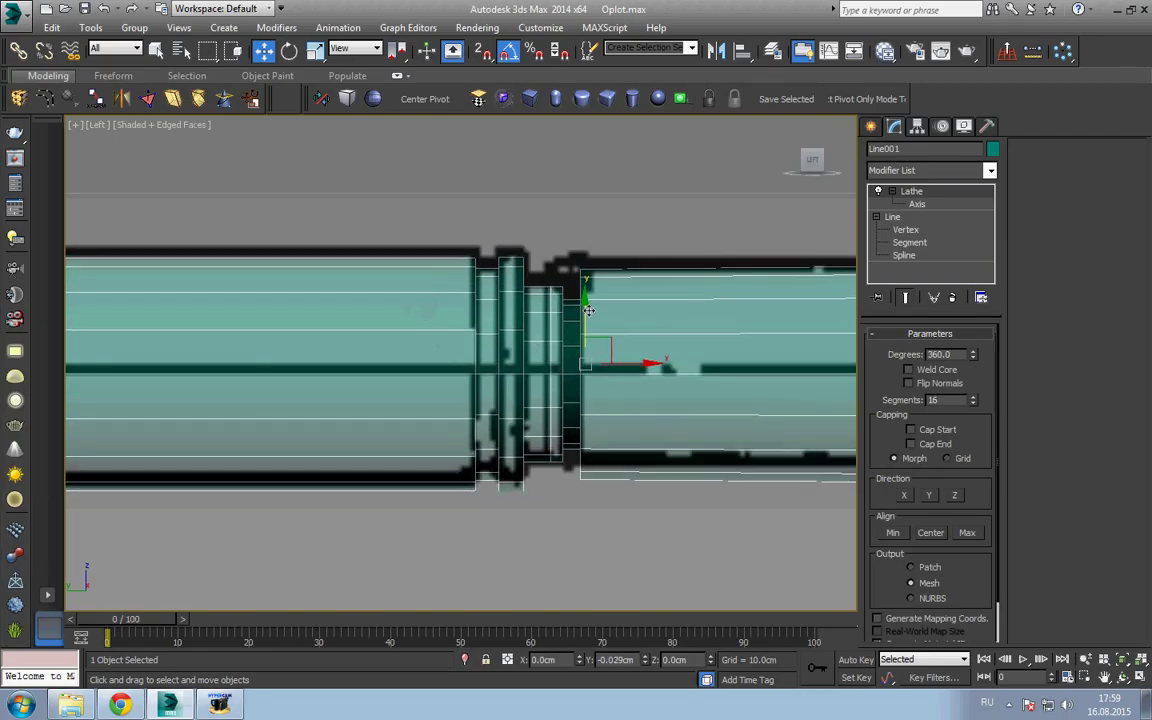
scroll(533, 367, "down", 5)
mouse_move(533, 367)
middle_mouse_down("alt")
mouse_move(580, 390)
mouse_move(606, 429)
middle_mouse_up("alt")
scroll(580, 390, "up", 3)
- In Top view, slide the lathed barrel slightly along X onto the blueprint
scroll(384, 427, "up", 2)
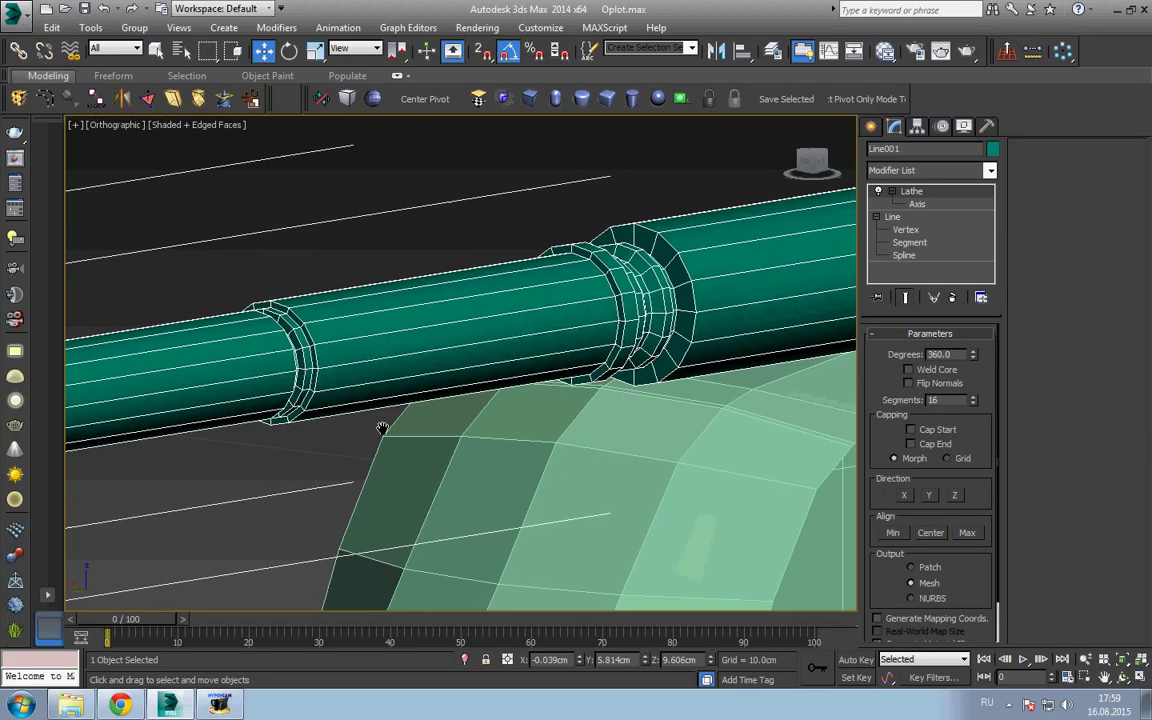
scroll(553, 432, "up", 3)
scroll(513, 432, "up", 2)
middle_click_drag(397, 434, 588, 416)
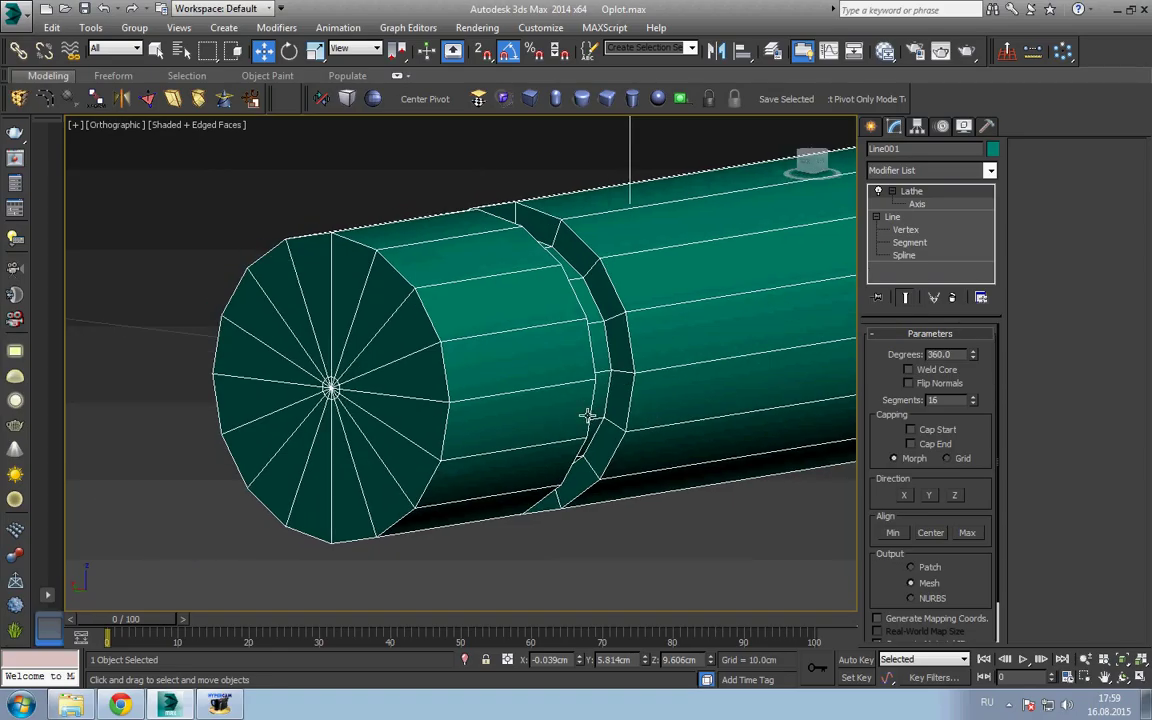
key("t")
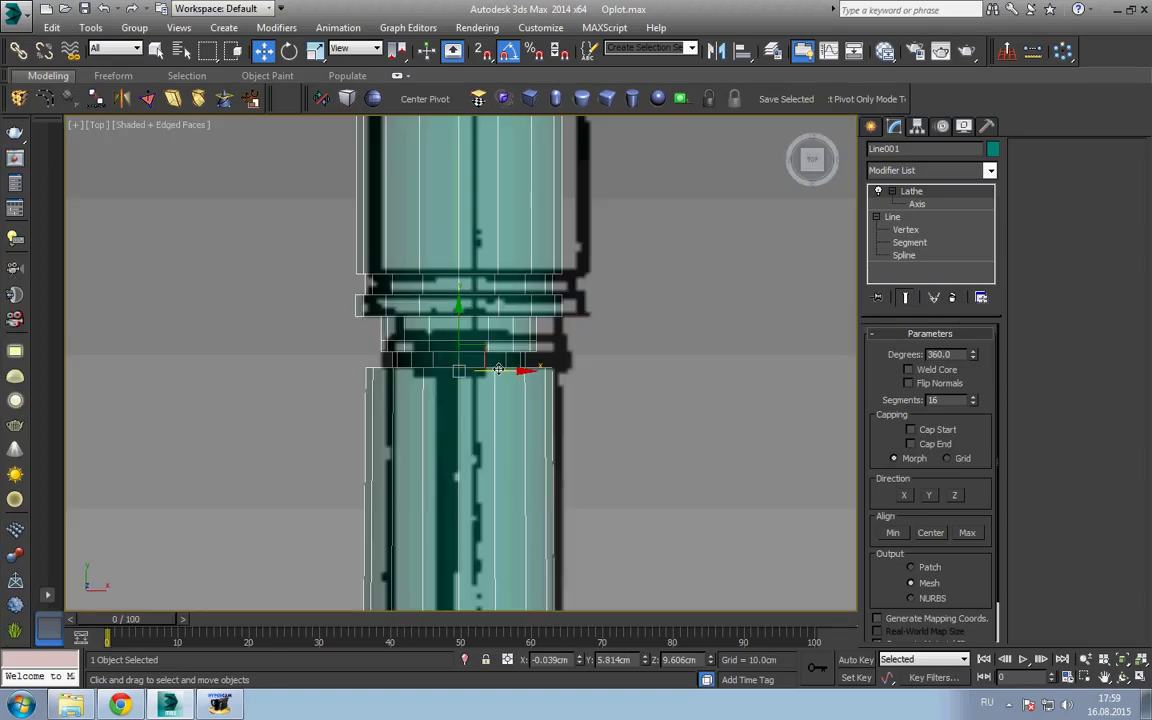
left_click_drag(498, 369, 512, 369)
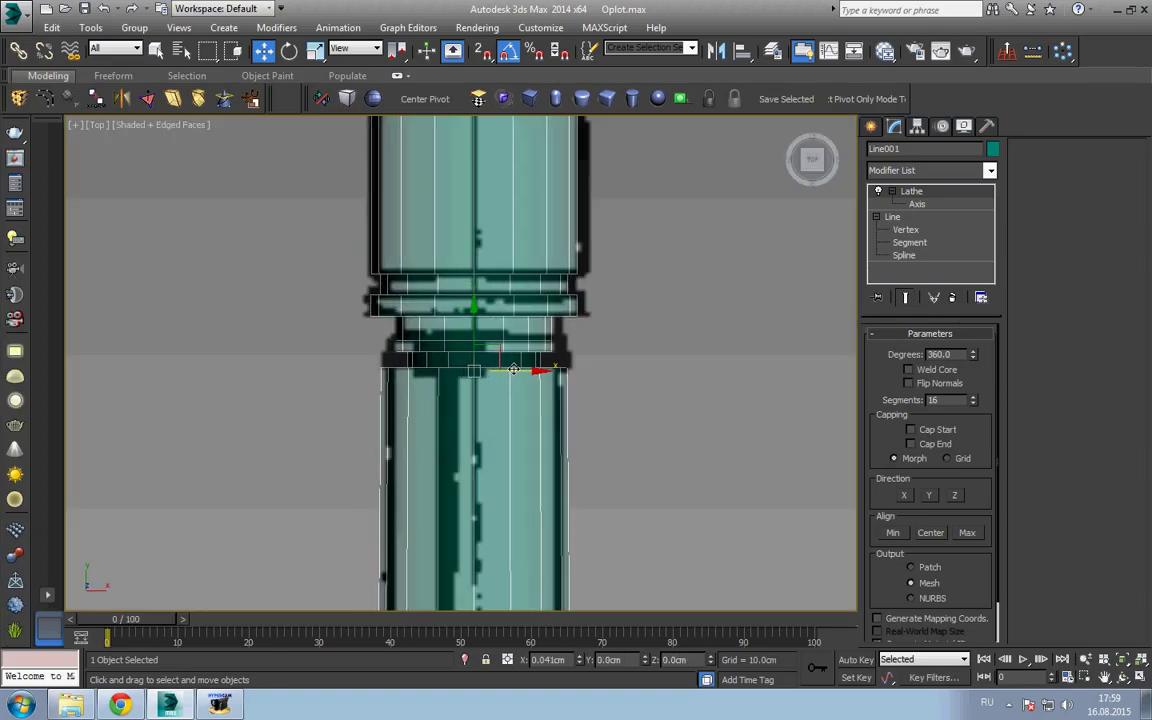
scroll(513, 365, "down", 5)
scroll(513, 365, "up", 3)
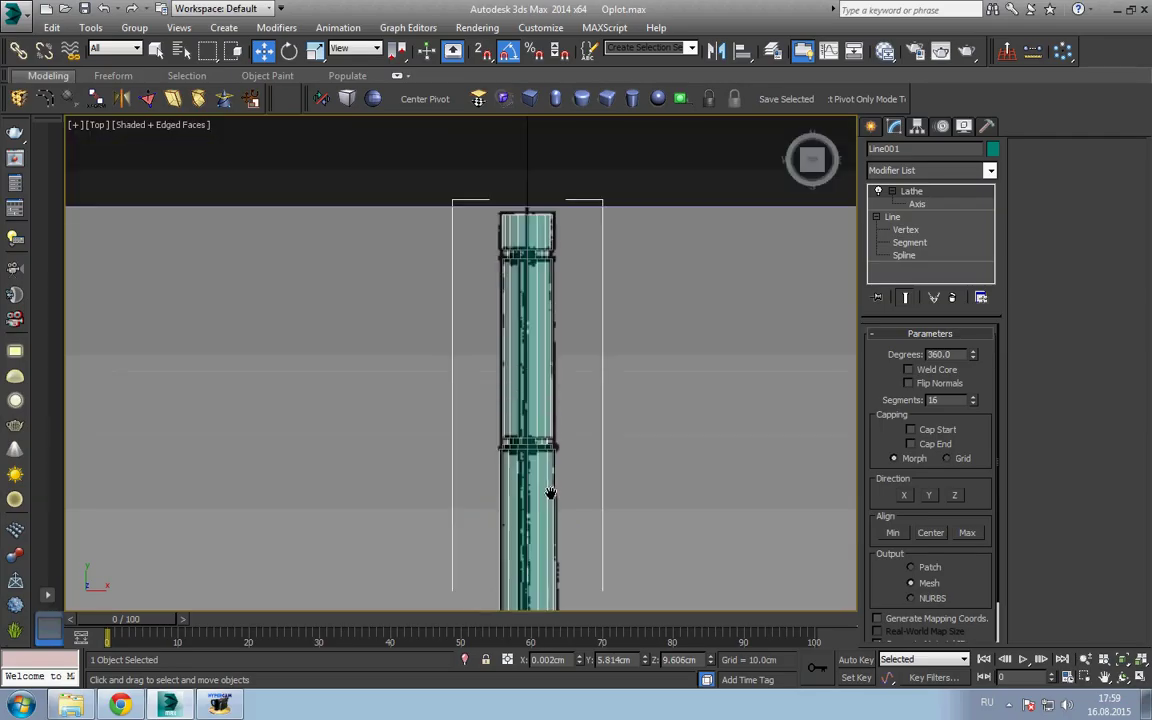
middle_click_drag(548, 380, 548, 497)
- Convert the barrel to an Editable Poly via the right-click Convert To menu
scroll(471, 265, "up", 5)
scroll(496, 486, "up", 3)
scroll(522, 411, "down", 4)
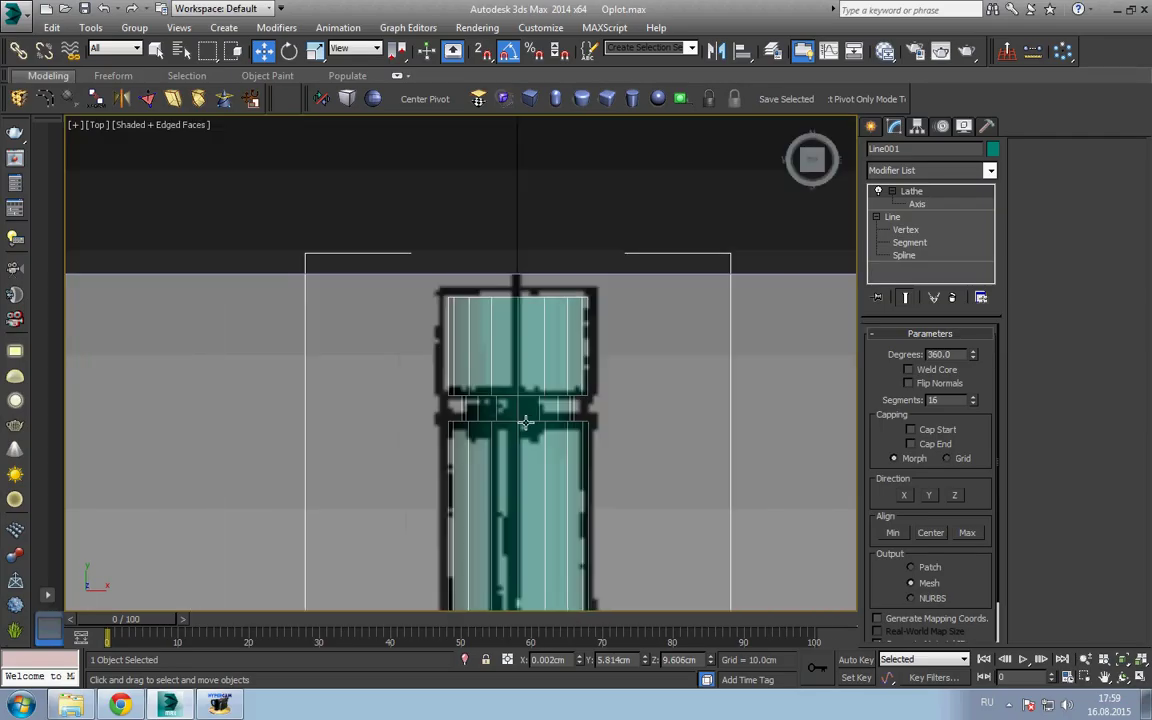
scroll(506, 300, "down", 5)
scroll(468, 241, "up", 3)
scroll(525, 280, "up", 2)
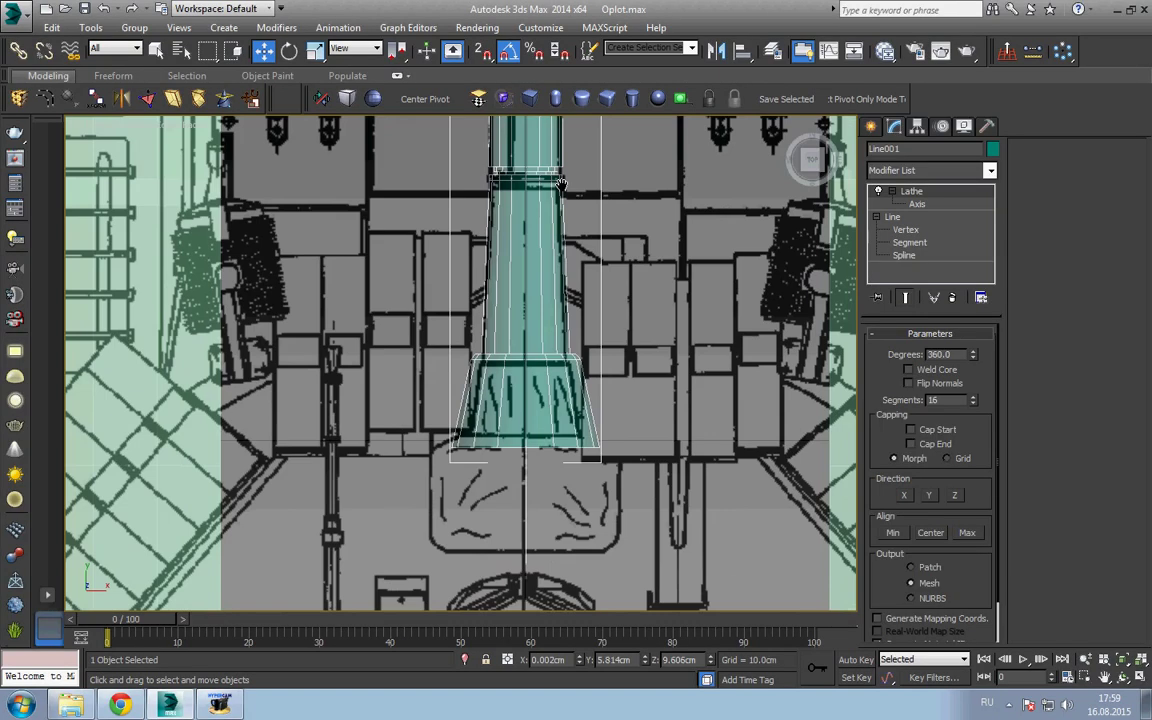
mouse_move(525, 300)
middle_mouse_down()
mouse_move(533, 293)
mouse_move(548, 310)
middle_mouse_up()
scroll(548, 314, "down", 3)
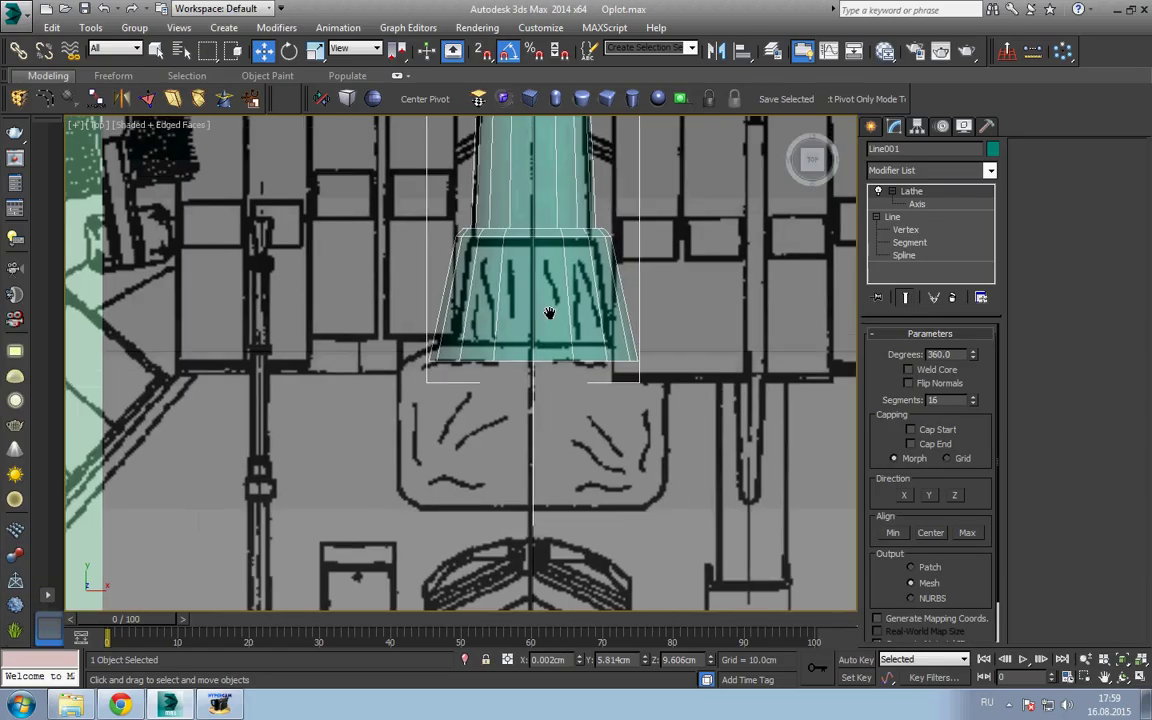
scroll(560, 383, "up", 1)
middle_click_drag(560, 383, 508, 356)
right_click(499, 330)
mouse_move(530, 474)
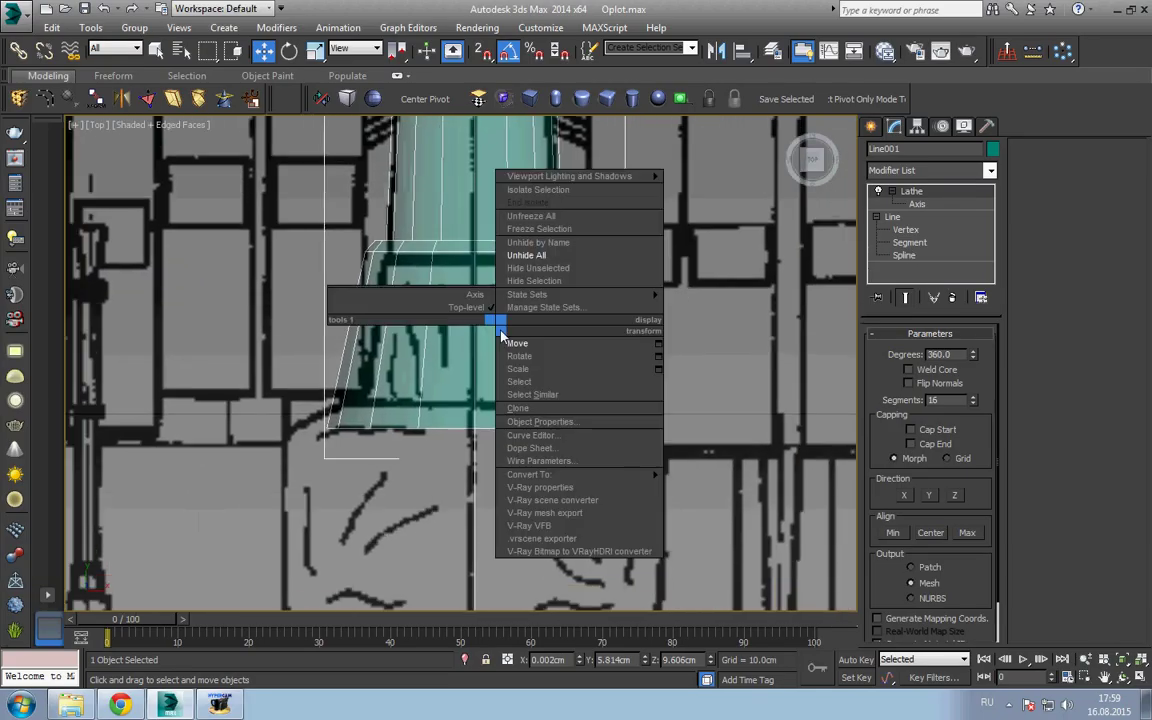
left_click(708, 485)
scroll(660, 470, "down", 3)
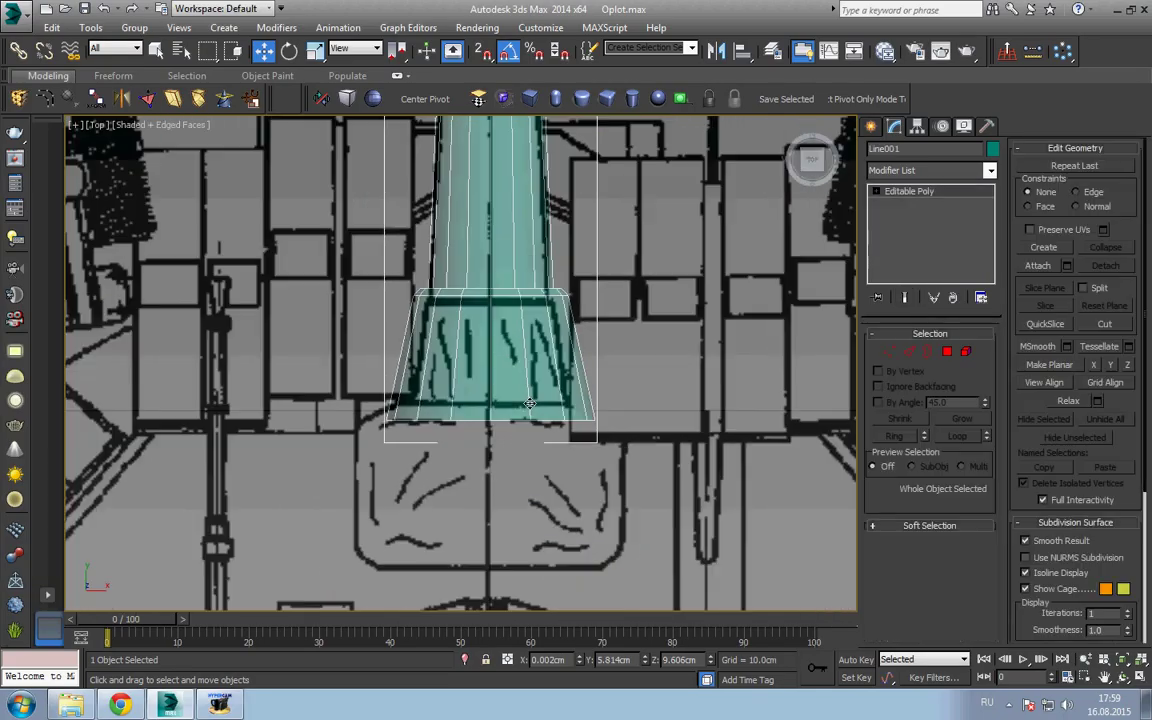
scroll(560, 440, "down", 5)
- Deselect the barrel and view the whole hull from above
mouse_move(521, 422)
middle_mouse_down()
mouse_move(530, 560)
mouse_move(520, 420)
mouse_move(522, 441)
mouse_move(500, 367)
middle_mouse_up()
scroll(530, 420, "down", 3)
scroll(517, 368, "down", 2)
scroll(516, 368, "up", 4)
left_click(520, 350)
scroll(520, 350, "down", 4)
scroll(532, 433, "up", 2)
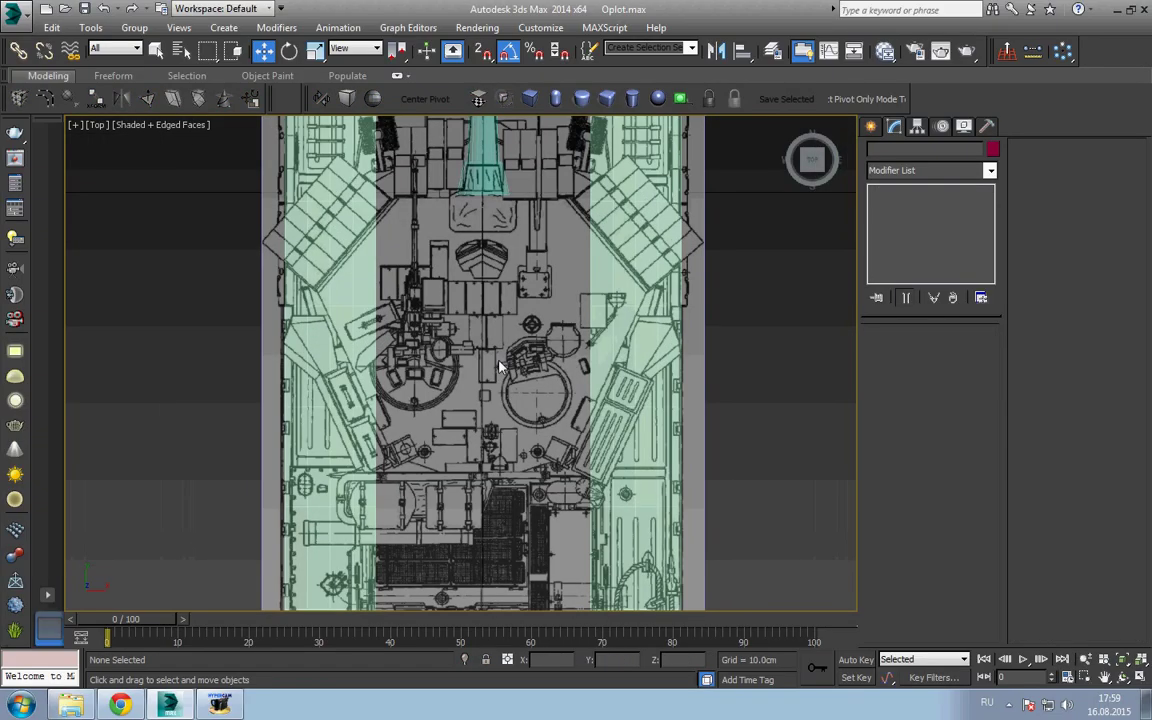
- Draw a five-point line tracing the left half of the turret over the blueprint
right_click(500, 360)
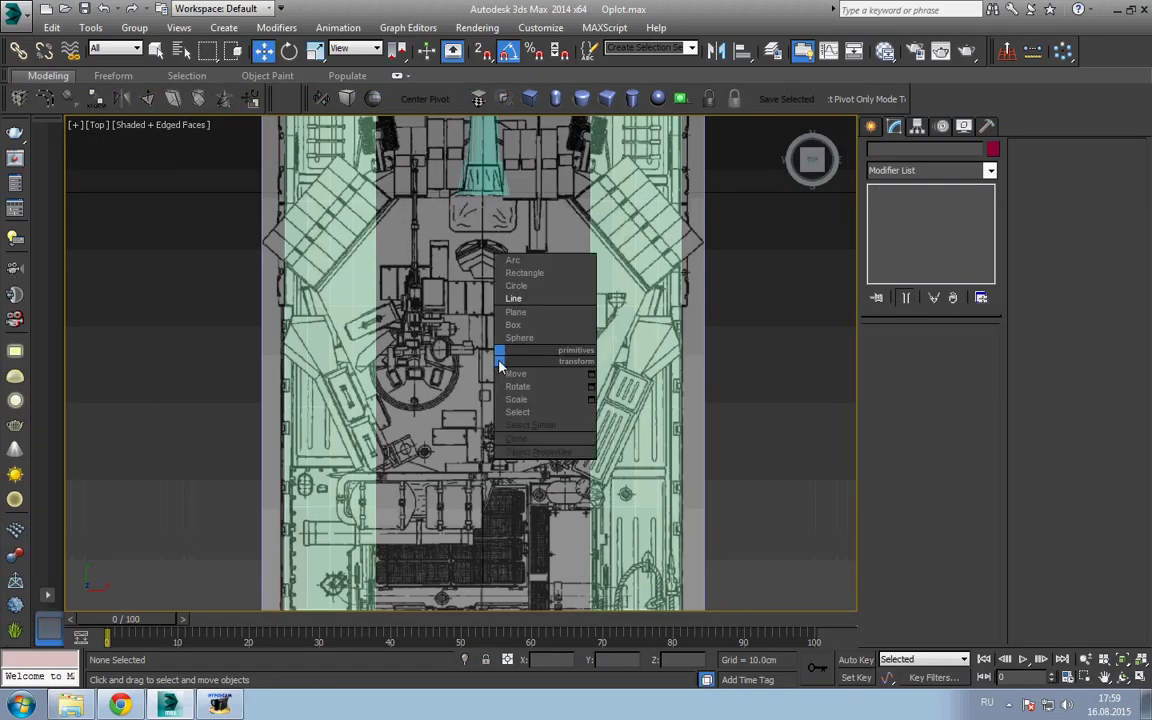
left_click(528, 298)
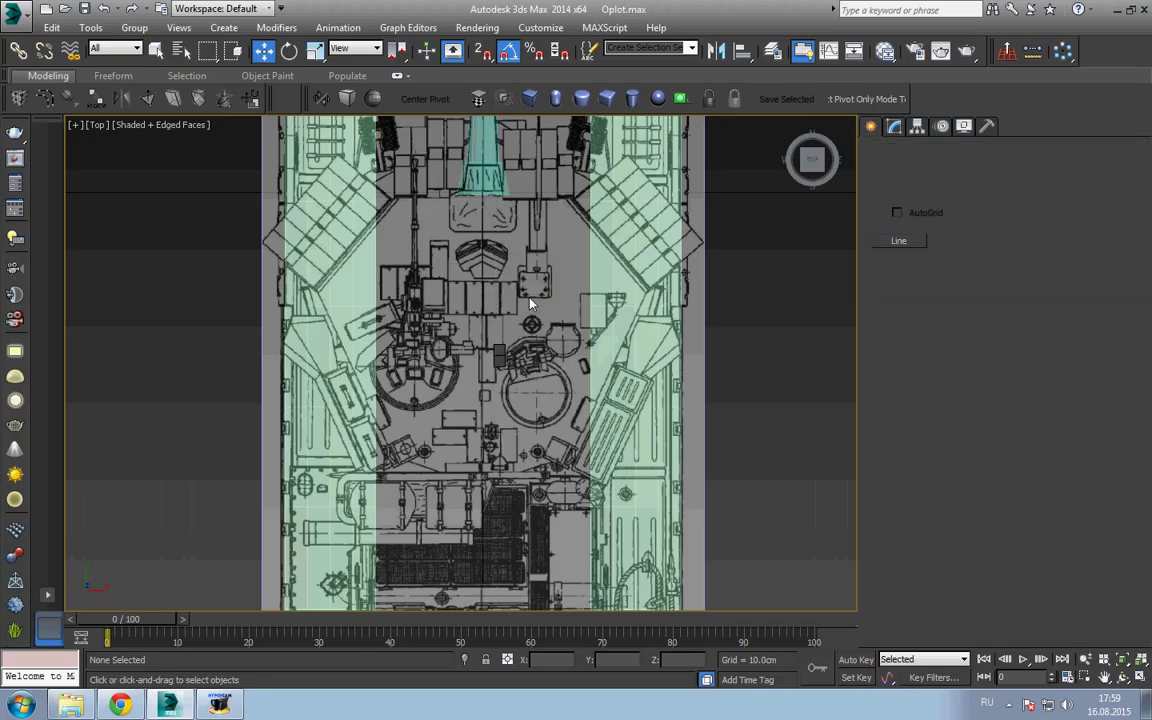
left_click(483, 199)
left_click(398, 199)
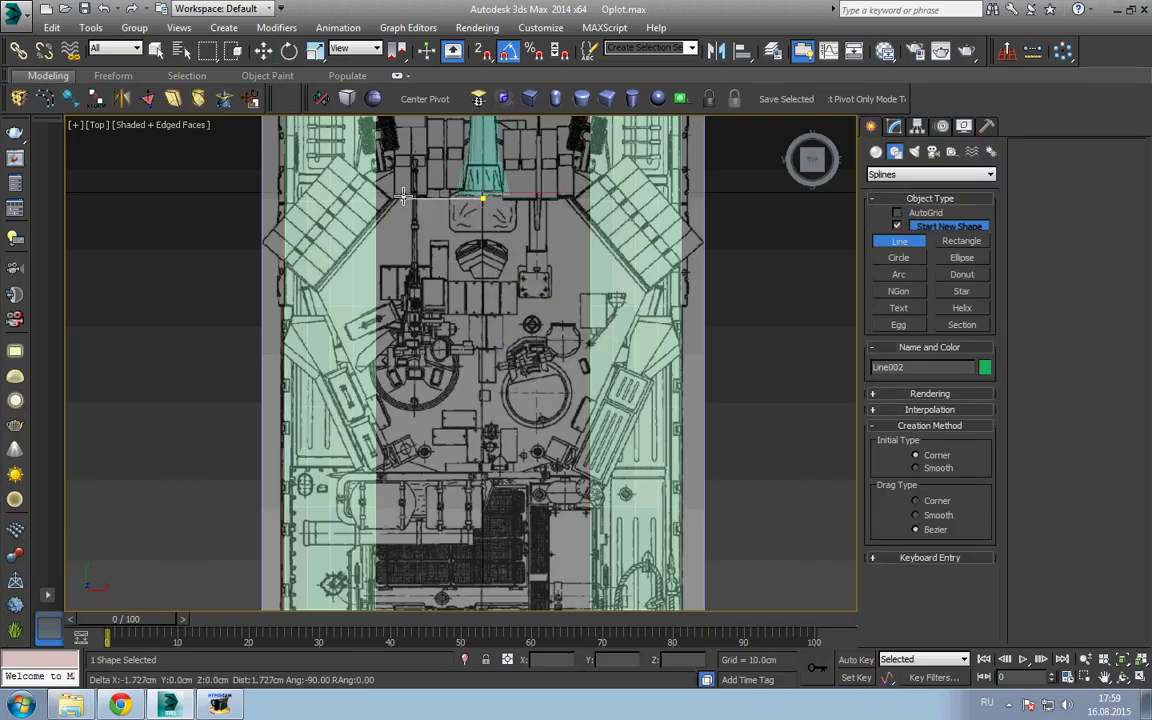
left_click(319, 285)
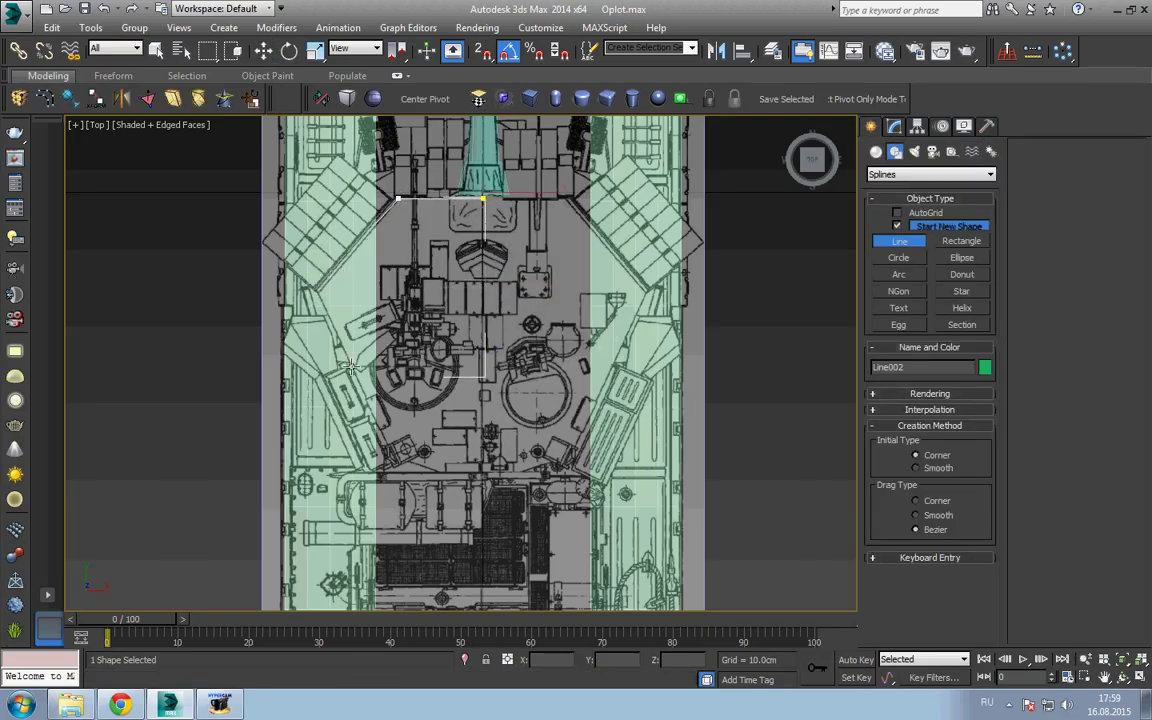
left_click(396, 464)
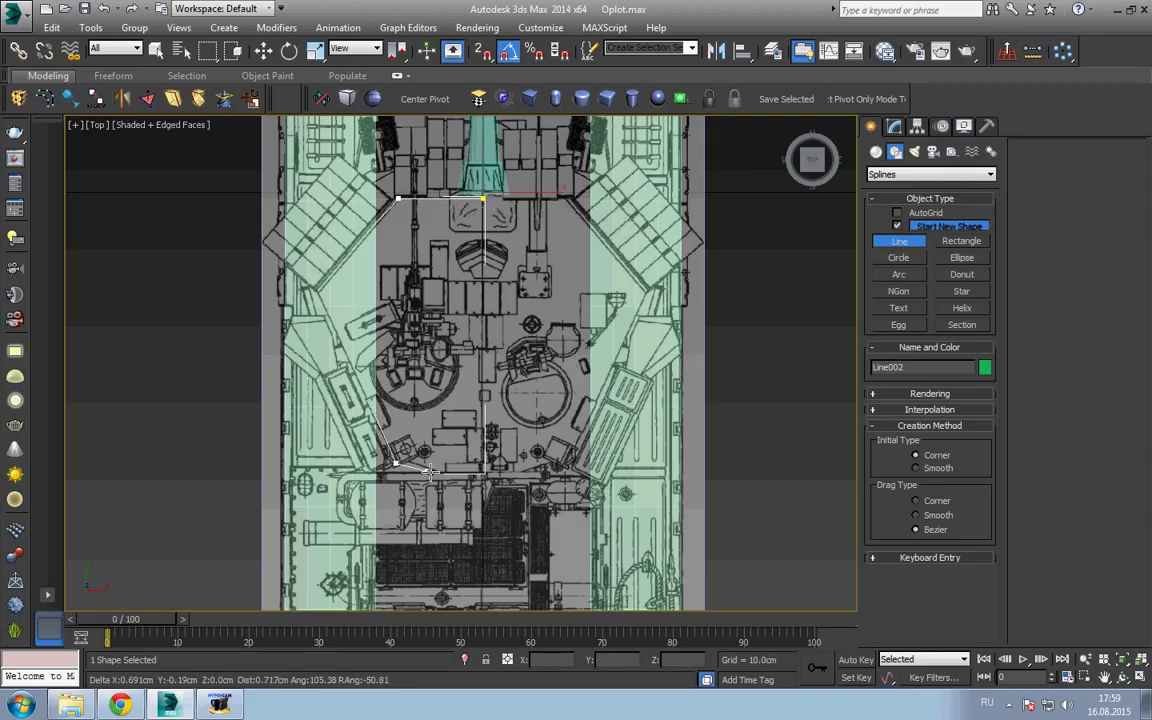
left_click(481, 487)
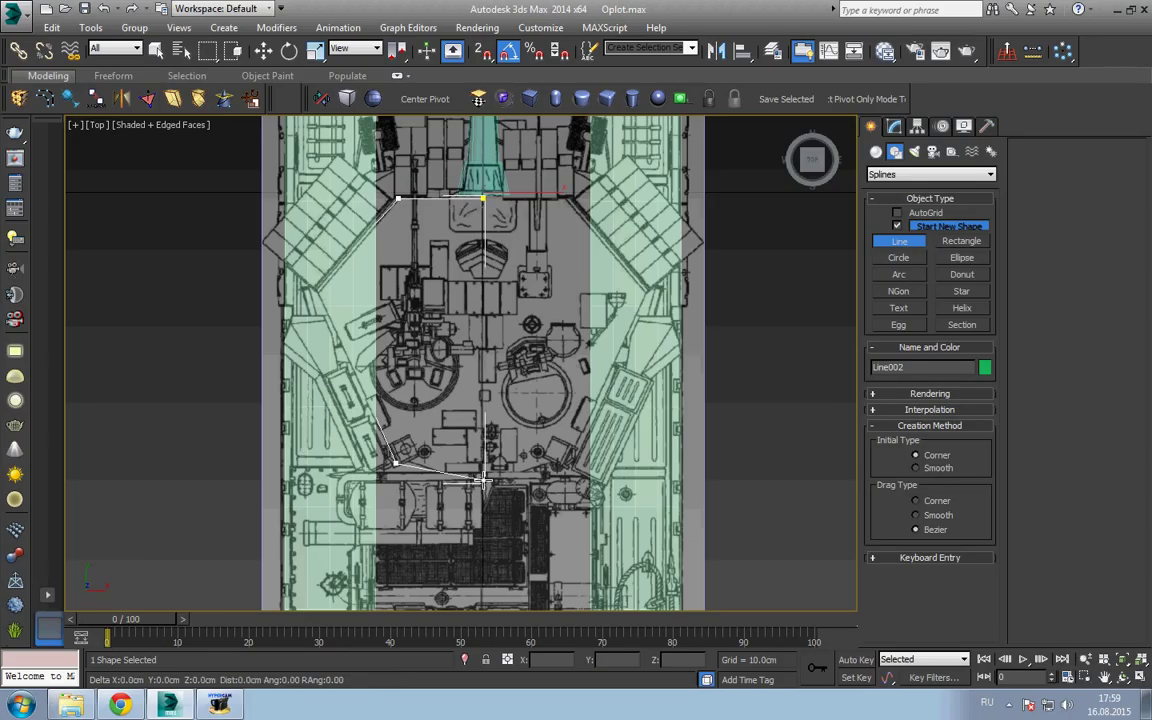
right_click(436, 397)
- At Vertex level, move a corner vertex of the outline onto the turret edge
scroll(436, 397, "up", 4)
scroll(436, 397, "up", 2)
key("1")
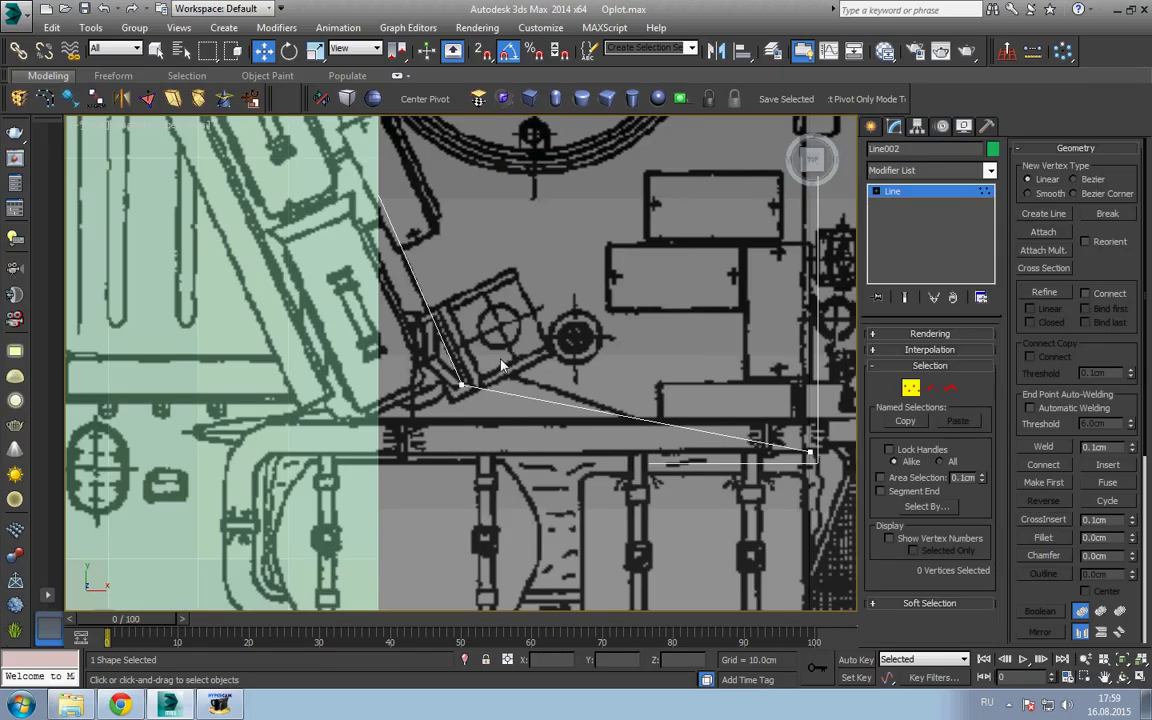
left_click(462, 384)
left_click_drag(491, 362, 477, 338)
middle_click_drag(788, 413, 516, 373)
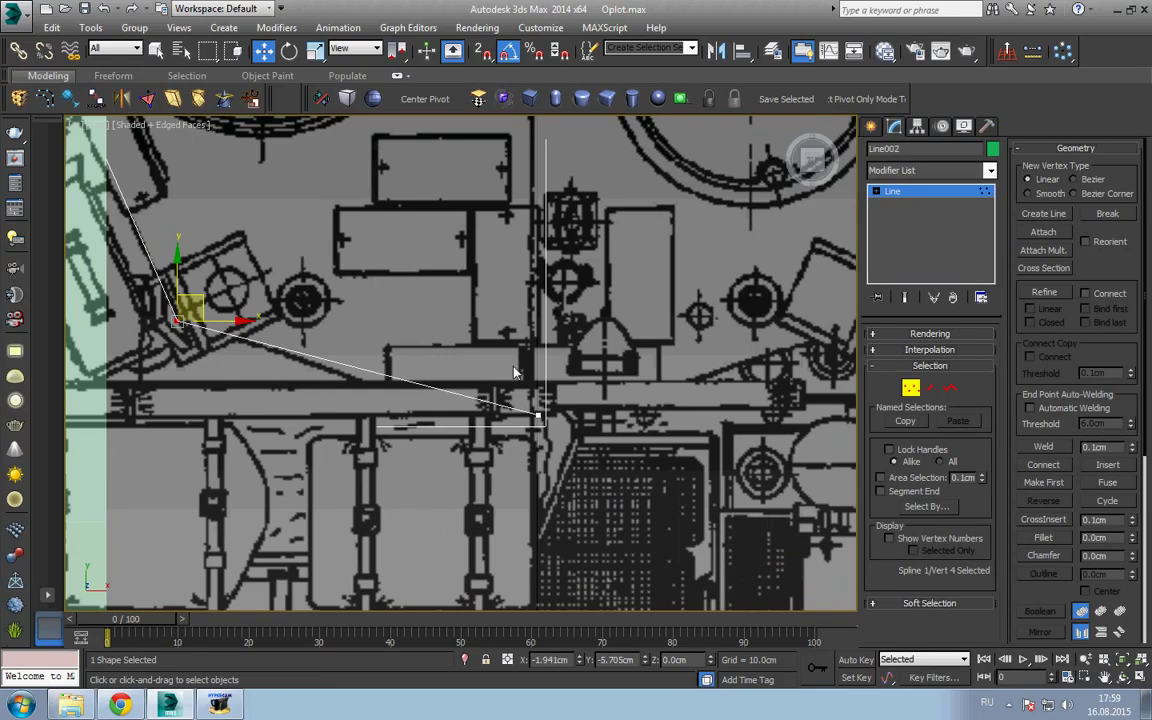
left_click(537, 415)
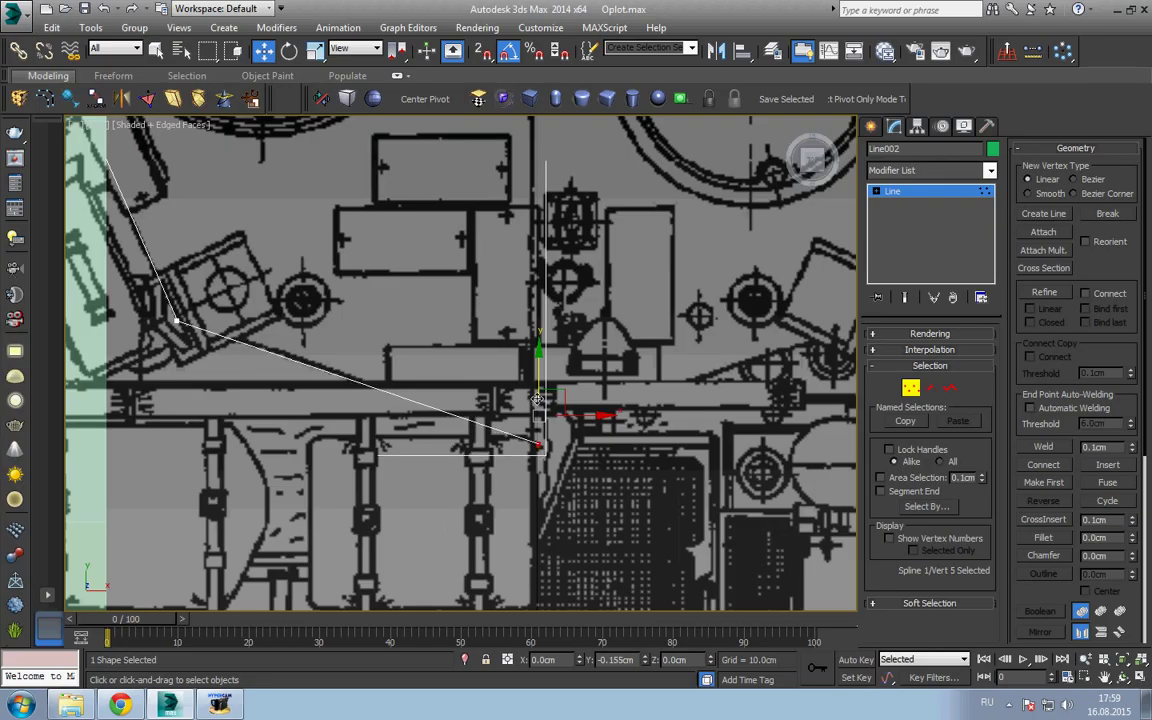
scroll(528, 368, "down", 4)
middle_click_drag(529, 370, 517, 503)
- Select the half-outline spline at sub-object level and apply Mirror to it
left_click(877, 191)
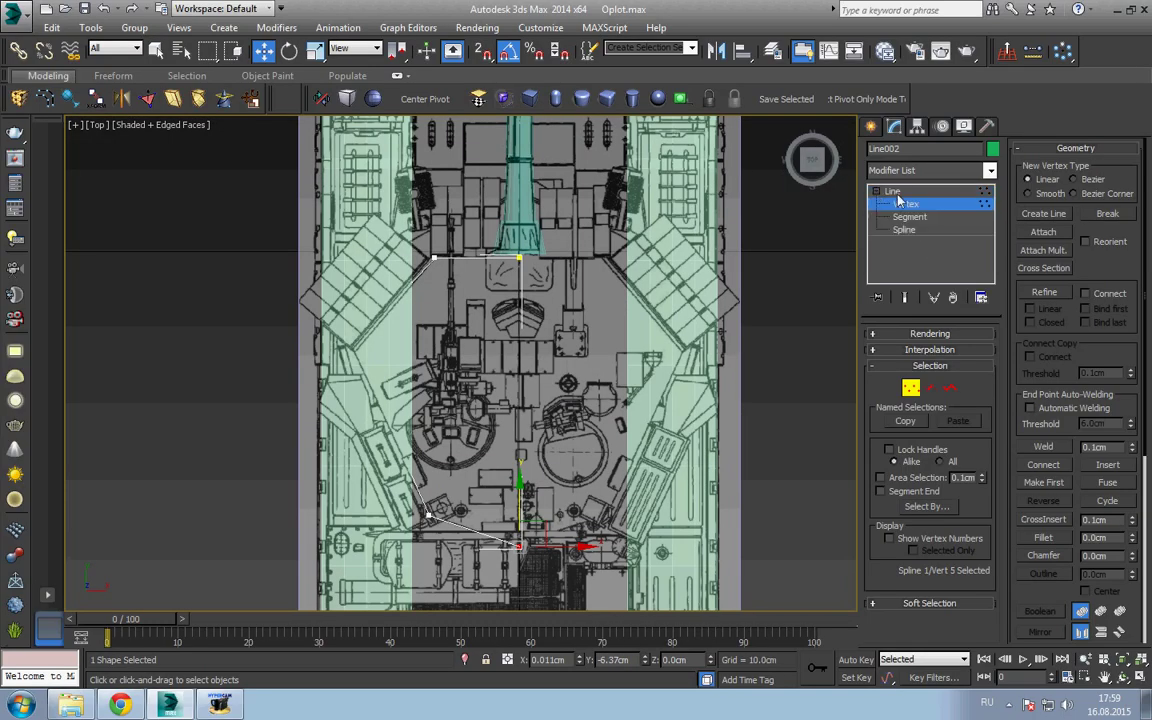
left_click(904, 229)
left_click(482, 258)
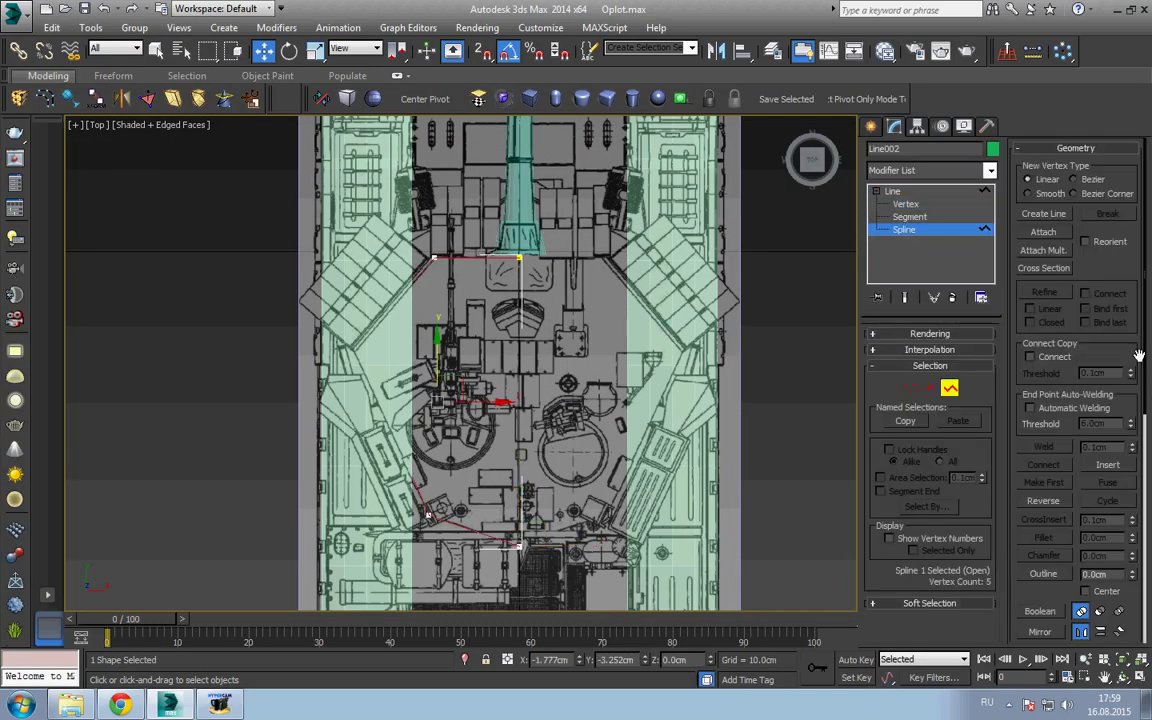
scroll(1117, 459, "down", 5)
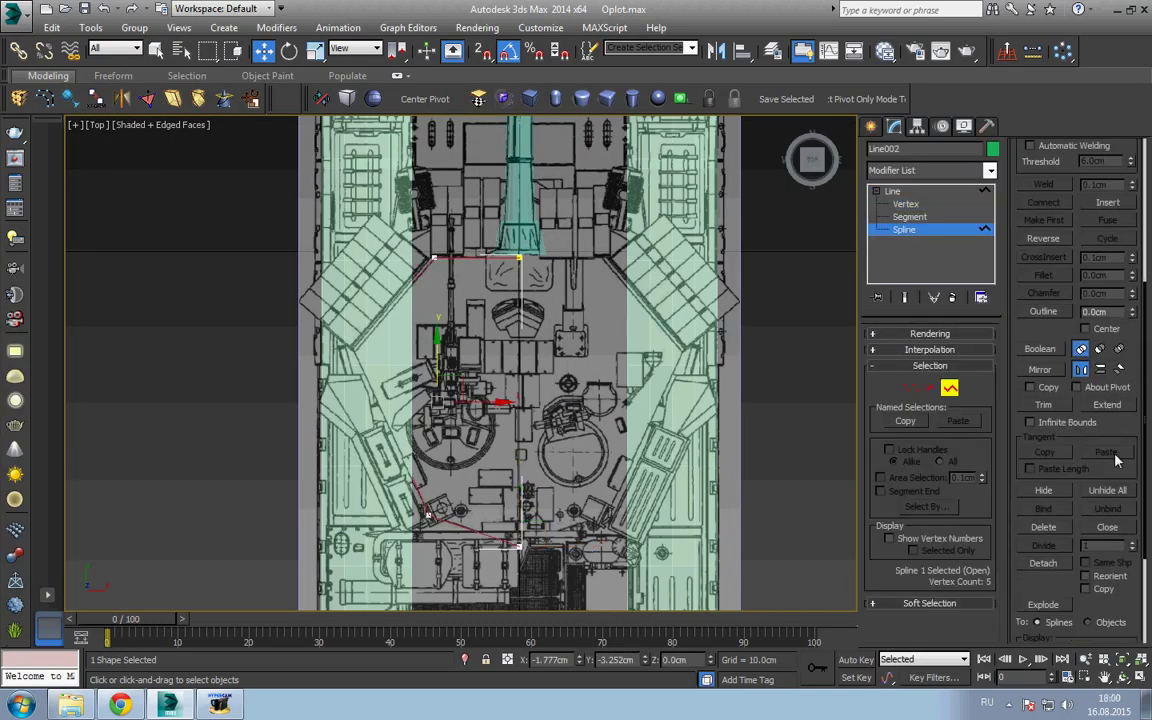
left_click(1040, 369)
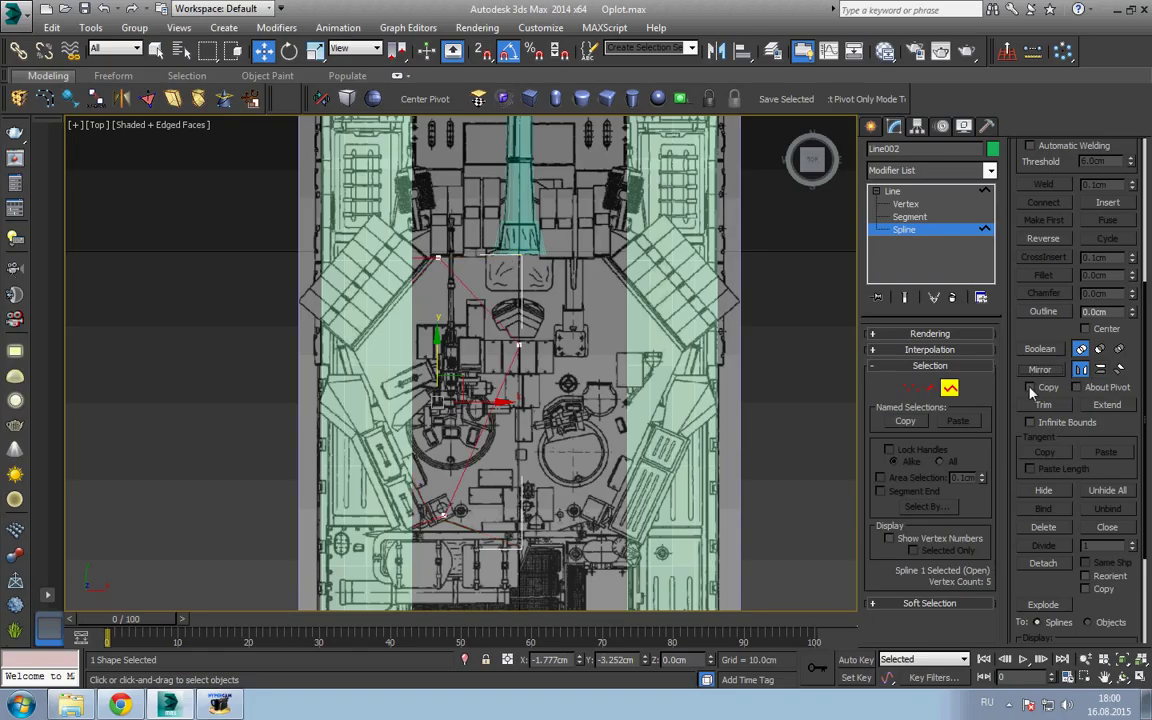
left_click(1100, 370)
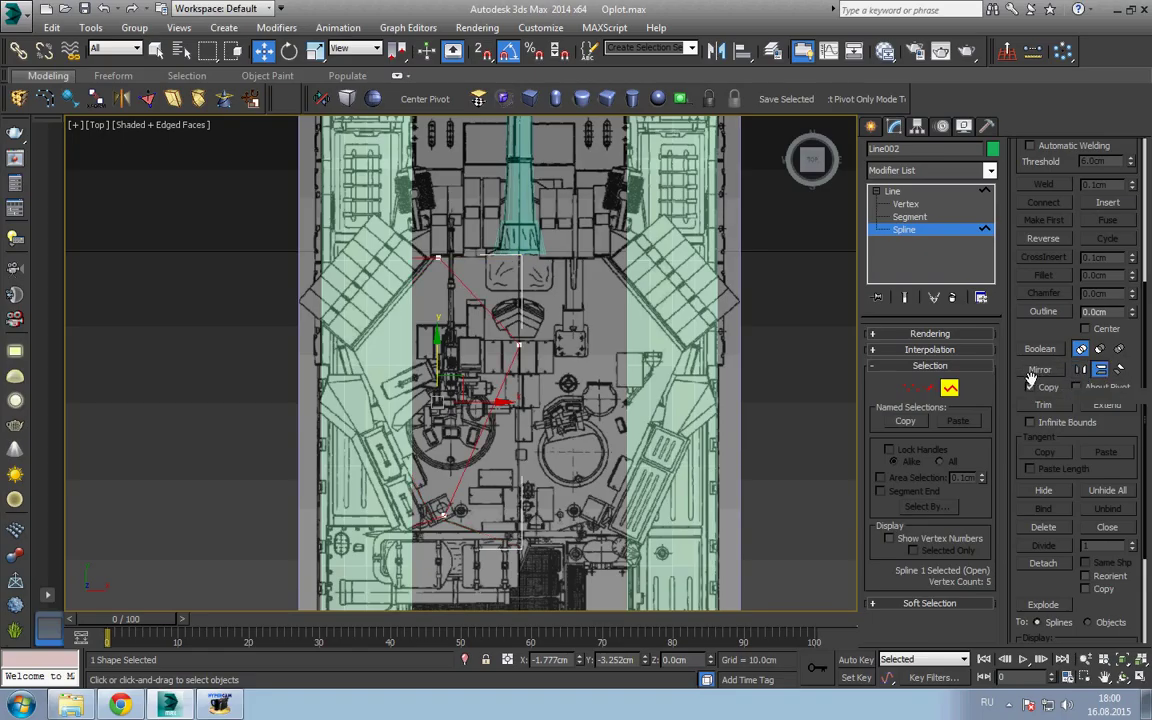
- Try moving the outline half to X 0, then undo the move
middle_click_drag(516, 424, 532, 355)
right_click(532, 355)
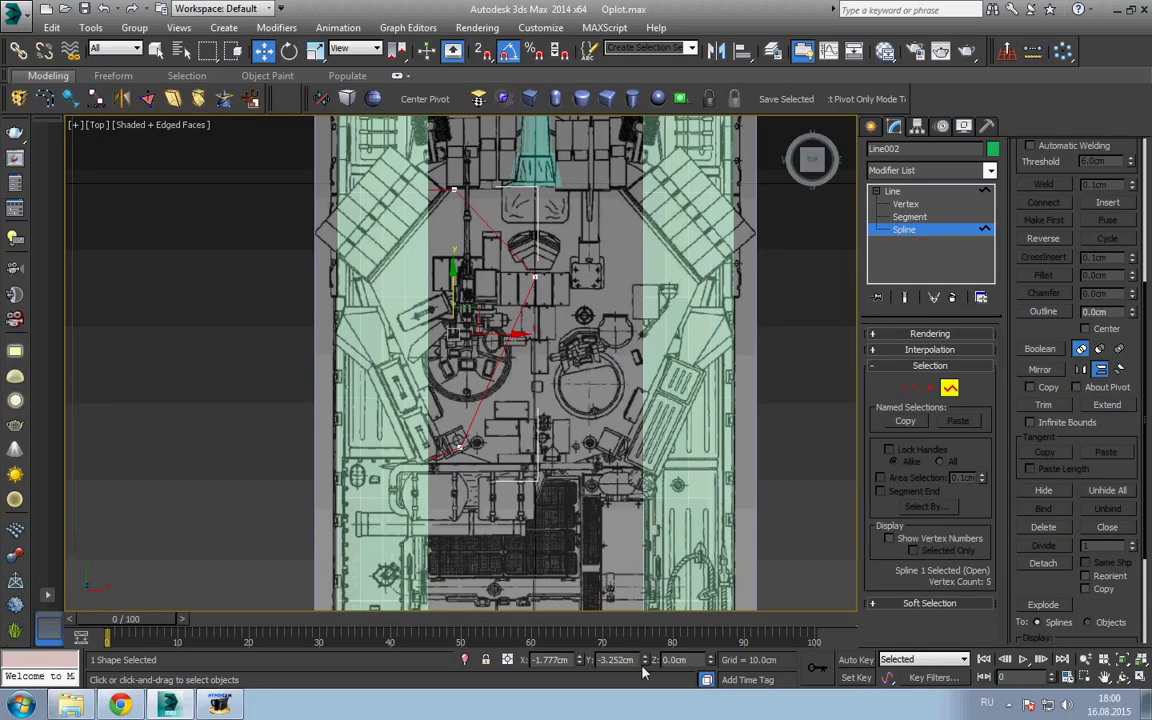
right_click(578, 662)
scroll(594, 443, "up", 3)
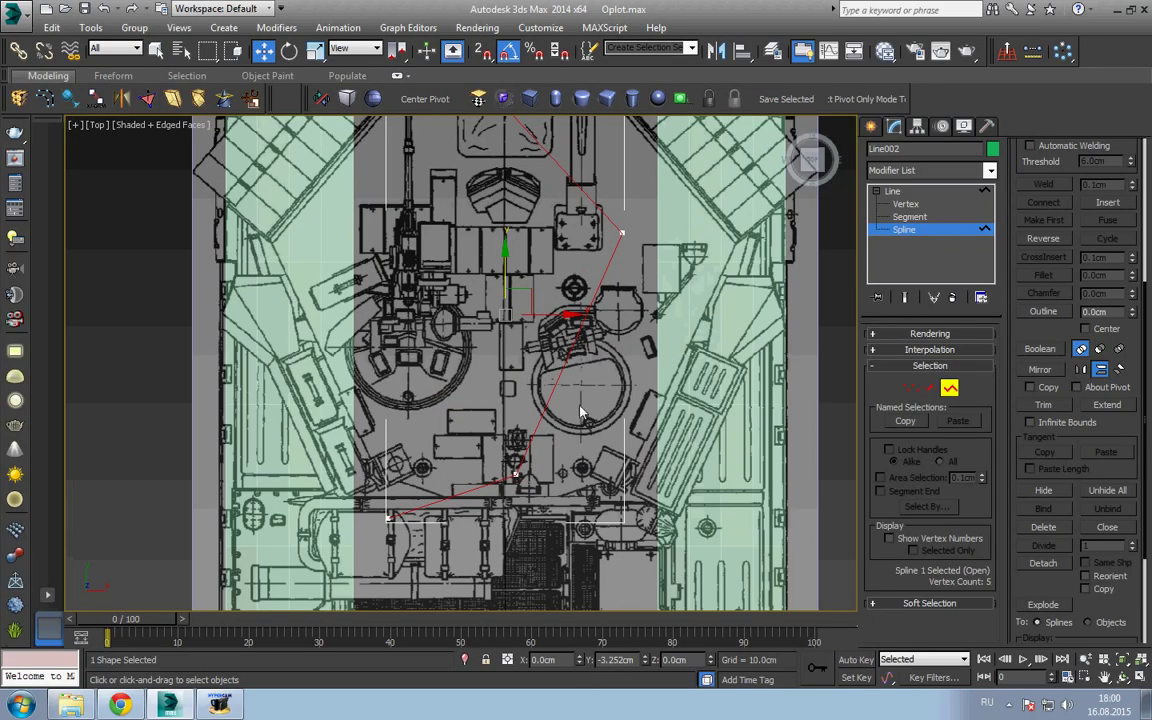
key("ctrl+z")
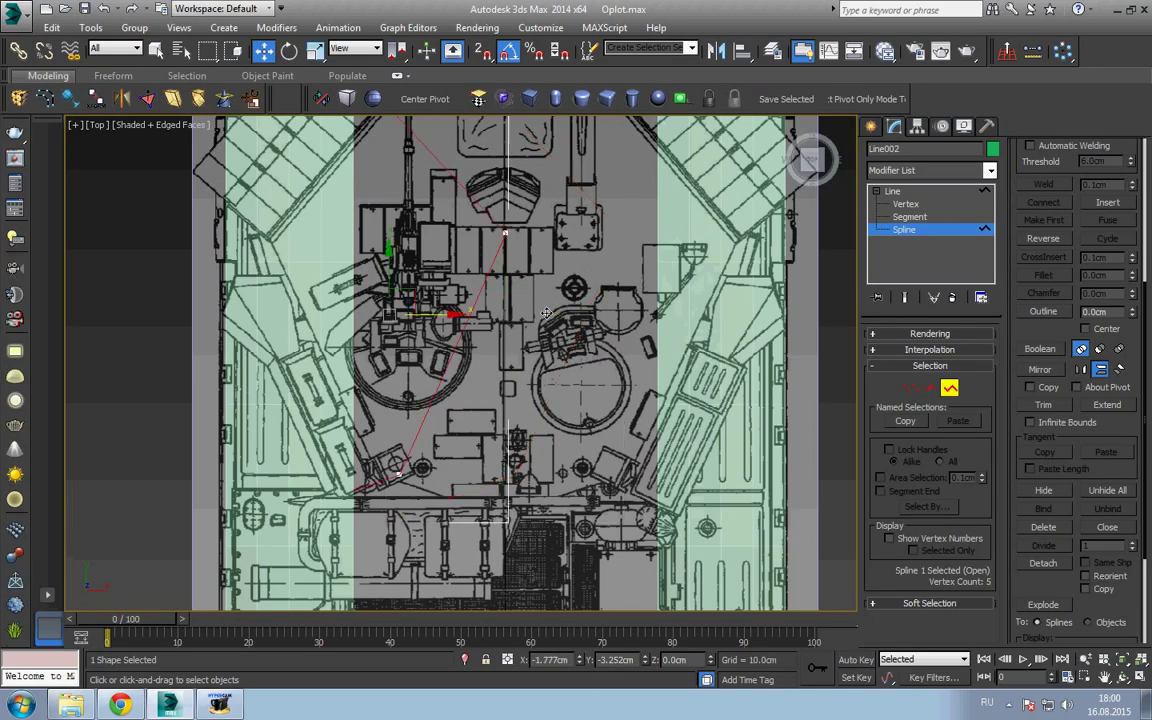
- Create a mirrored copy of the half outline on the right side at X 1.777cm
middle_click_drag(532, 346, 526, 382)
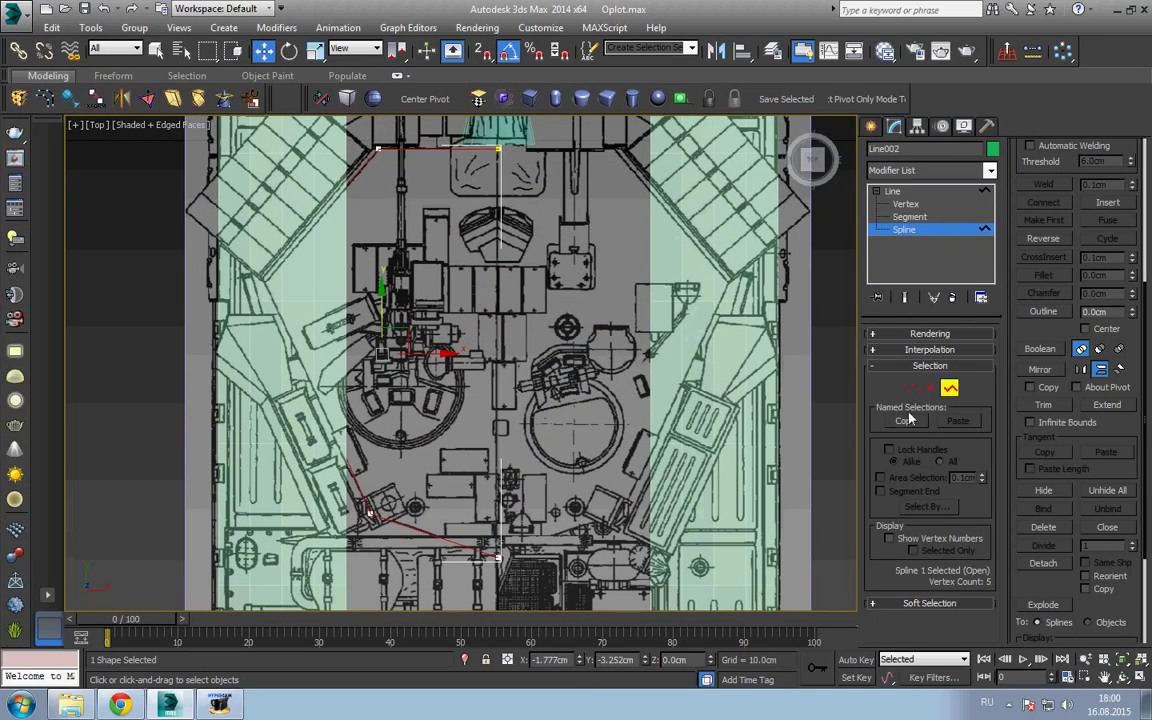
left_click(1040, 369)
right_click(651, 368)
key("Escape")
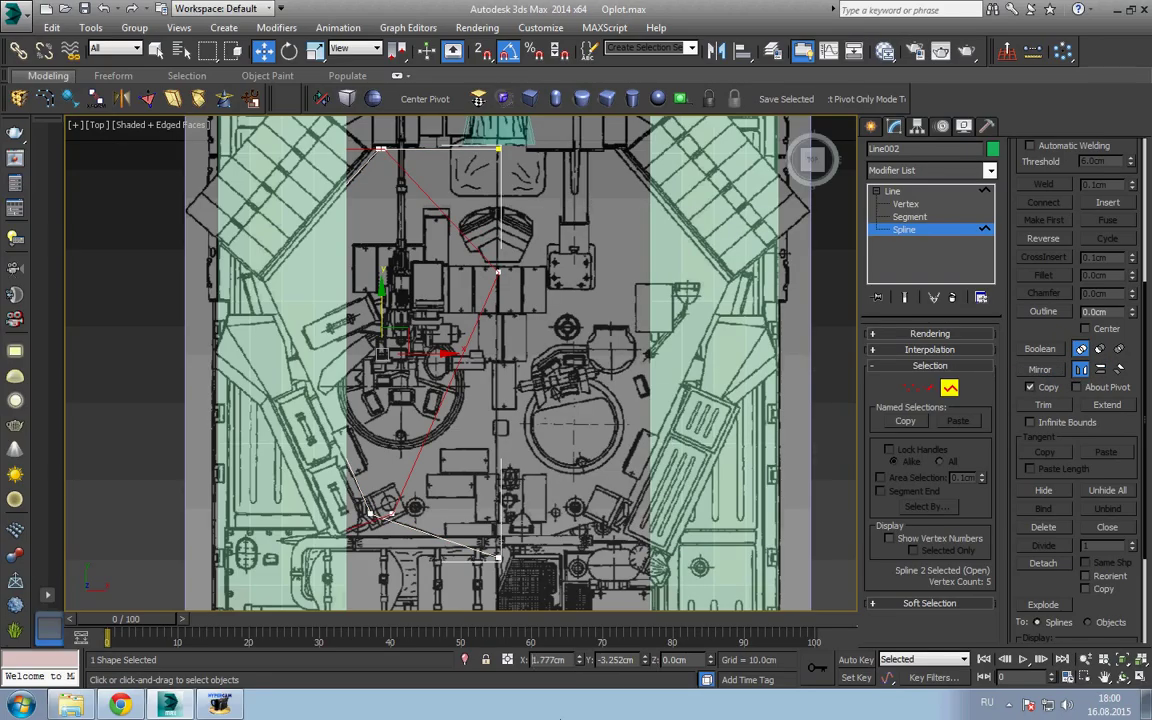
key("Return")
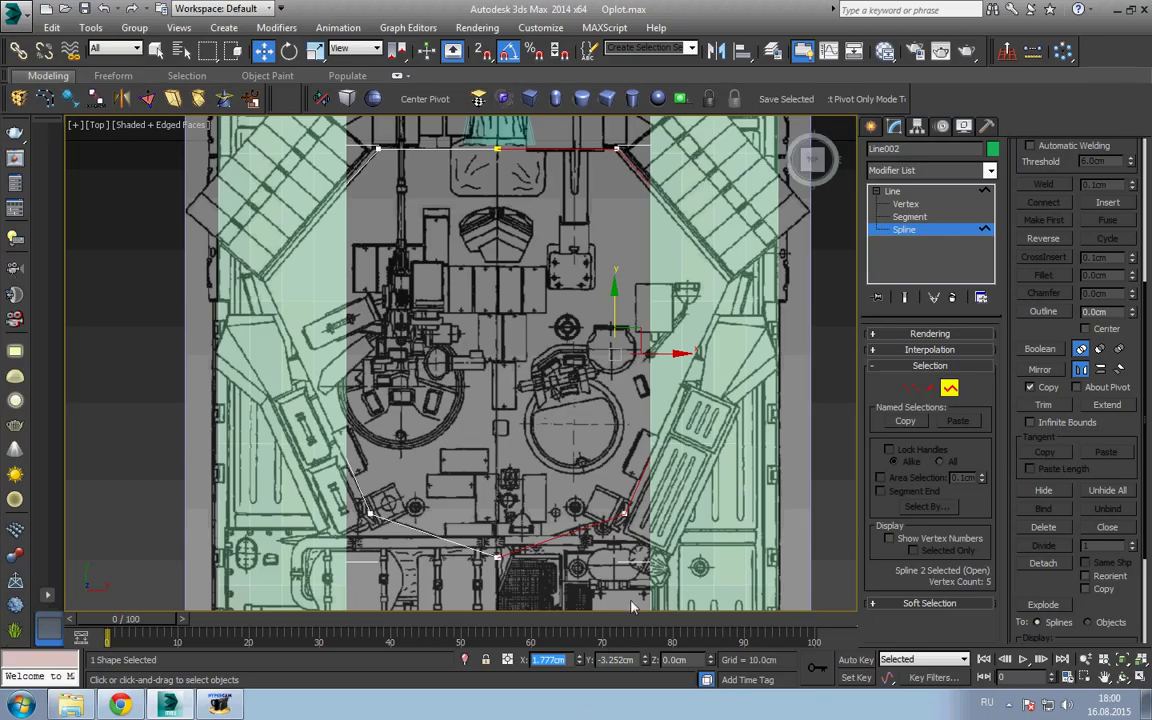
- At Vertex level, select the overlapping vertices at the top join of the halves
middle_click_drag(545, 355, 545, 395)
middle_click_drag(511, 463, 511, 386)
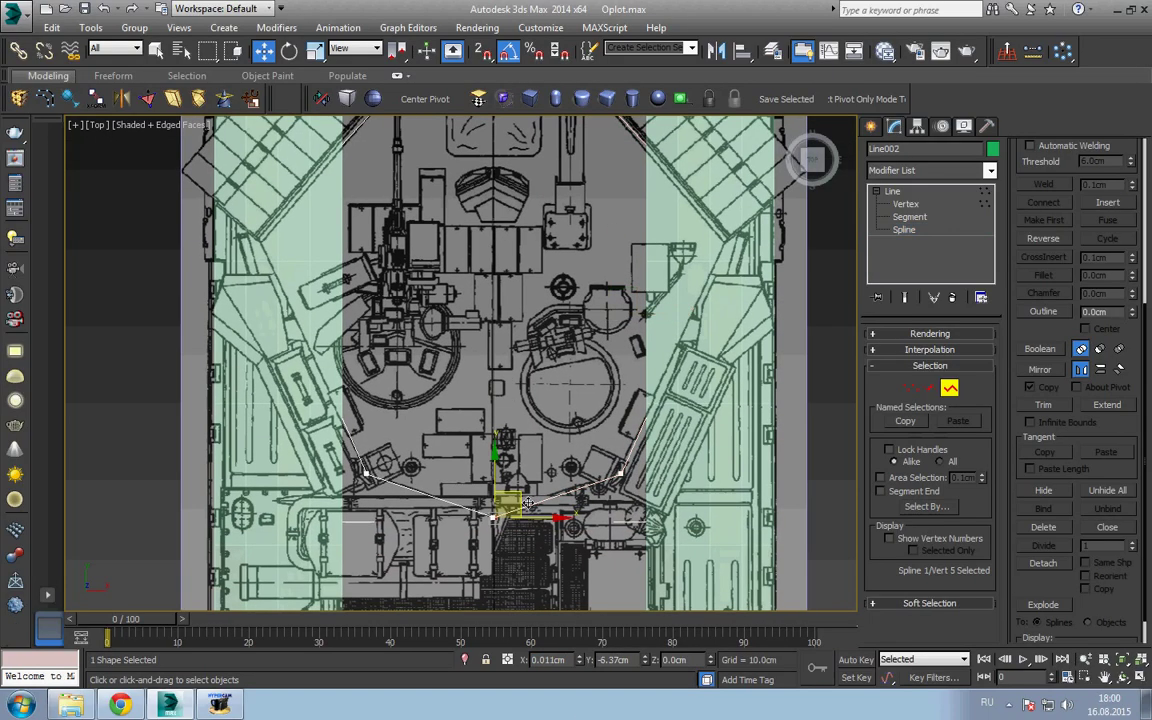
key("1")
mouse_move(476, 74)
middle_mouse_down()
mouse_move(480, 278)
mouse_move(435, 123)
middle_mouse_up()
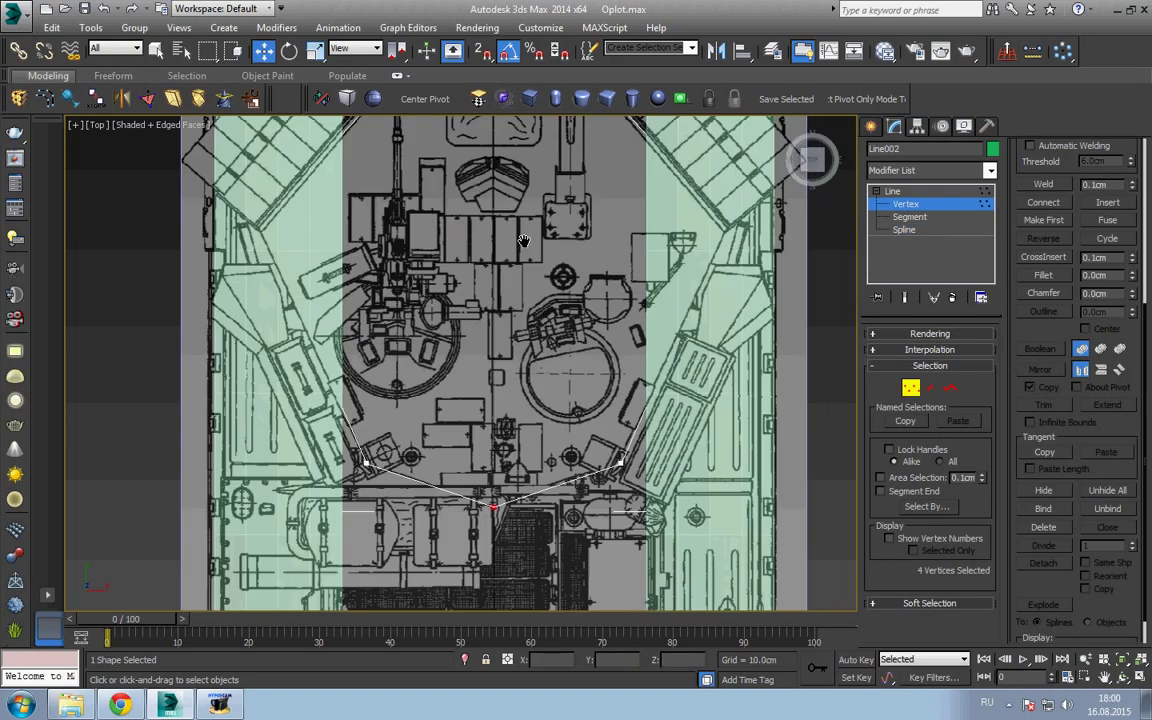
- Weld the joining end vertices of both halves and center the pivot on the shape
left_click_drag(430, 545, 490, 590, "ctrl")
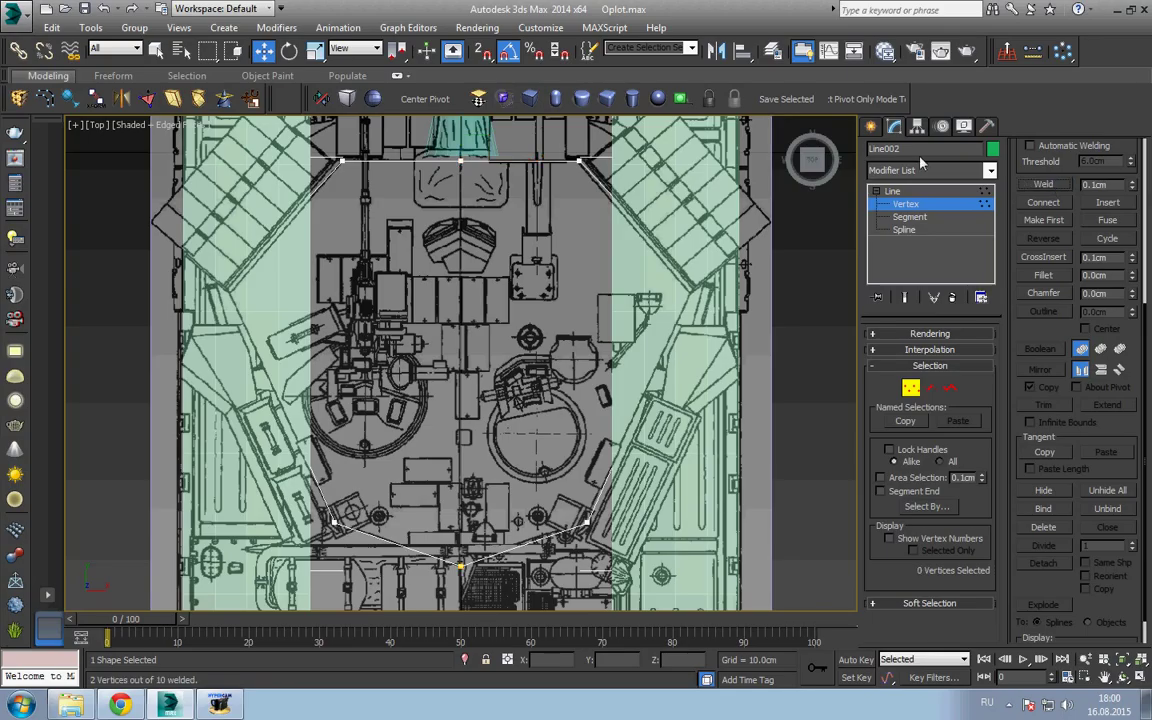
left_click(892, 191)
middle_click_drag(481, 388, 507, 398)
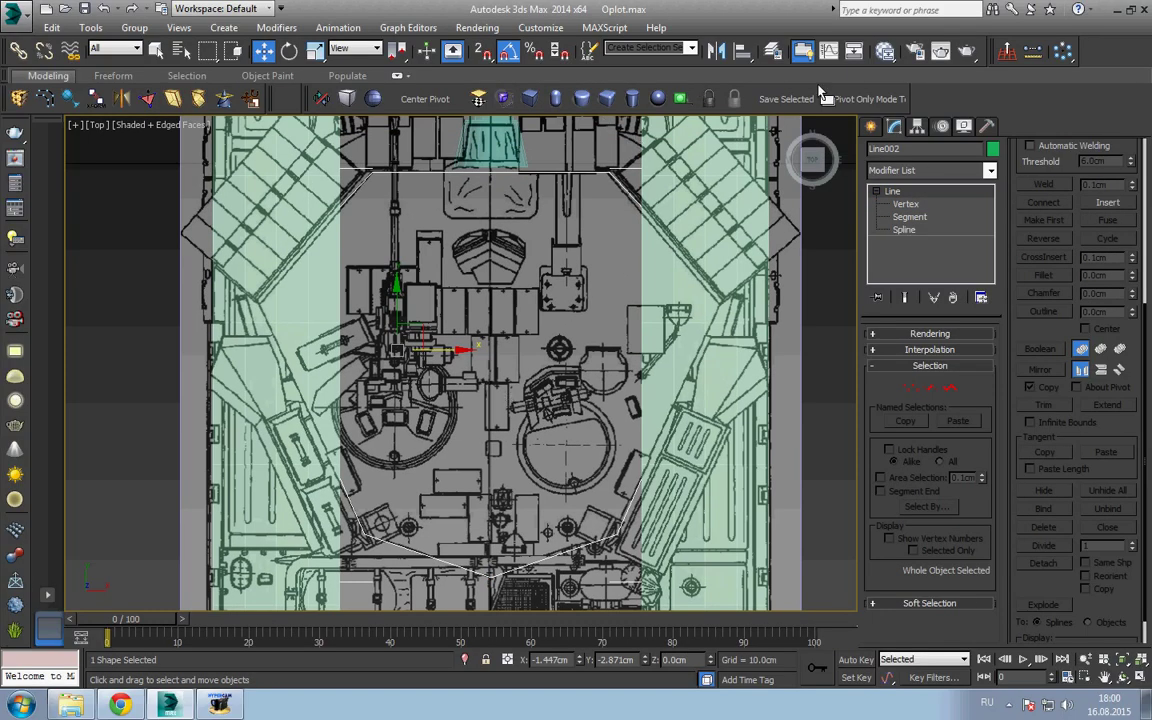
left_click(428, 98)
- Select the bottom-middle vertex and raise it slightly
key("1")
scroll(533, 267, "up", 2)
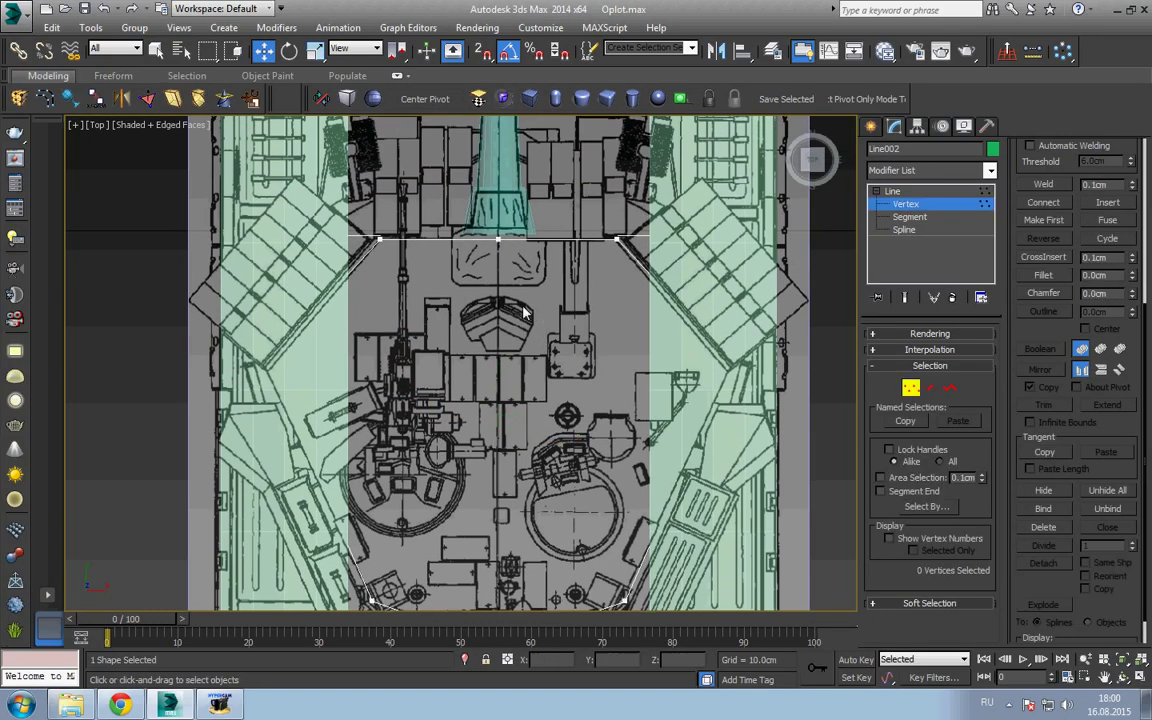
scroll(503, 370, "down", 2)
middle_click_drag(503, 370, 511, 247)
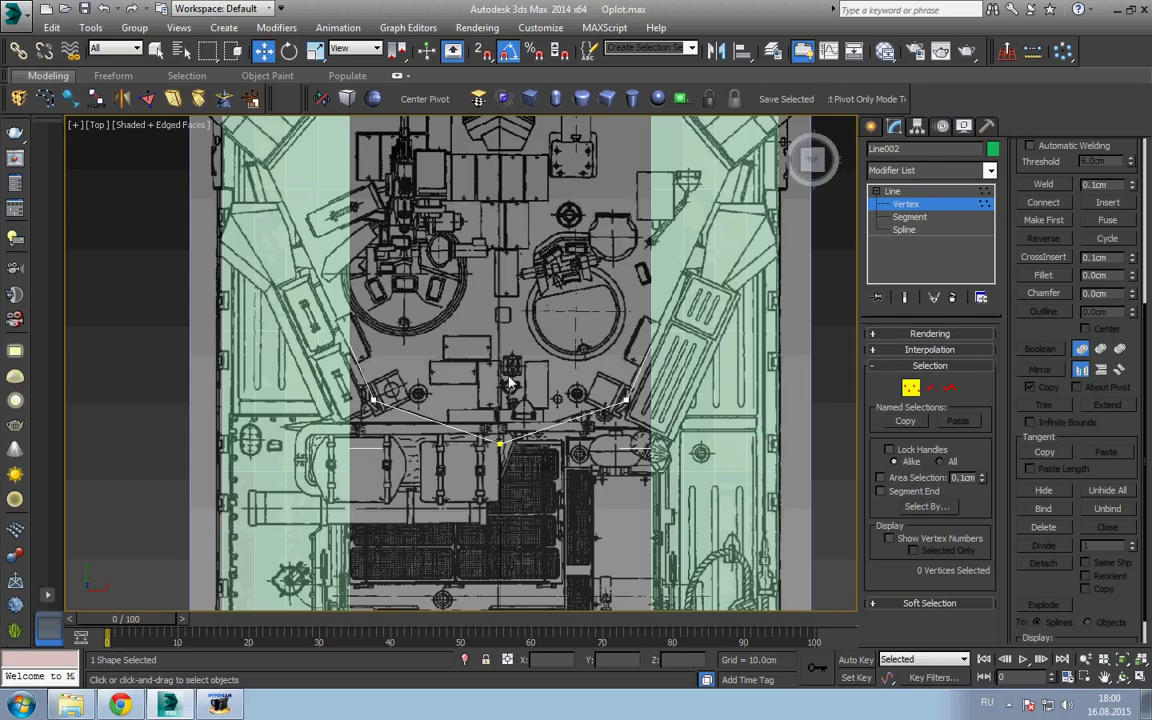
left_click(499, 441)
left_click(463, 281)
scroll(440, 285, "up", 2)
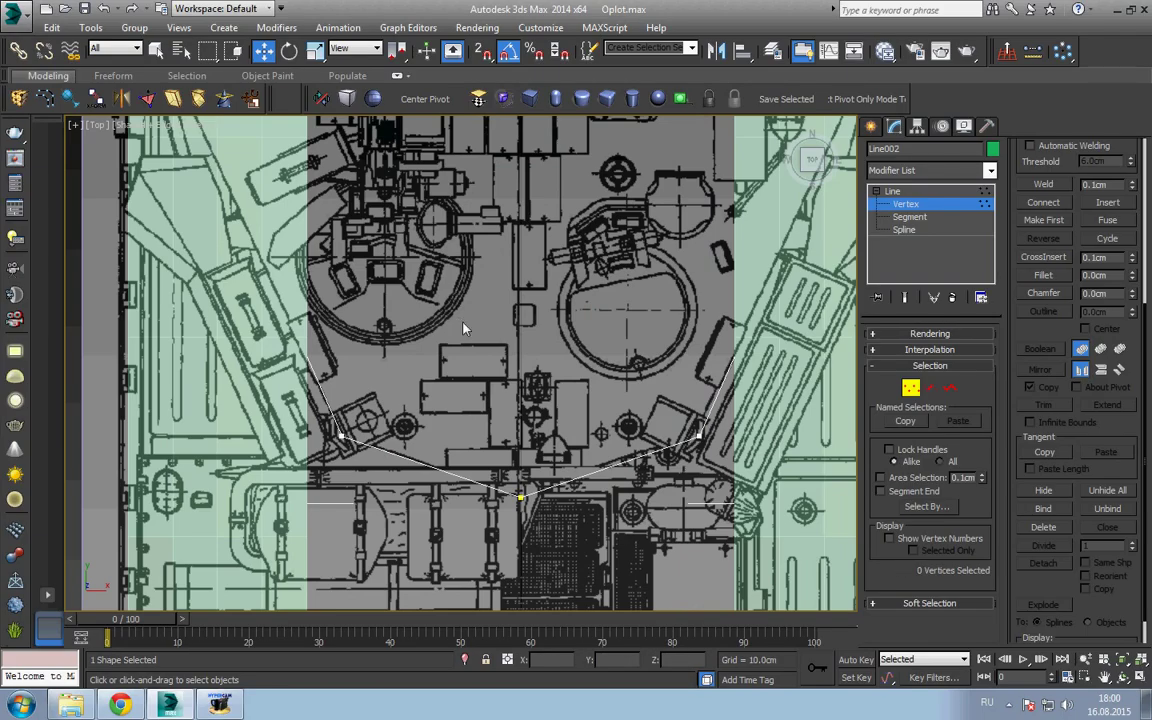
left_click(520, 497)
left_click_drag(520, 450, 520, 440)
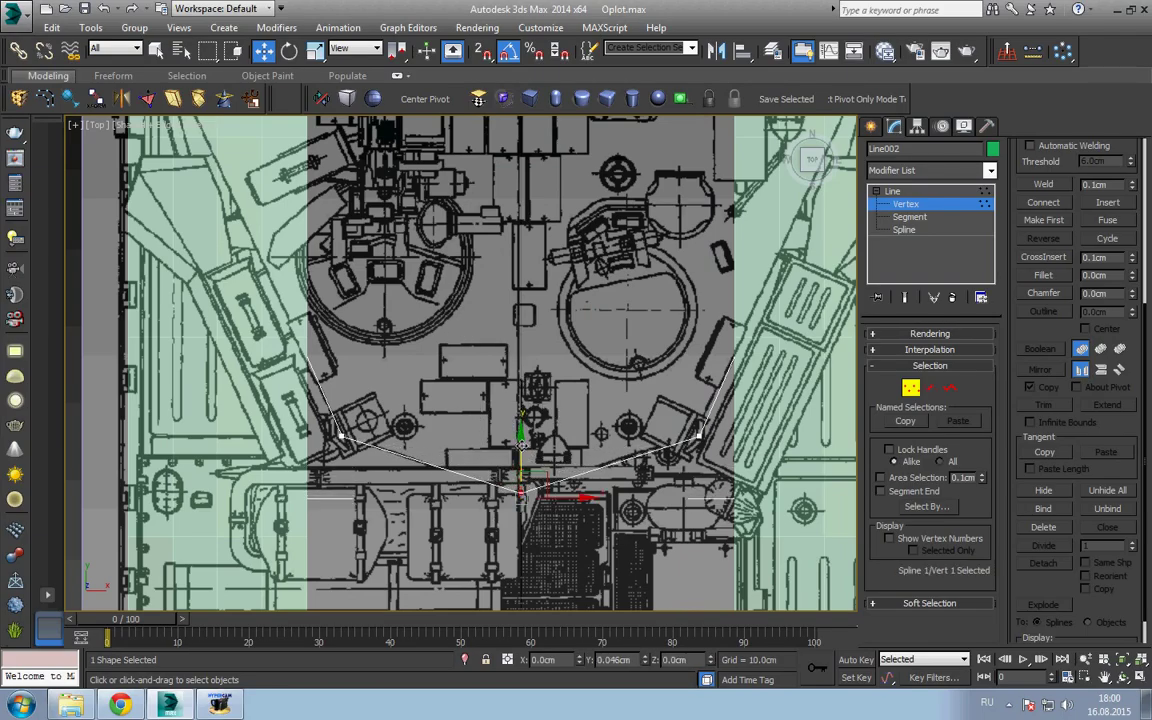
- Leave vertex editing and return to the whole turret outline
scroll(510, 360, "down", 5)
middle_click_drag(510, 360, 512, 420)
left_click(982, 196)
middle_click_drag(479, 364, 594, 393)
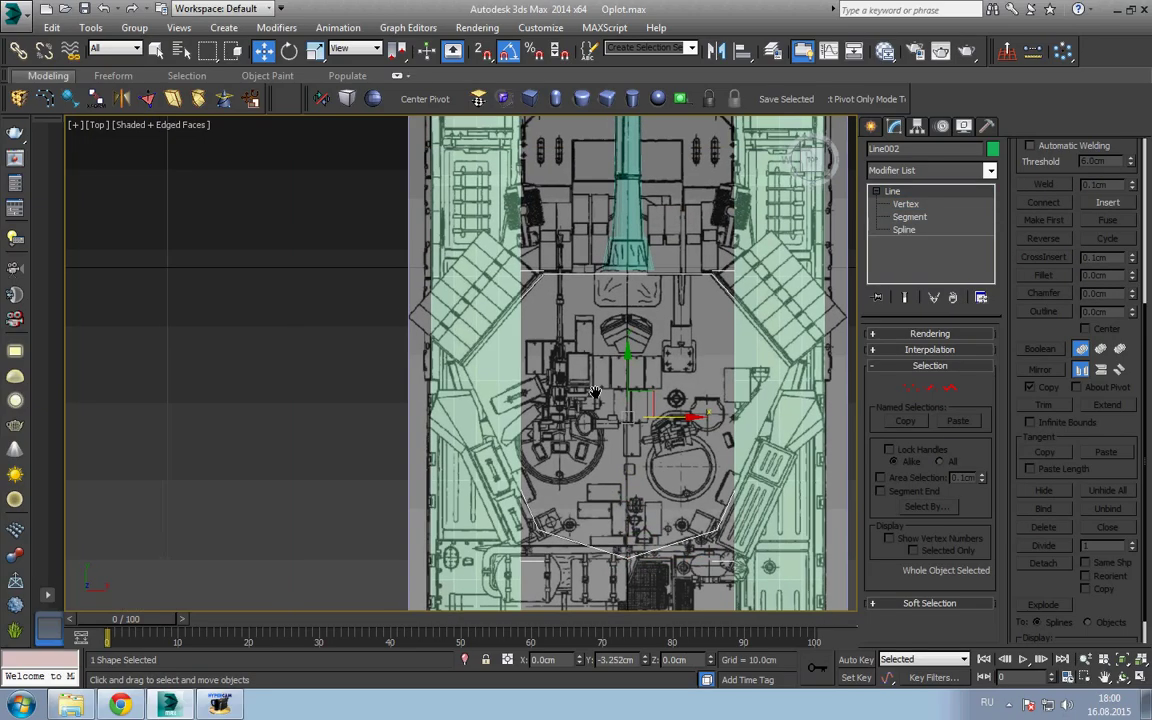
- In Left view, raise the turret outline to about 10.9cm and add a Shell modifier
key("l")
key("z")
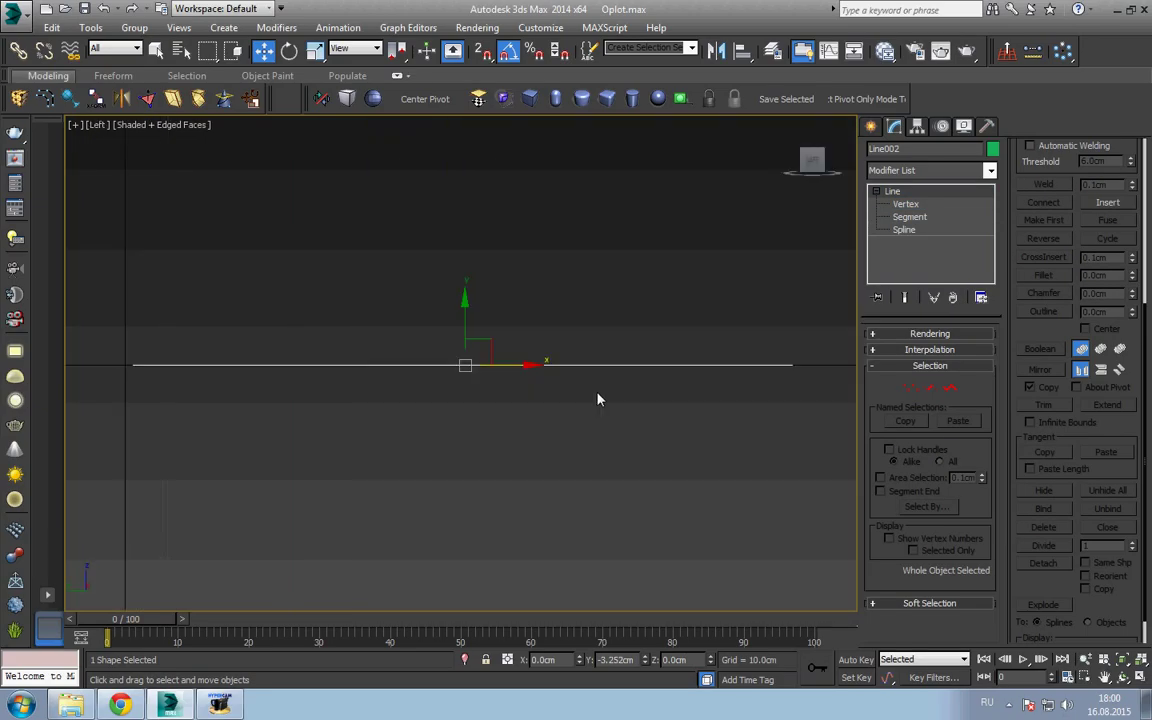
scroll(534, 462, "down", 3)
scroll(534, 462, "up", 5)
left_click_drag(535, 440, 536, 300)
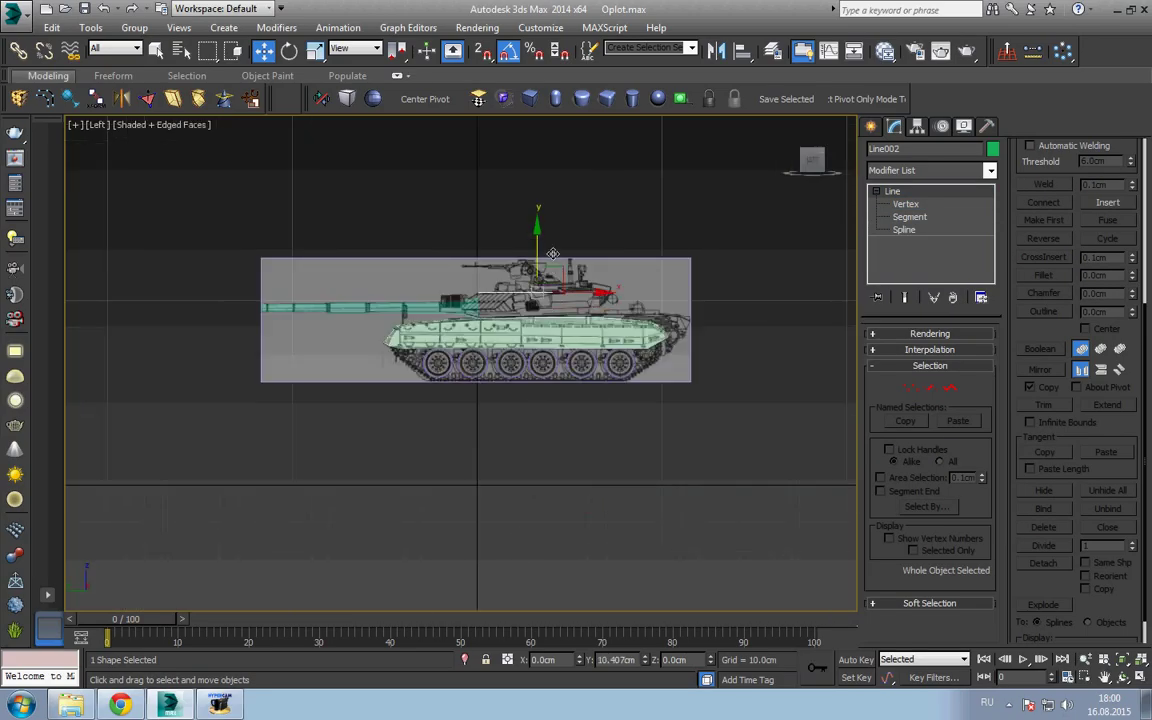
scroll(536, 312, "up", 5)
middle_click_drag(536, 312, 614, 316)
left_click_drag(567, 292, 567, 250)
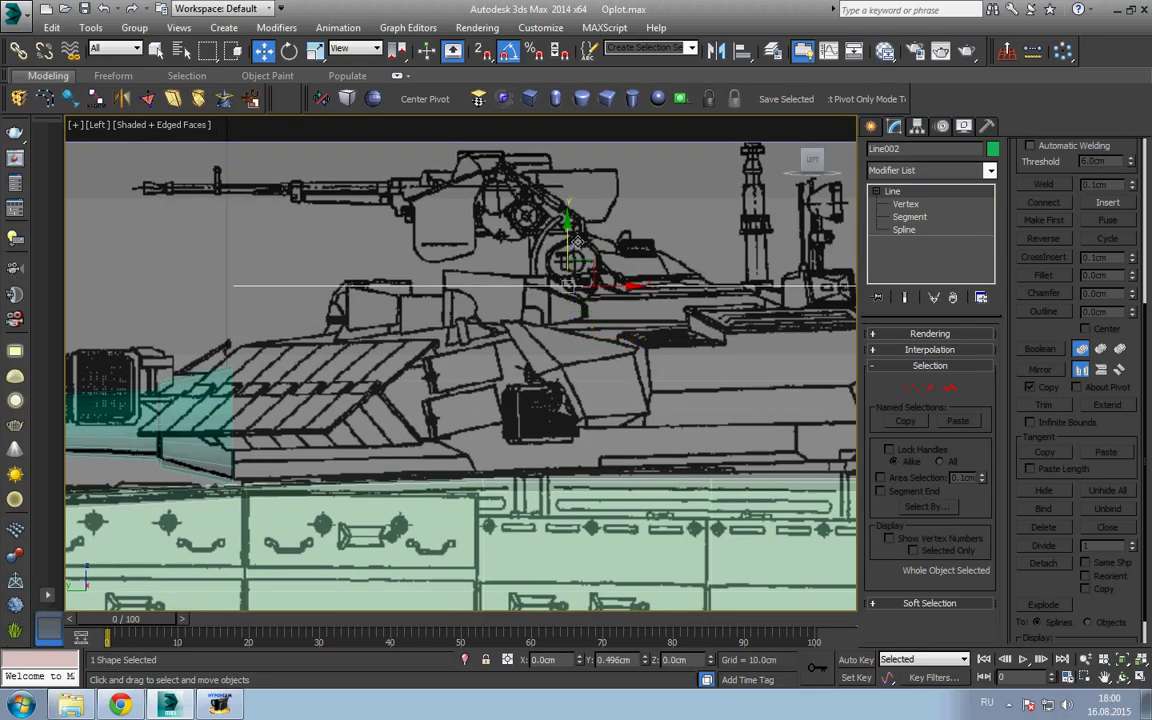
scroll(510, 258, "down", 2)
mouse_move(510, 258)
middle_mouse_down()
mouse_move(466, 255)
mouse_move(595, 295)
middle_mouse_up()
scroll(466, 255, "up", 2)
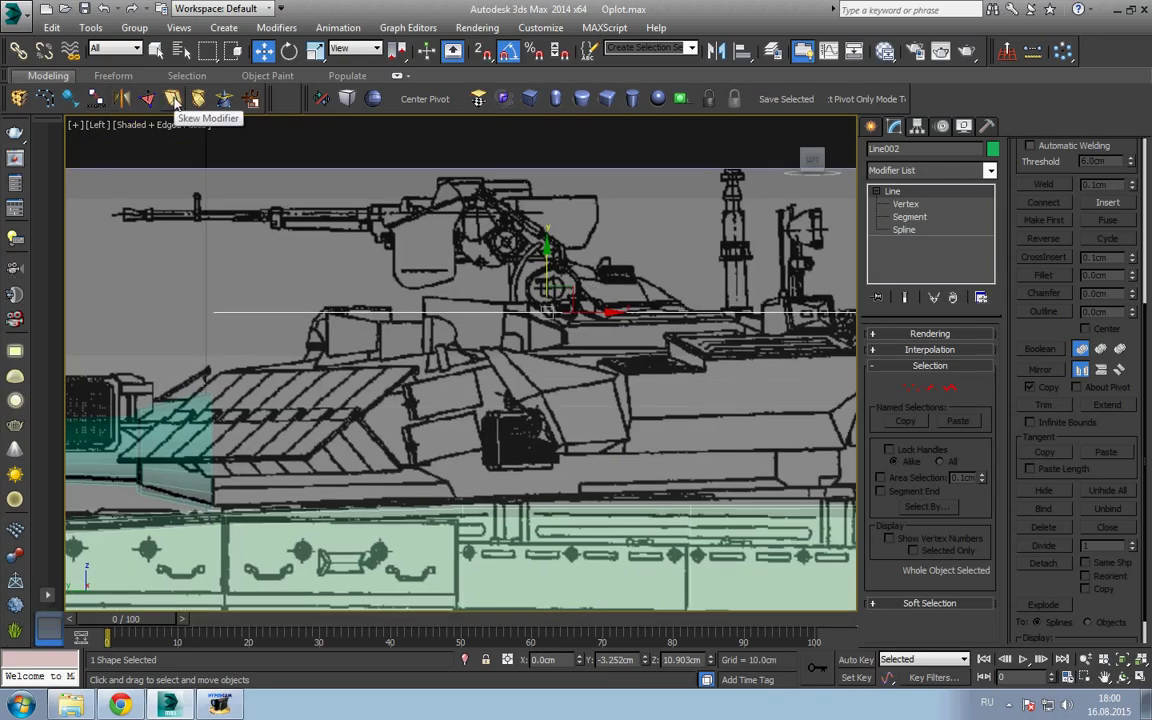
left_click(347, 100)
- Convert the shelled hexagon shape to Editable Poly and move the turret block down onto the hull
middle_click_drag(535, 260, 470, 213)
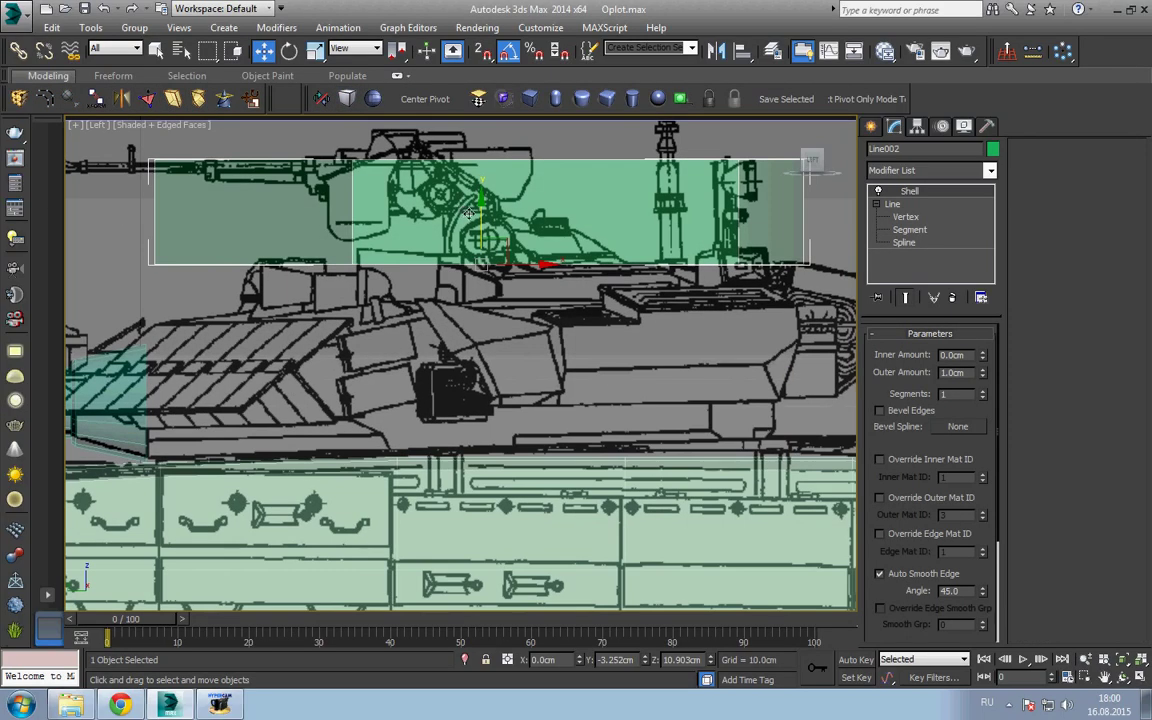
right_click(514, 222)
left_click(720, 420)
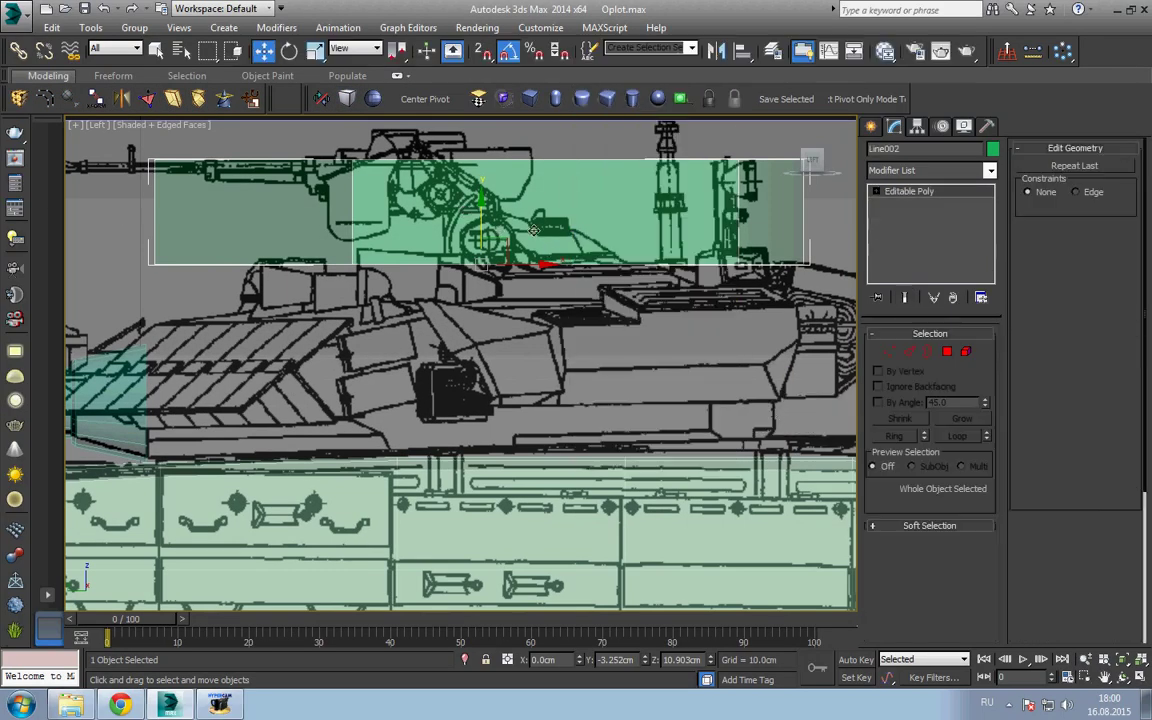
left_click_drag(482, 218, 491, 398)
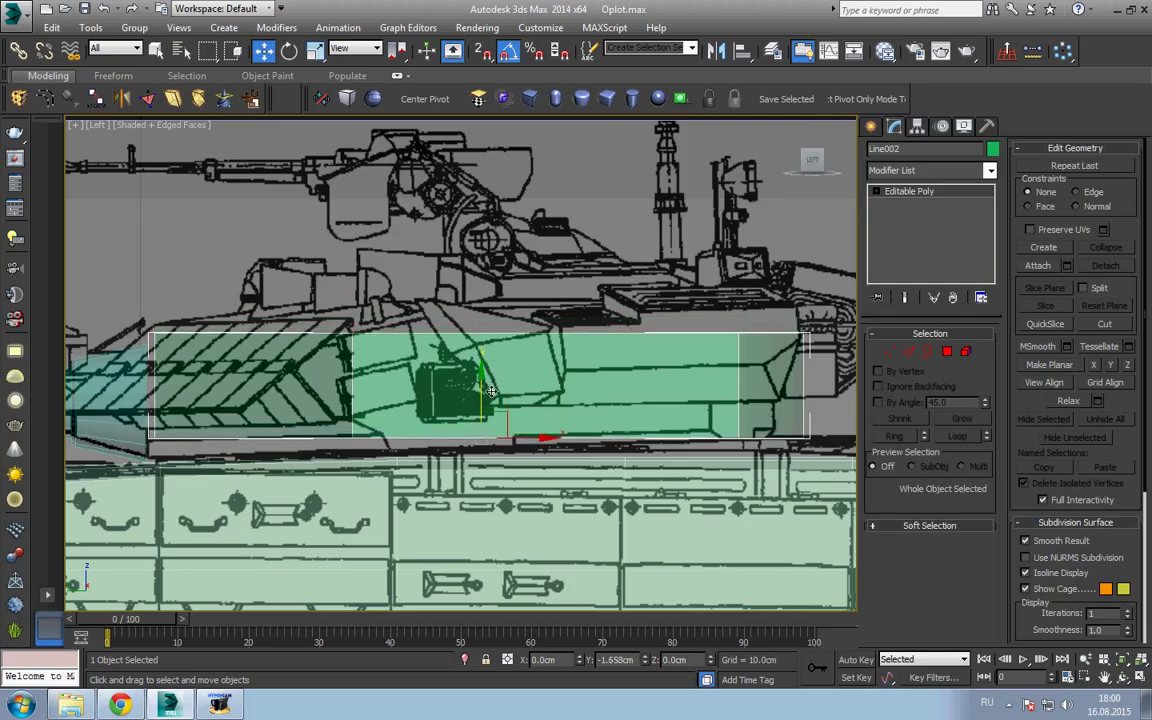
- Raise the seven top-edge vertices of the turret block, then return to the whole object
scroll(421, 352, "down", 1)
scroll(421, 352, "down", 1)
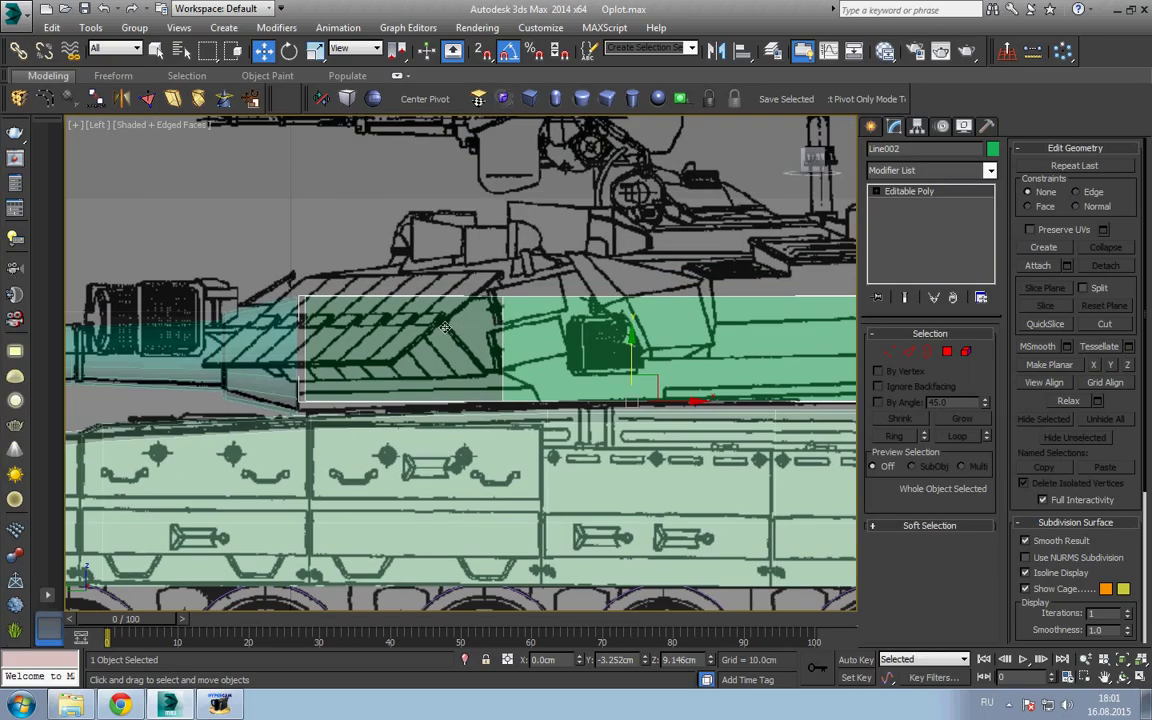
key("1")
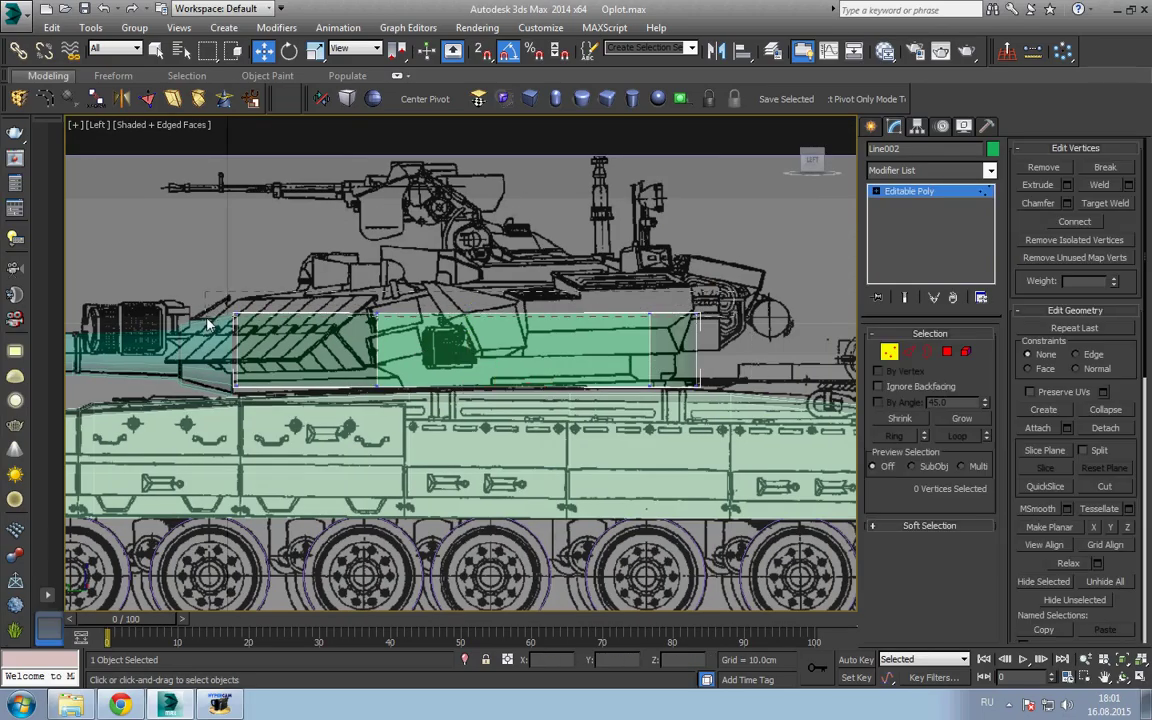
mouse_move(208, 323)
left_mouse_down()
mouse_move(490, 273)
mouse_move(456, 251)
left_mouse_up()
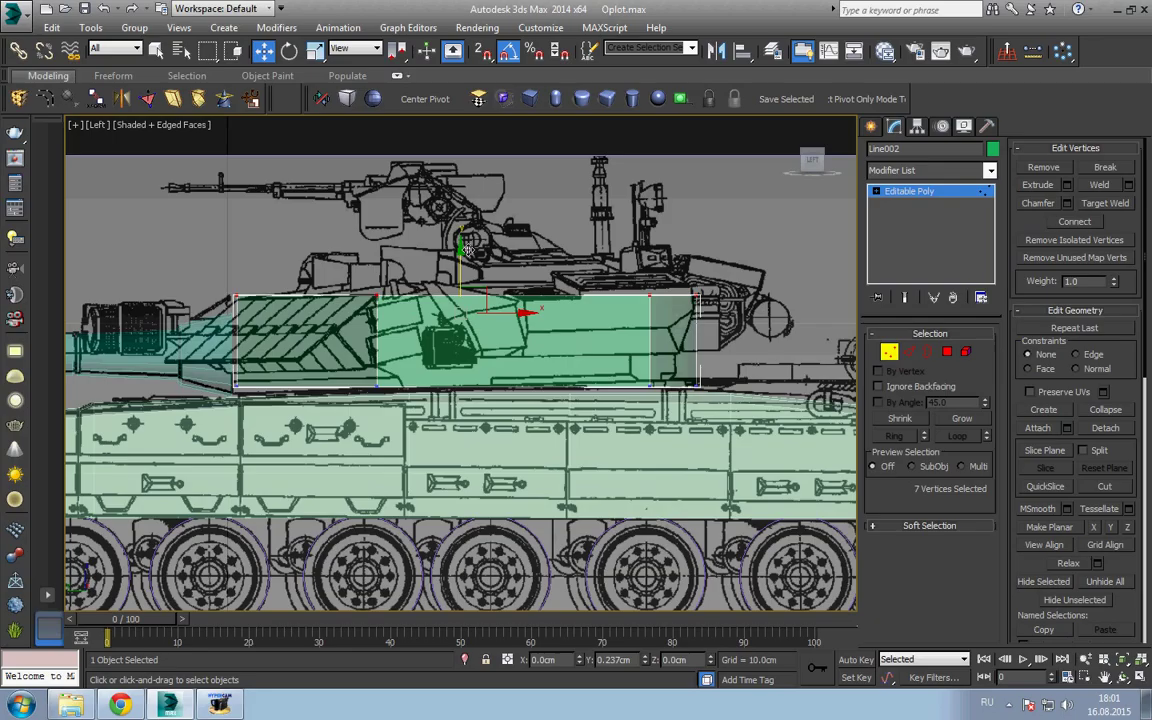
left_click(678, 284)
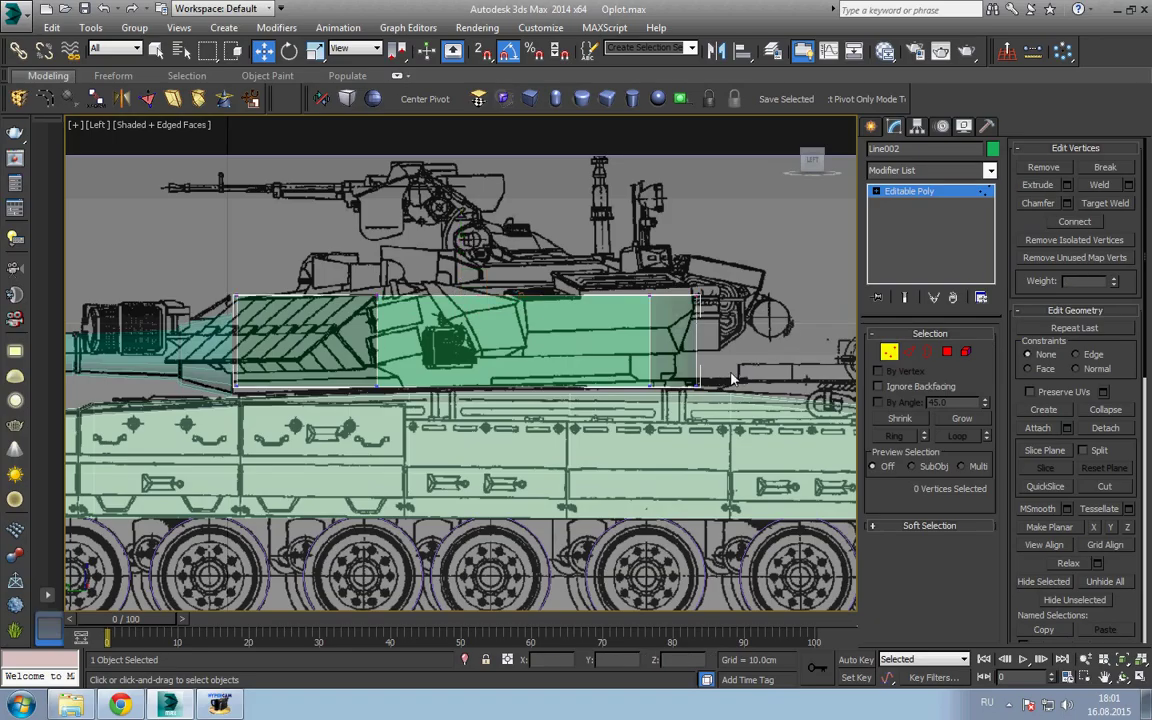
left_click(876, 191)
left_click(909, 191)
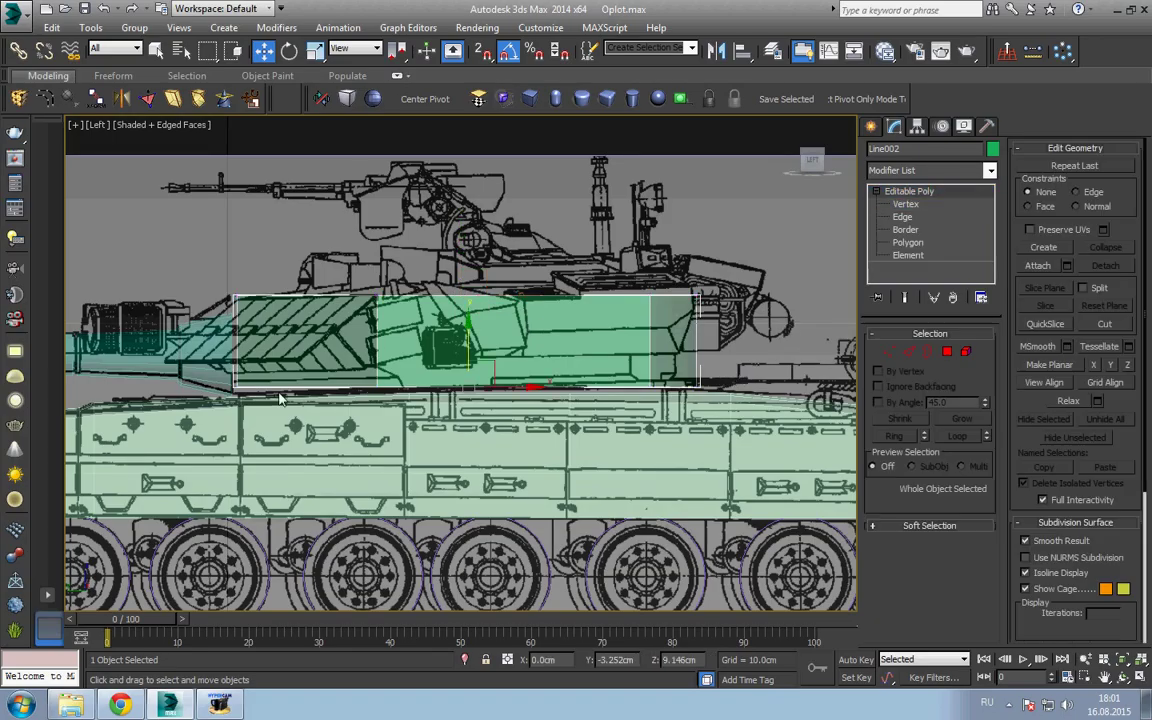
- In the Front view, select the seven vertices along the turret's centre line
middle_click_drag(310, 395, 385, 383)
key("f")
scroll(386, 383, "up", 5)
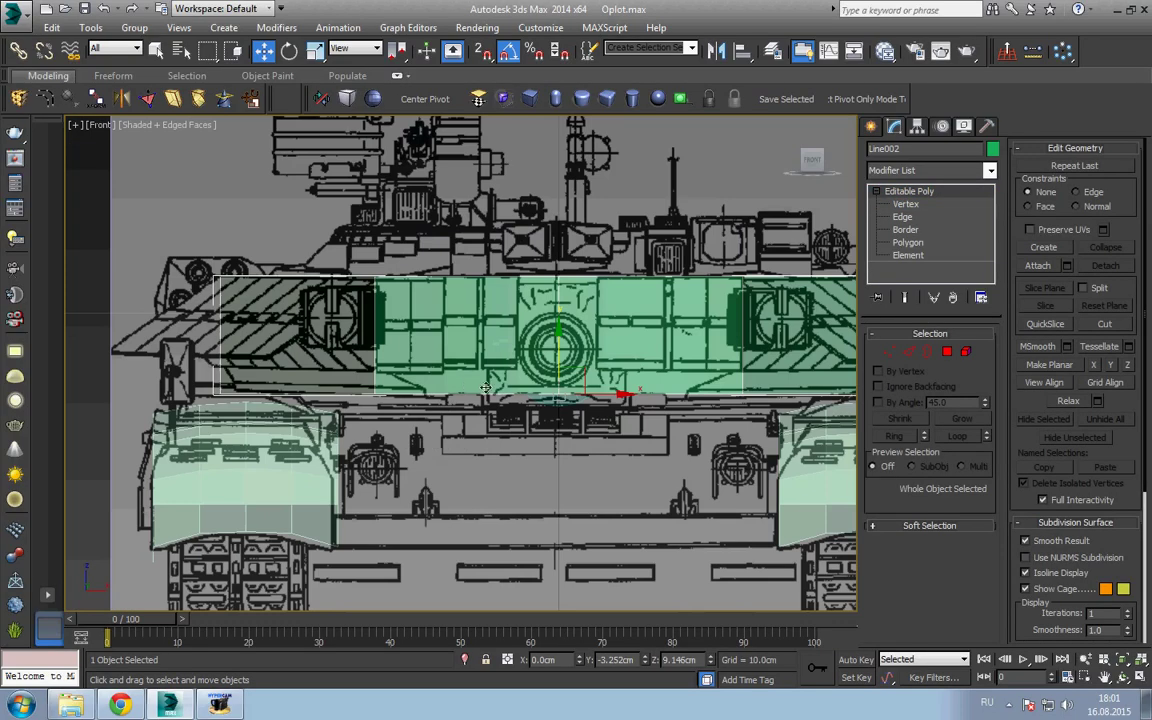
mouse_move(600, 365)
middle_mouse_down()
mouse_move(422, 351)
mouse_move(510, 362)
middle_mouse_up()
scroll(384, 362, "down", 2)
scroll(482, 358, "up", 2)
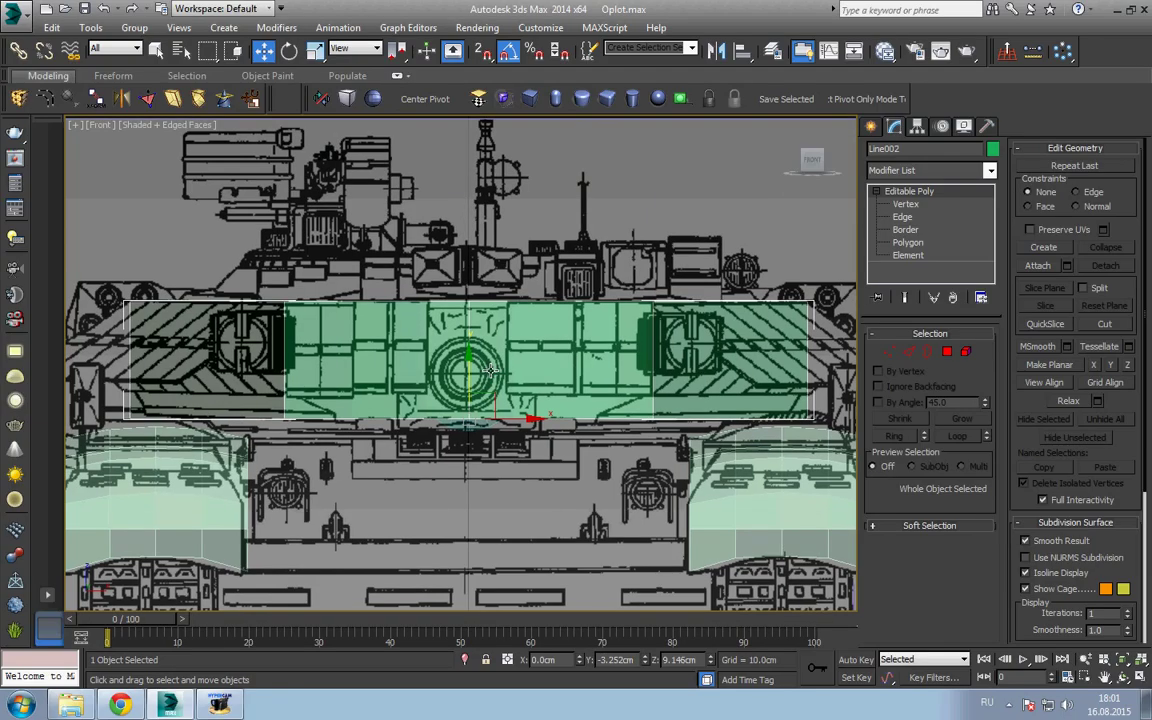
key("1")
scroll(745, 400, "down", 2)
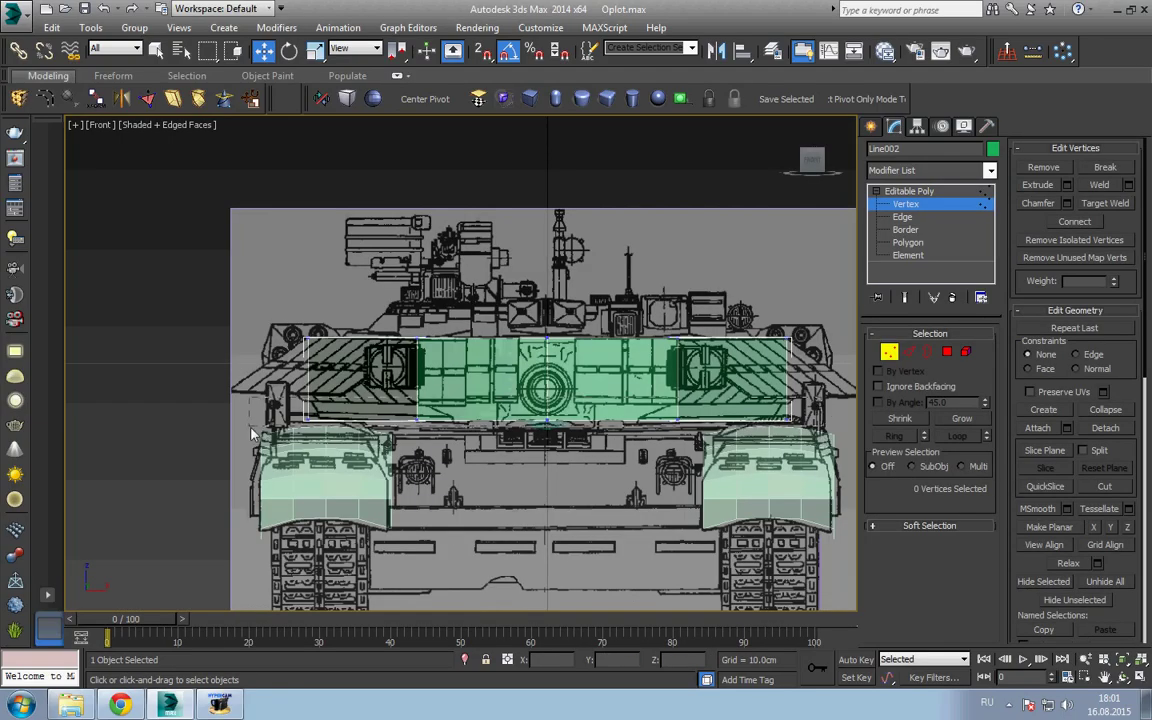
mouse_move(538, 596)
left_mouse_down()
mouse_move(545, 383)
mouse_move(556, 371)
left_mouse_up()
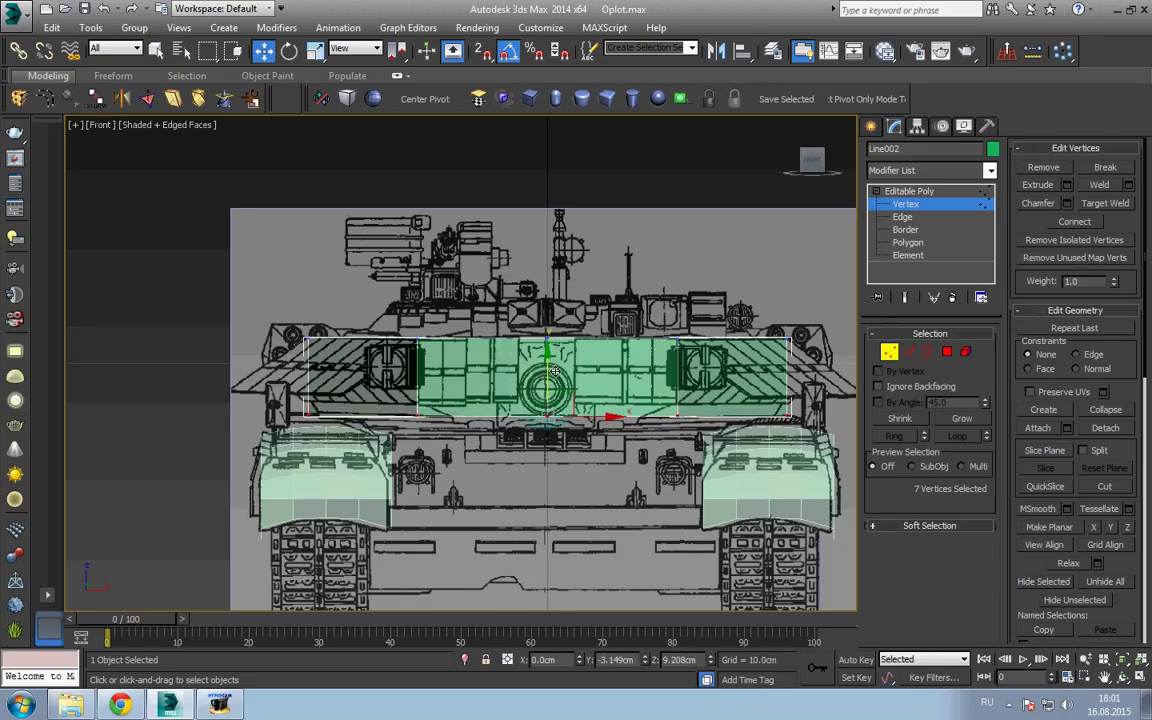
- Orbit to inspect the turret in 3D, then leave vertex editing
scroll(561, 379, "up", 1)
scroll(520, 341, "up", 1)
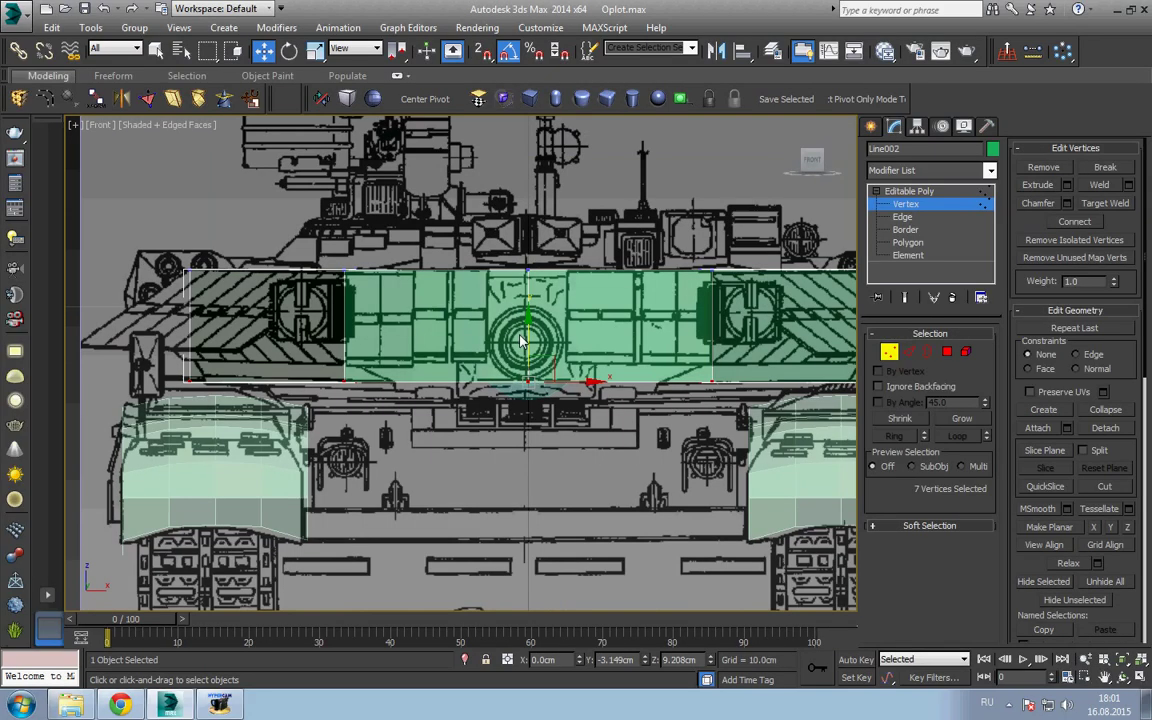
mouse_move(520, 341)
middle_mouse_down("alt")
mouse_move(393, 333)
mouse_move(627, 362)
middle_mouse_up("alt")
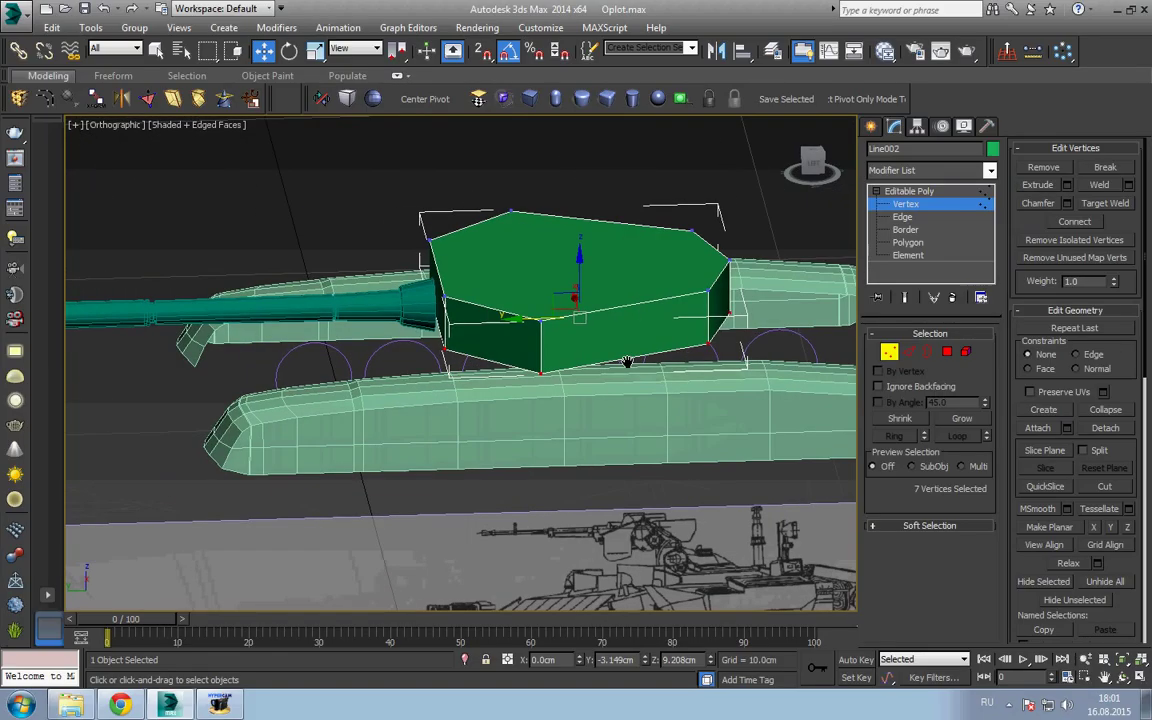
key("1")
left_click(771, 193)
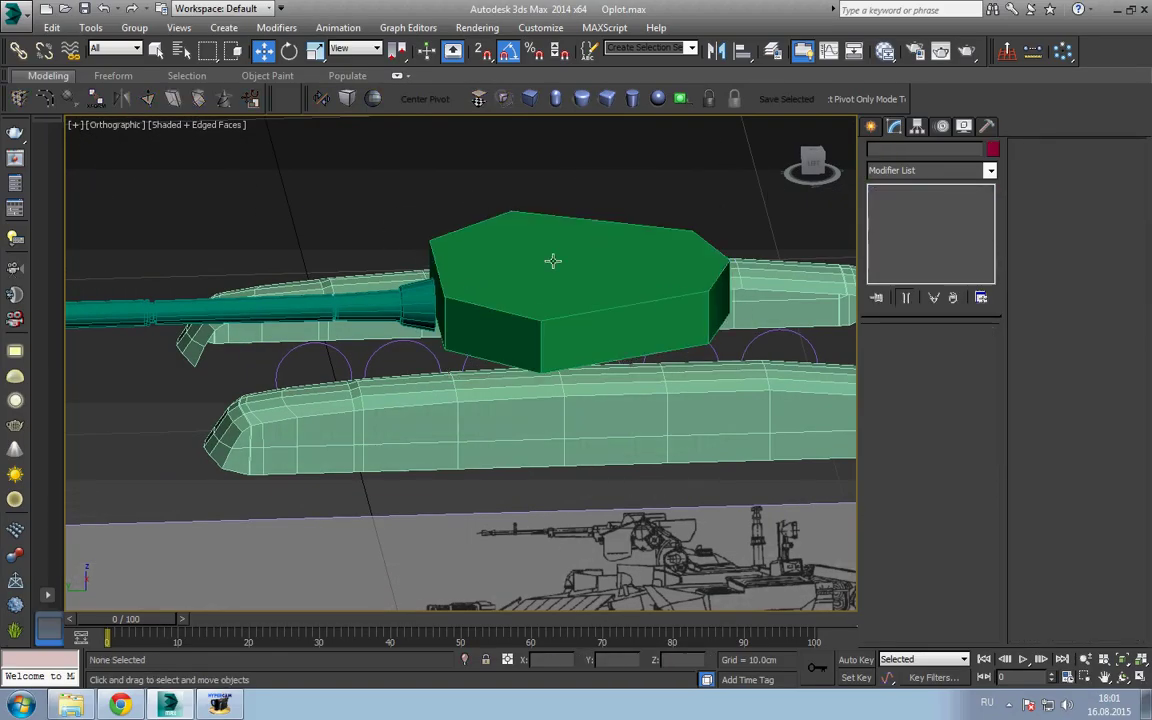
middle_click_drag(553, 260, 585, 230, "alt")
key("l")
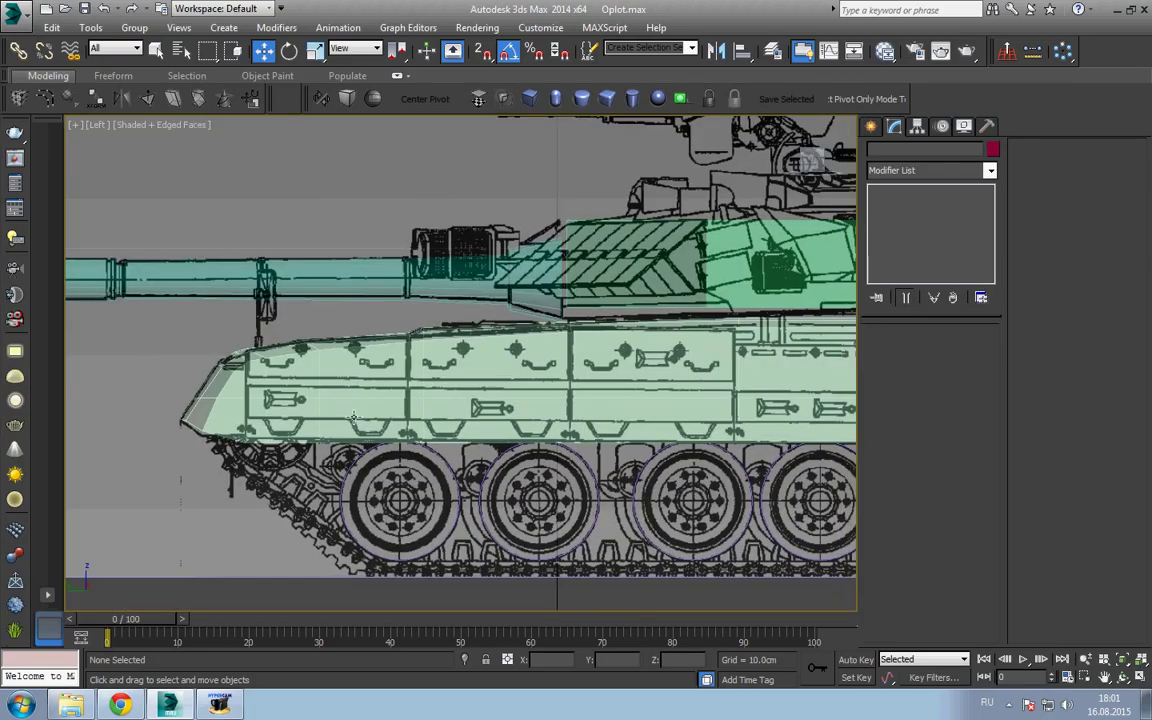
middle_click_drag(452, 411, 206, 380)
middle_click_drag(720, 430, 478, 428)
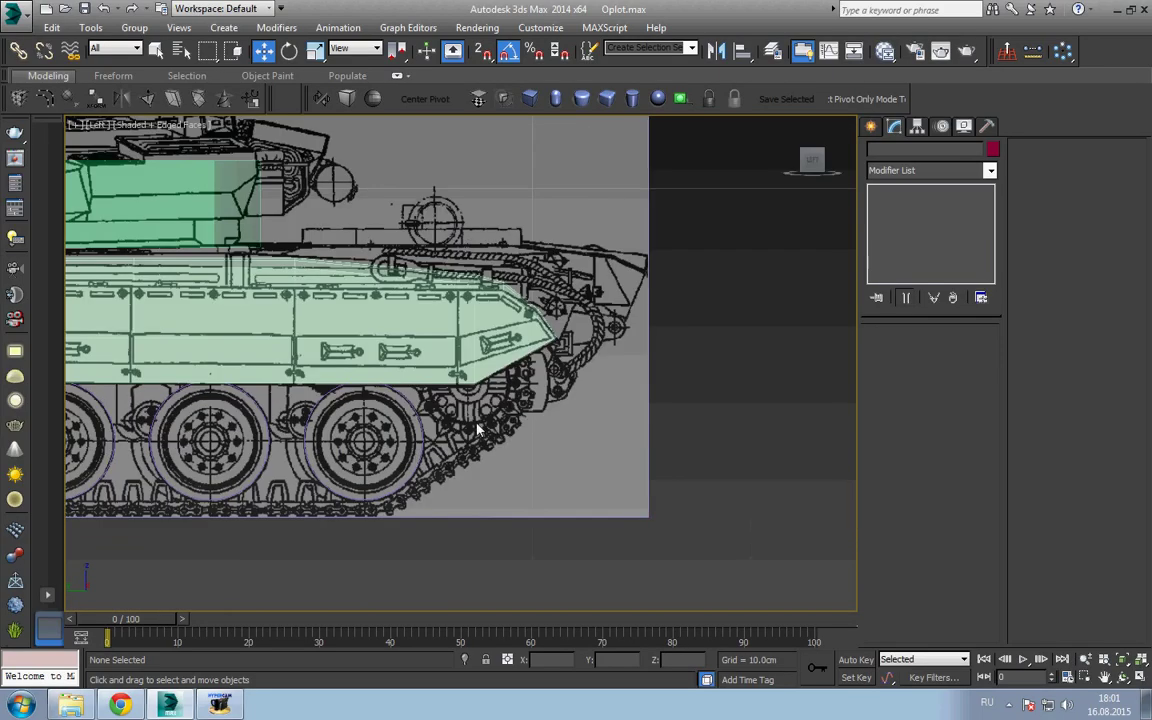
scroll(477, 428, "up", 2)
scroll(443, 447, "down", 1)
key("t")
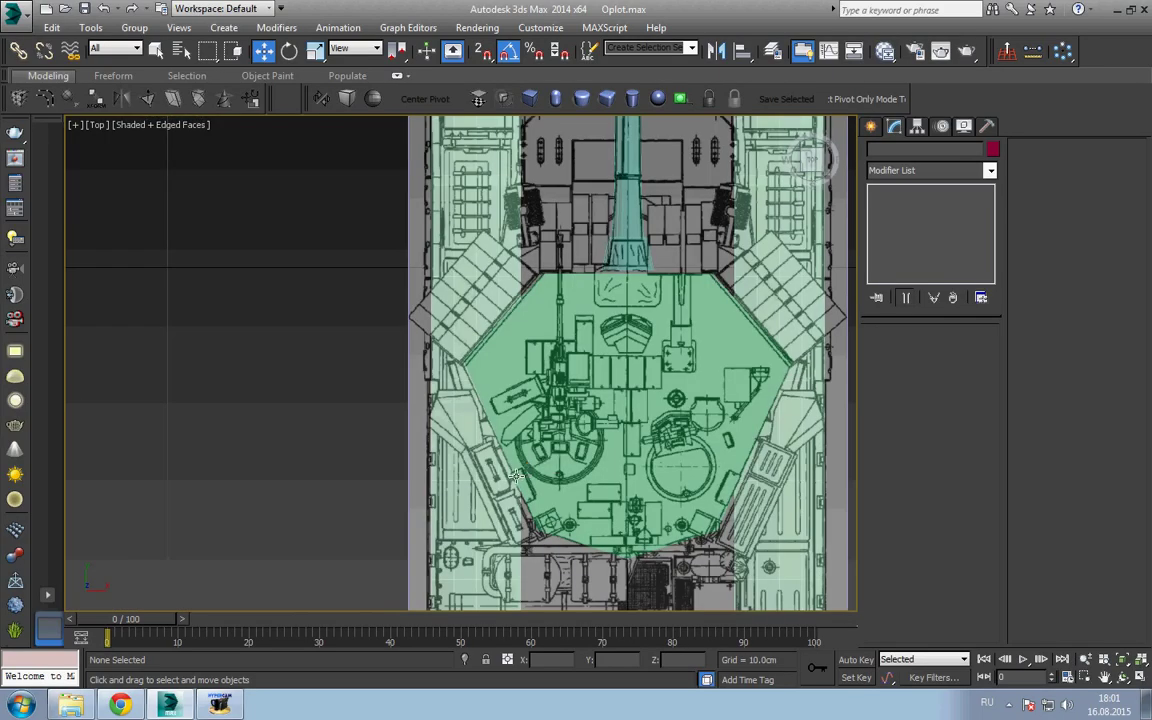
middle_click_drag(487, 312, 487, 540)
middle_click_drag(634, 304, 544, 414)
mouse_move(503, 378)
middle_mouse_down()
mouse_move(501, 416)
mouse_move(505, 220)
middle_mouse_up()
scroll(501, 416, "up", 3)
scroll(503, 443, "down", 5)
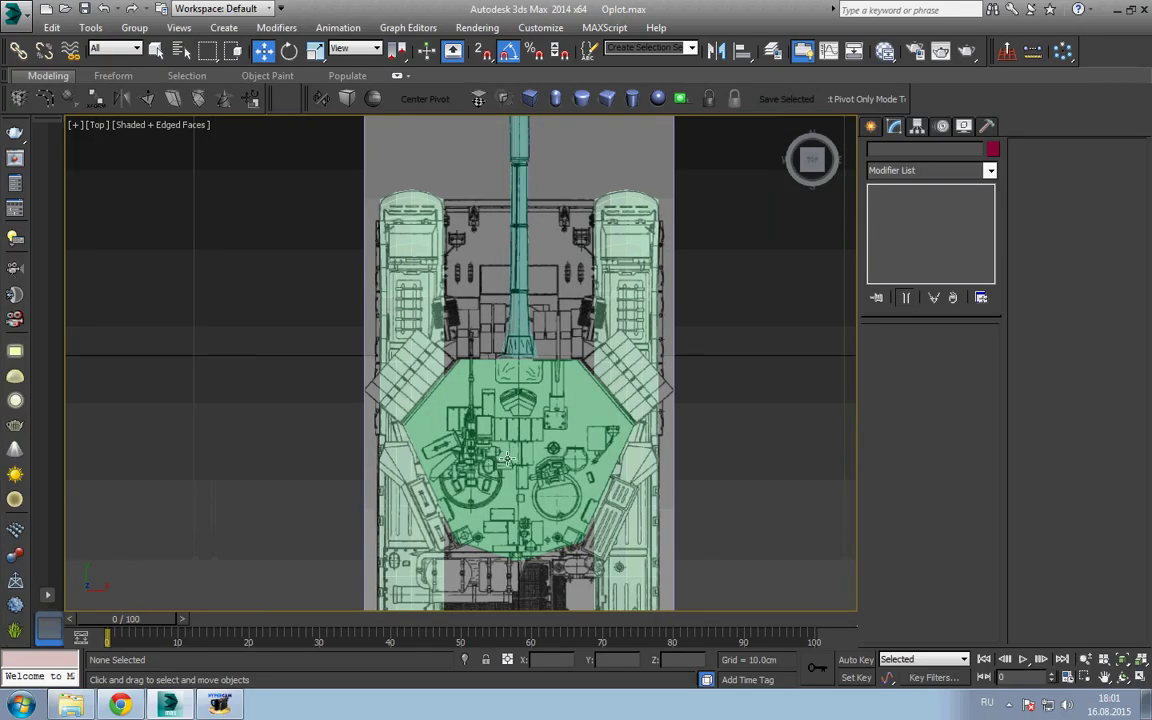
middle_click_drag(510, 440, 516, 300)
scroll(516, 398, "up", 3)
scroll(516, 398, "up", 2)
scroll(516, 398, "down", 1)
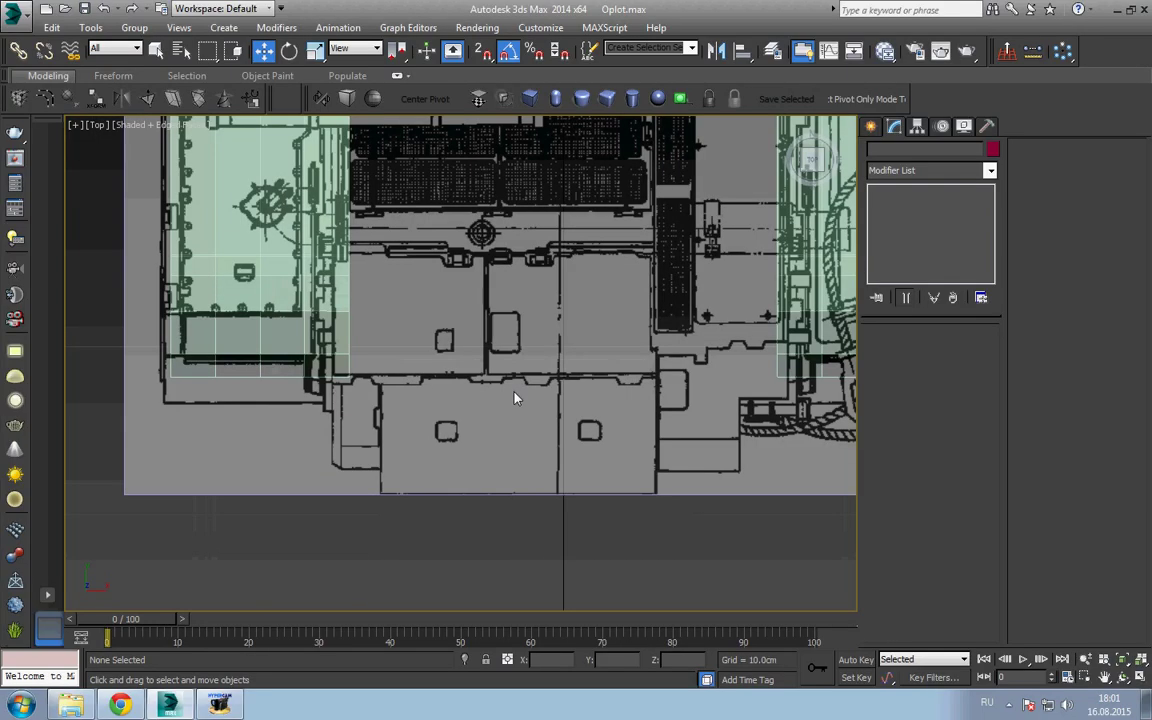
scroll(516, 398, "down", 1)
middle_click_drag(516, 398, 507, 453)
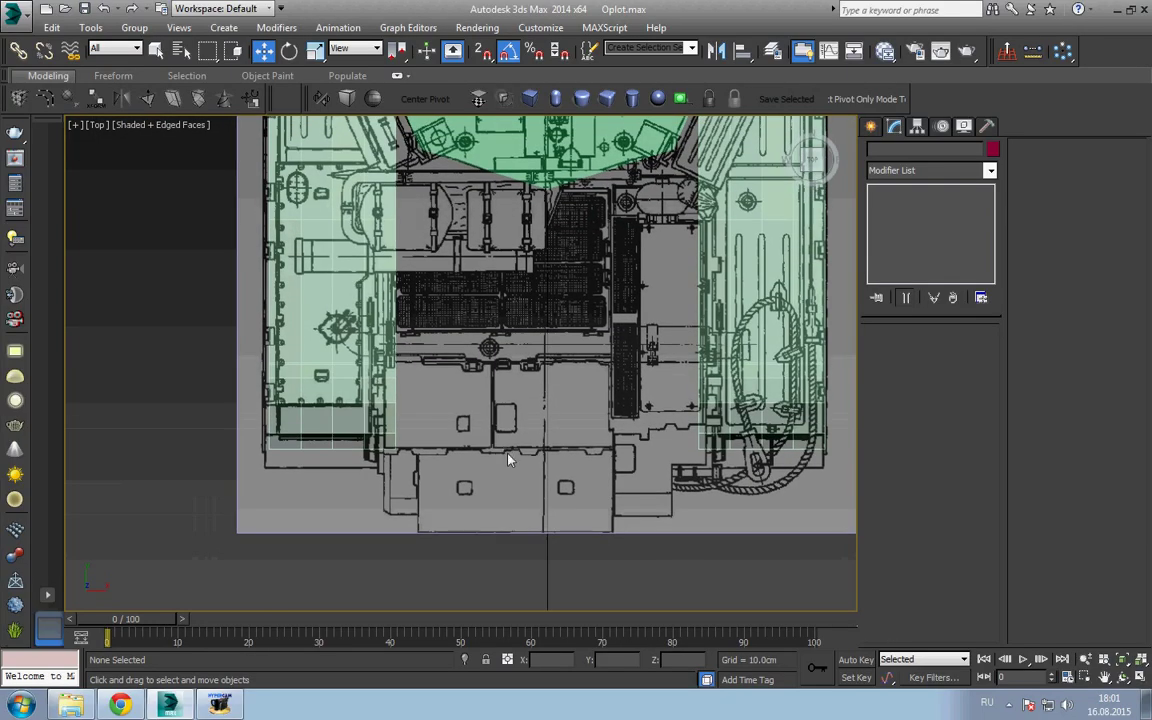
key("l")
scroll(507, 459, "down", 1)
mouse_move(507, 459)
middle_mouse_down()
mouse_move(578, 458)
mouse_move(521, 424)
mouse_move(545, 450)
mouse_move(554, 411)
mouse_move(640, 460)
middle_mouse_up()
- Select the right track hull, turret block and left track hull, then switch to the side view
left_click(640, 460)
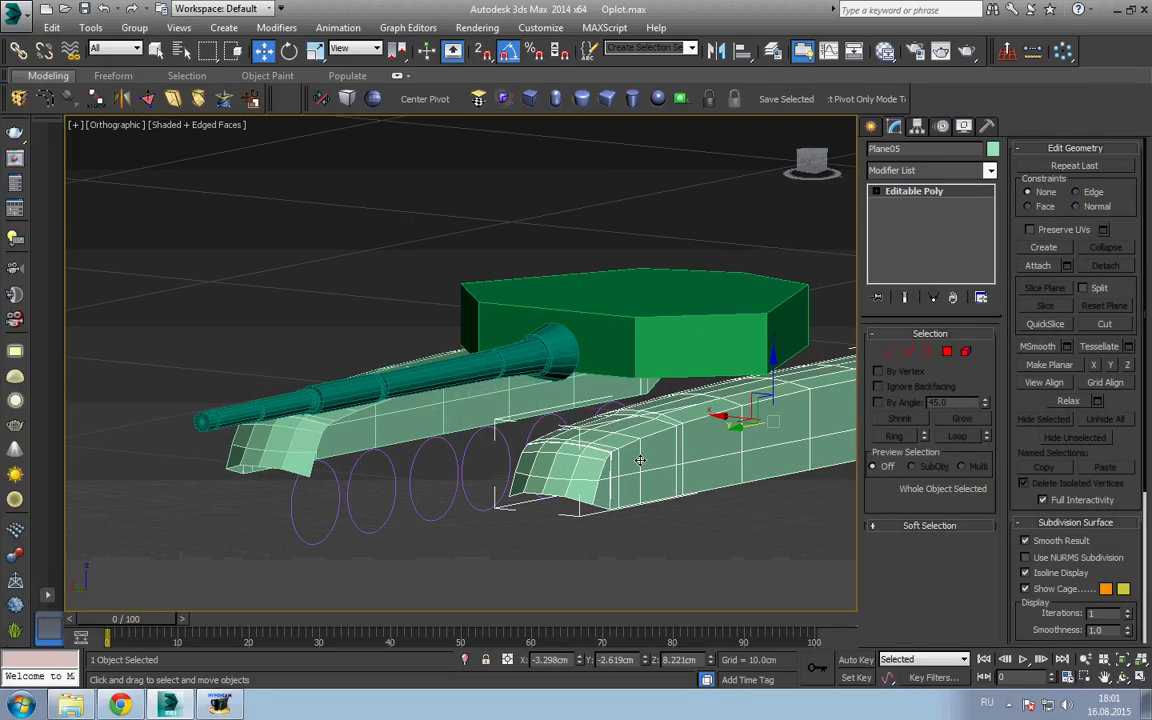
left_click(629, 352)
left_click(549, 440)
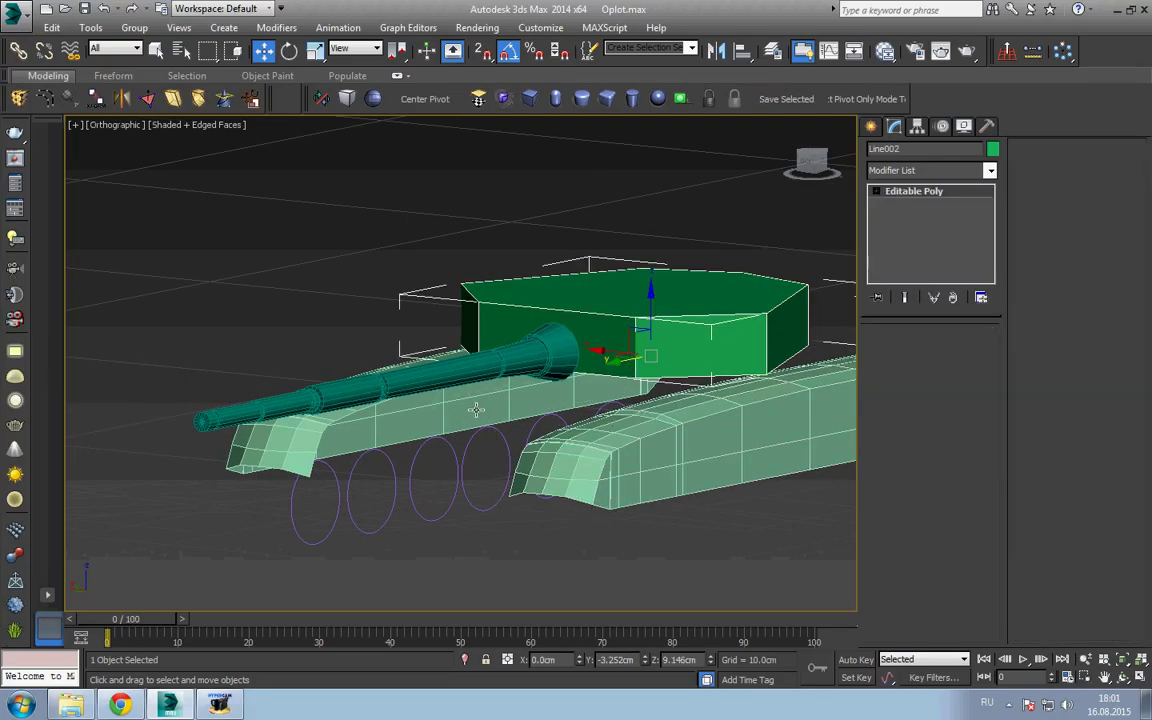
middle_click_drag(493, 472, 442, 452, "alt")
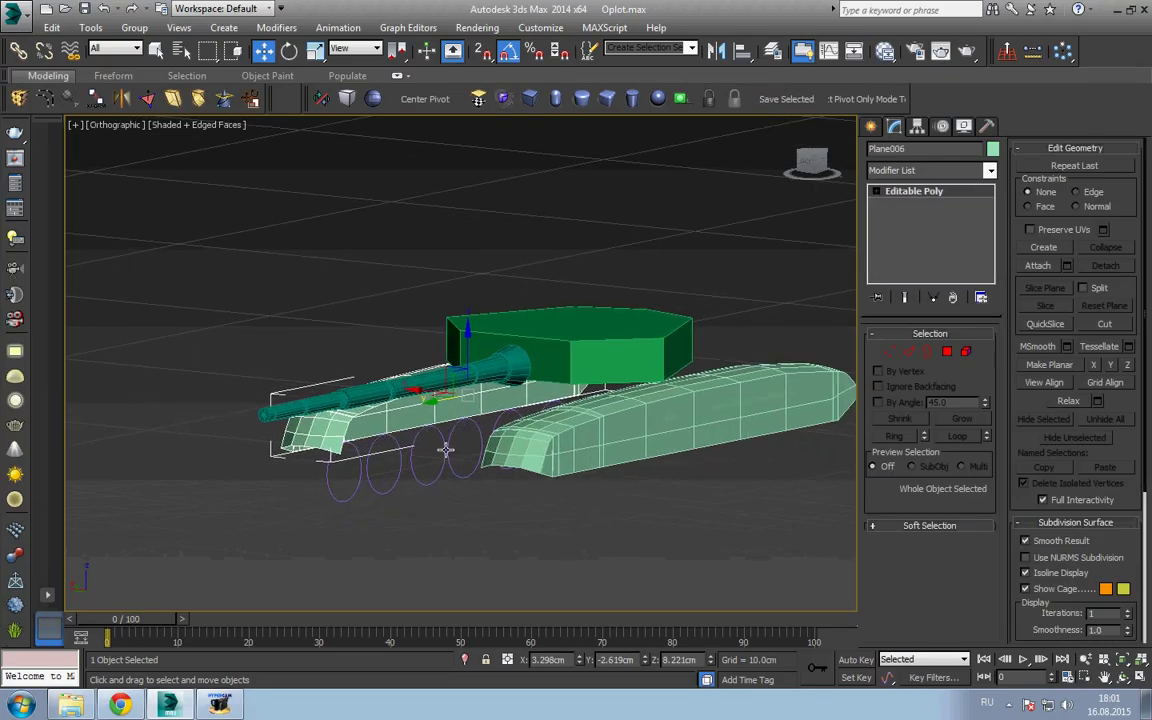
key("l")
scroll(400, 410, "down", 2)
scroll(513, 419, "up", 1)
scroll(561, 417, "up", 1)
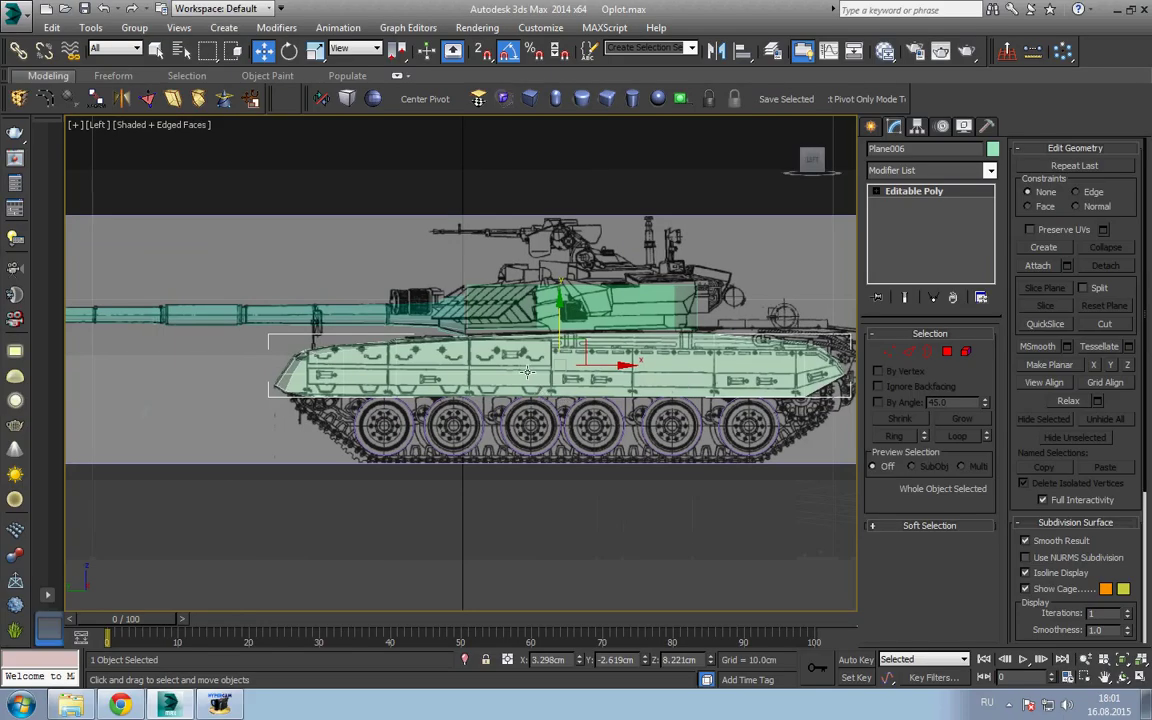
scroll(555, 450, "up", 1)
scroll(551, 493, "up", 2)
scroll(551, 493, "down", 3)
- Select the gun barrel, frame its muzzle end in 3D, and bring up its conversion options
left_click(200, 334)
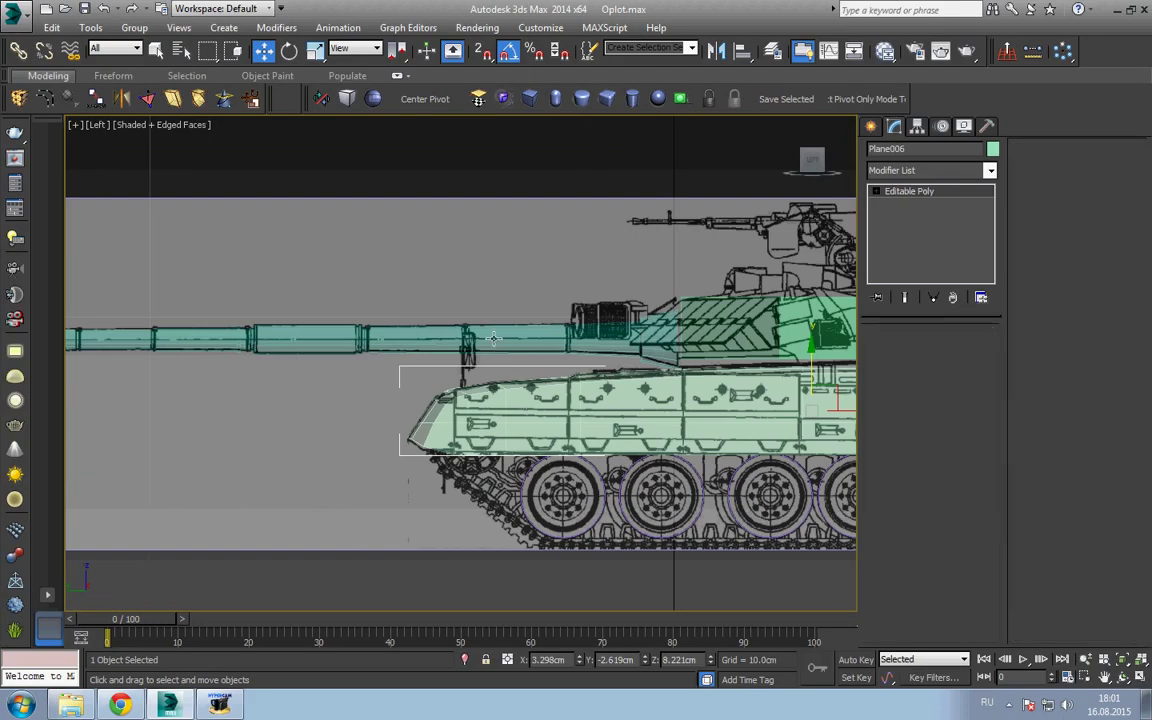
scroll(200, 330, "up", 3)
middle_click_drag(679, 395, 620, 427)
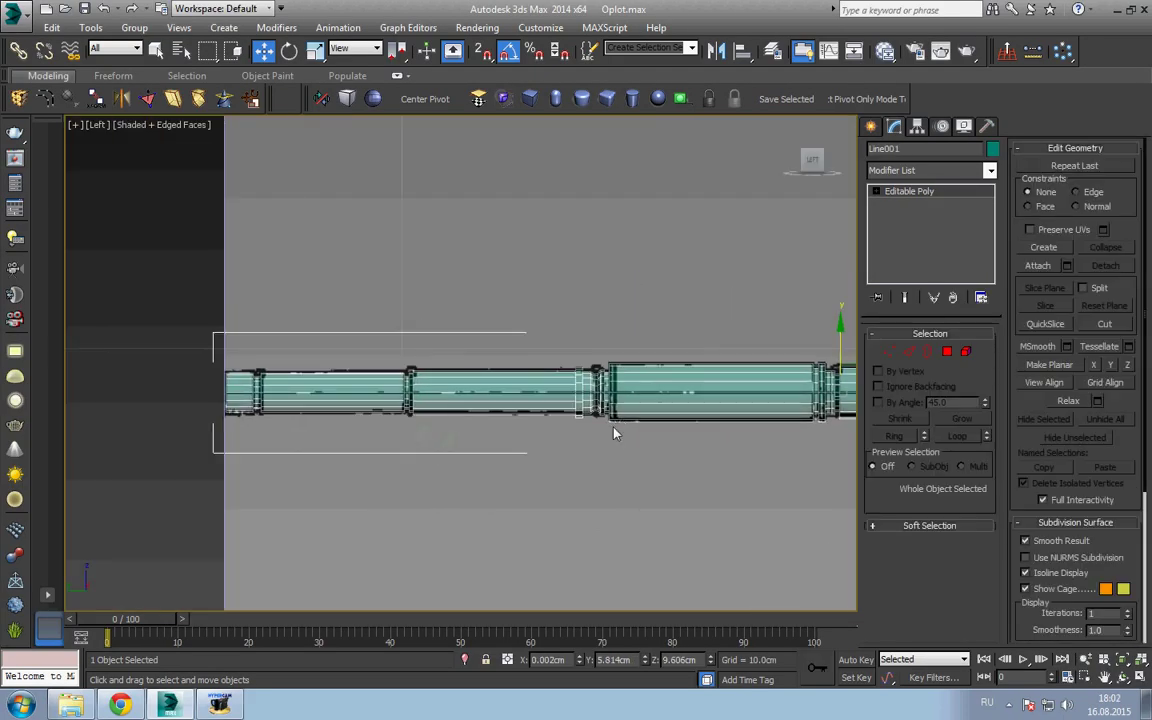
scroll(692, 437, "down", 3)
mouse_move(692, 437)
middle_mouse_down()
mouse_move(550, 427)
mouse_move(617, 441)
middle_mouse_up()
scroll(617, 441, "up", 3)
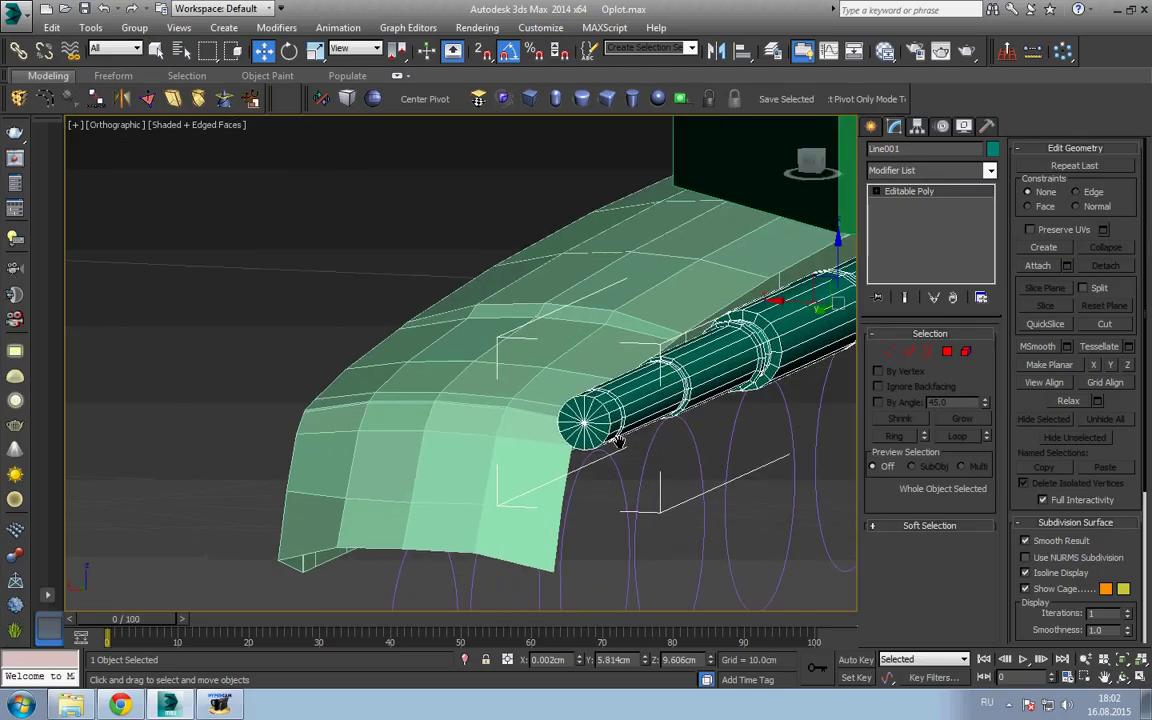
scroll(617, 441, "up", 4)
right_click(540, 306)
- Convert the barrel to Editable Poly and view its muzzle end head-on
left_click(771, 470)
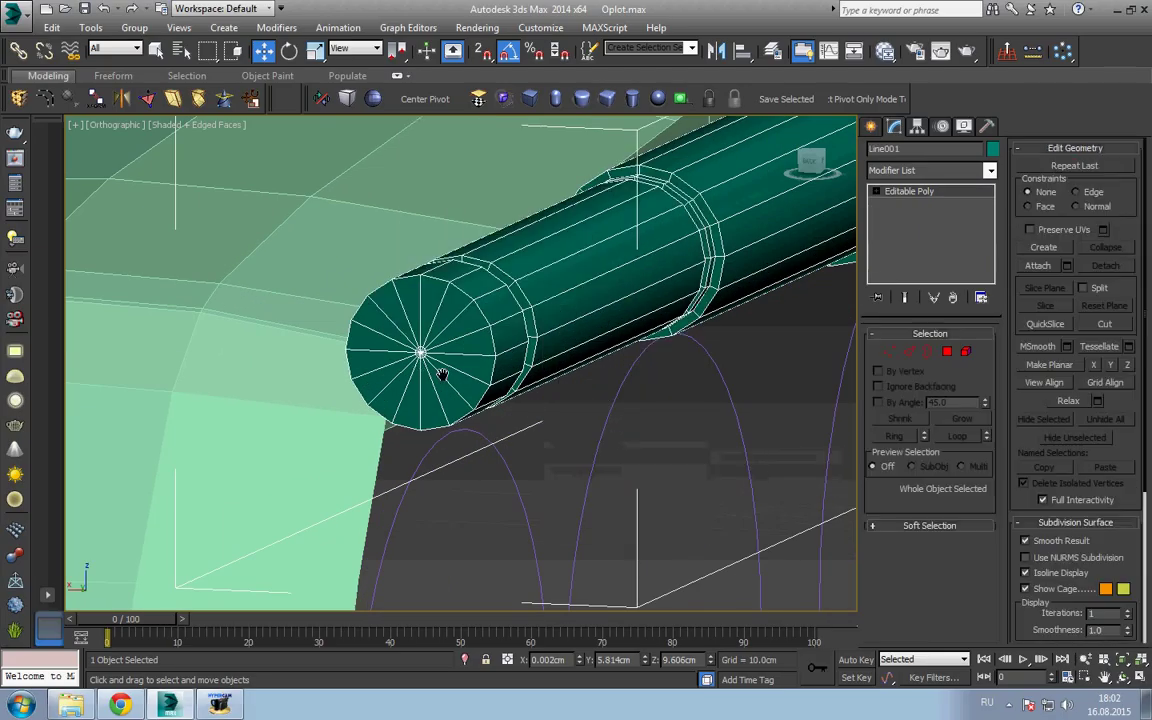
middle_click_drag(441, 374, 555, 429, "alt")
scroll(555, 429, "up", 5)
scroll(547, 401, "down", 2)
- Select the muzzle cap's inner ring of 16 edges and centre it in view
key("2")
left_click(520, 368)
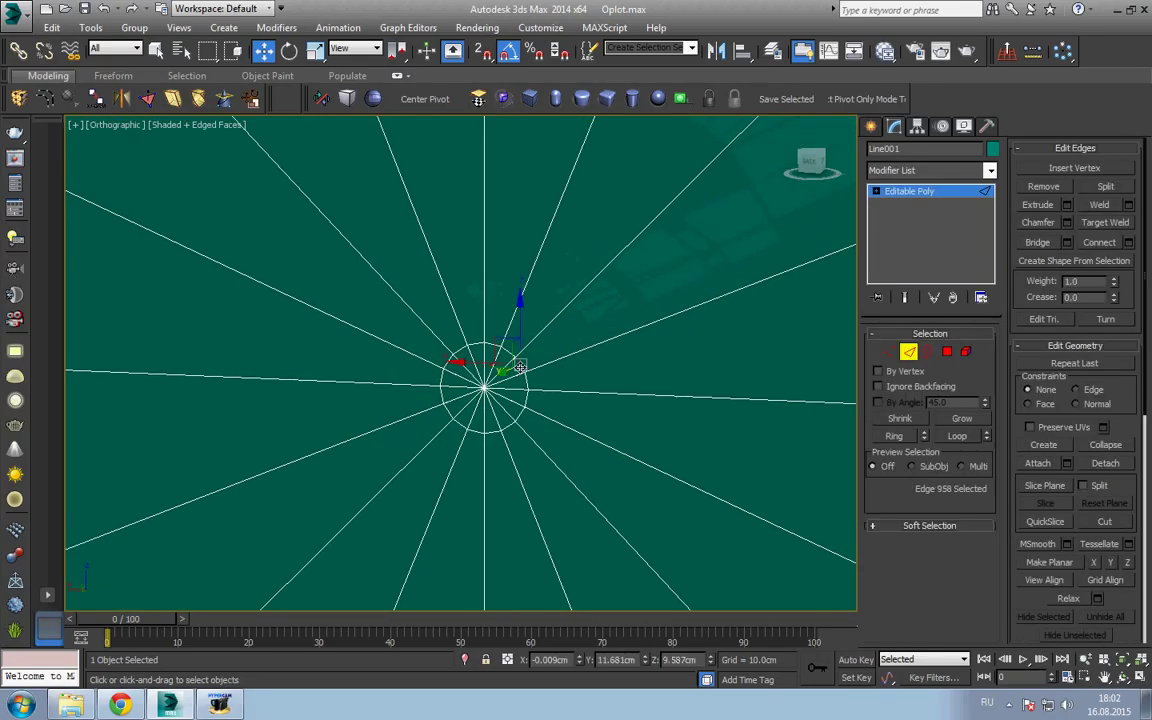
double_click(520, 368)
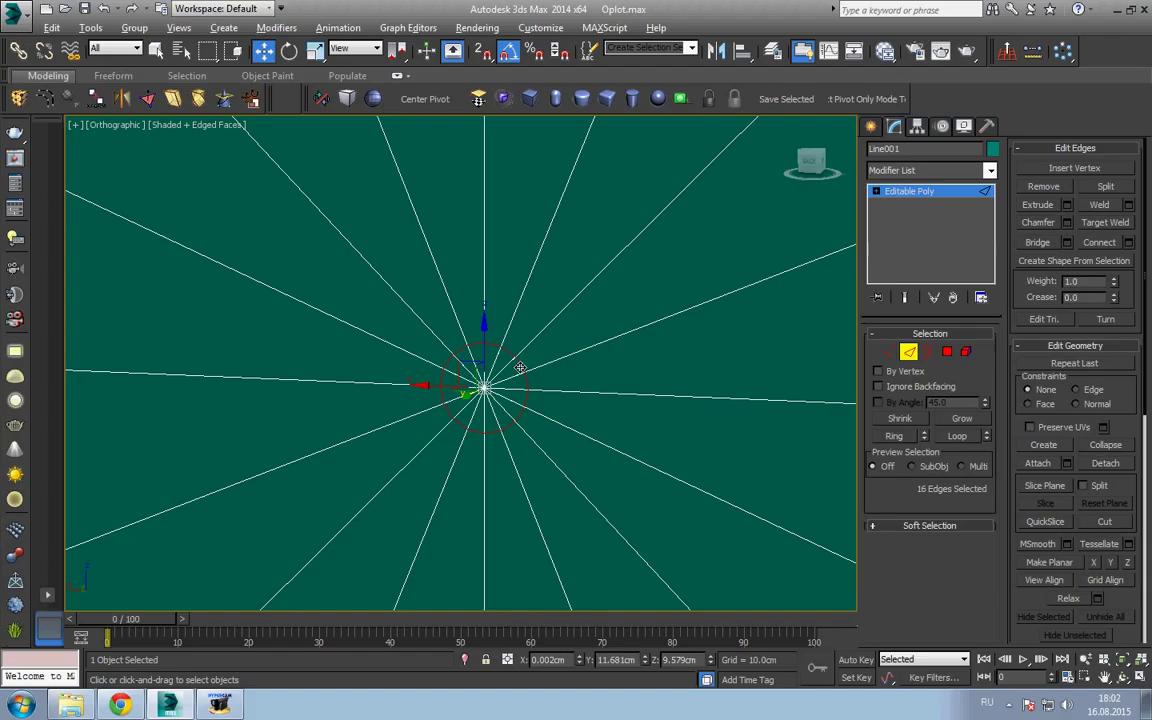
mouse_move(555, 391)
middle_mouse_down()
mouse_move(630, 396)
mouse_move(535, 399)
mouse_move(578, 431)
middle_mouse_up()
scroll(478, 408, "up", 3)
- Switch the barrel to vertex level with Edged Faces turned off
key("1")
key("F4")
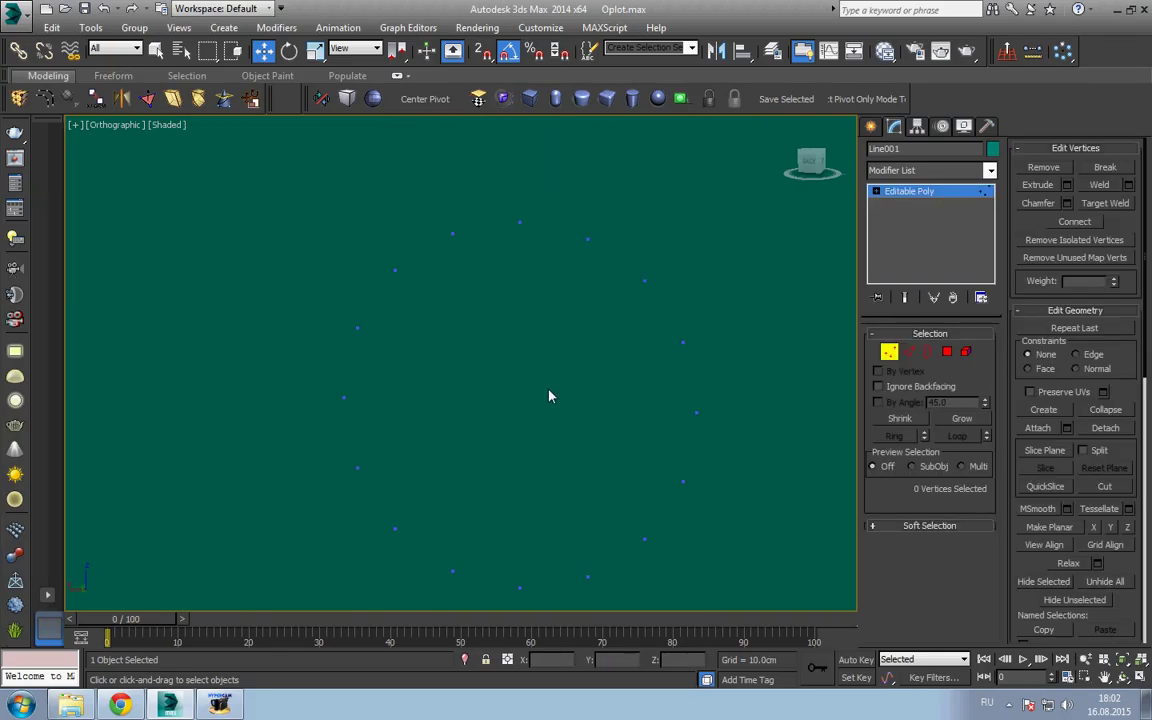
scroll(549, 396, "down", 5)
scroll(552, 410, "down", 5)
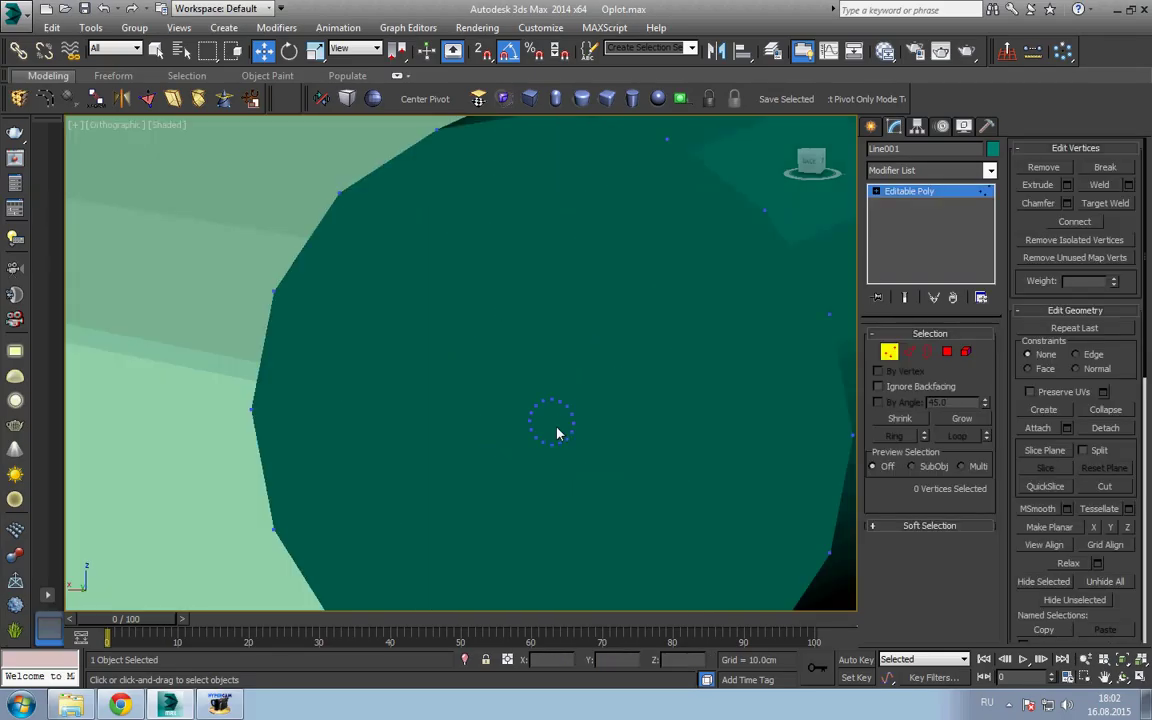